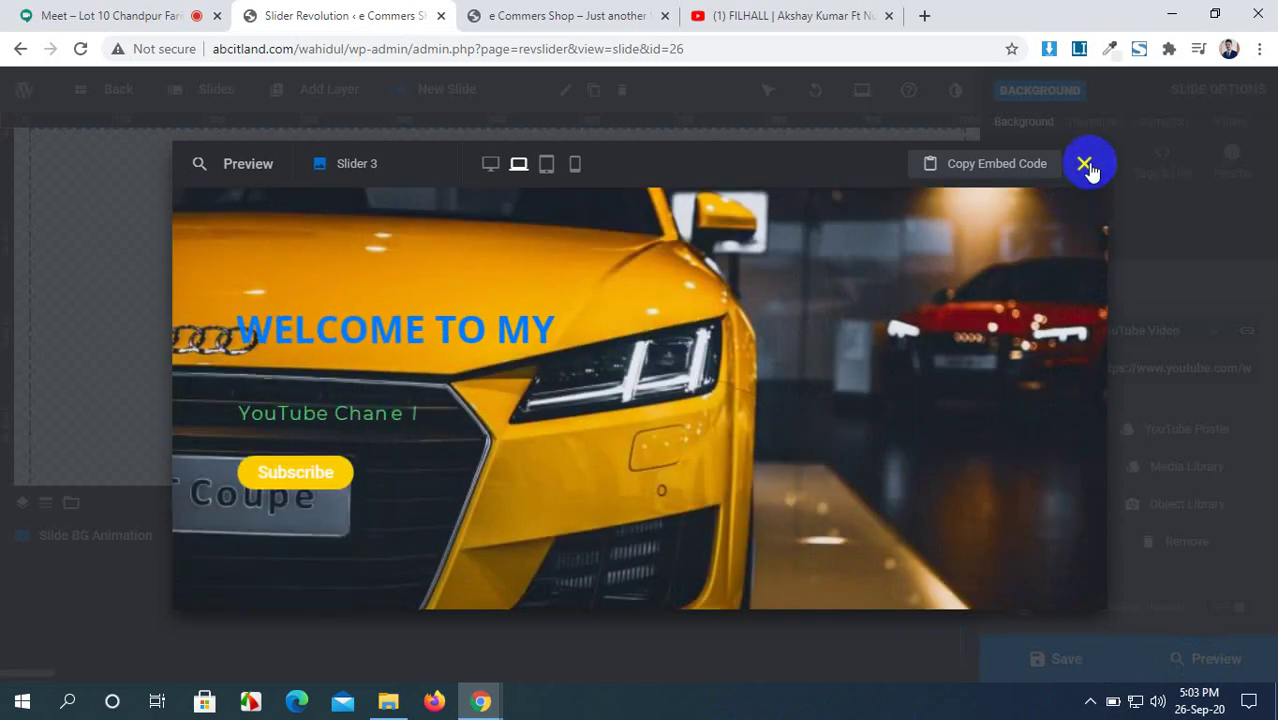
Step: Close the slider preview and use the YouTube poster as the slide background's poster image
left_click(1085, 165)
left_click(1186, 440)
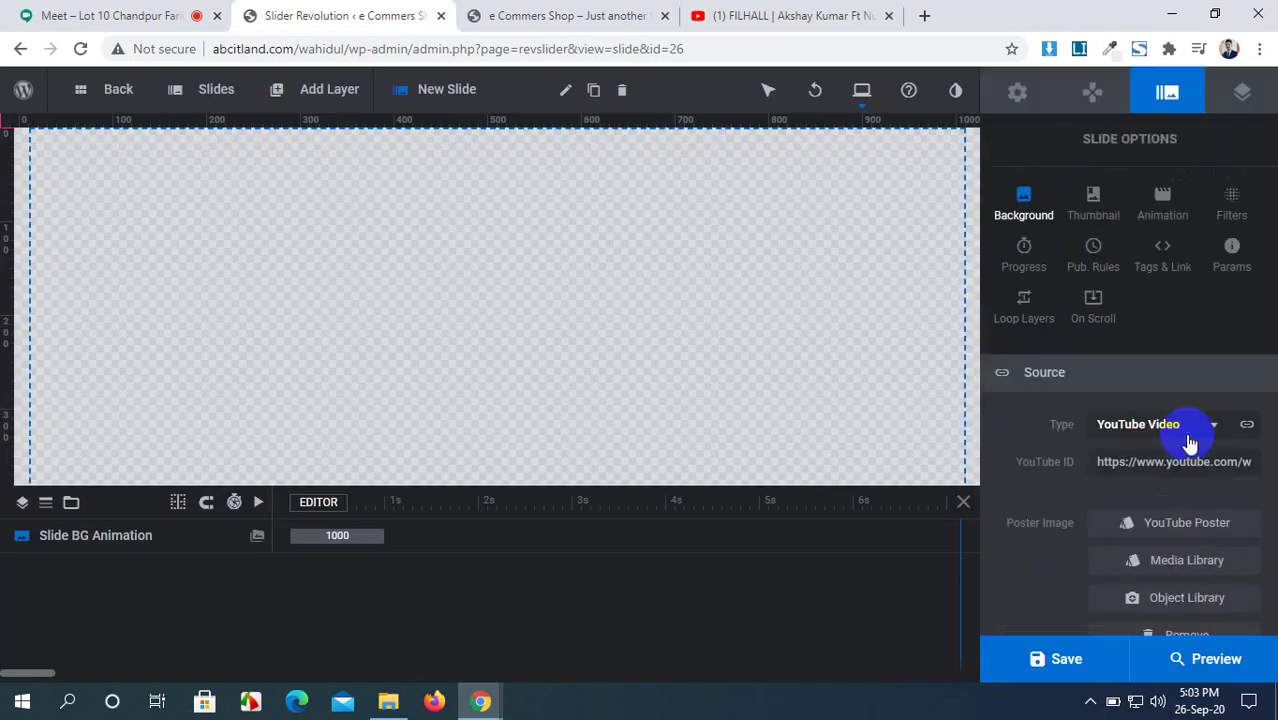
left_click(1187, 468)
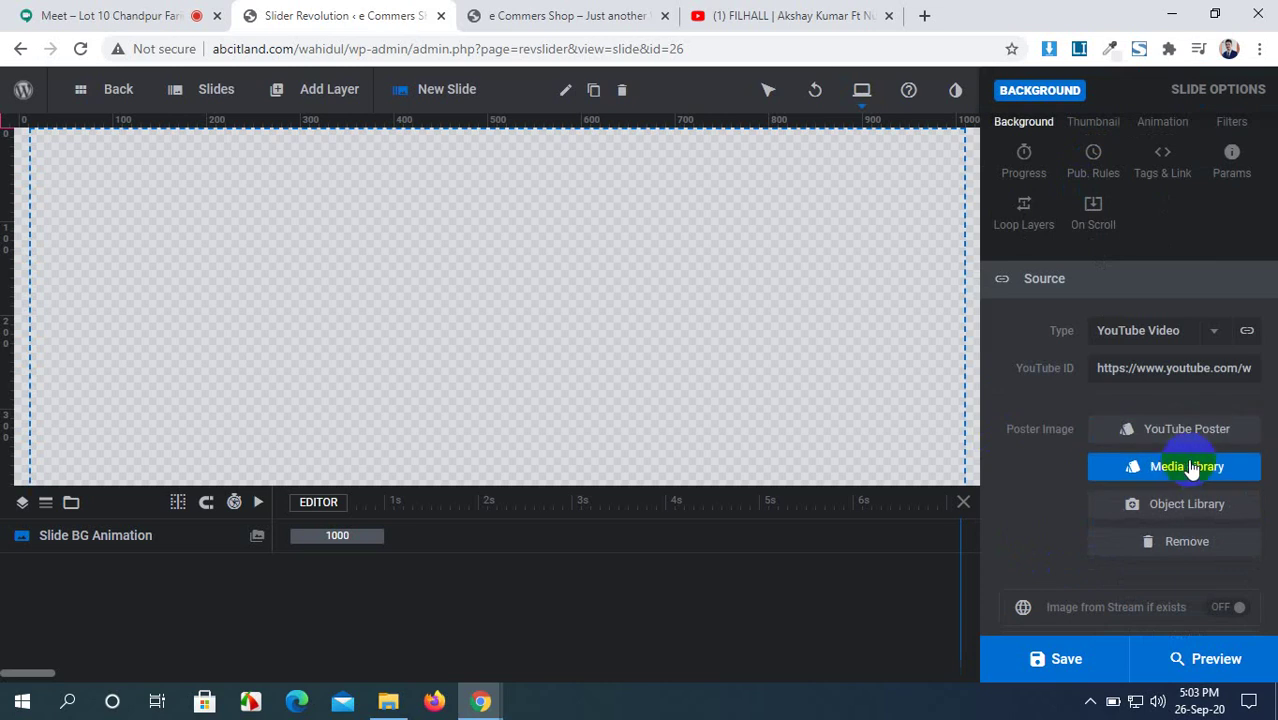
left_click(1199, 432)
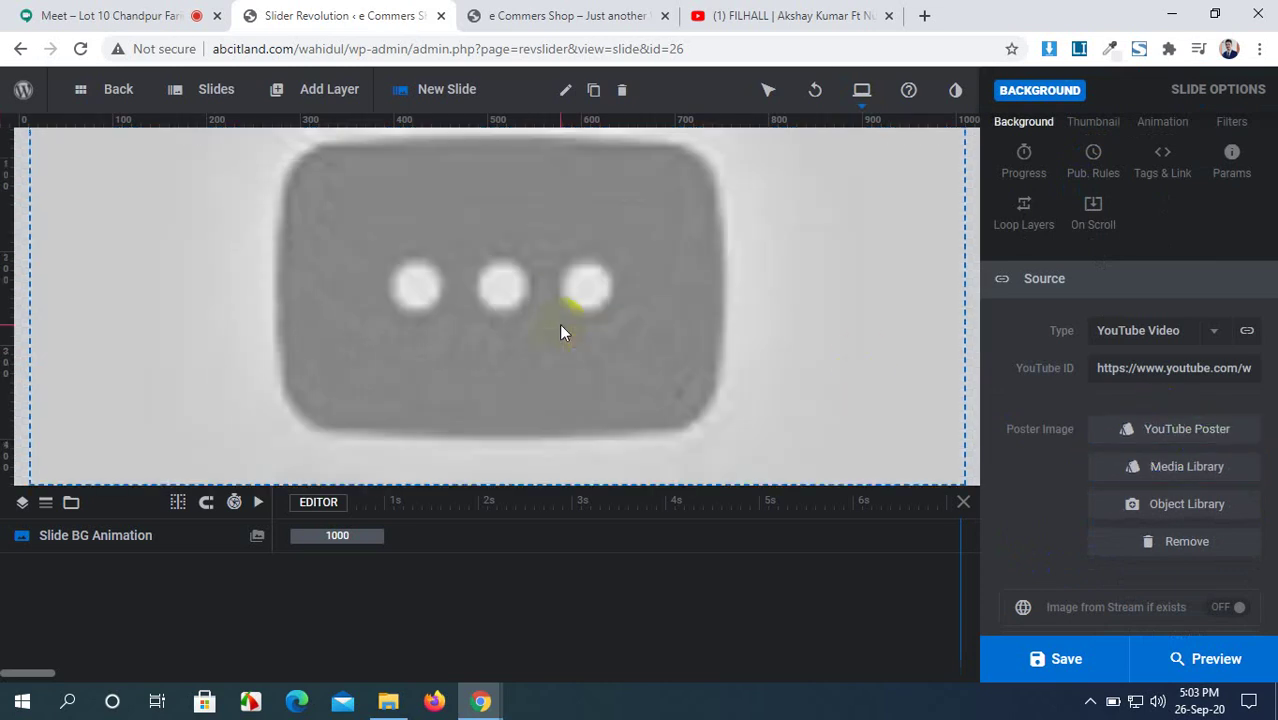
Step: Insert the truck photo pexels-photo-2199293.jpeg from the media library as the background video's poster image
left_click(1205, 465)
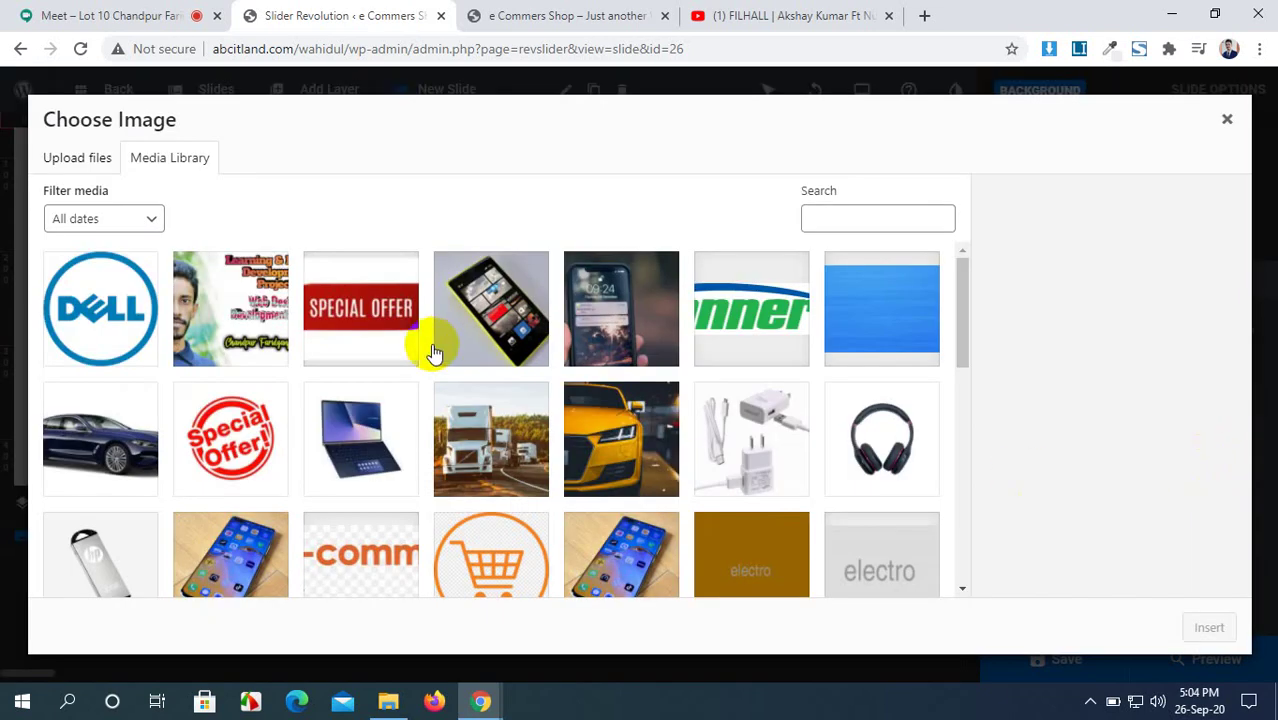
left_click(519, 318)
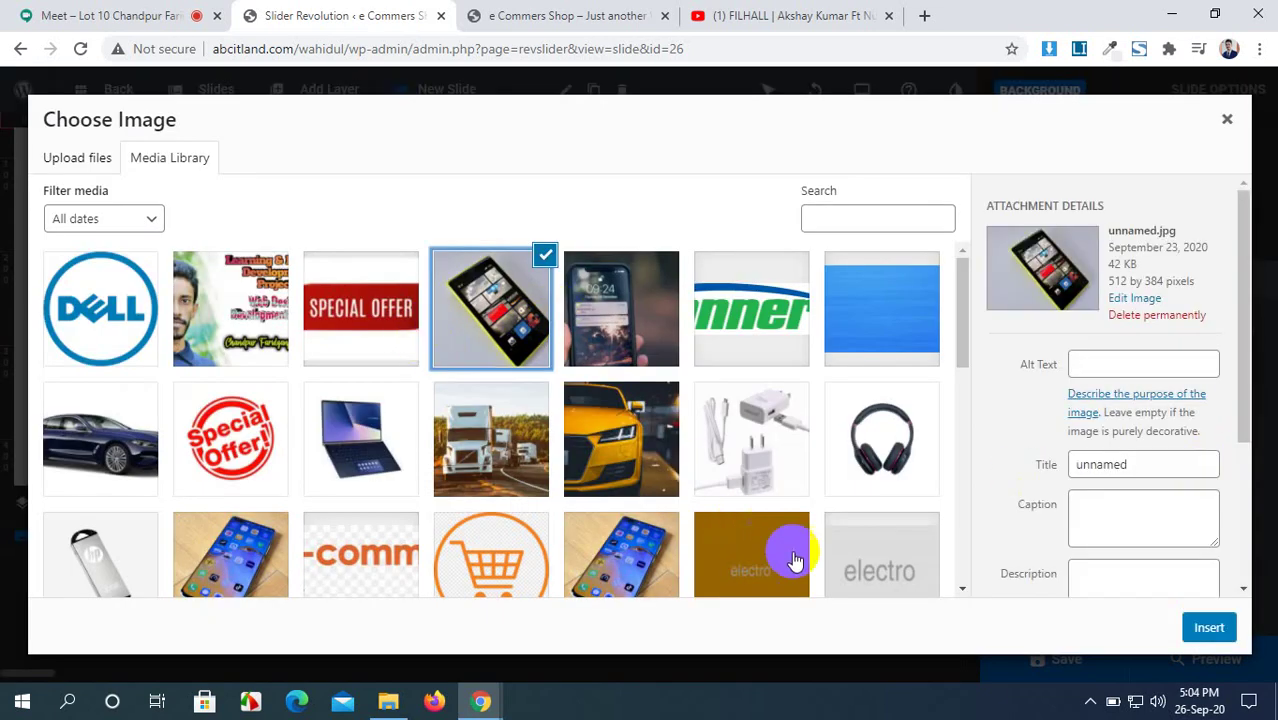
left_click(488, 462)
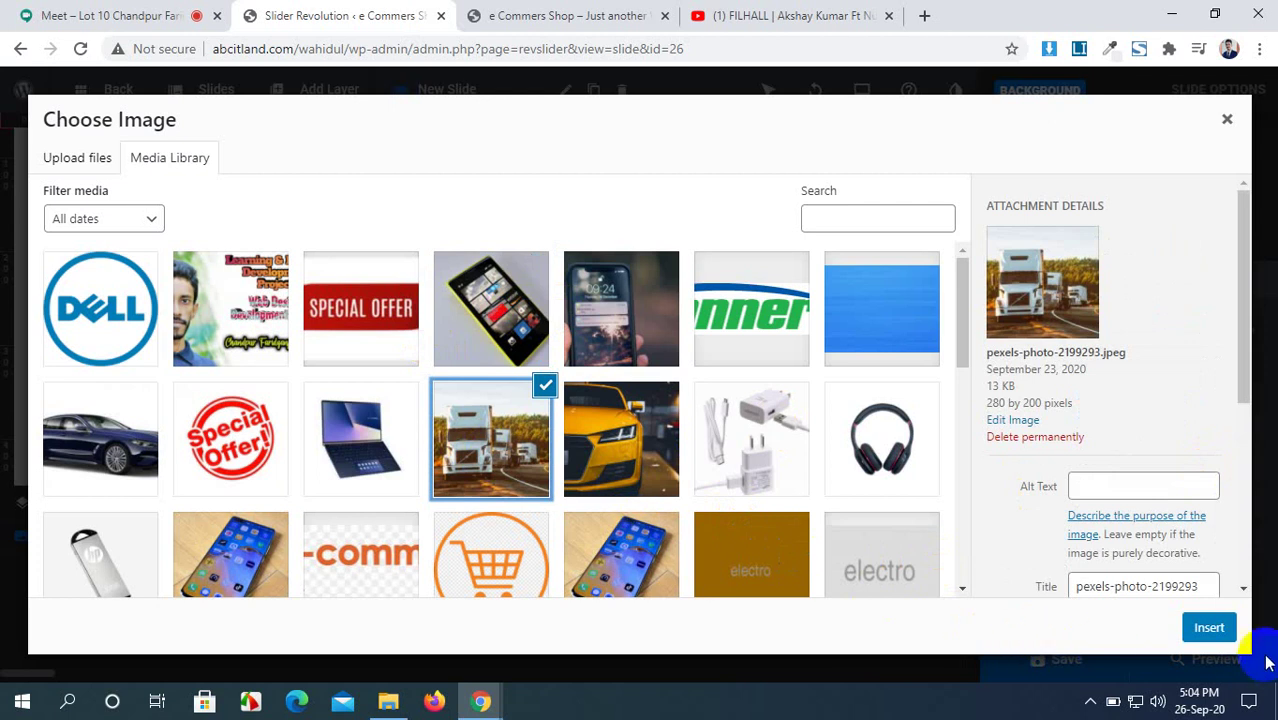
left_click(1214, 629)
left_click(641, 321)
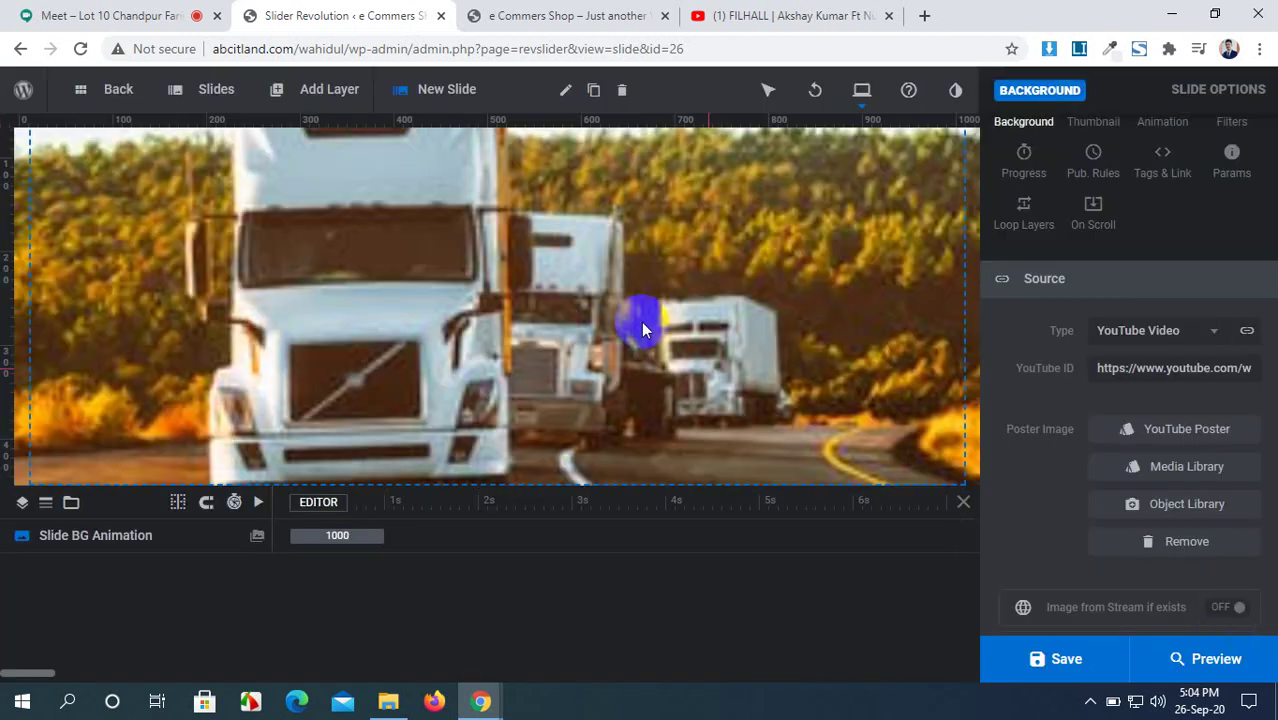
Step: Review the YouTube settings of the slide background and remove the truck poster image
scroll(1184, 471, "down", 3)
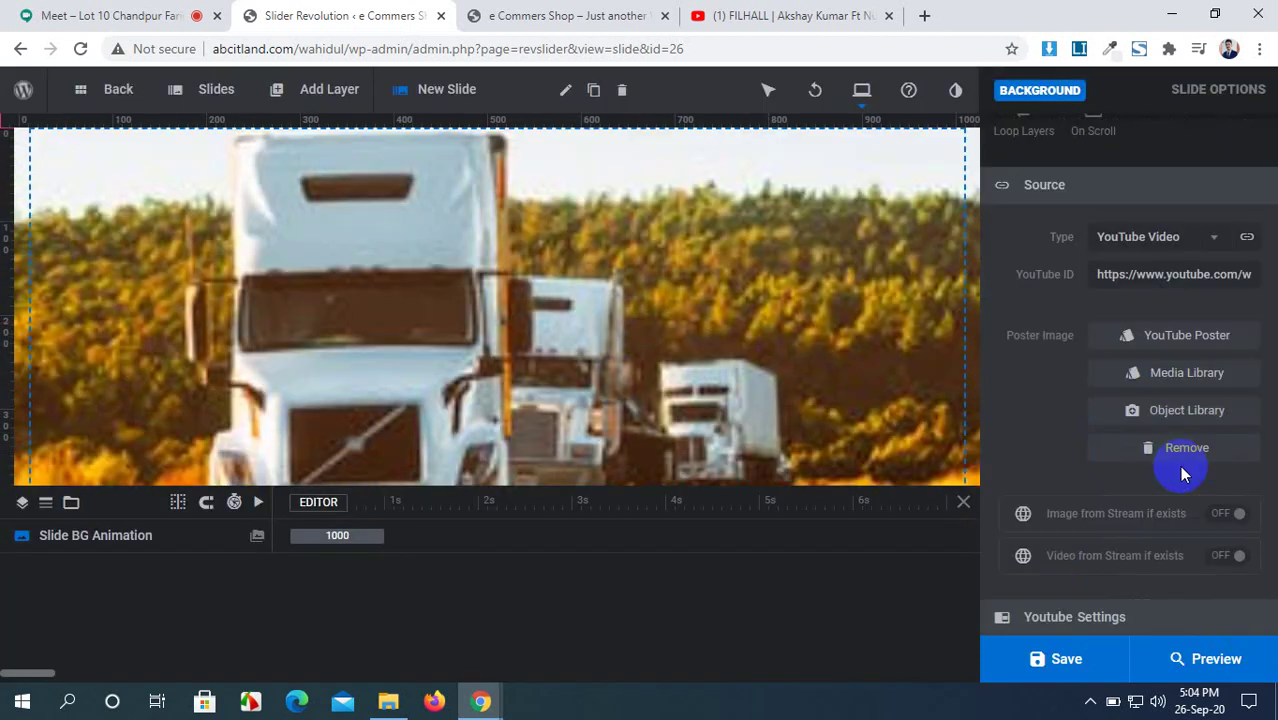
scroll(1179, 465, "down", 3)
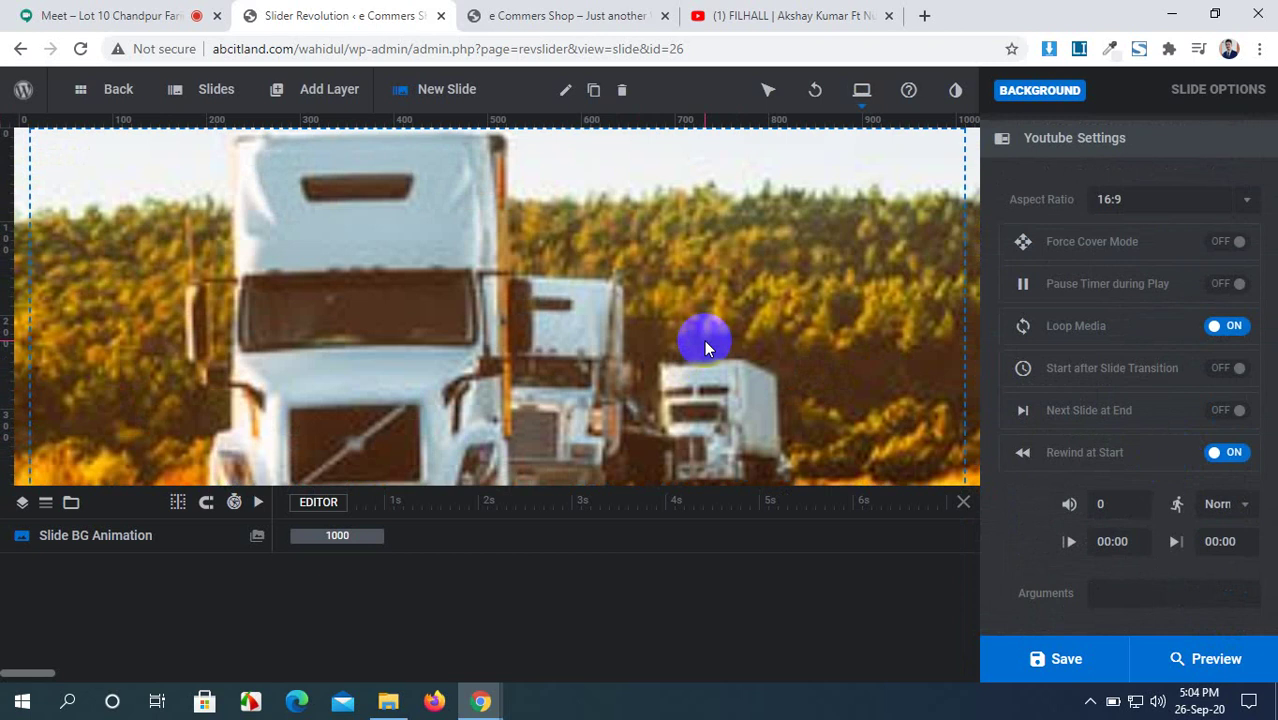
scroll(1138, 360, "up", 2)
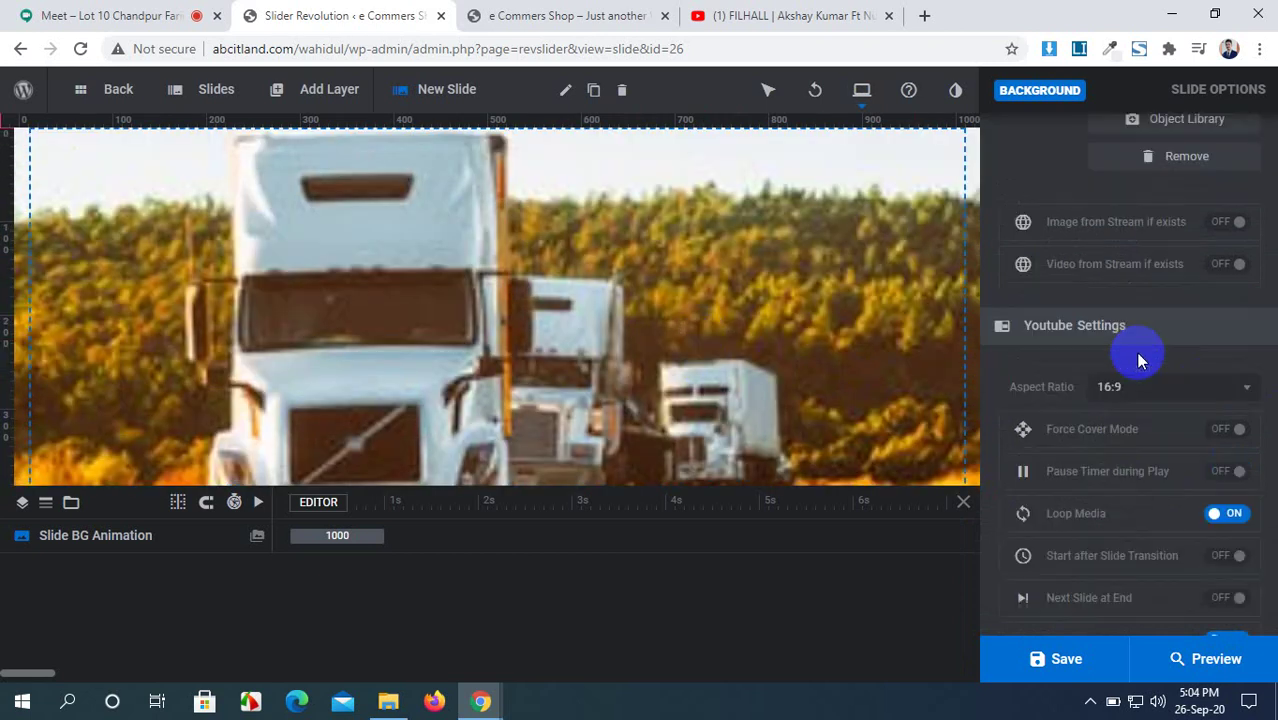
scroll(1136, 352, "up", 2)
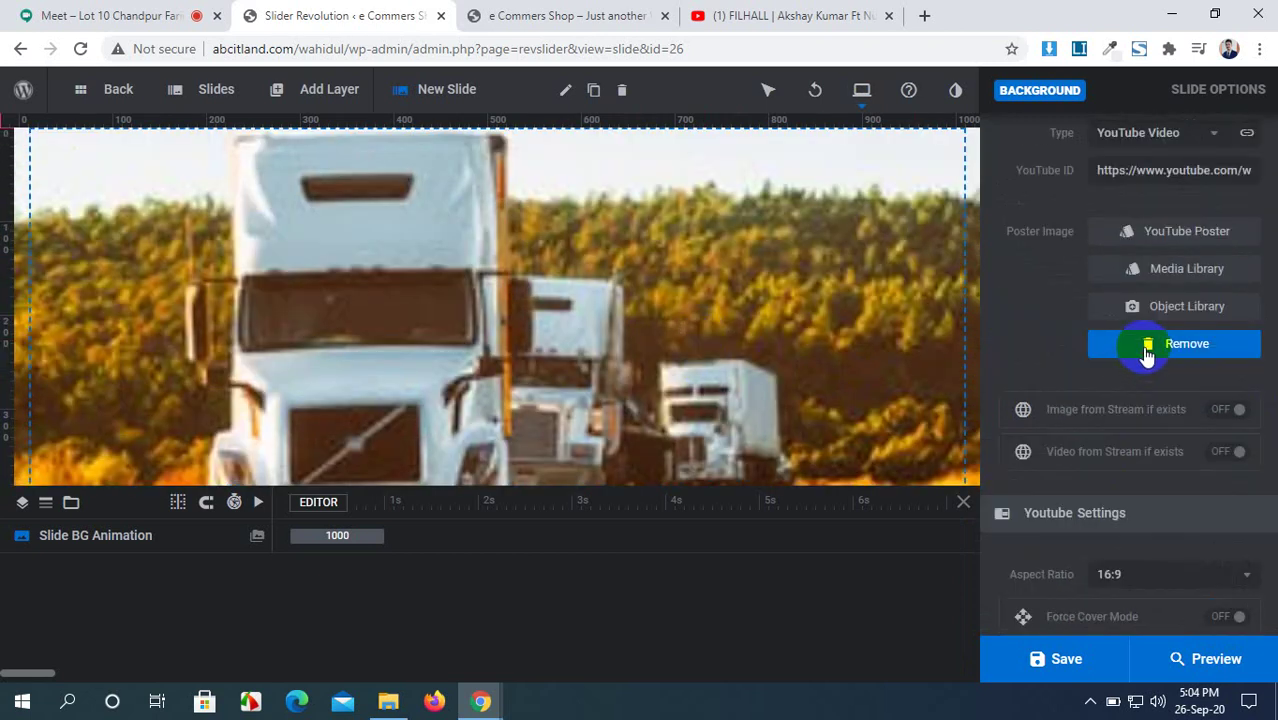
left_click(1147, 352)
scroll(1105, 340, "up", 2)
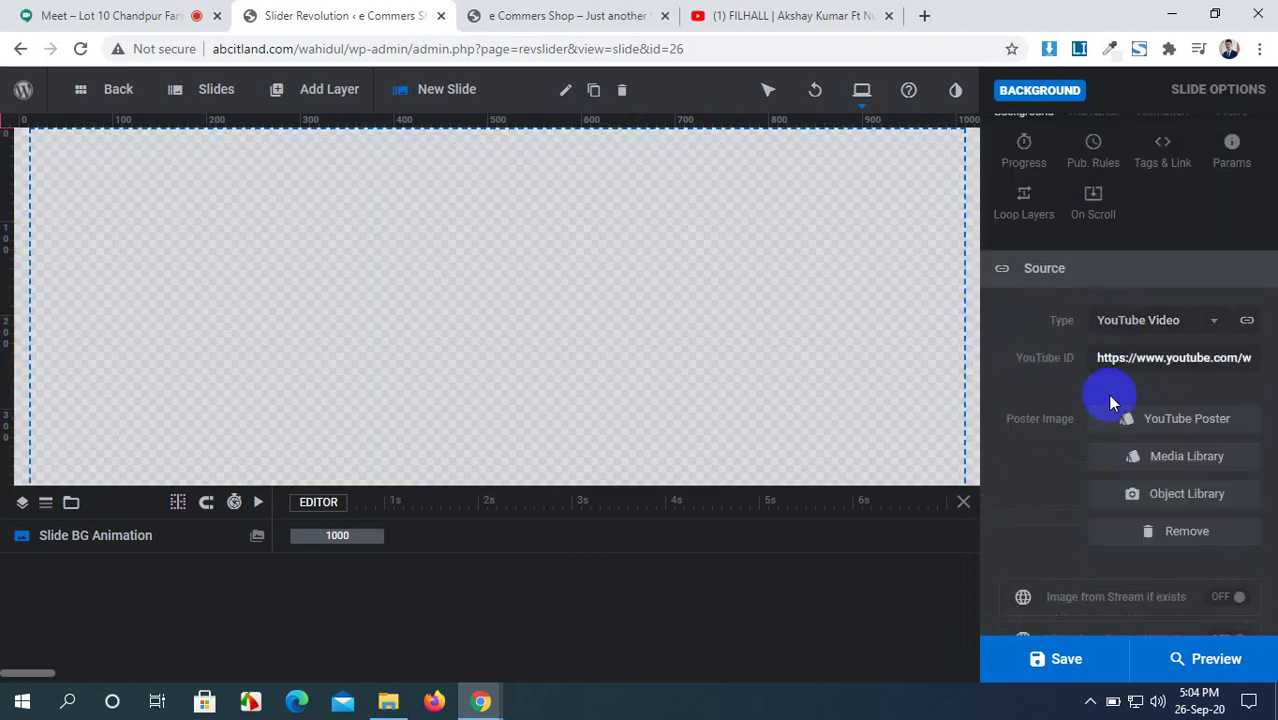
left_click(1187, 531)
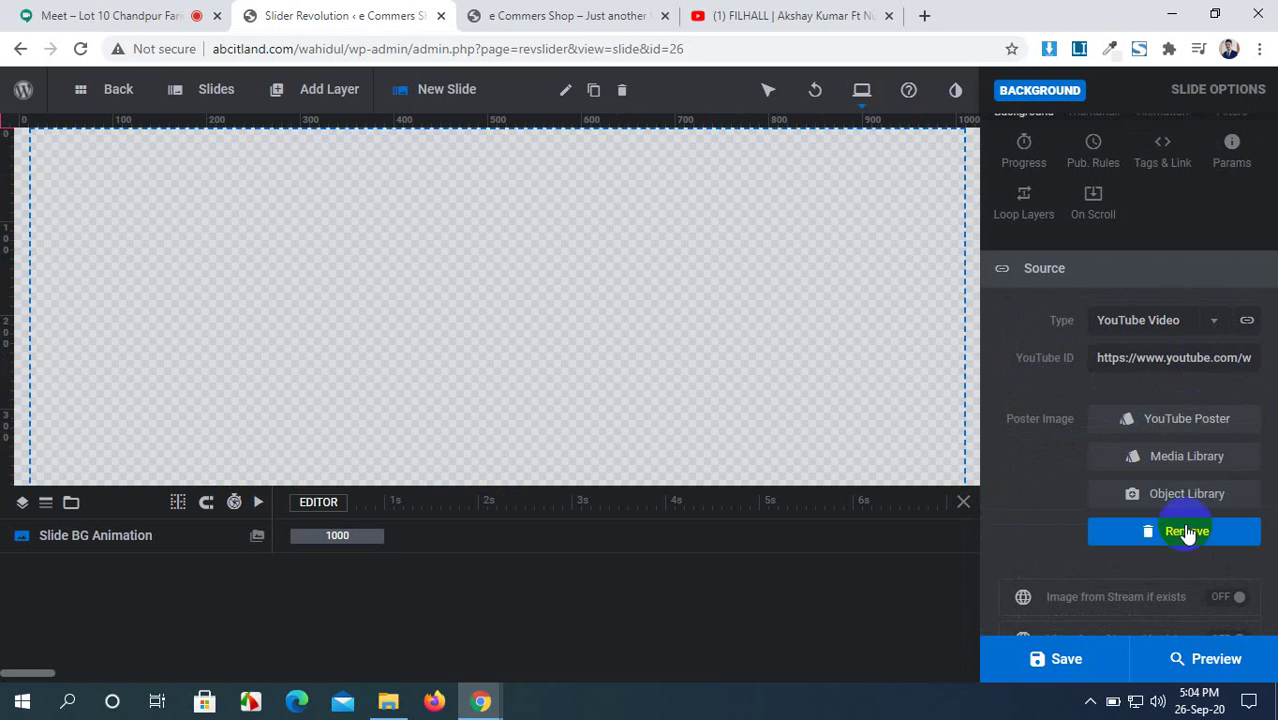
Step: Insert the blue car image download-8-2.jpg from the media library as the poster image
left_click(1185, 462)
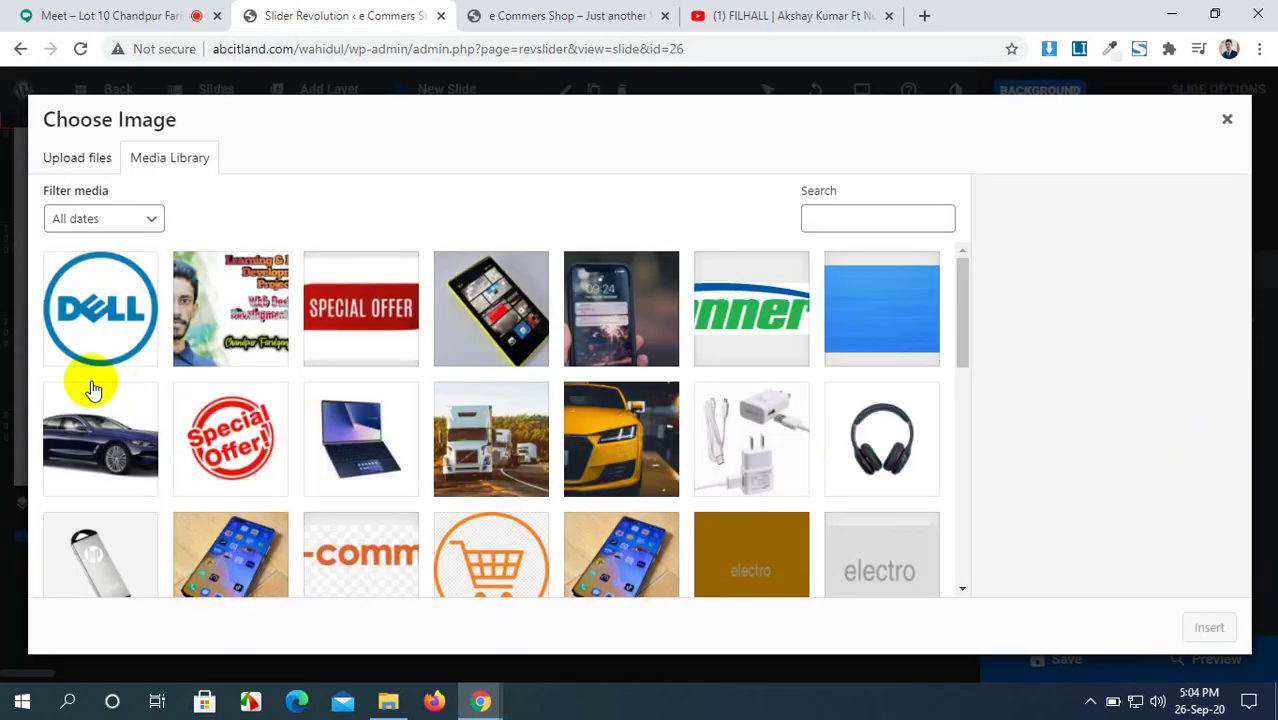
left_click(114, 460)
left_click(1209, 627)
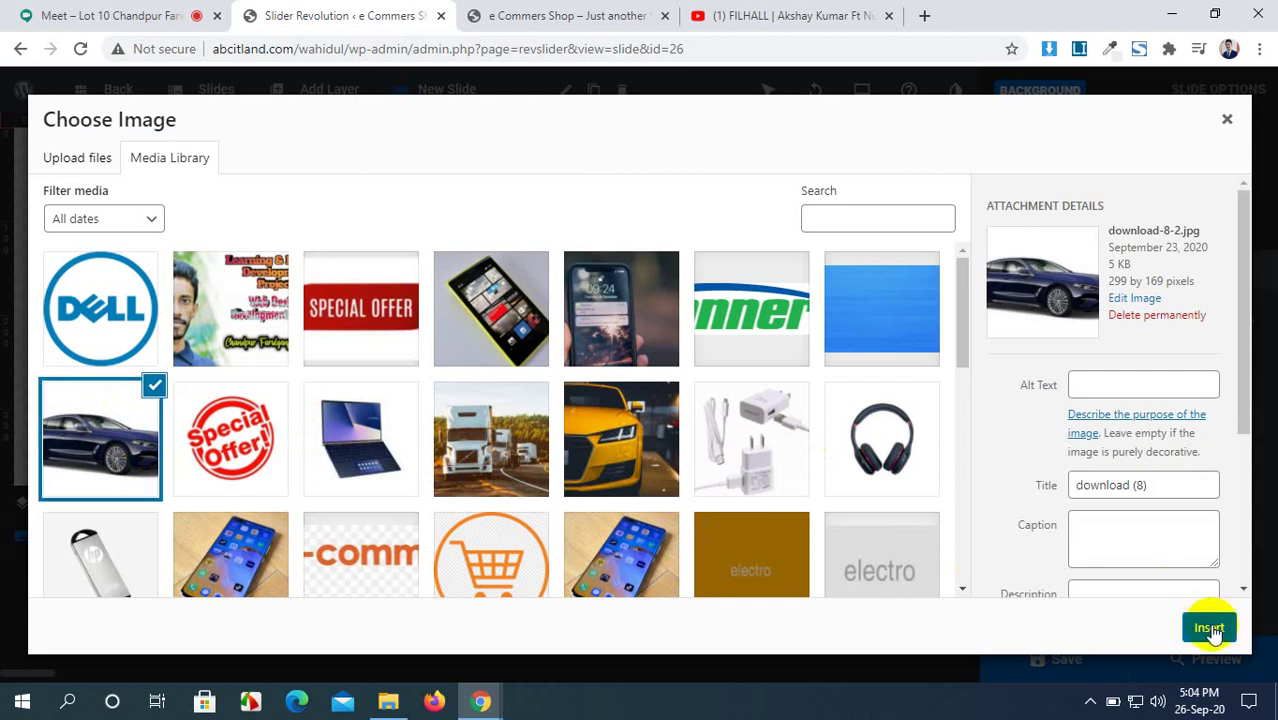
scroll(556, 350, "down", 1)
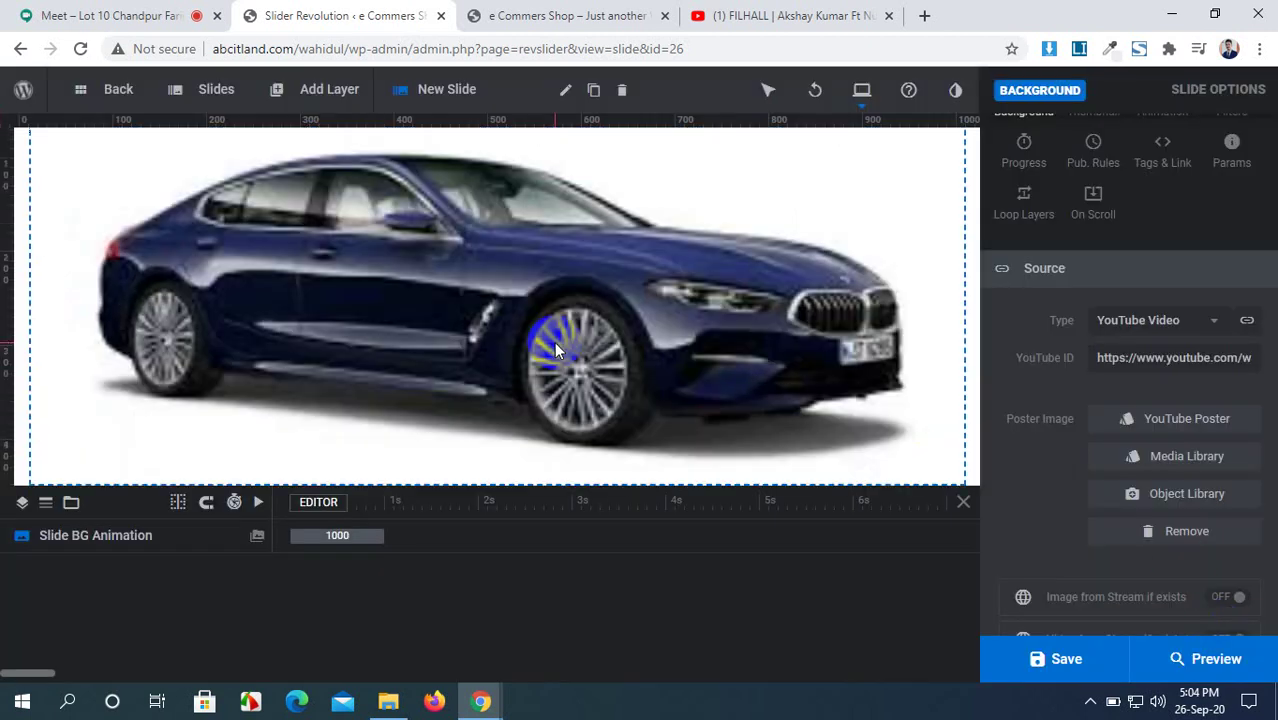
scroll(557, 349, "up", 1)
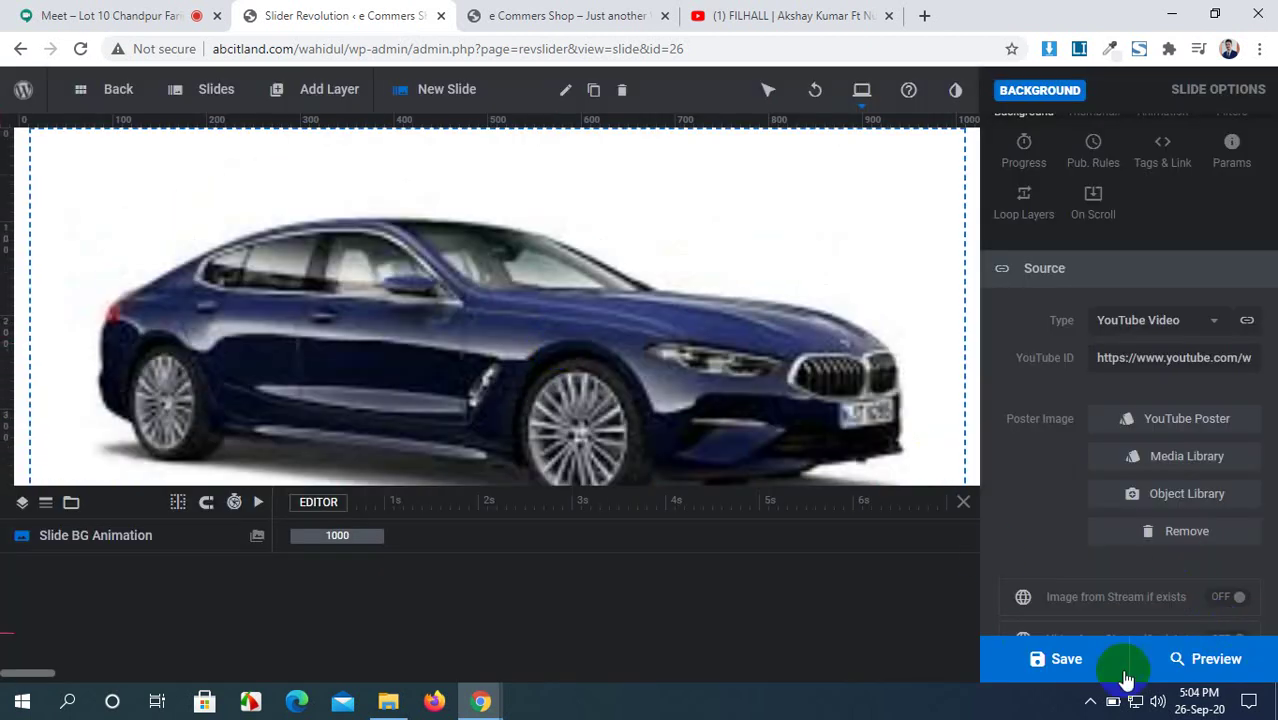
Step: Remove the car poster image and apply the video's YouTube poster instead
left_click(1198, 531)
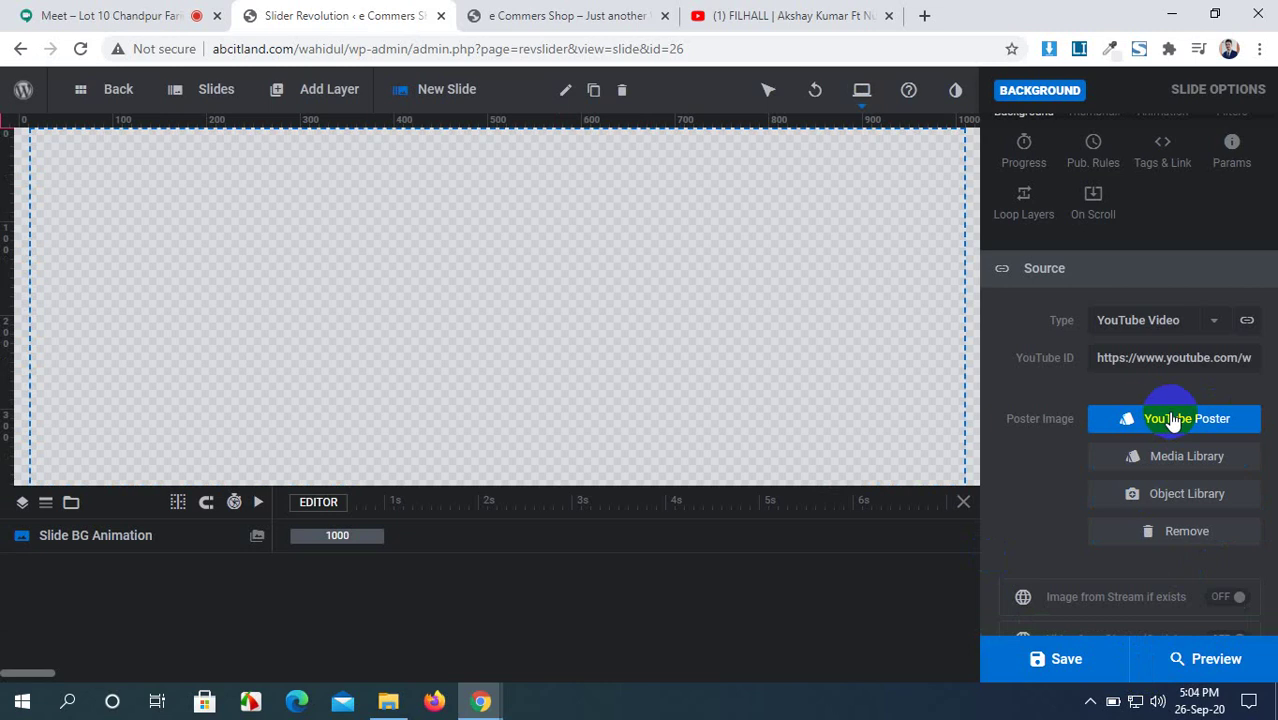
left_click(1198, 427)
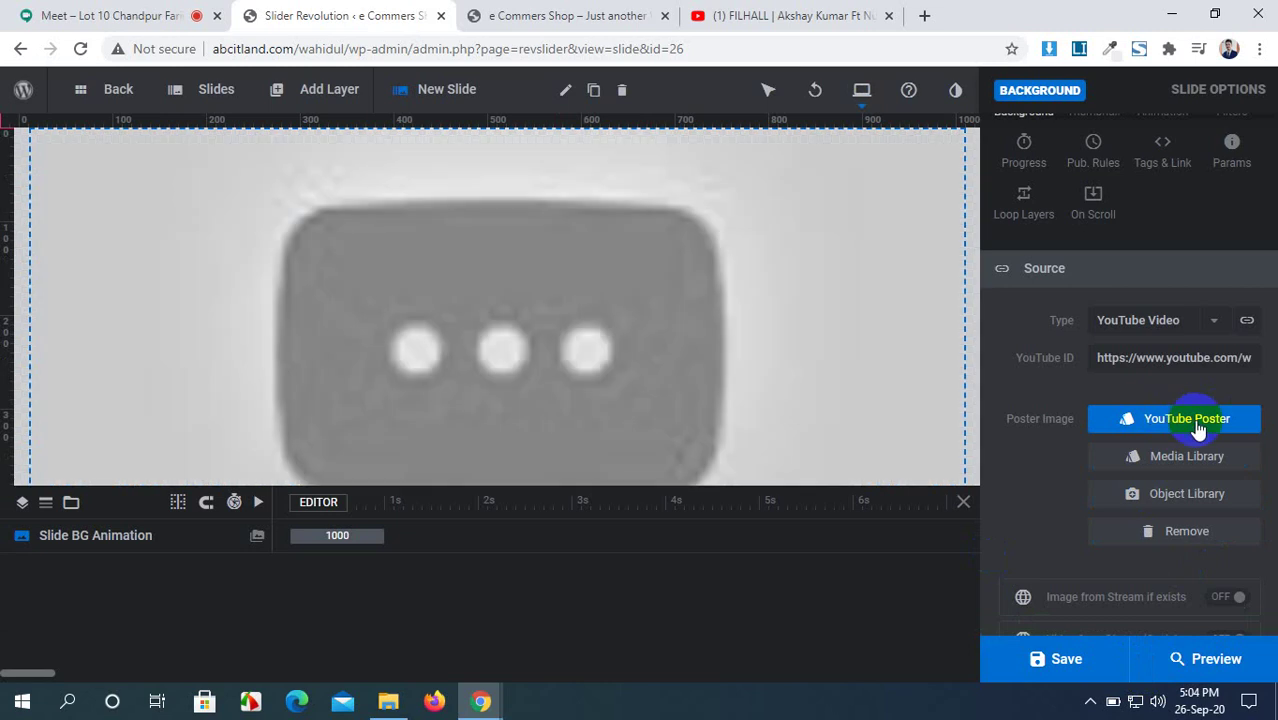
Step: Upload download (4).jpg from the New Images folder in Downloads to the media library for the poster image
left_click(1204, 474)
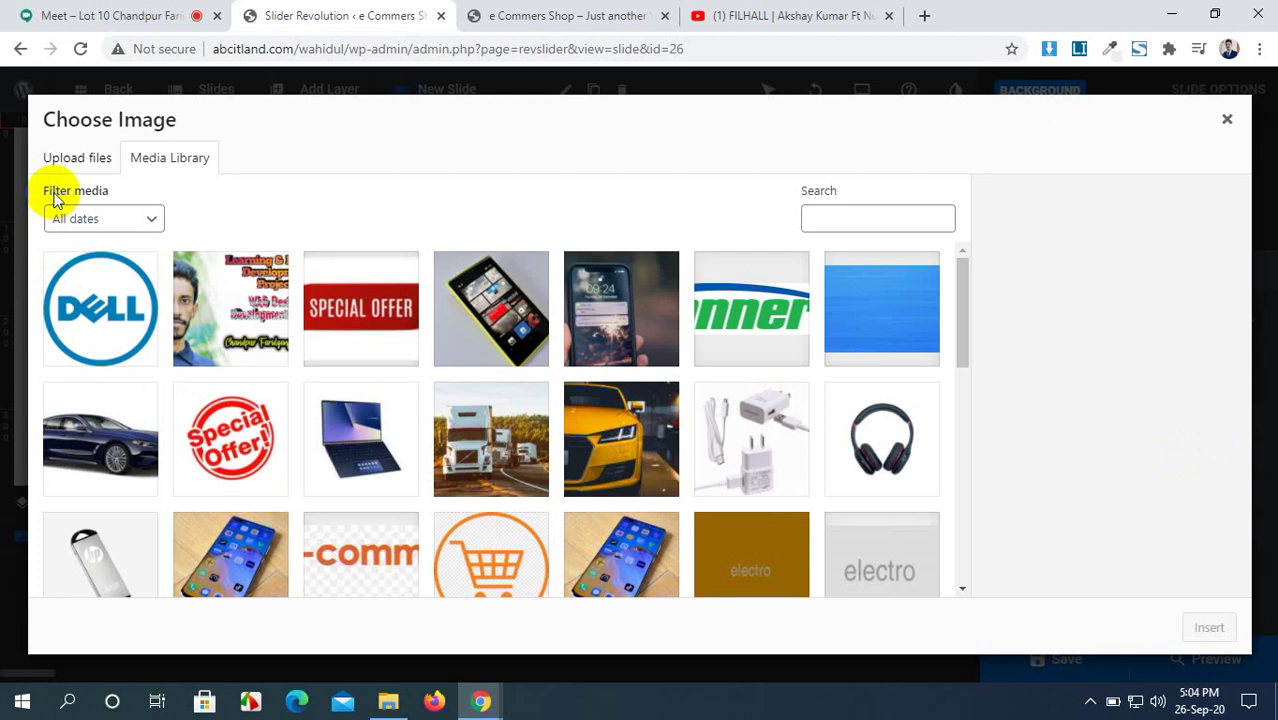
left_click(60, 157)
left_click(641, 405)
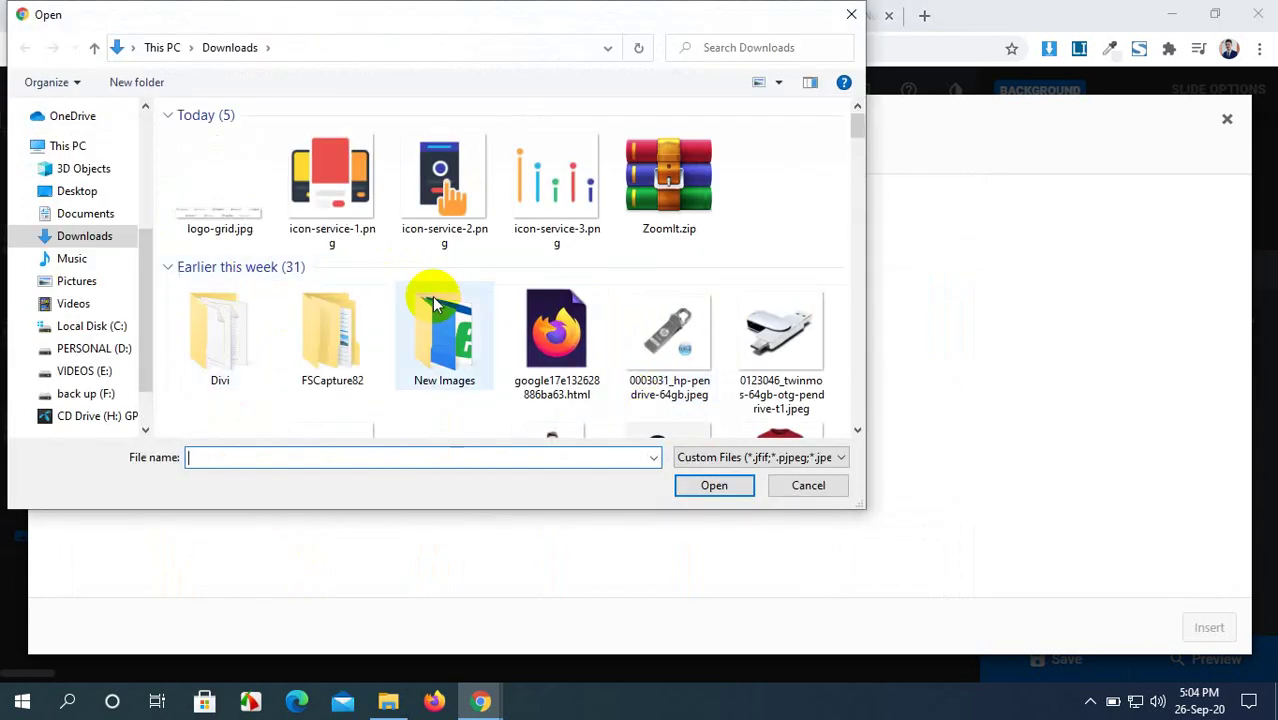
scroll(428, 294, "down", 2)
scroll(433, 296, "down", 3)
scroll(428, 300, "up", 5)
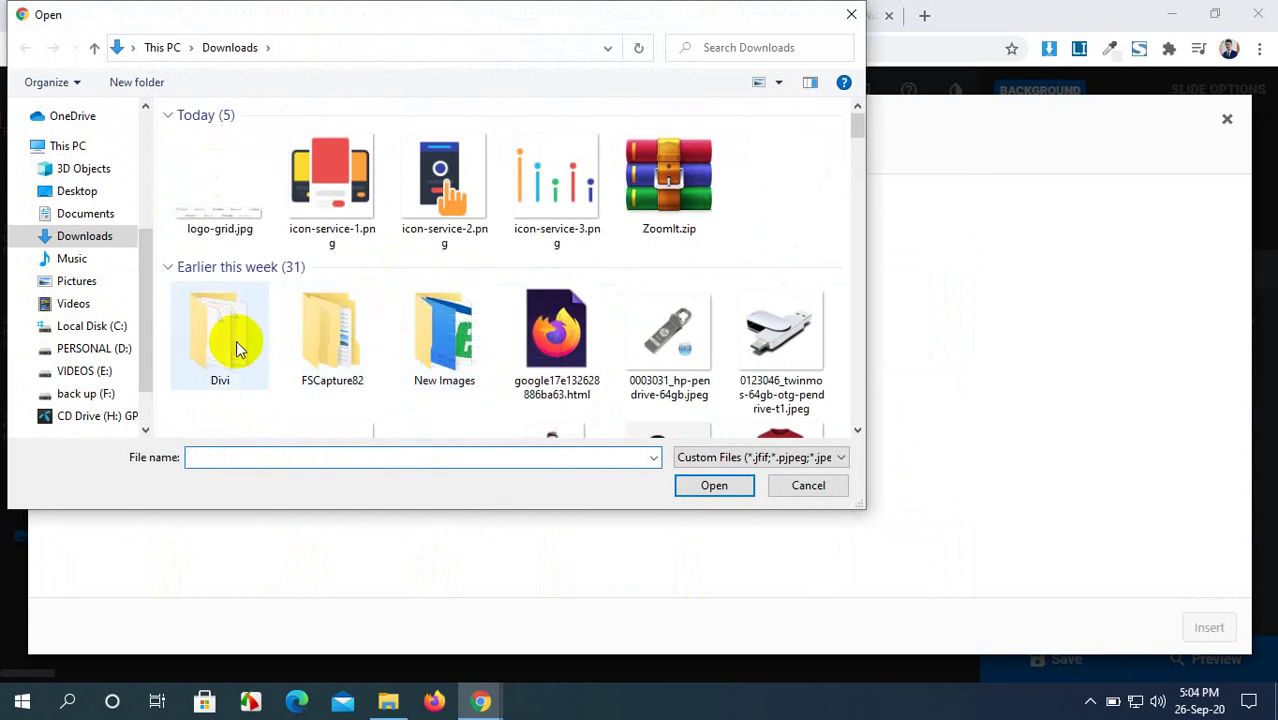
double_click(462, 340)
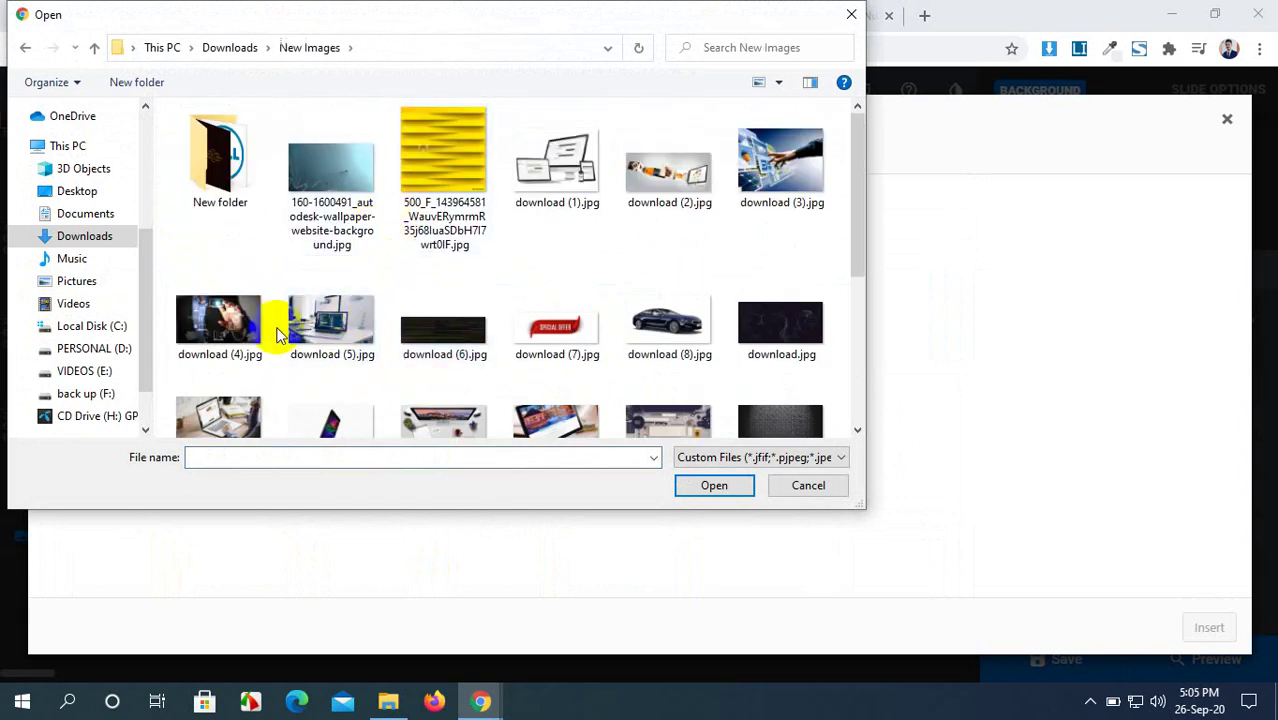
left_click(228, 320)
left_click(716, 485)
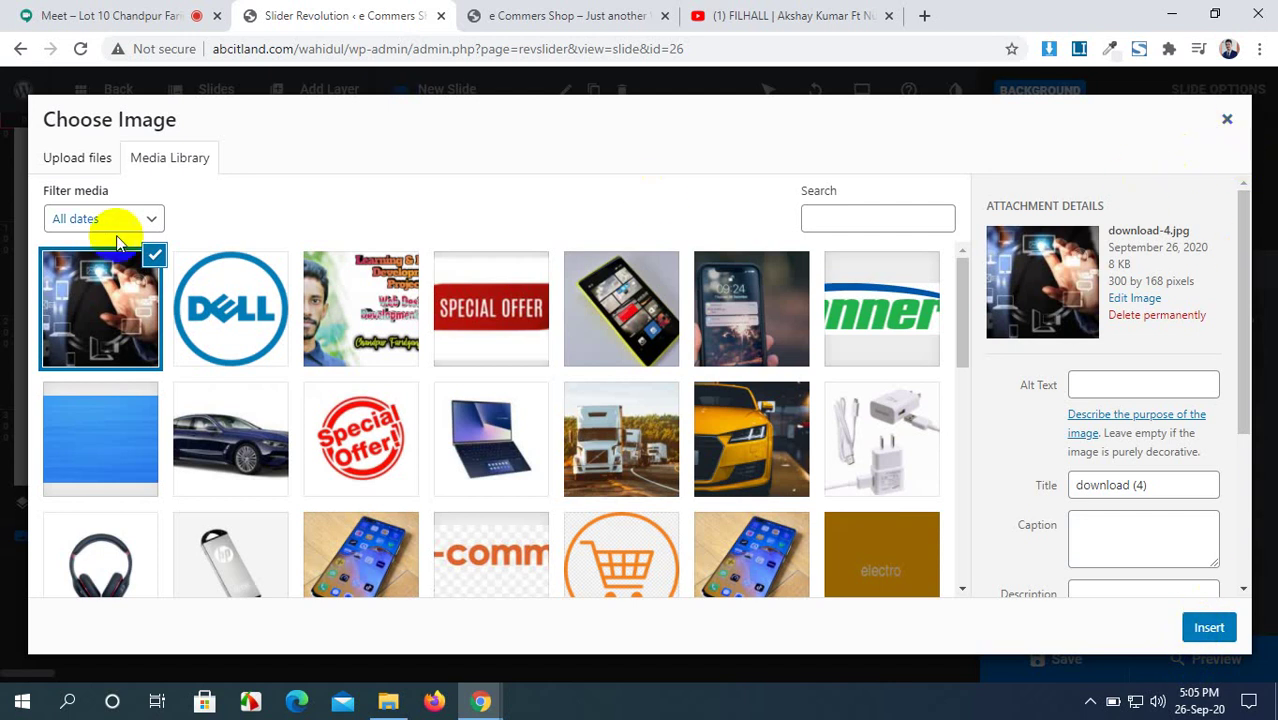
Step: Upload 1657886.jpg from the New folder inside New Images and insert it as the poster image
left_click(78, 157)
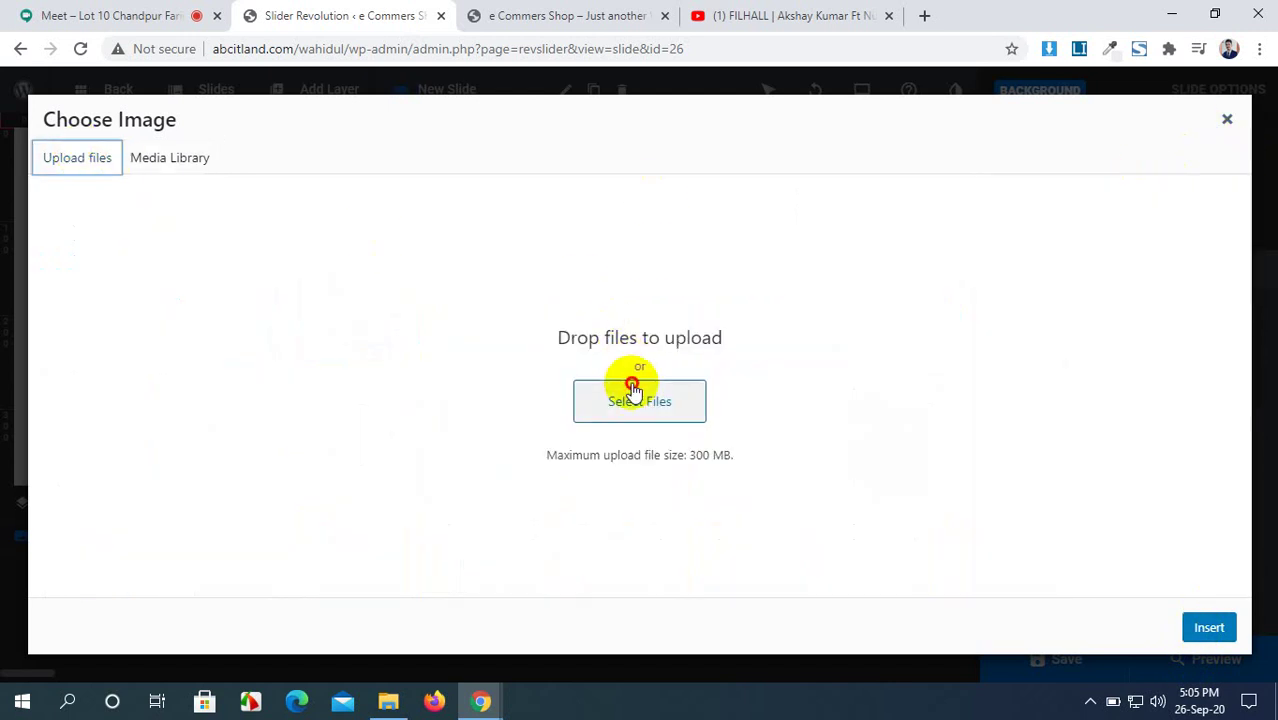
left_click(633, 389)
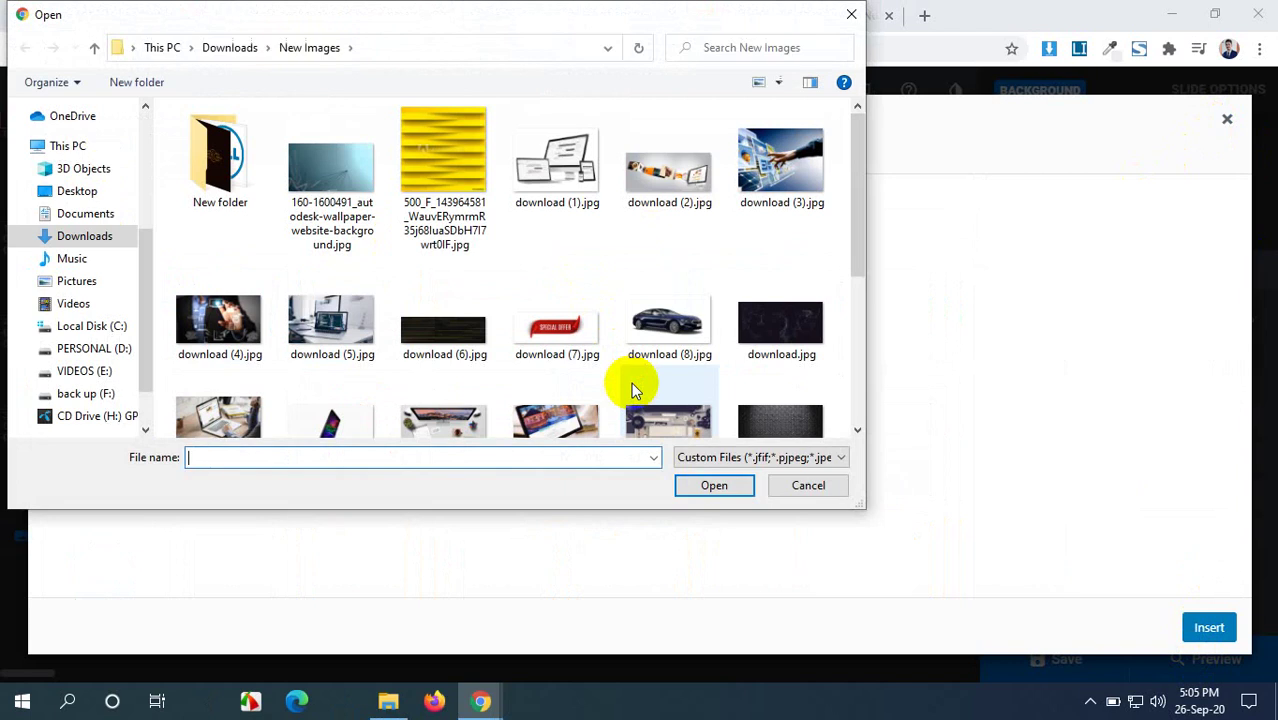
double_click(224, 152)
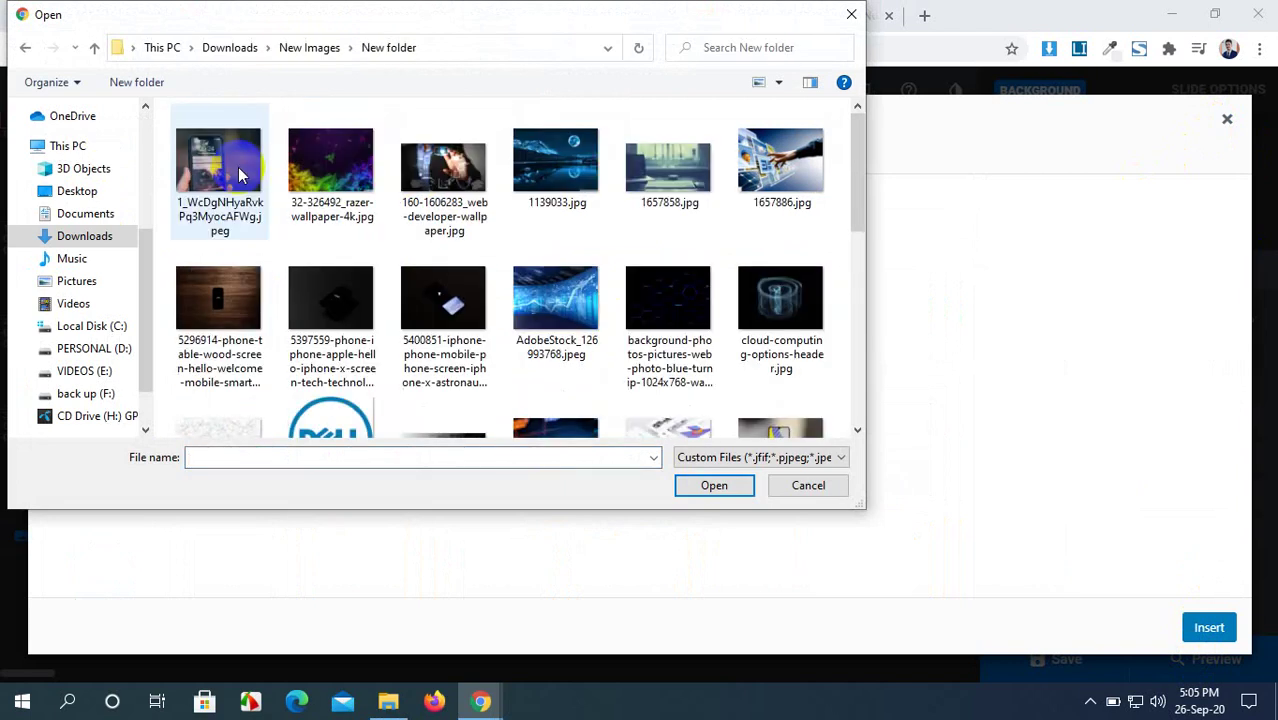
left_click(765, 160)
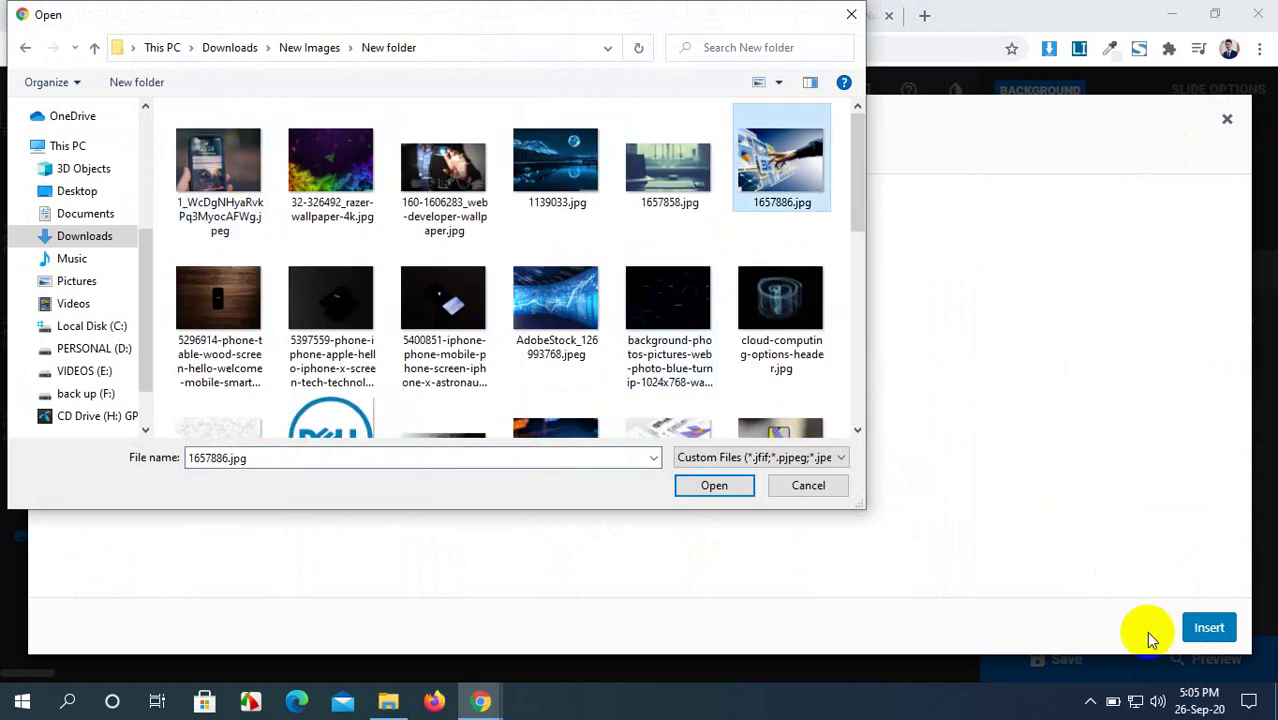
left_click(710, 487)
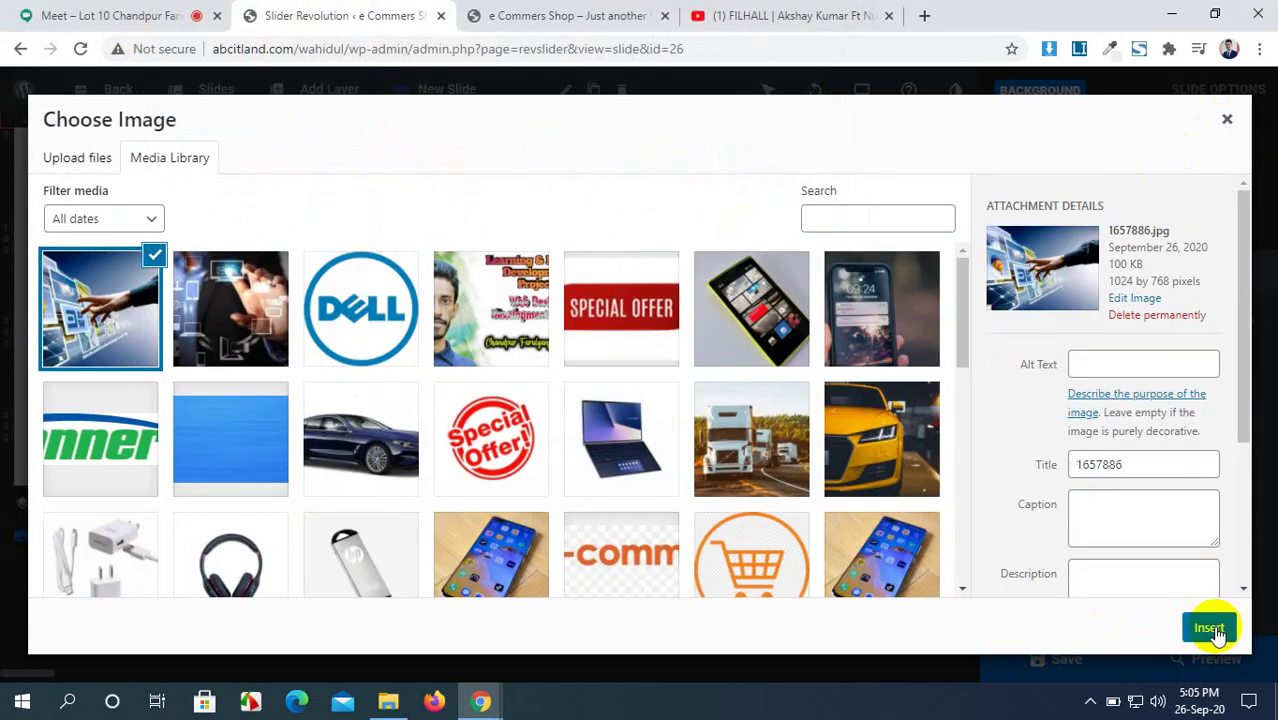
left_click(1210, 629)
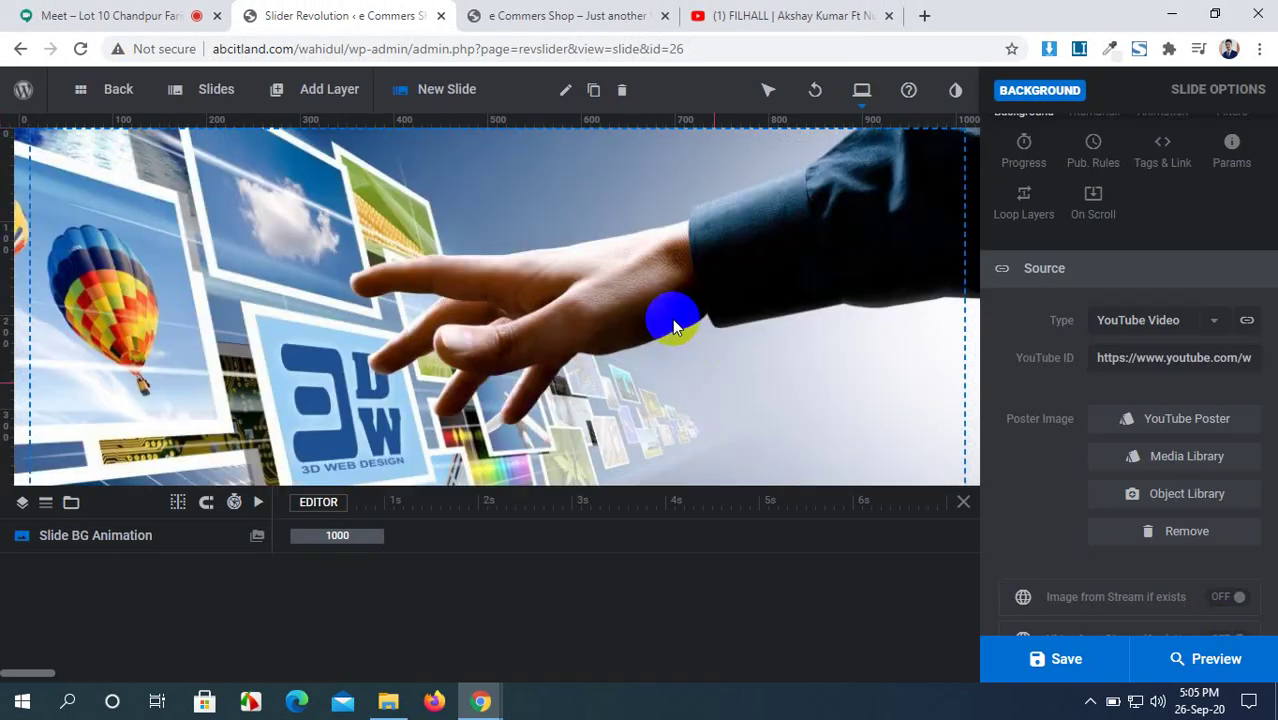
Step: Save the slide with its new poster image
left_click(597, 300)
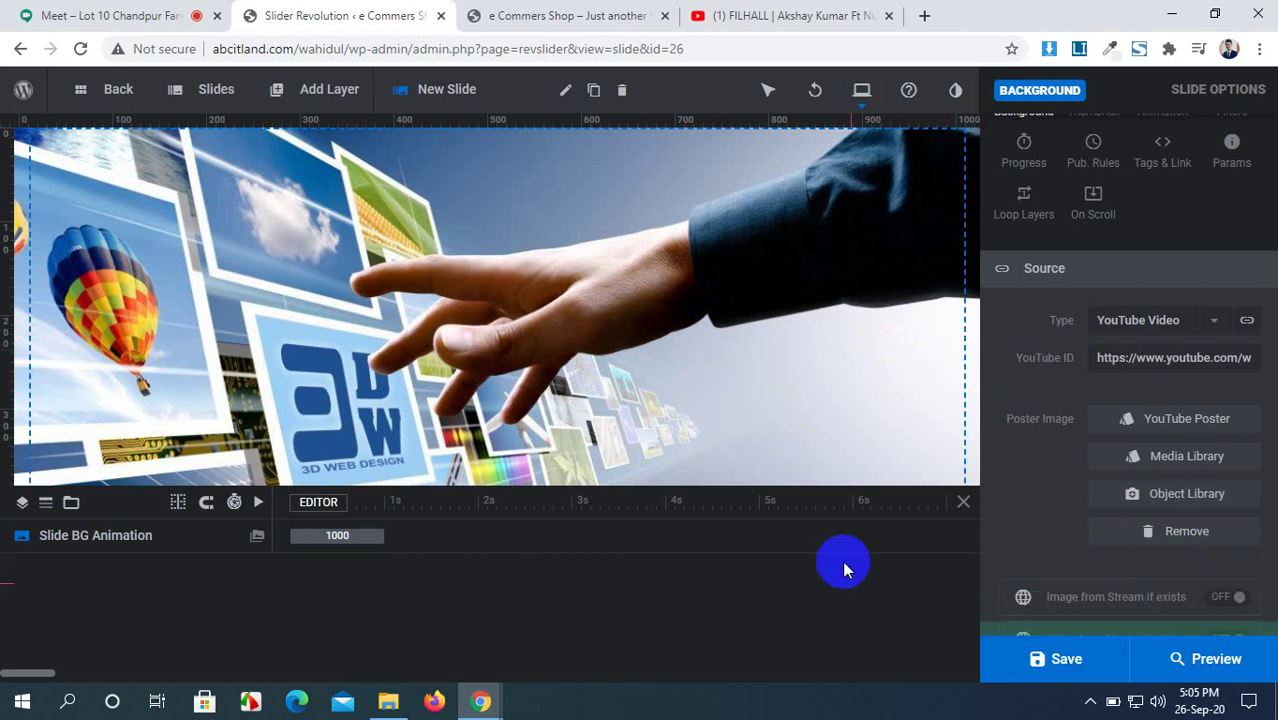
left_click(1108, 664)
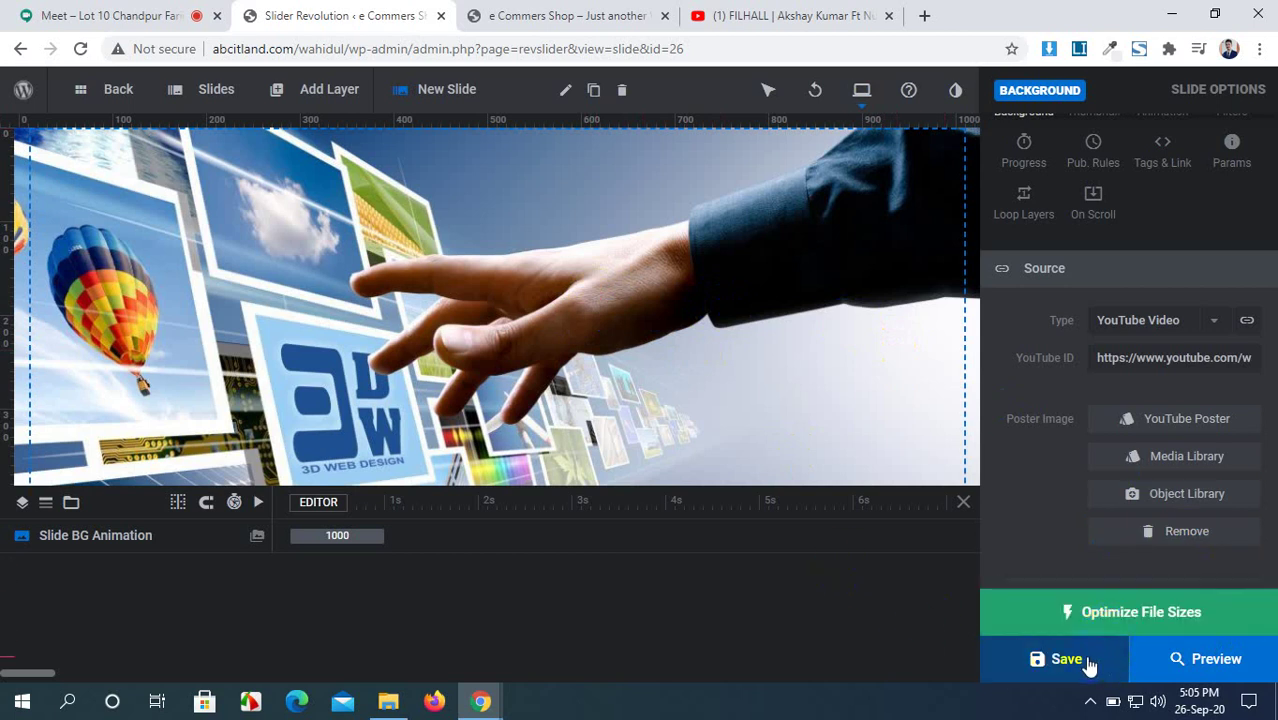
left_click(1090, 663)
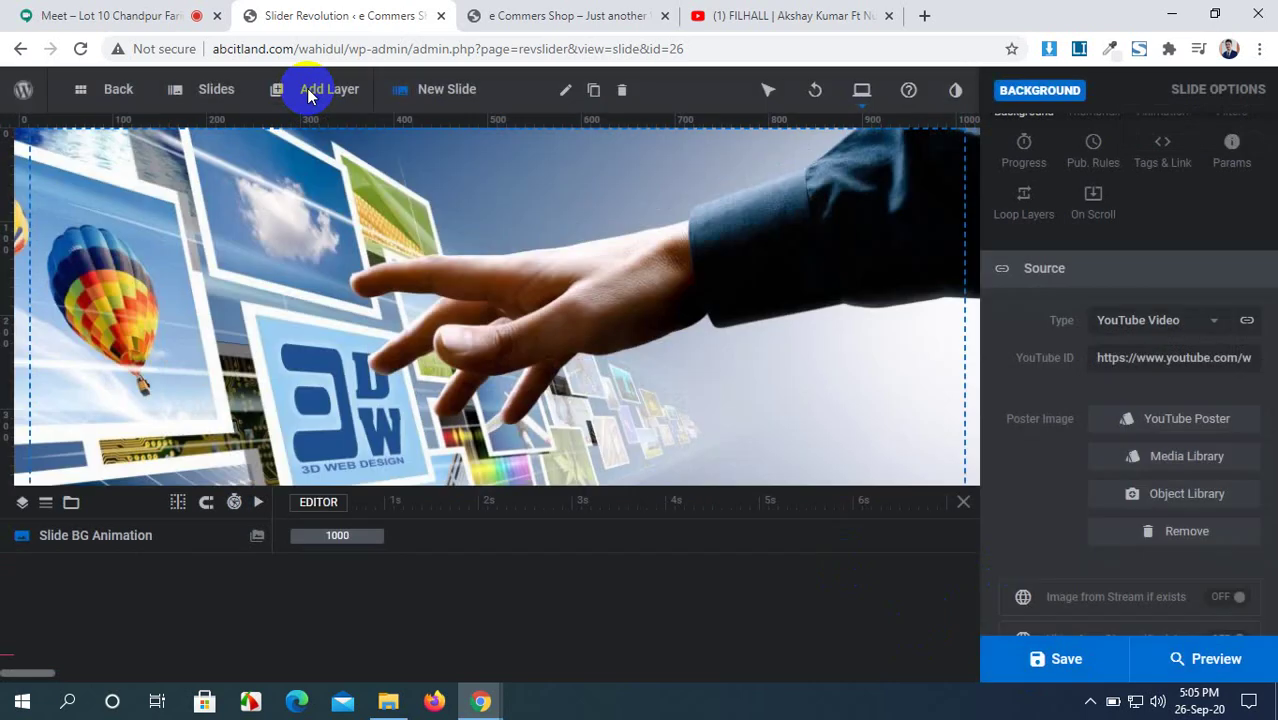
Step: Add a Quick Style Headline text layer to the slide and apply the Poppins 60px, weight 500 headline style
mouse_move(318, 92)
mouse_move(297, 127)
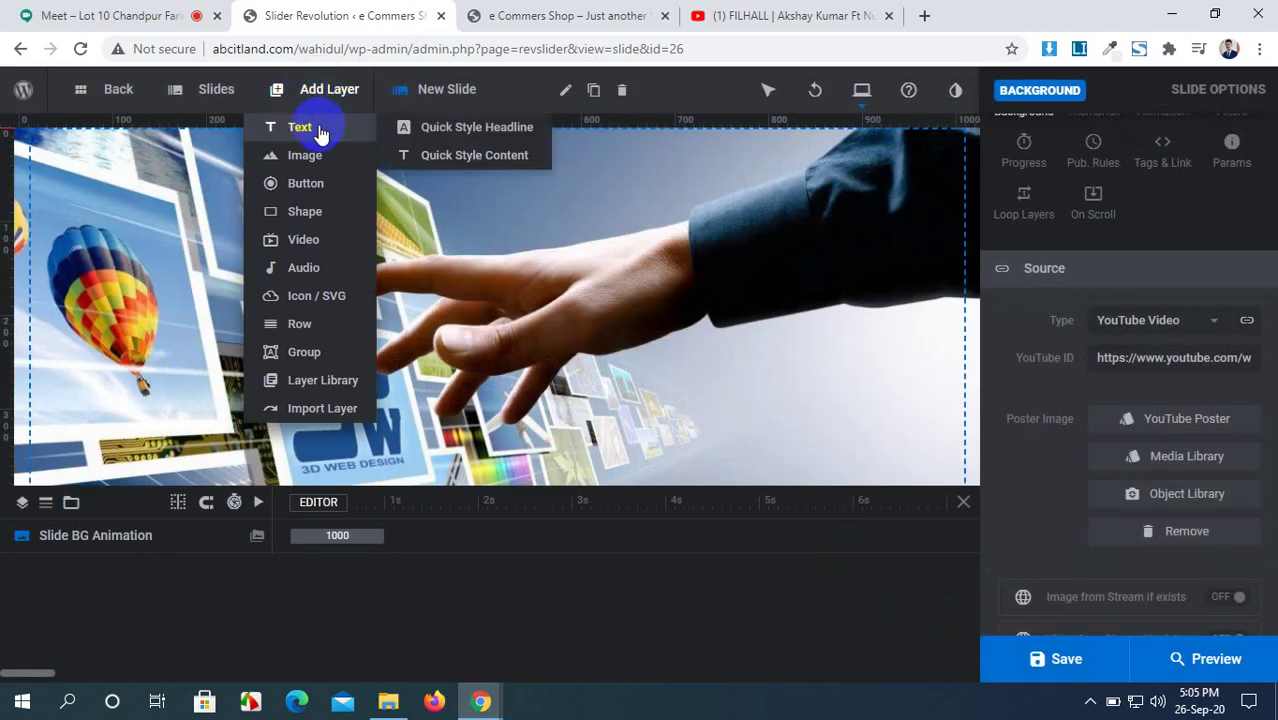
left_click(464, 139)
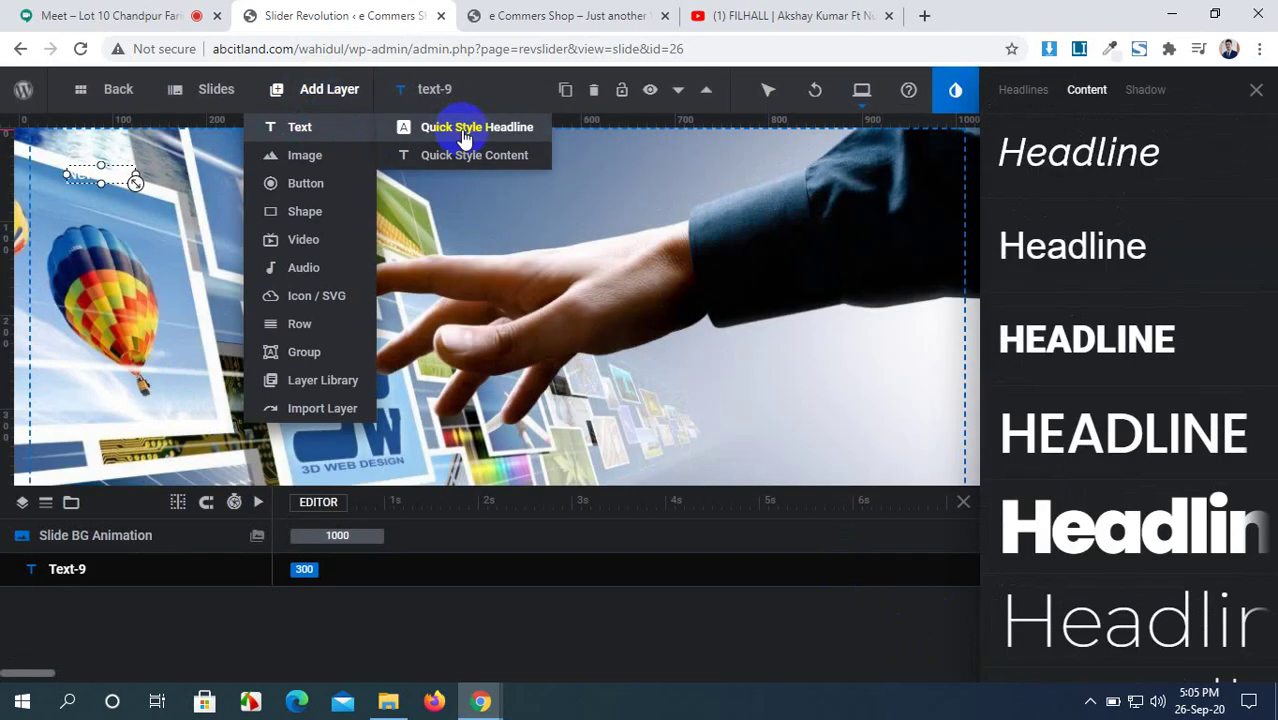
scroll(1172, 475, "down", 4)
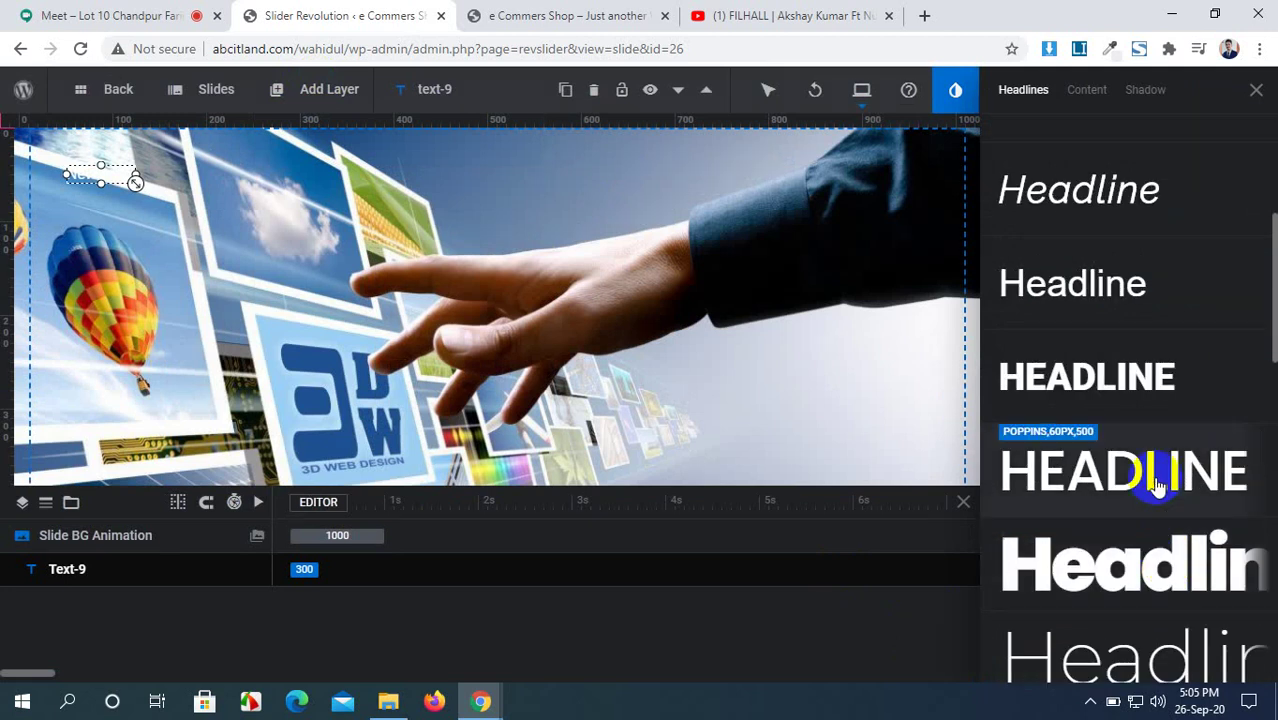
left_click(1157, 484)
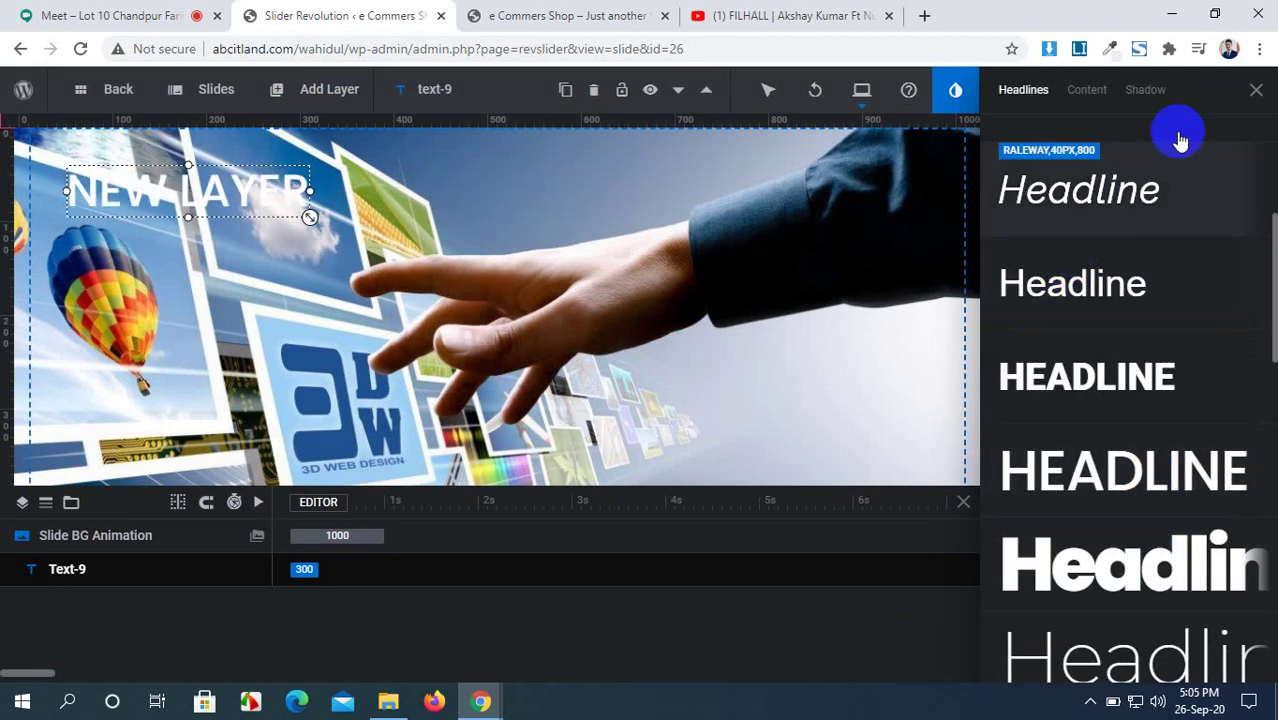
left_click(1252, 91)
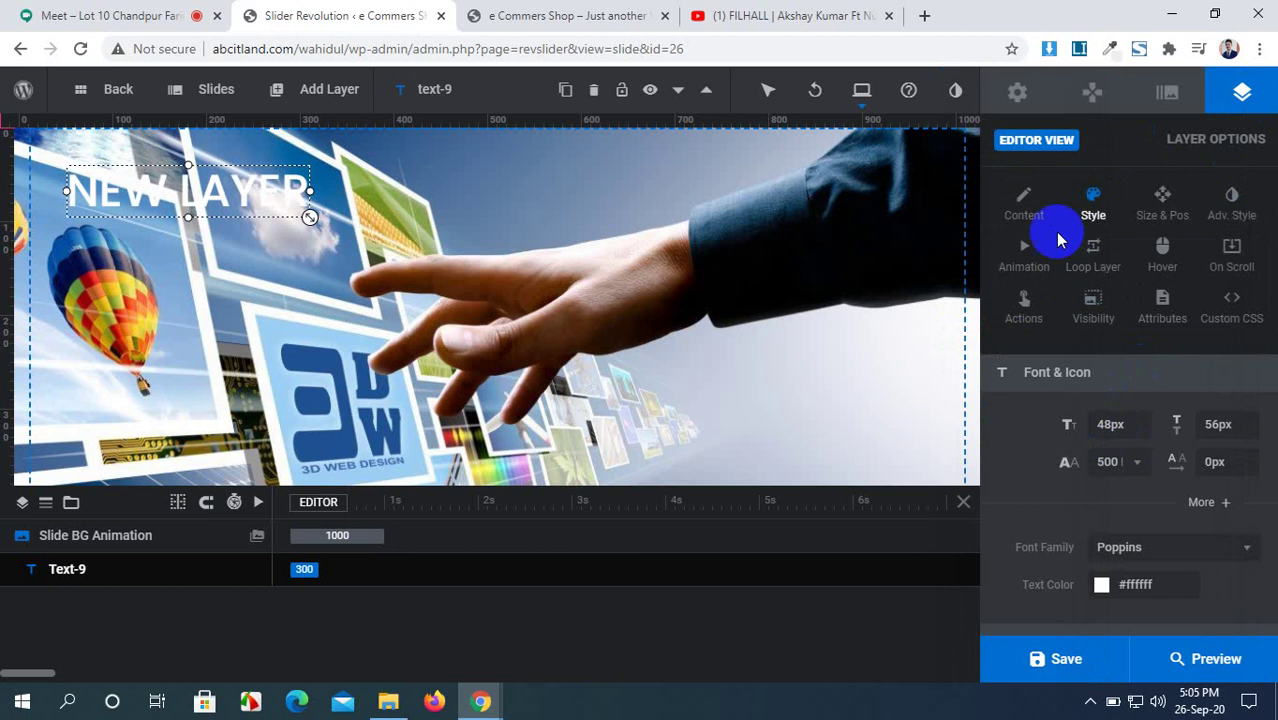
Step: Select the new layer's placeholder text for replacement and check the banner headline wording on the e Commers Shop page
left_click(1030, 206)
left_click_drag(1080, 466, 1017, 463)
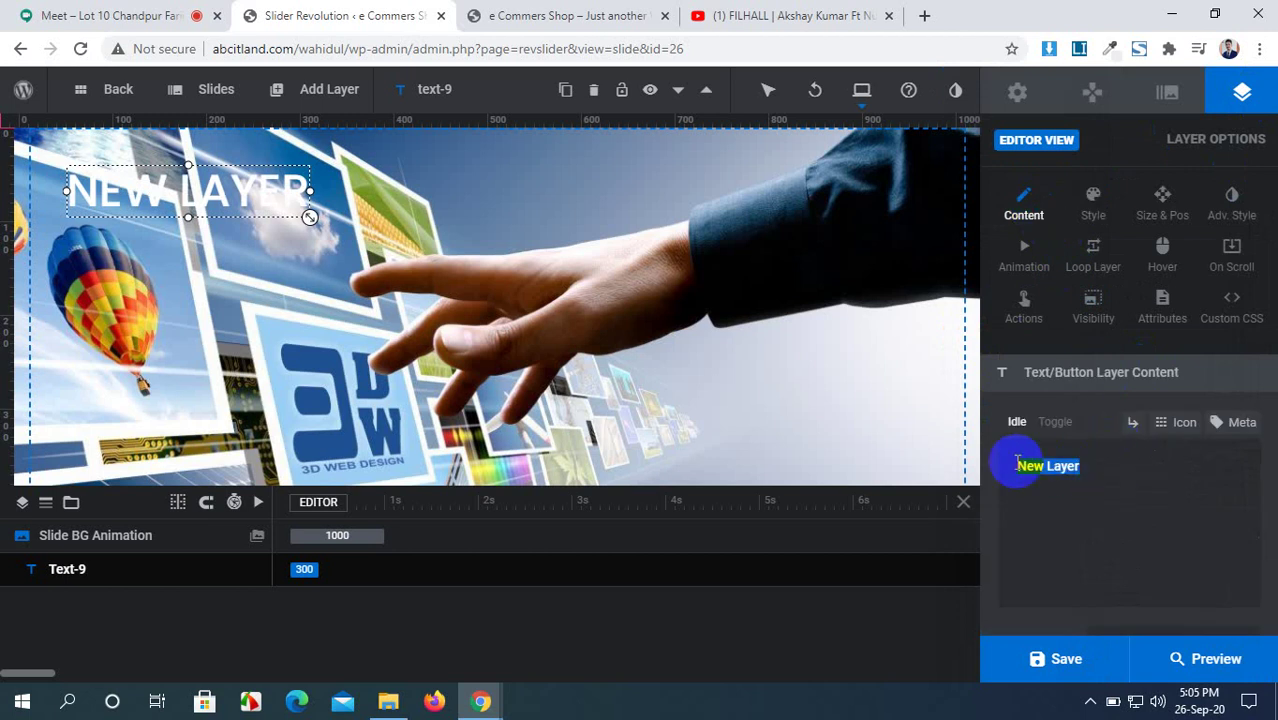
left_click(516, 15)
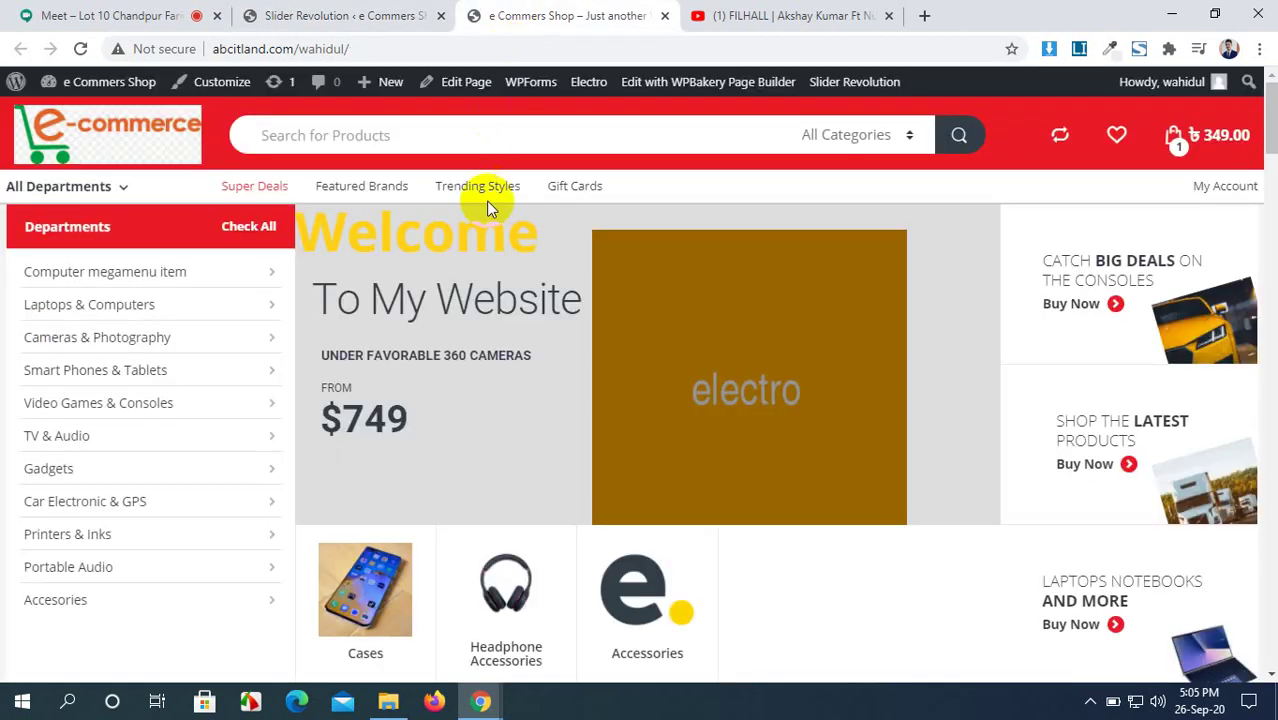
left_click(866, 340)
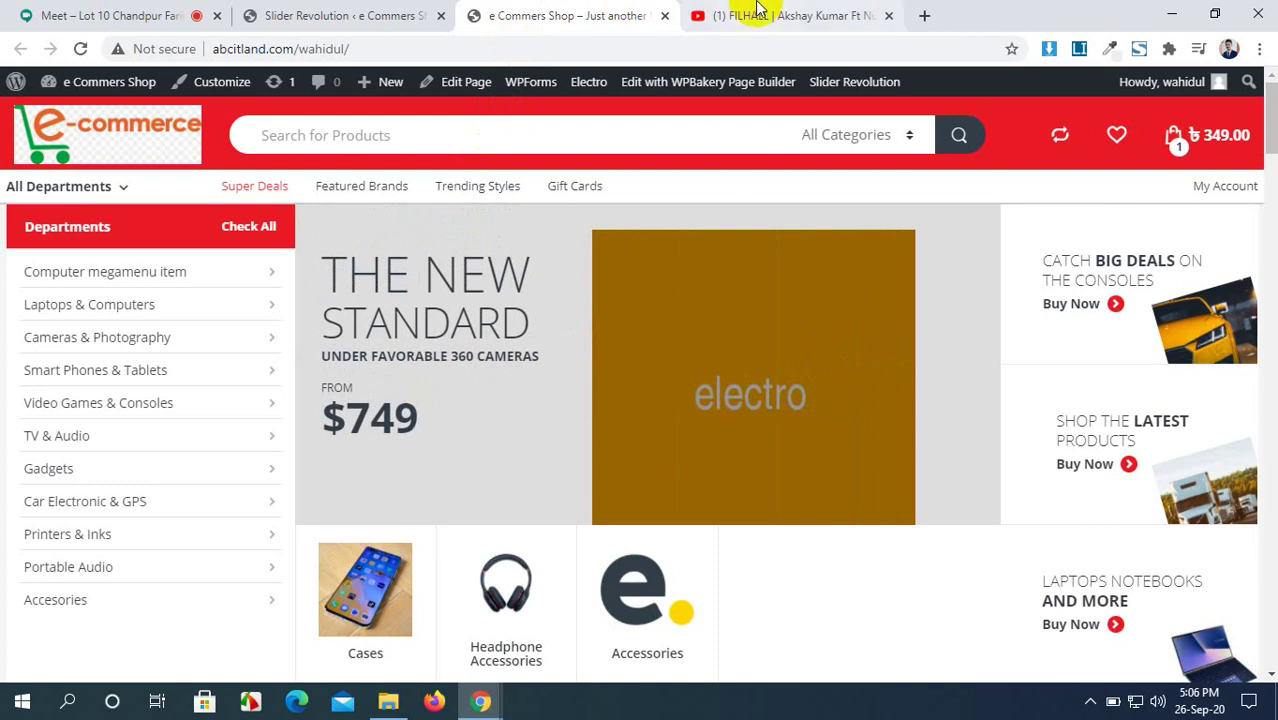
left_click(330, 14)
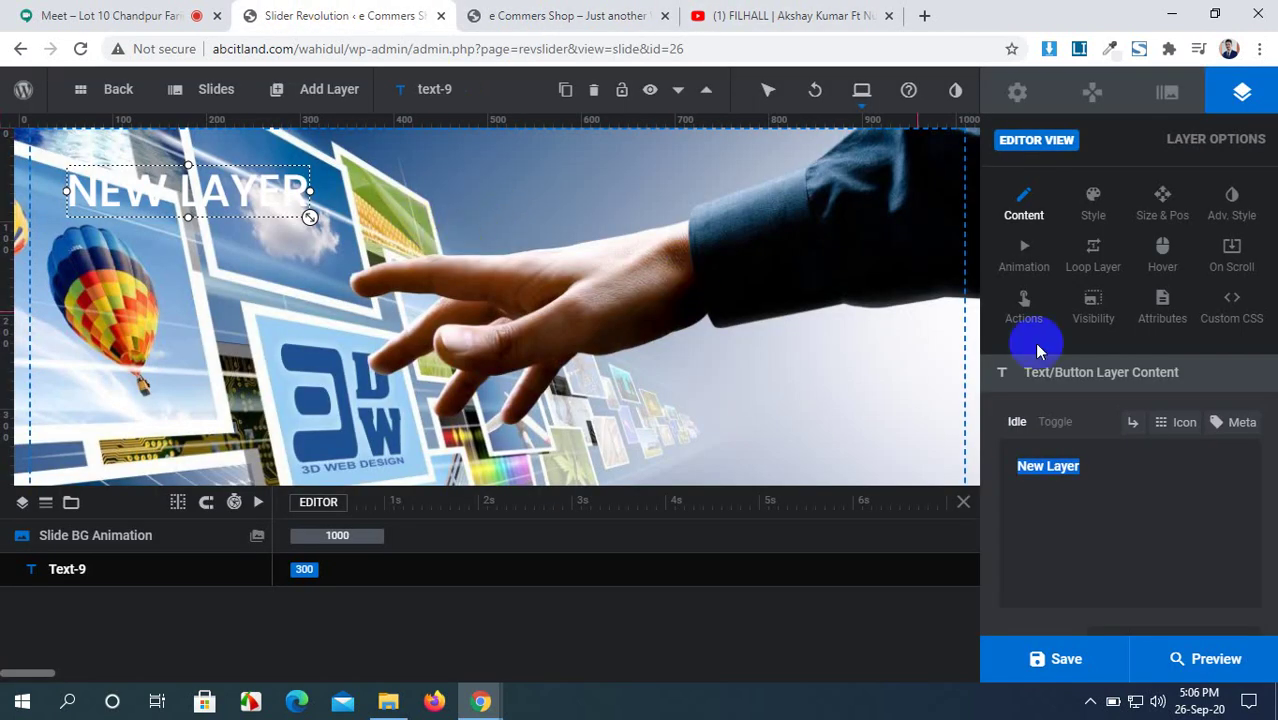
Step: Enter "The New Standard" as the headline layer's text, correcting the spelling of the last word
type("T")
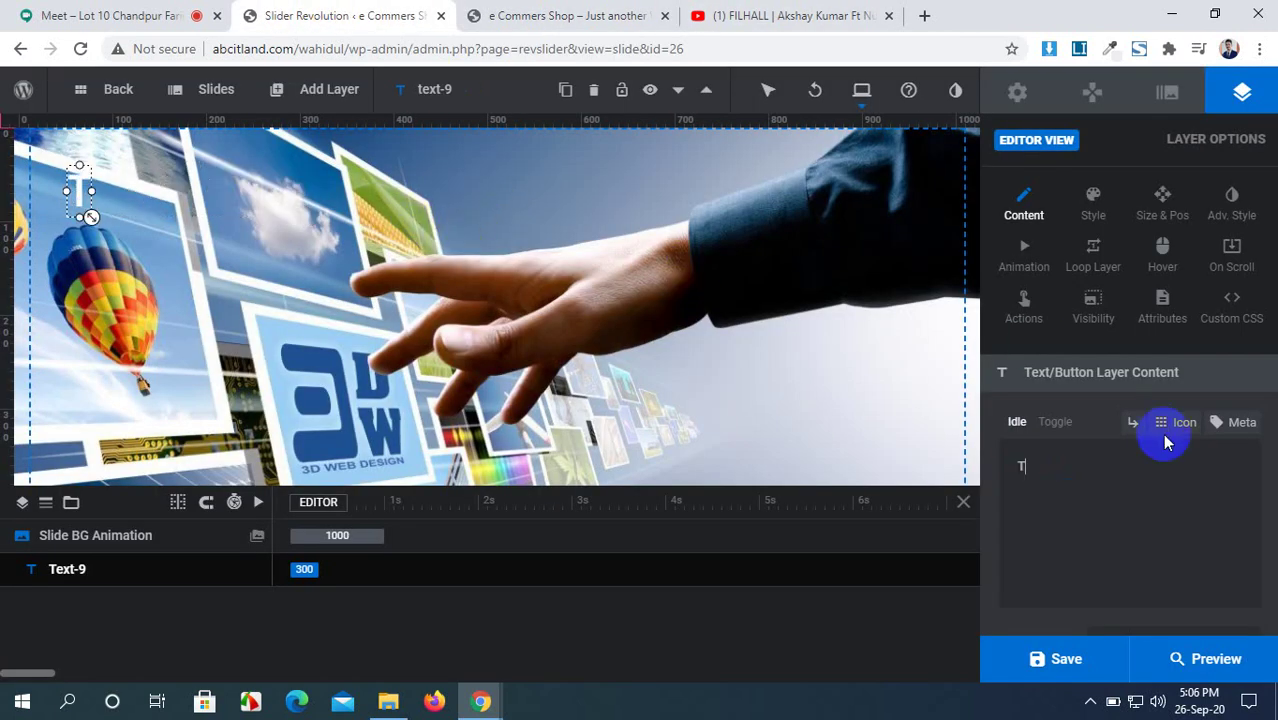
type("he")
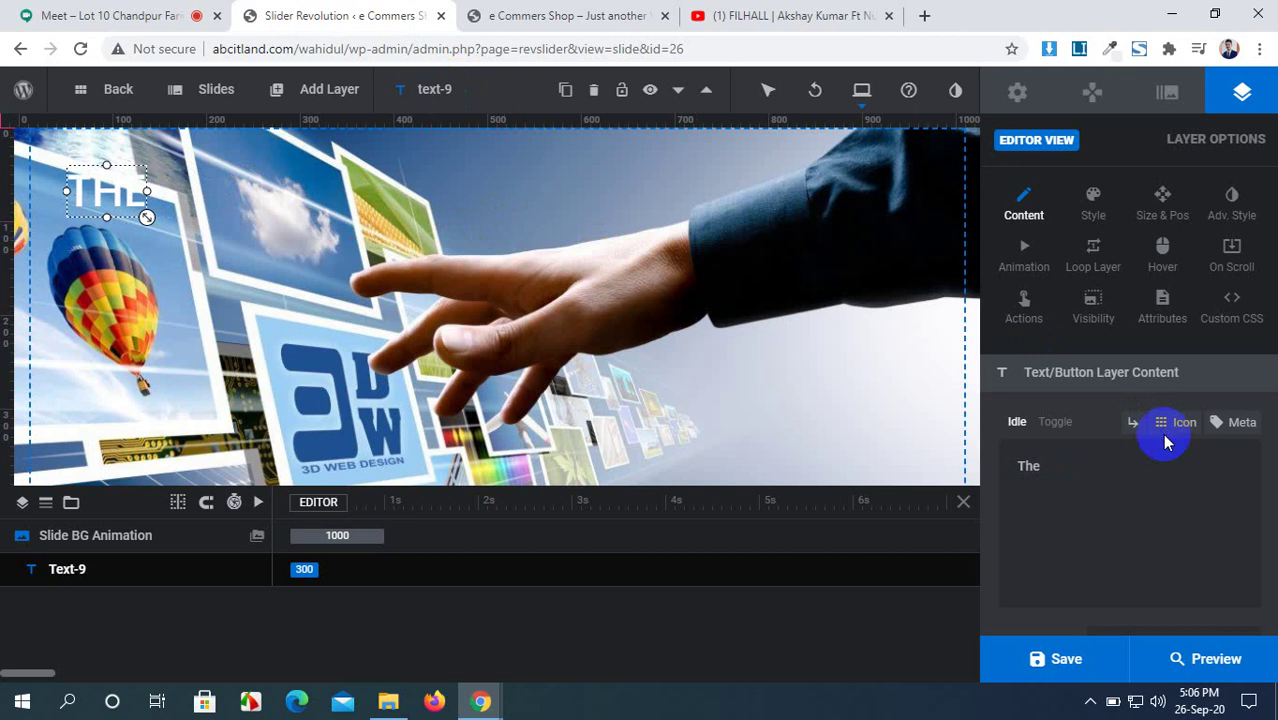
type(" New Stan")
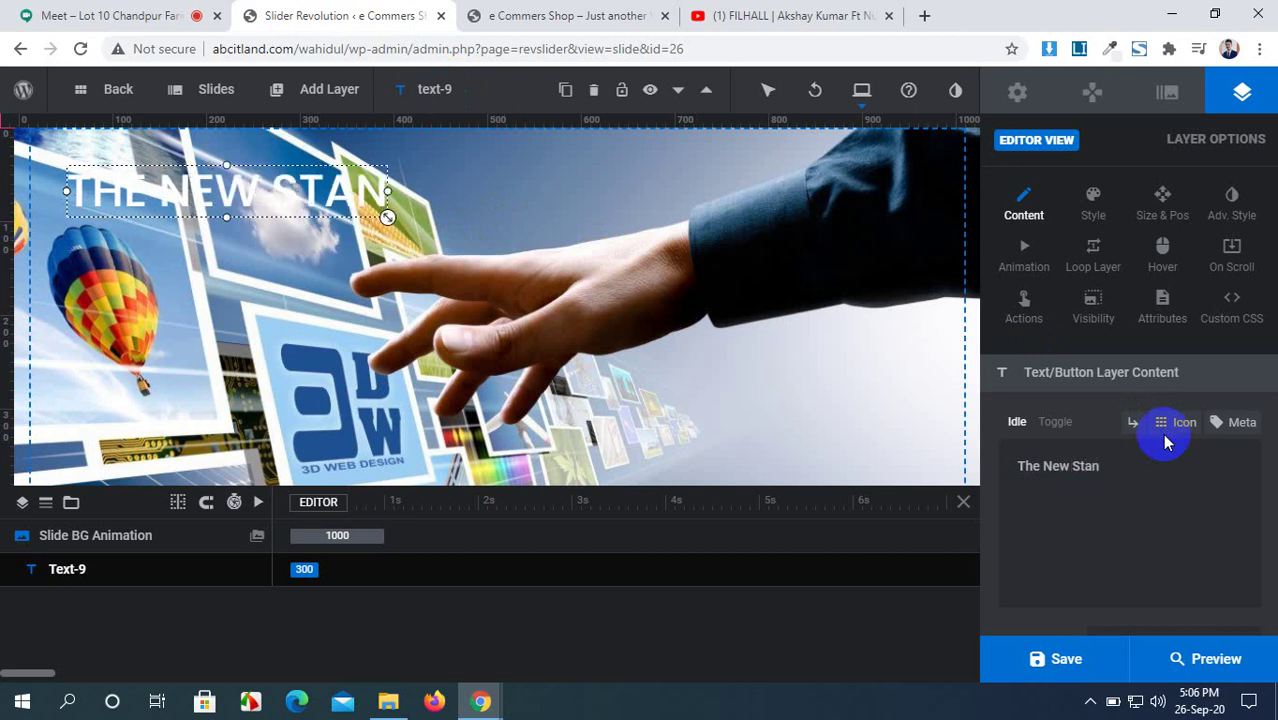
type("derd")
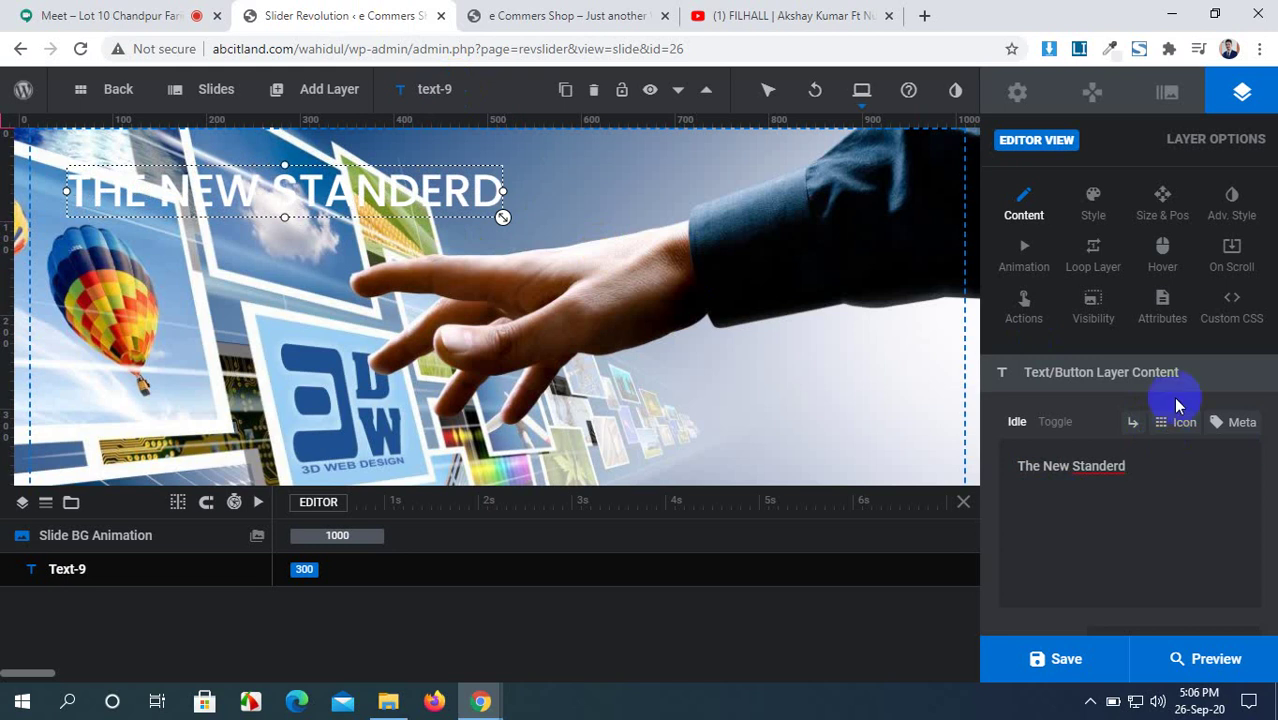
right_click(1106, 470)
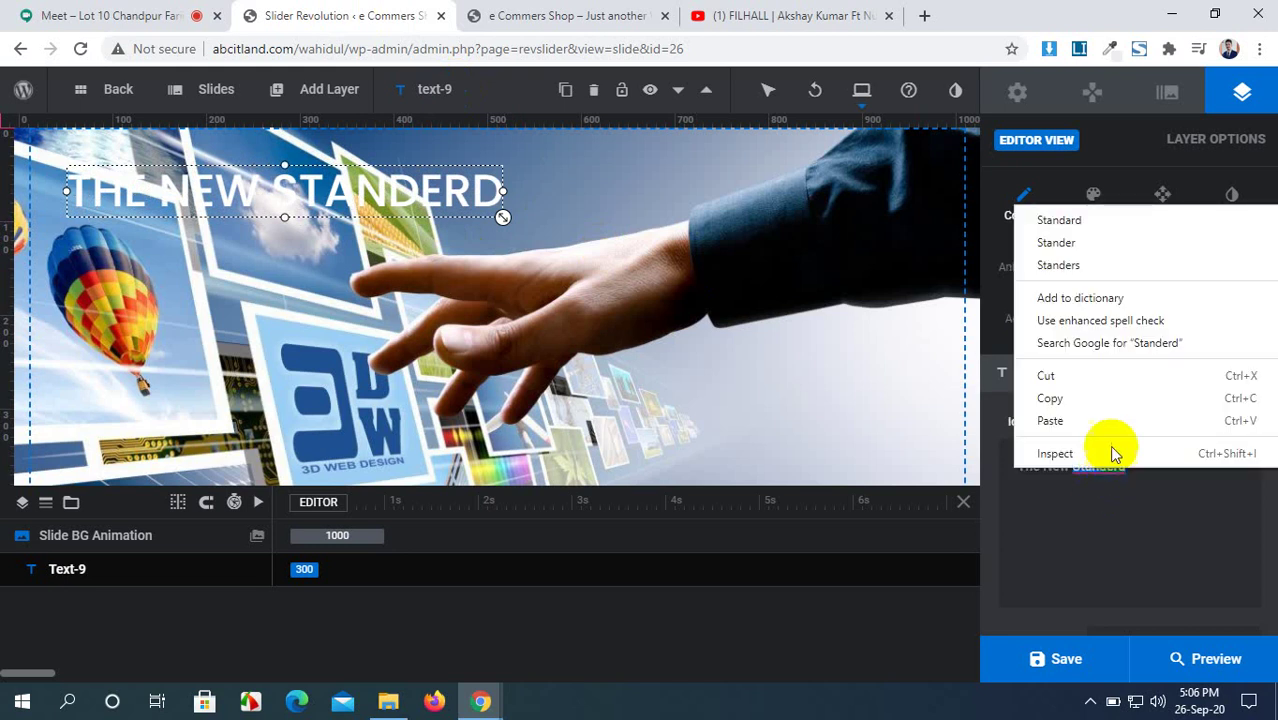
left_click(1112, 222)
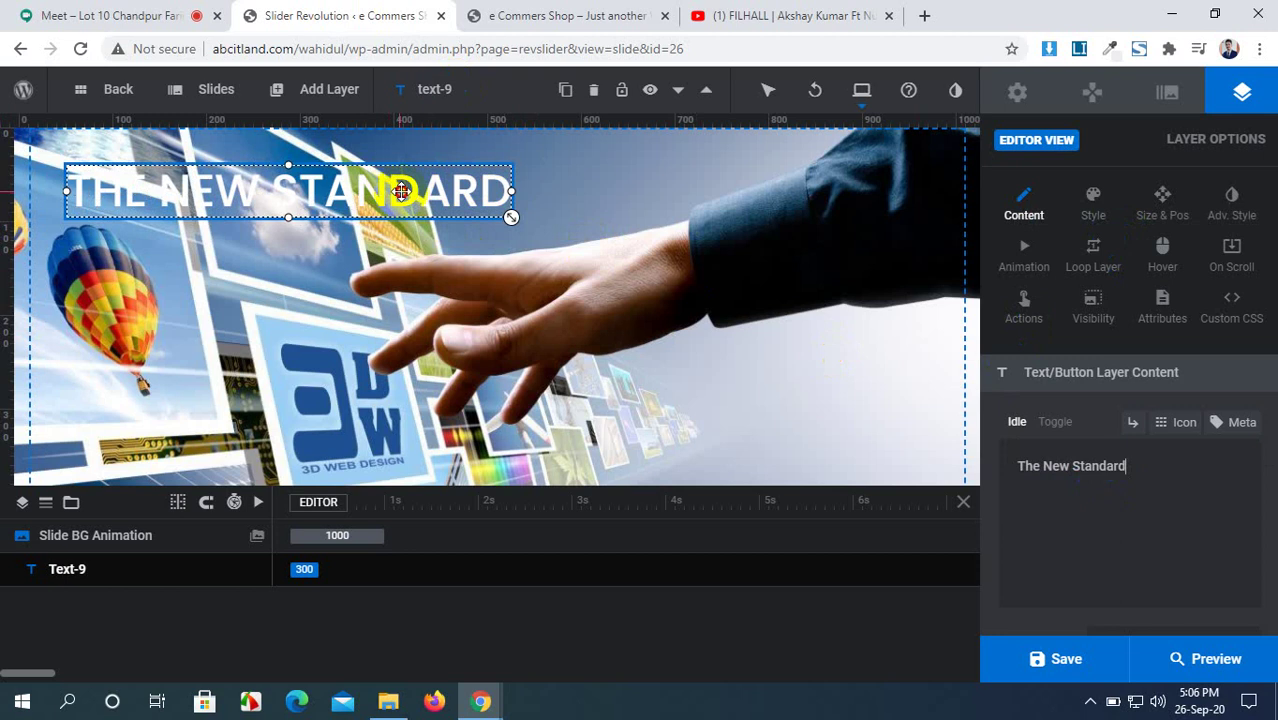
Step: Nudge the headline layer slightly on the slide and undo the last text entry
left_click_drag(403, 200, 408, 197)
key("ctrl+z")
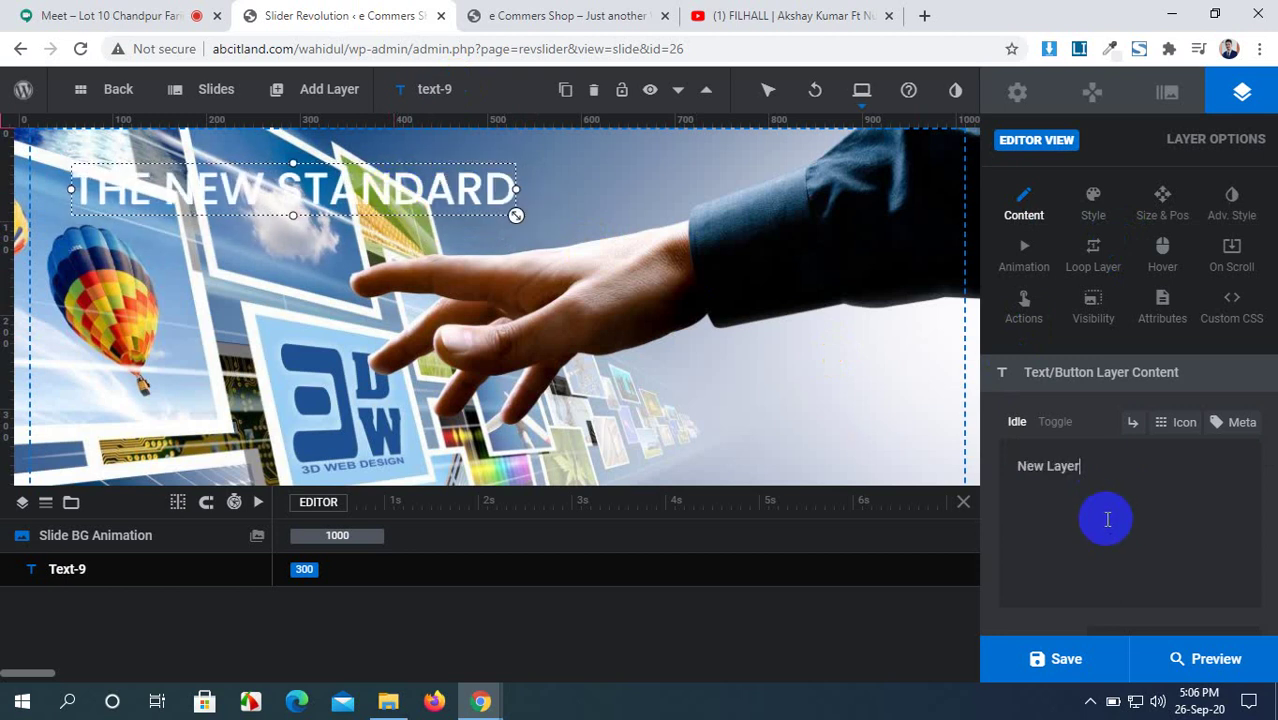
double_click(1070, 466)
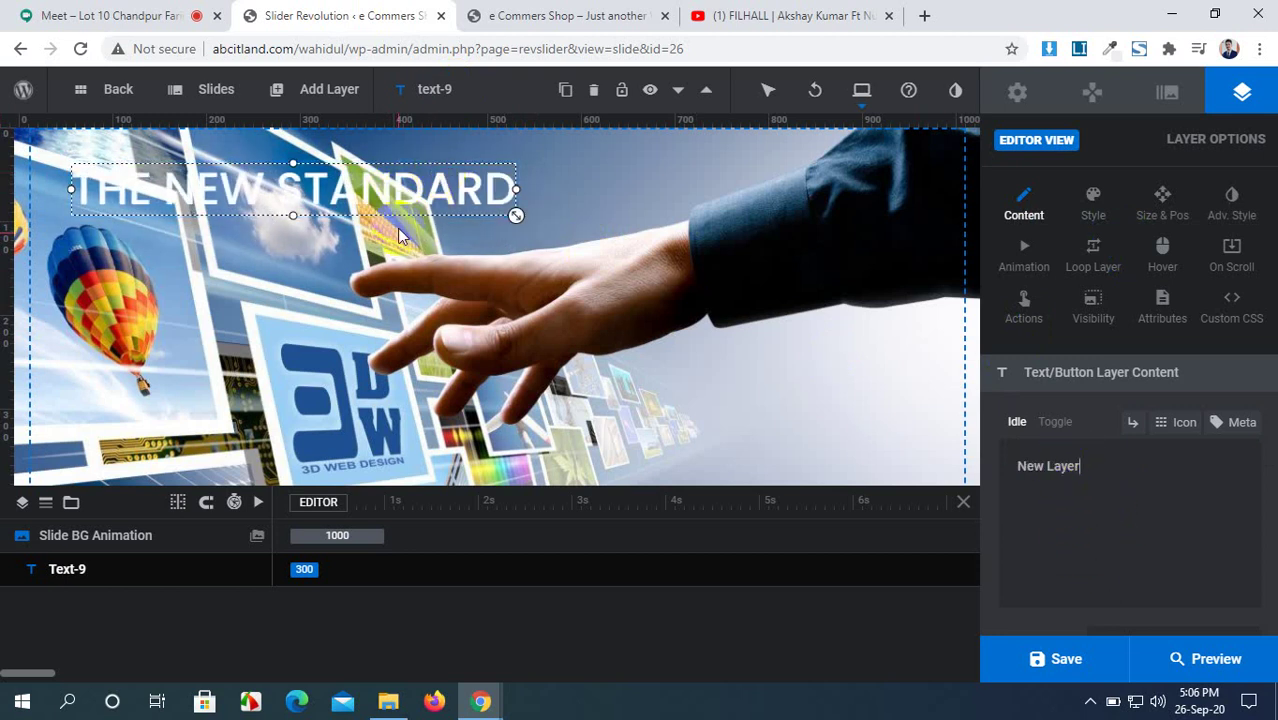
left_click(397, 188)
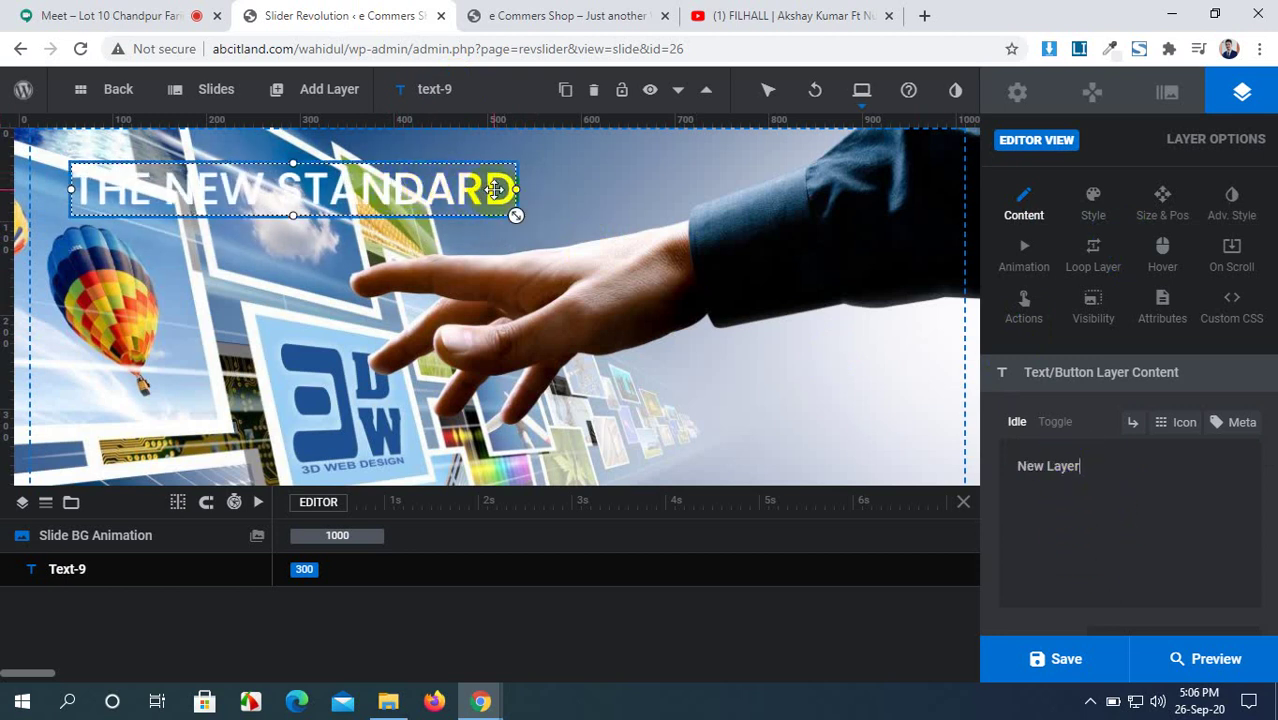
Step: Replace the layer's placeholder text with "The New Standard" and save the slide
left_click_drag(1094, 461, 1008, 472)
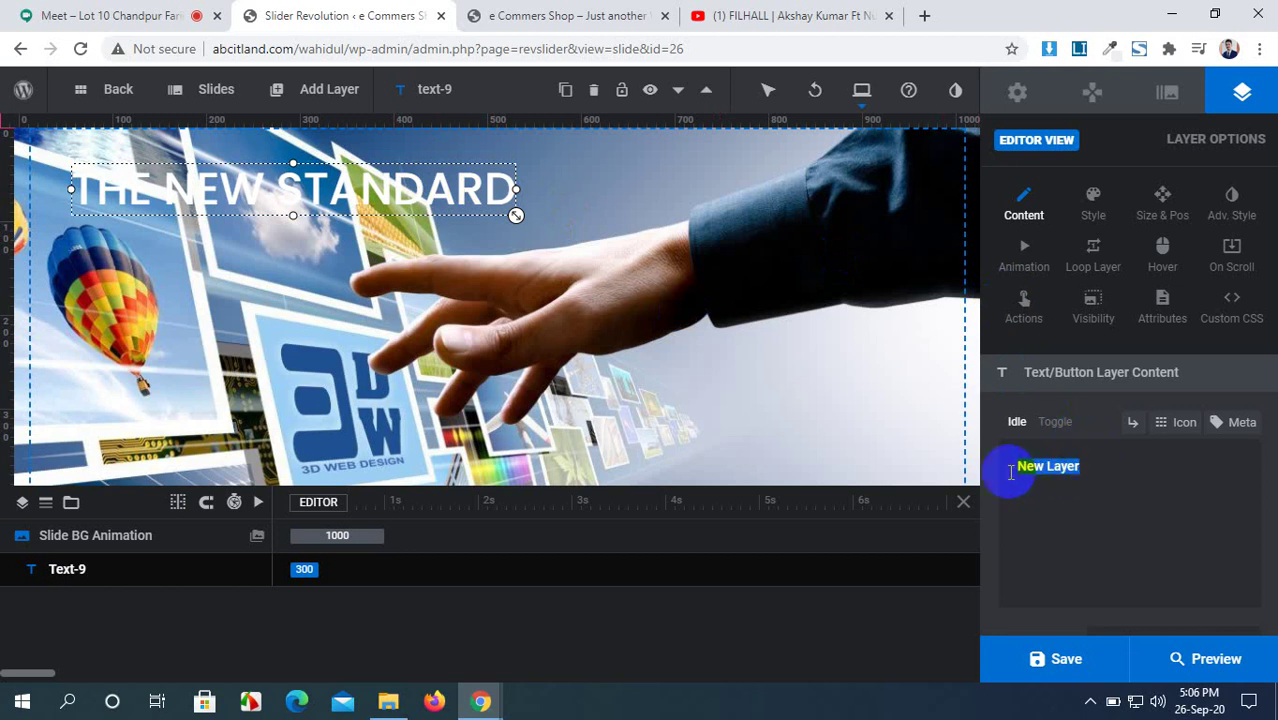
key("BackSpace")
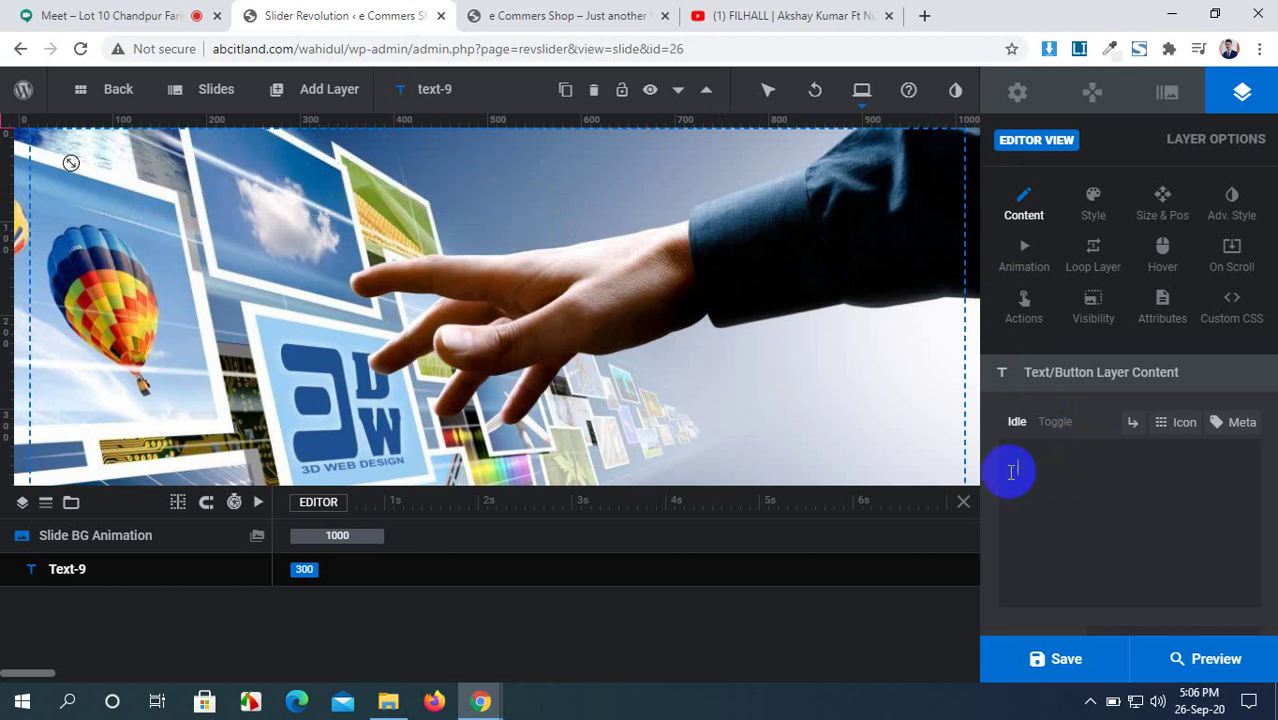
type("The")
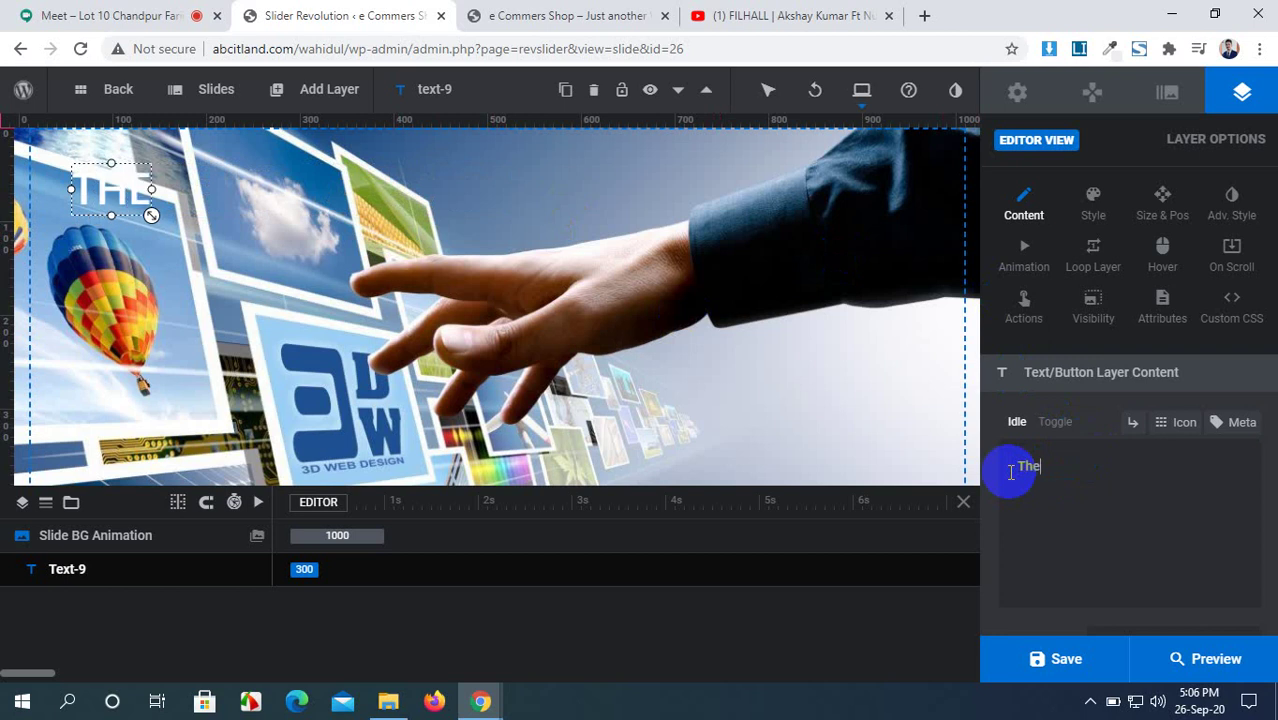
type(" N")
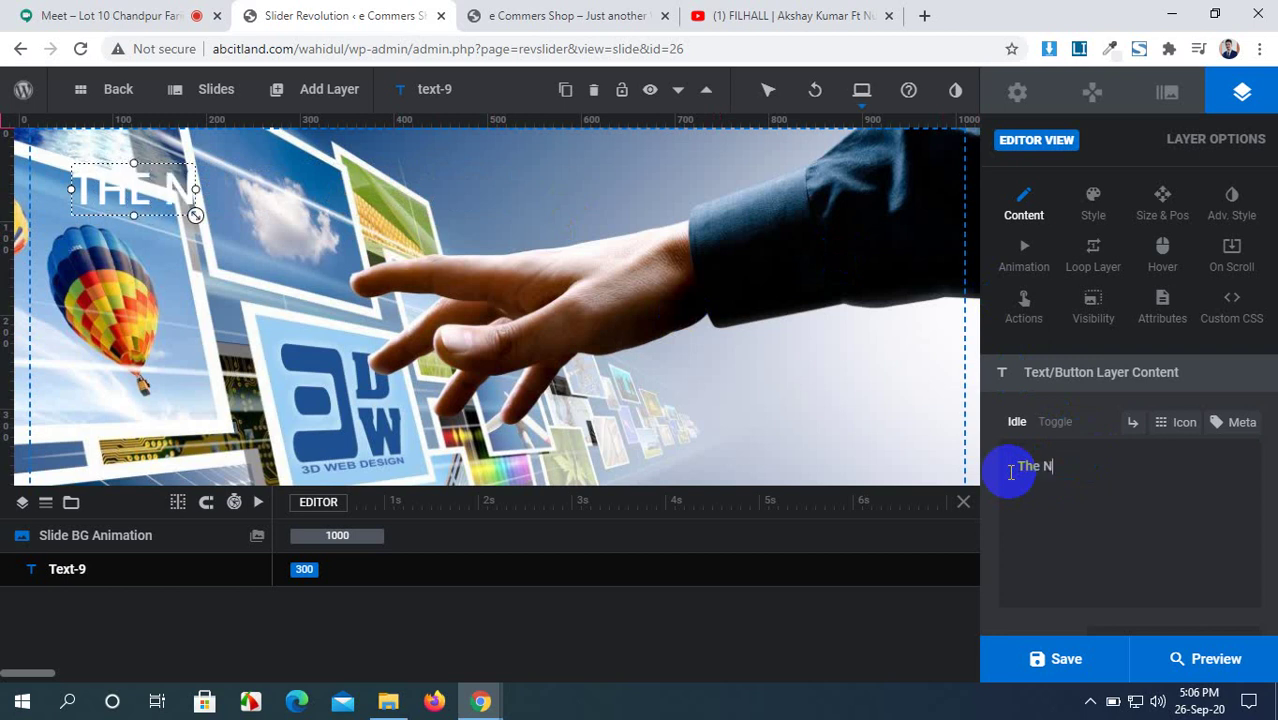
type("ew Stan")
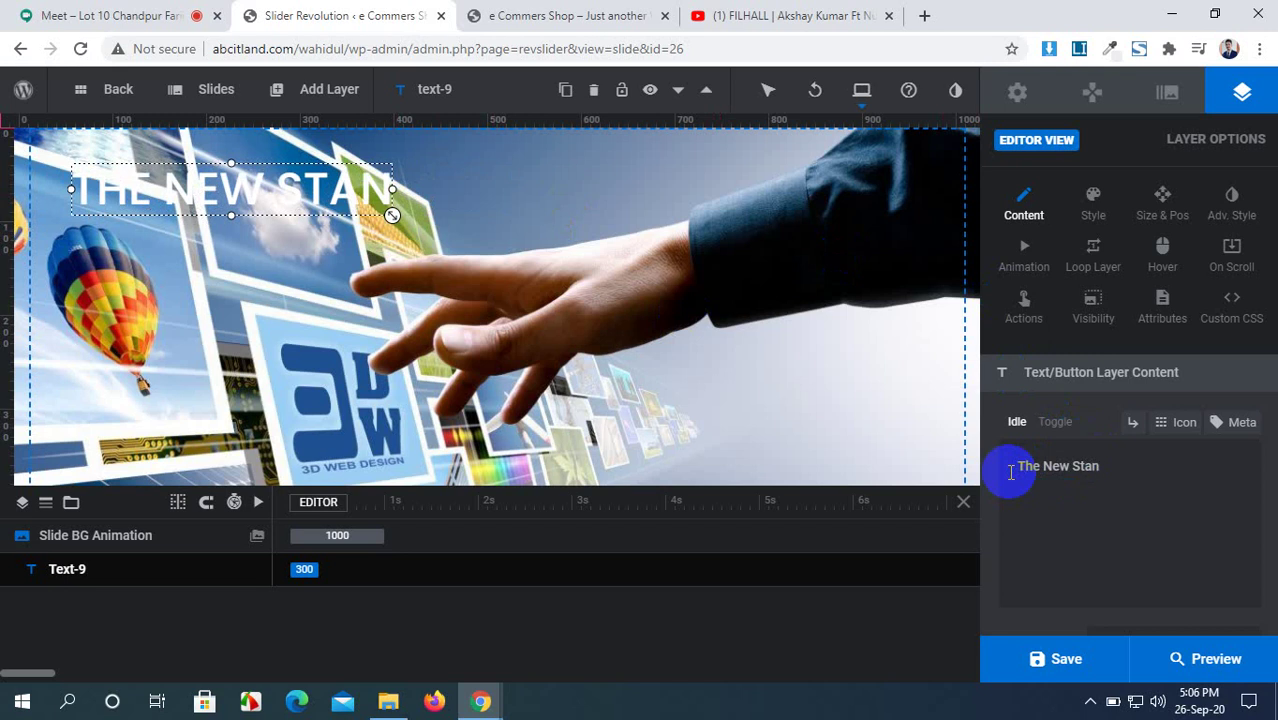
type("dard")
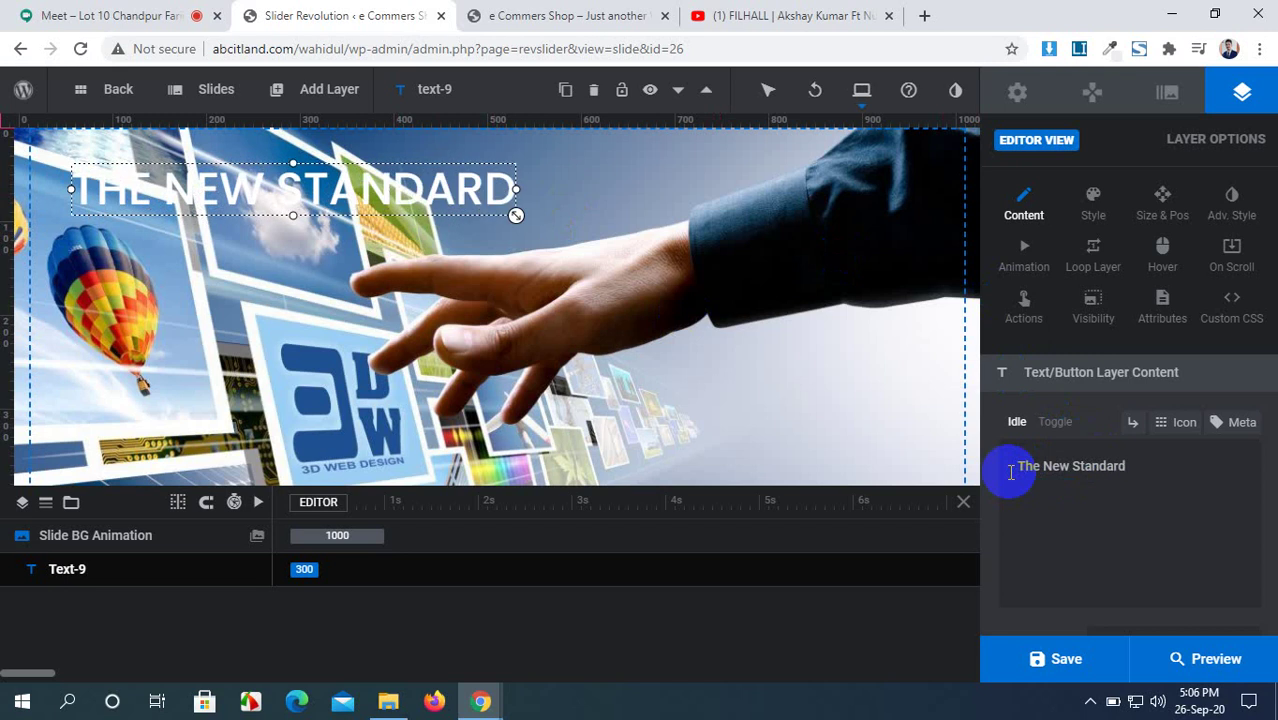
left_click(1079, 652)
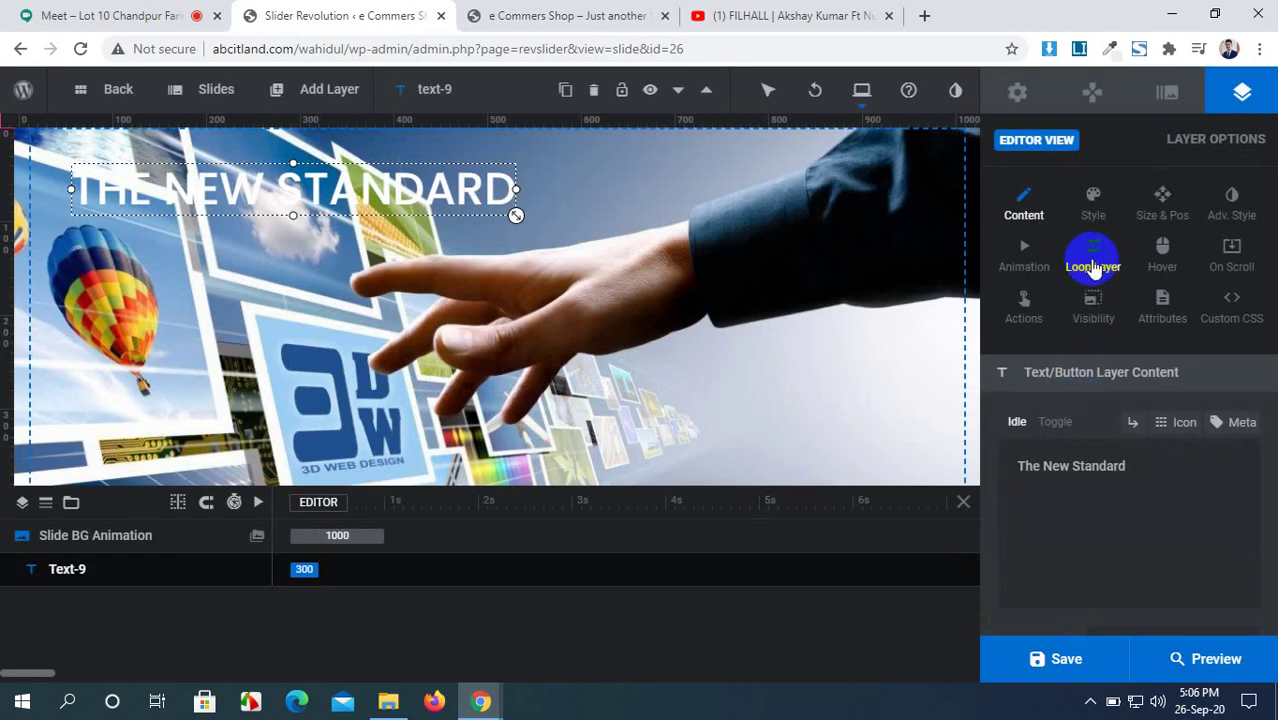
Step: Set the headline's text color to the red preset #ff3a2d and move the layer to about X 52, Y 47
left_click(1098, 220)
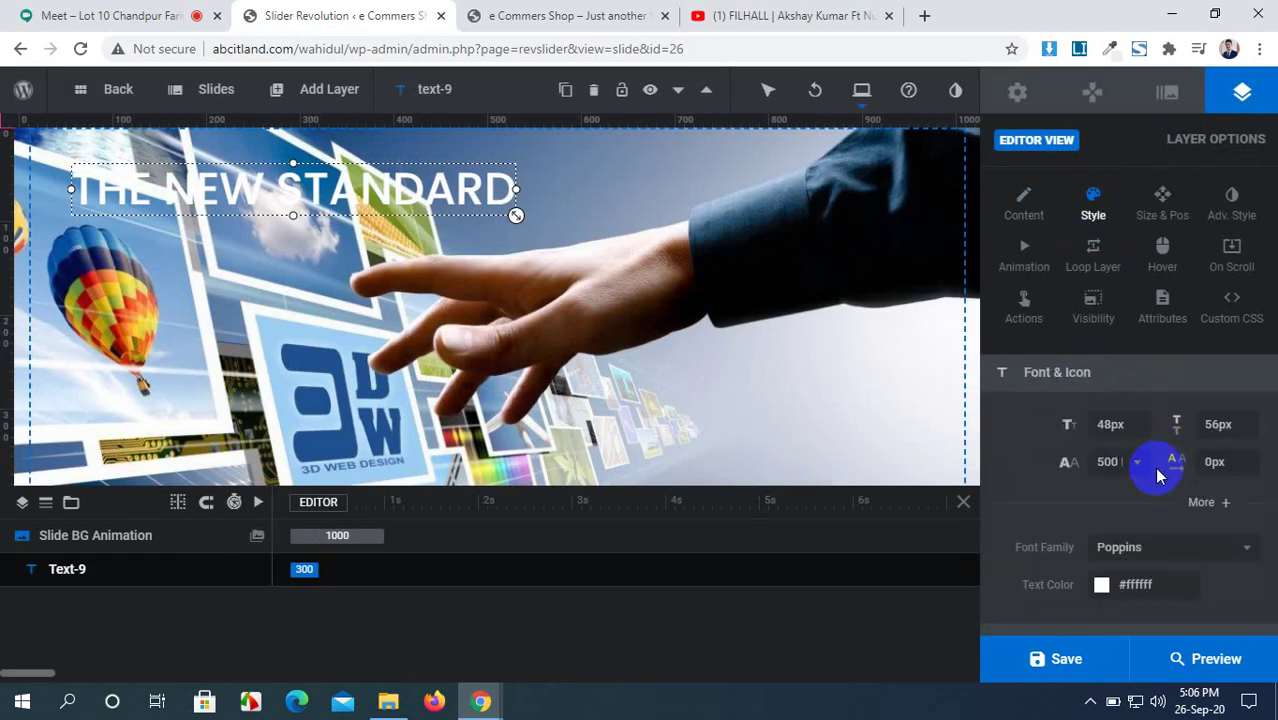
scroll(1155, 463, "down", 1)
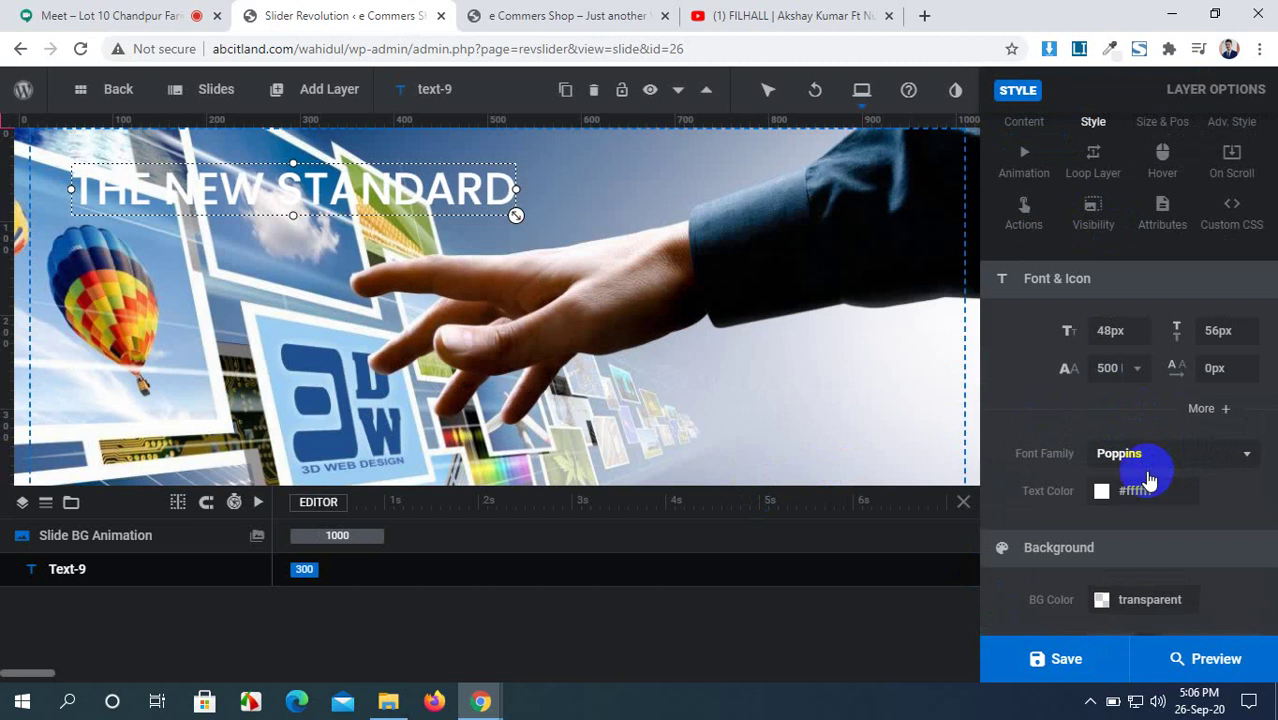
left_click(1118, 492)
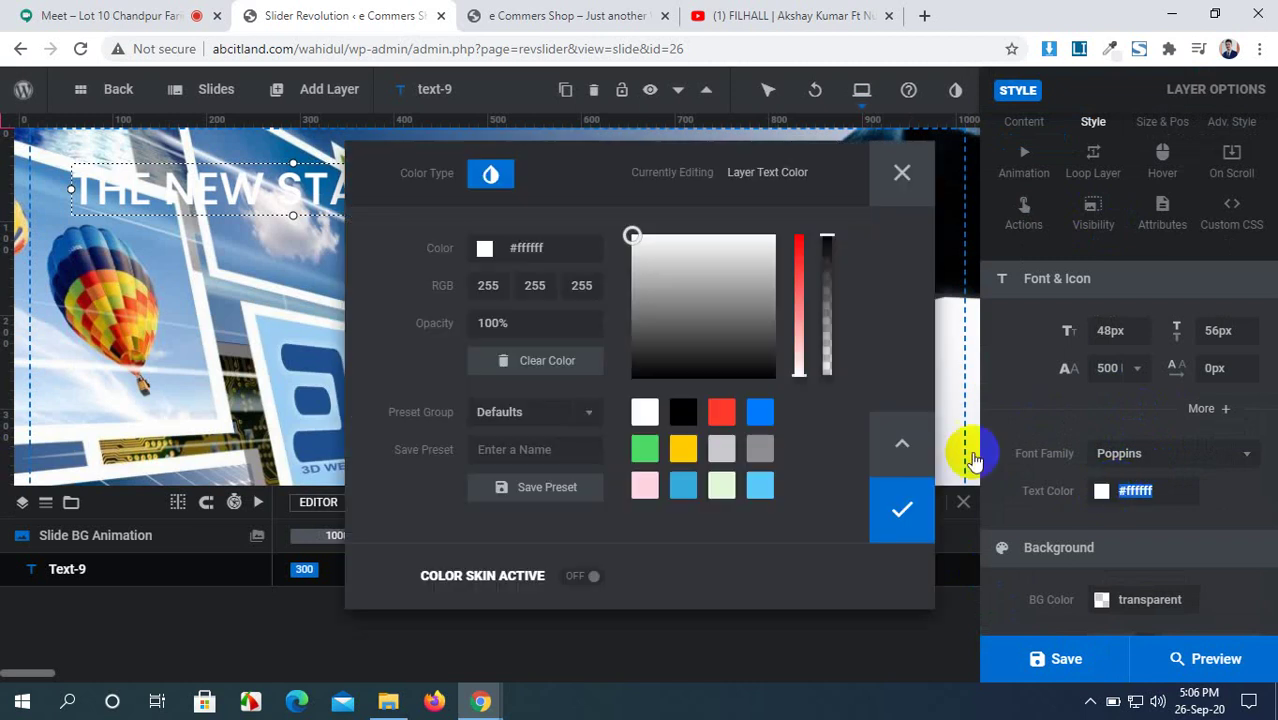
left_click(763, 420)
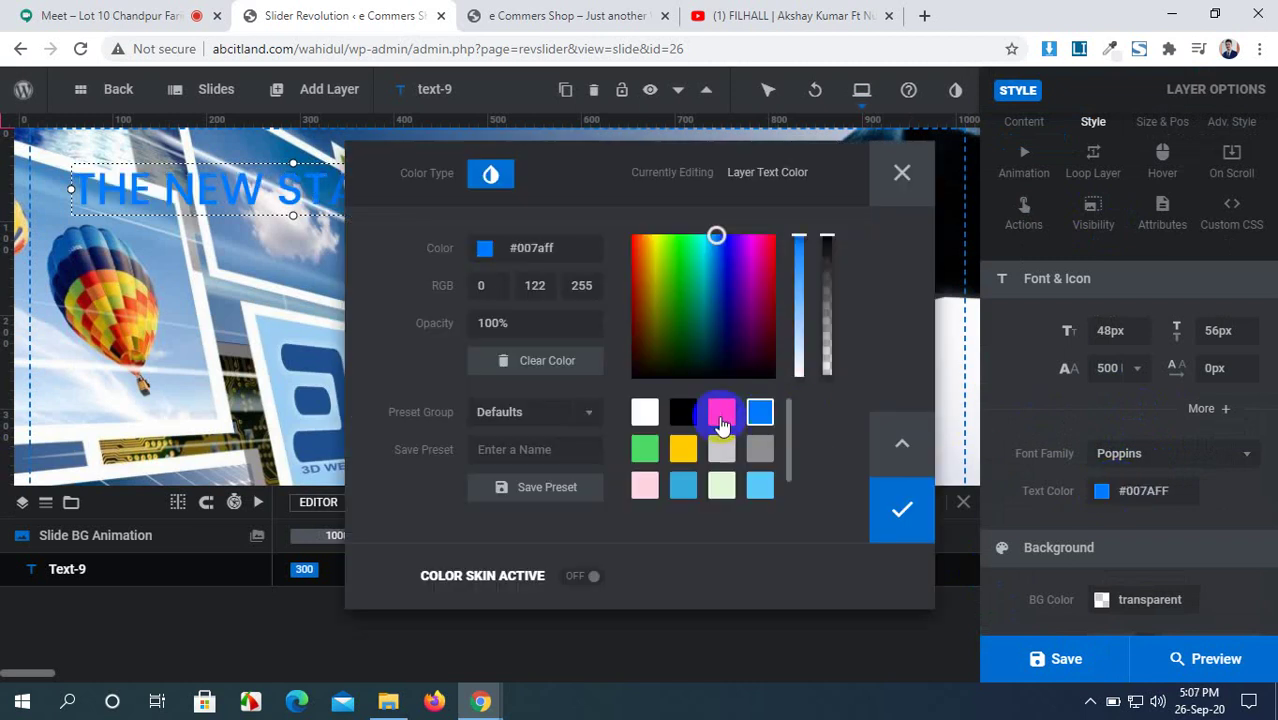
left_click(721, 418)
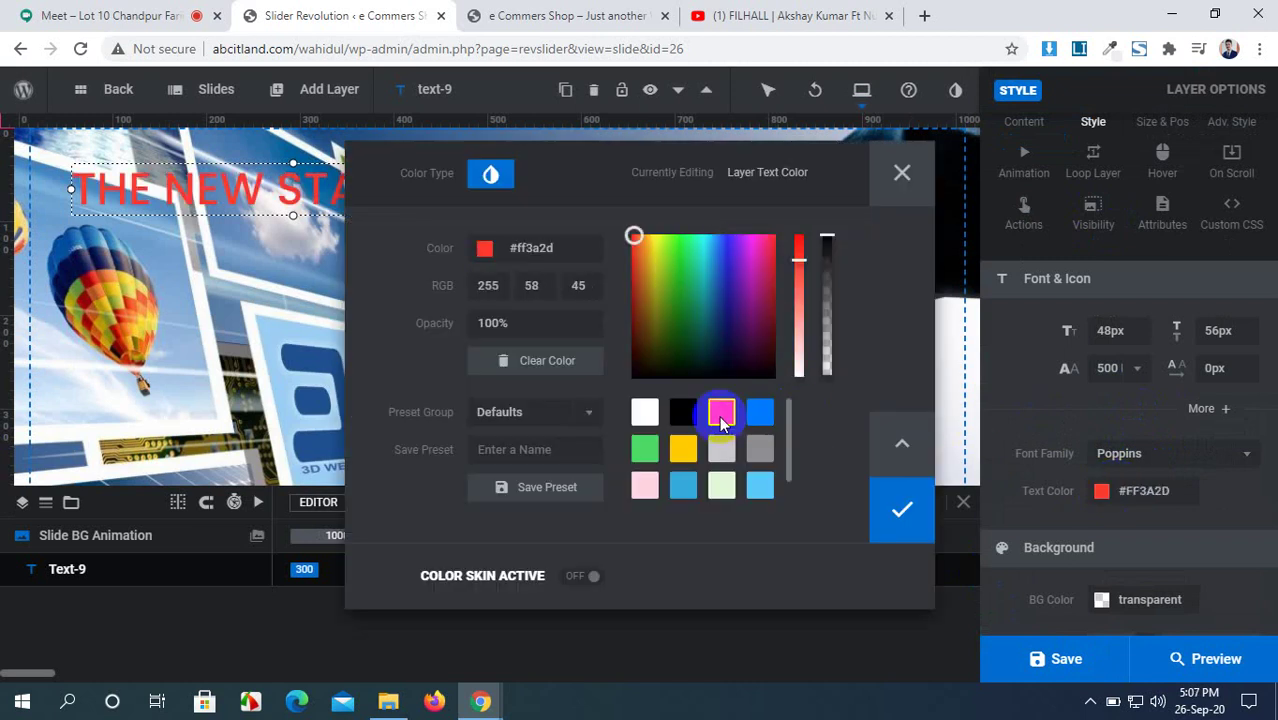
left_click(918, 530)
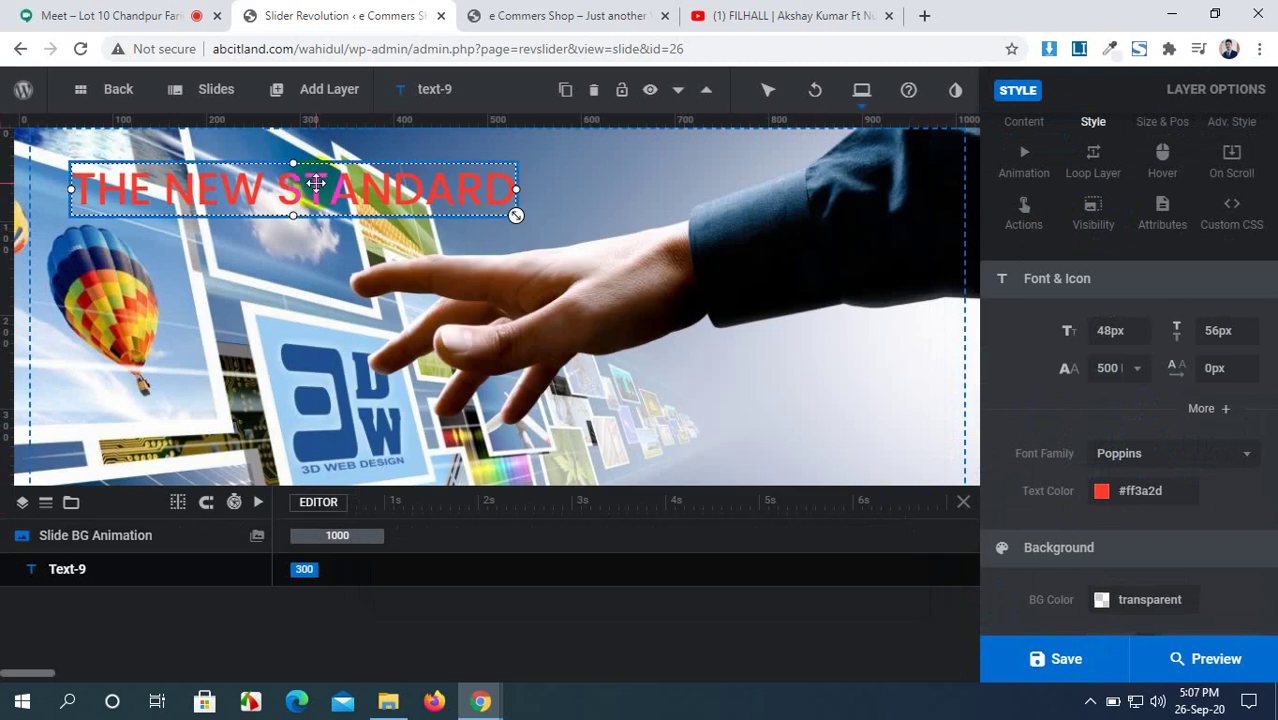
left_click_drag(323, 207, 330, 215)
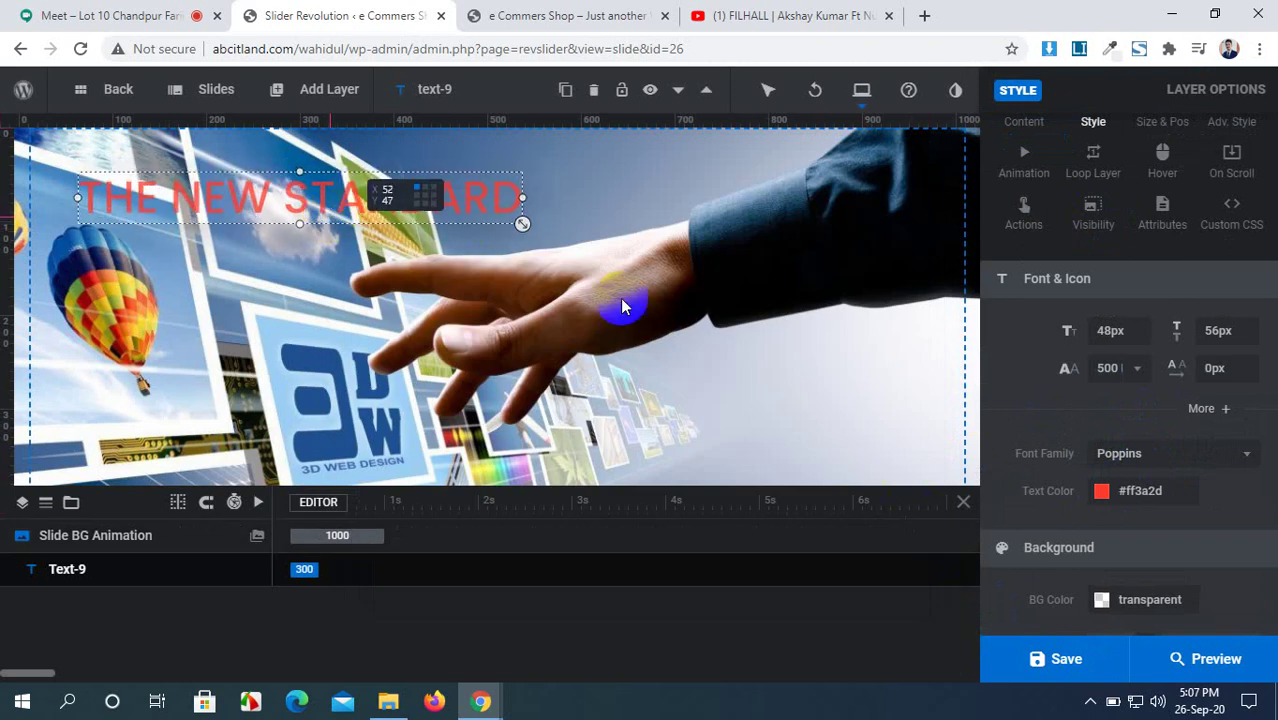
Step: Break the headline text onto two lines, with "Standard" on the second line as in the shop homepage banner, and save the slide
scroll(1030, 170, "up", 1)
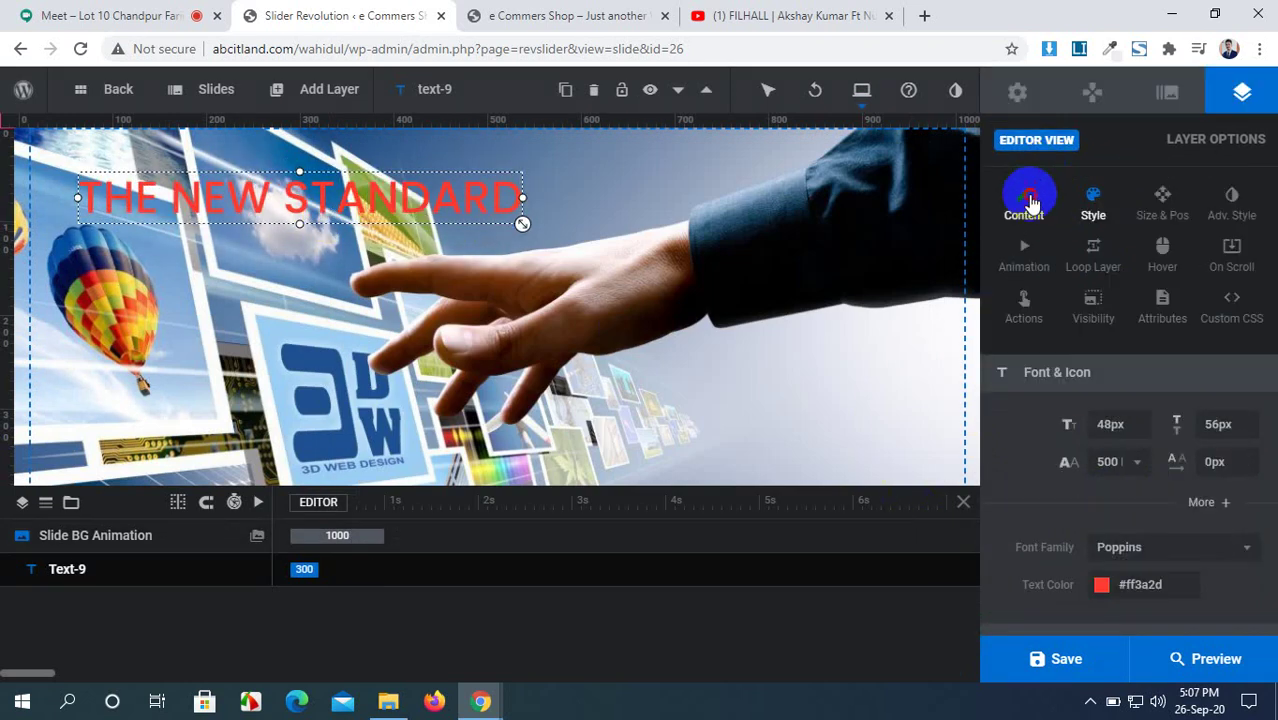
left_click(1024, 203)
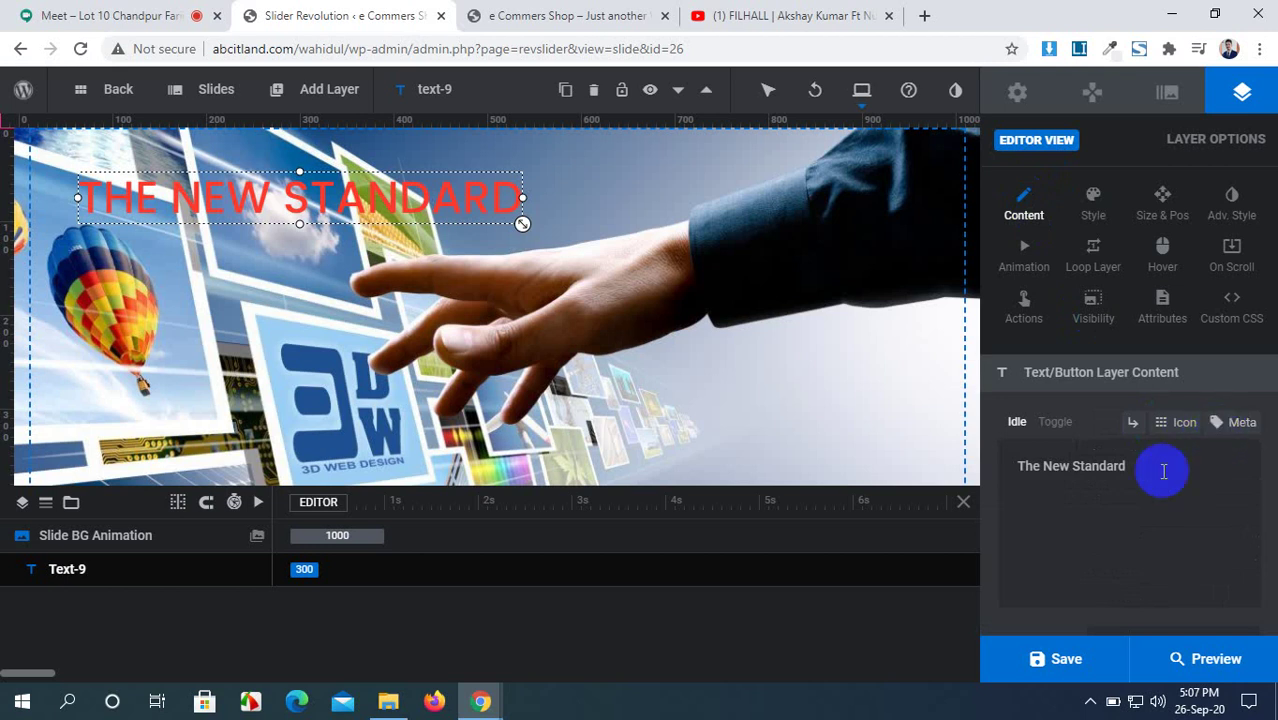
scroll(1198, 505, "down", 2)
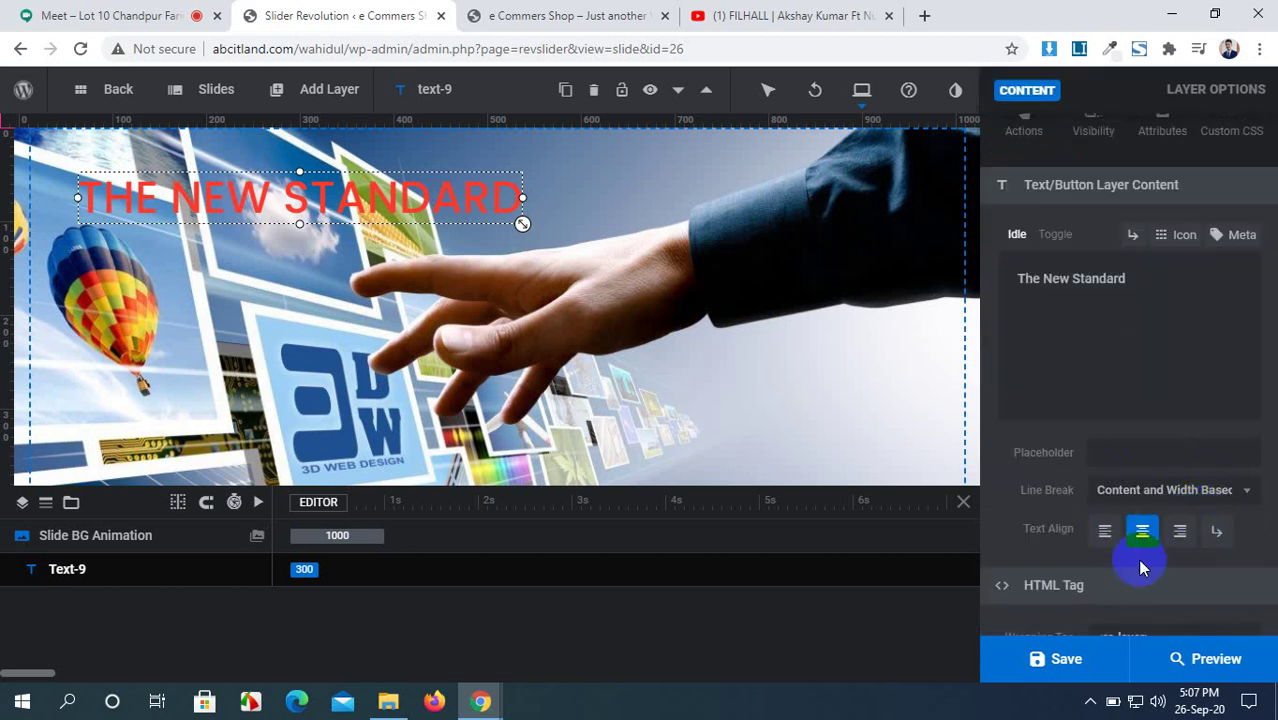
scroll(1142, 560, "down", 2)
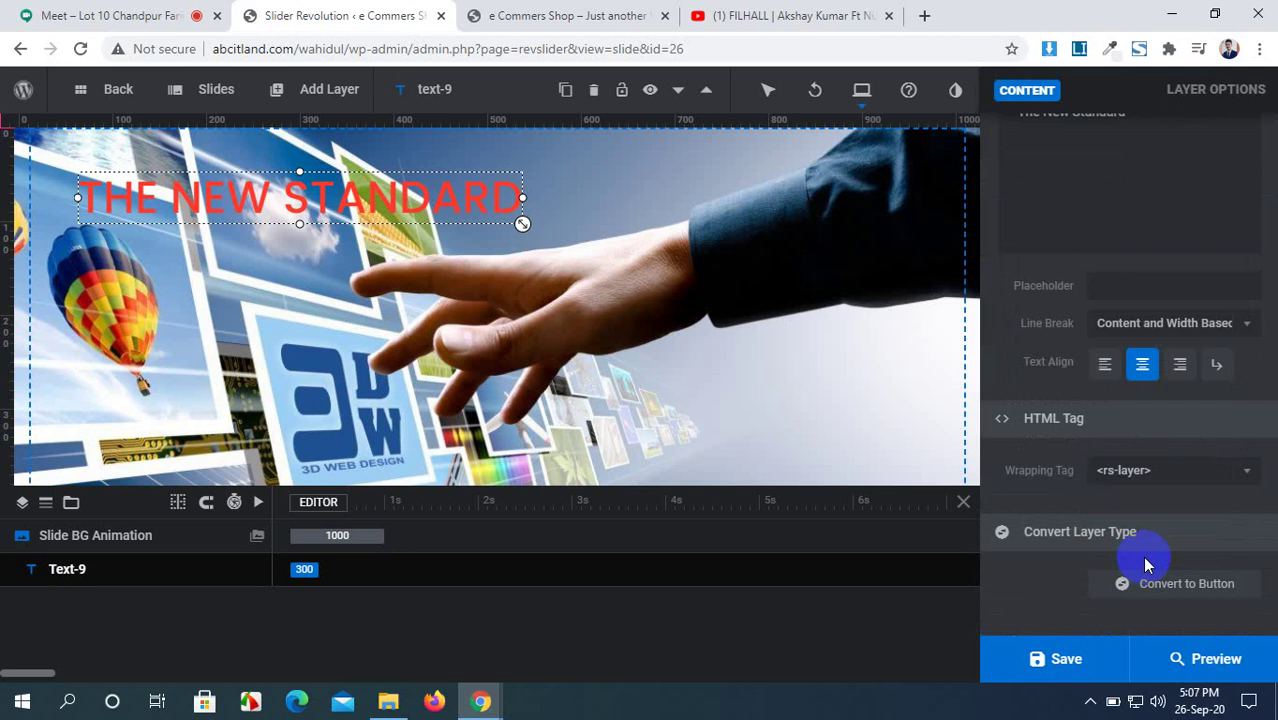
scroll(1146, 565, "up", 4)
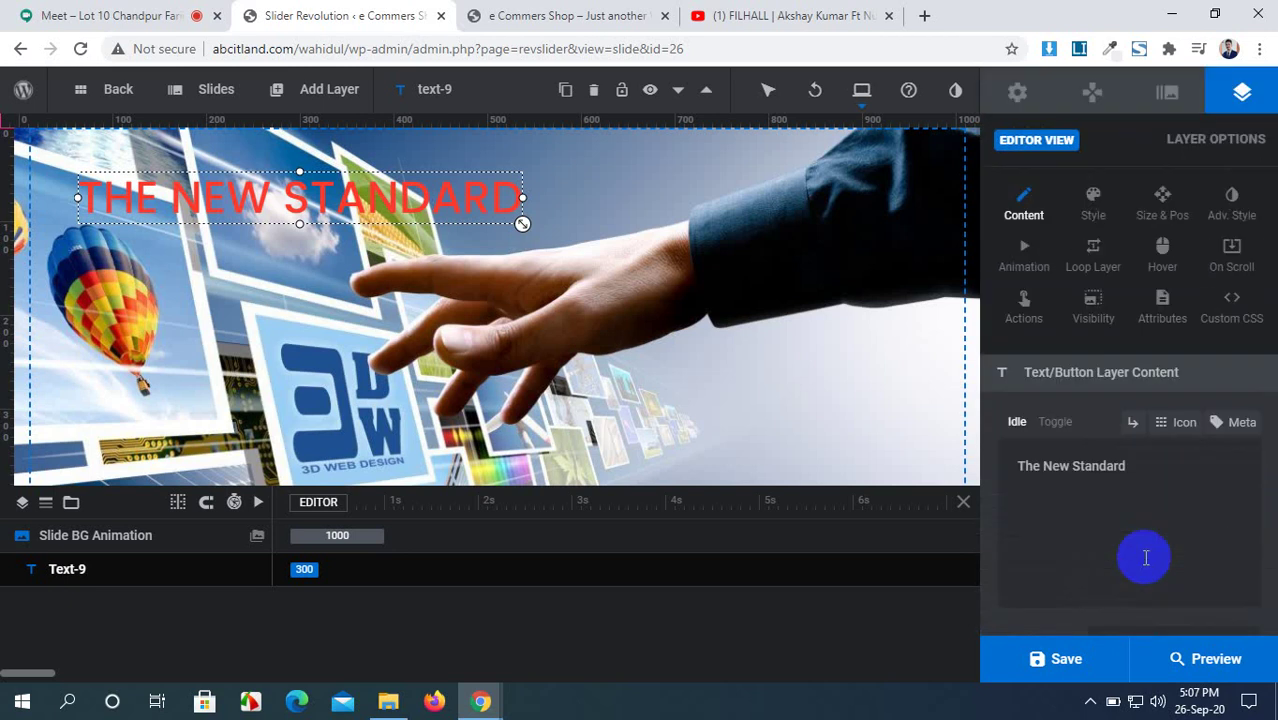
left_click(588, 12)
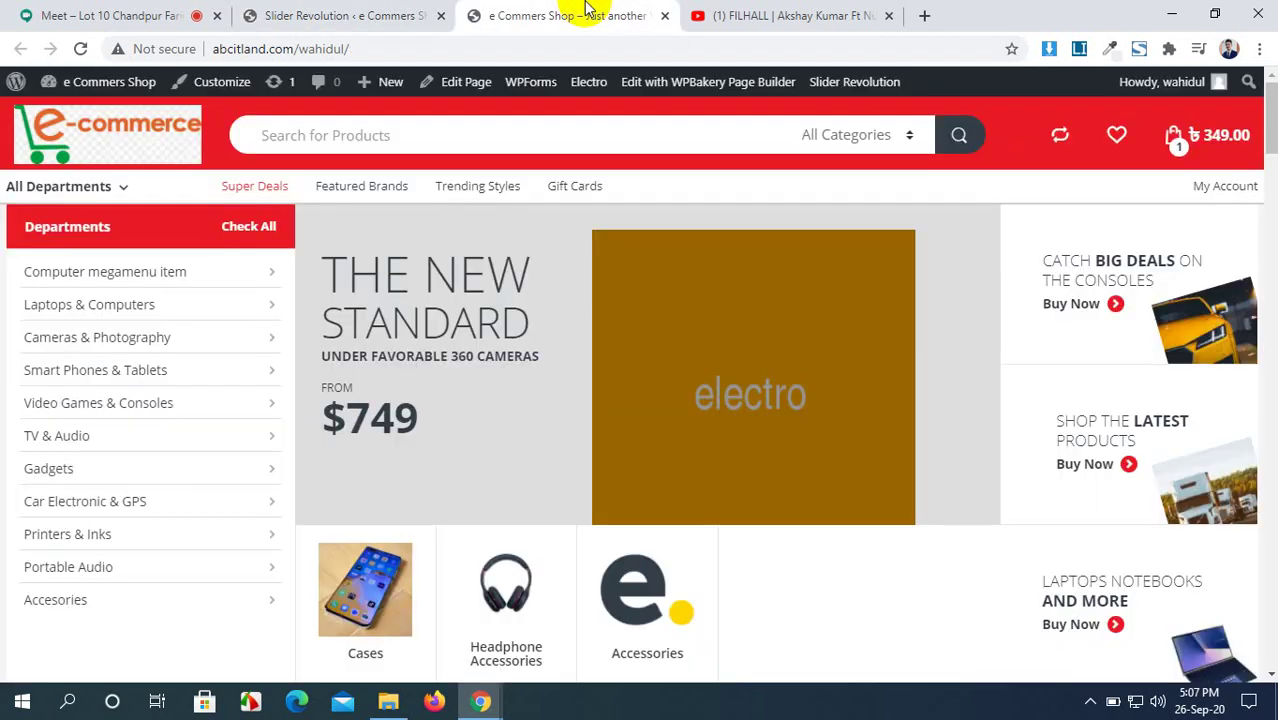
left_click(370, 12)
double_click(1071, 466)
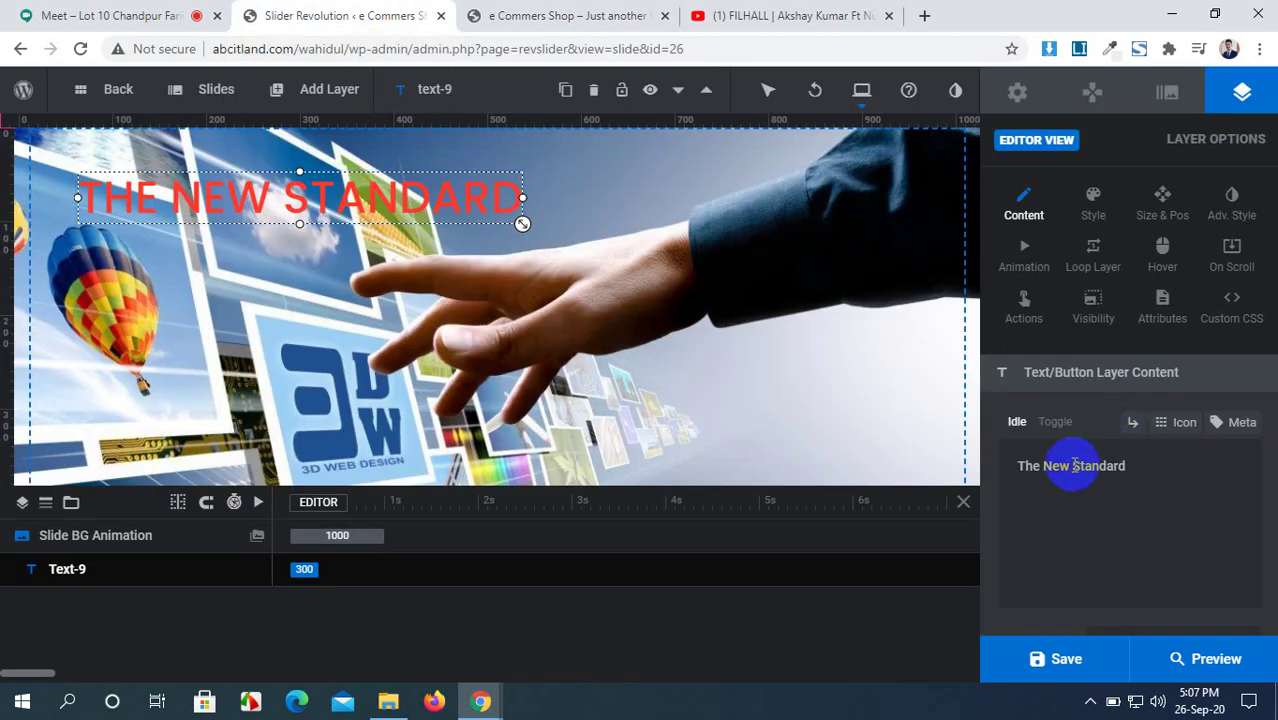
key("Return")
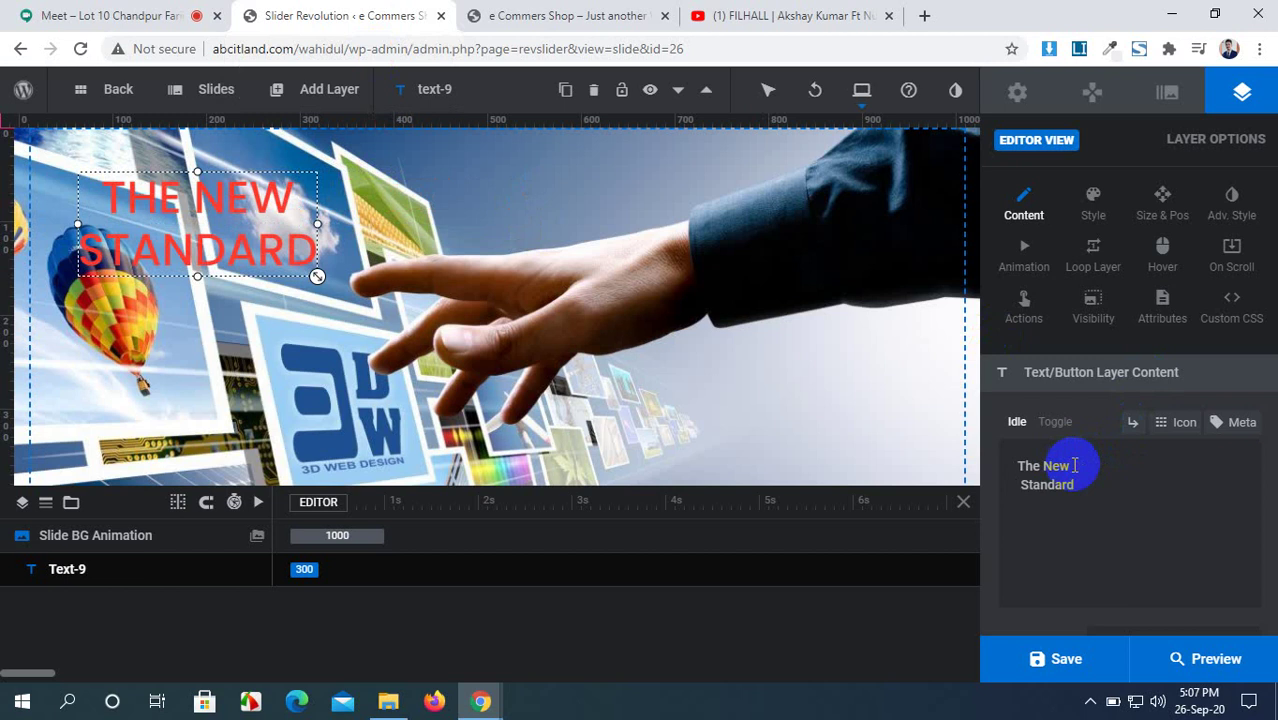
left_click(575, 12)
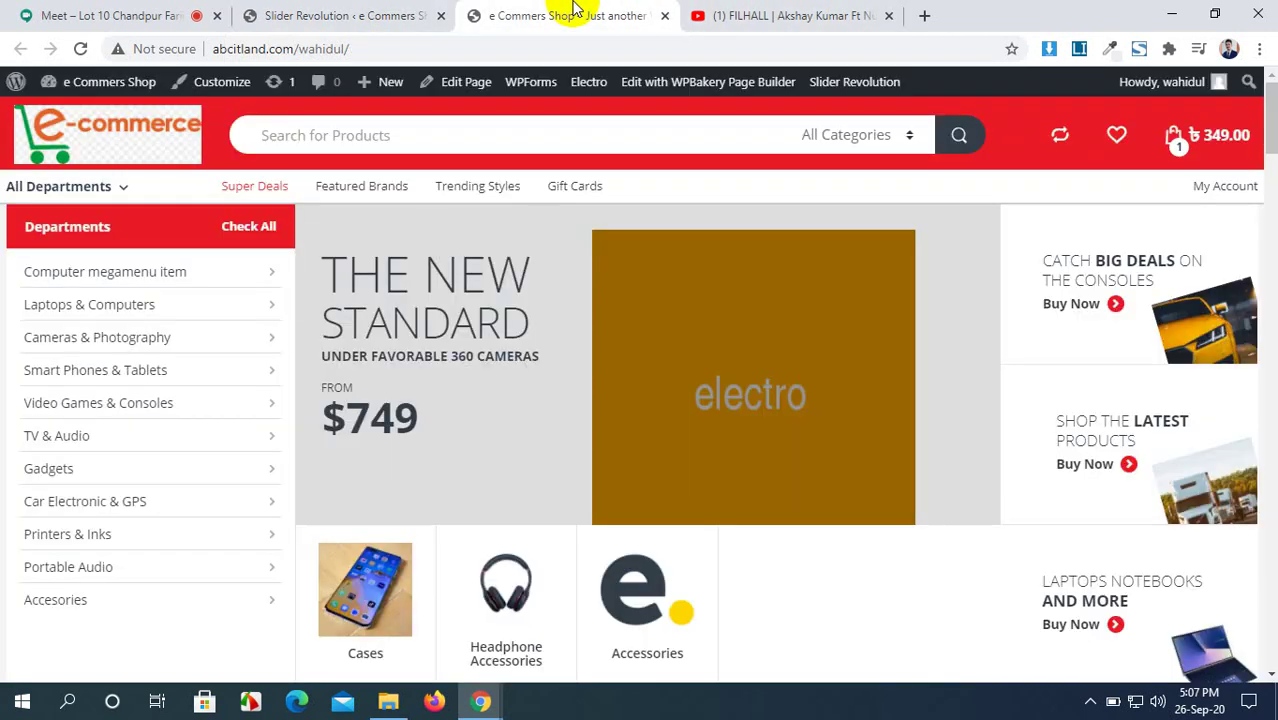
left_click(268, 15)
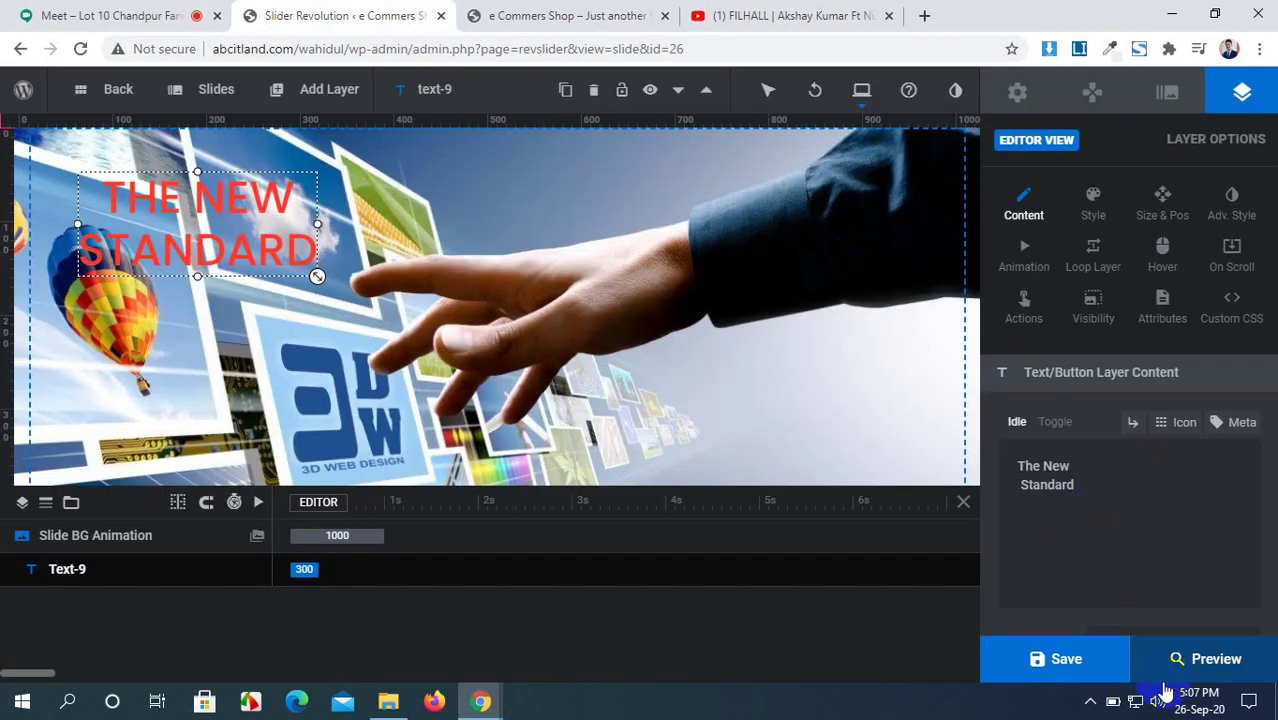
left_click(1094, 662)
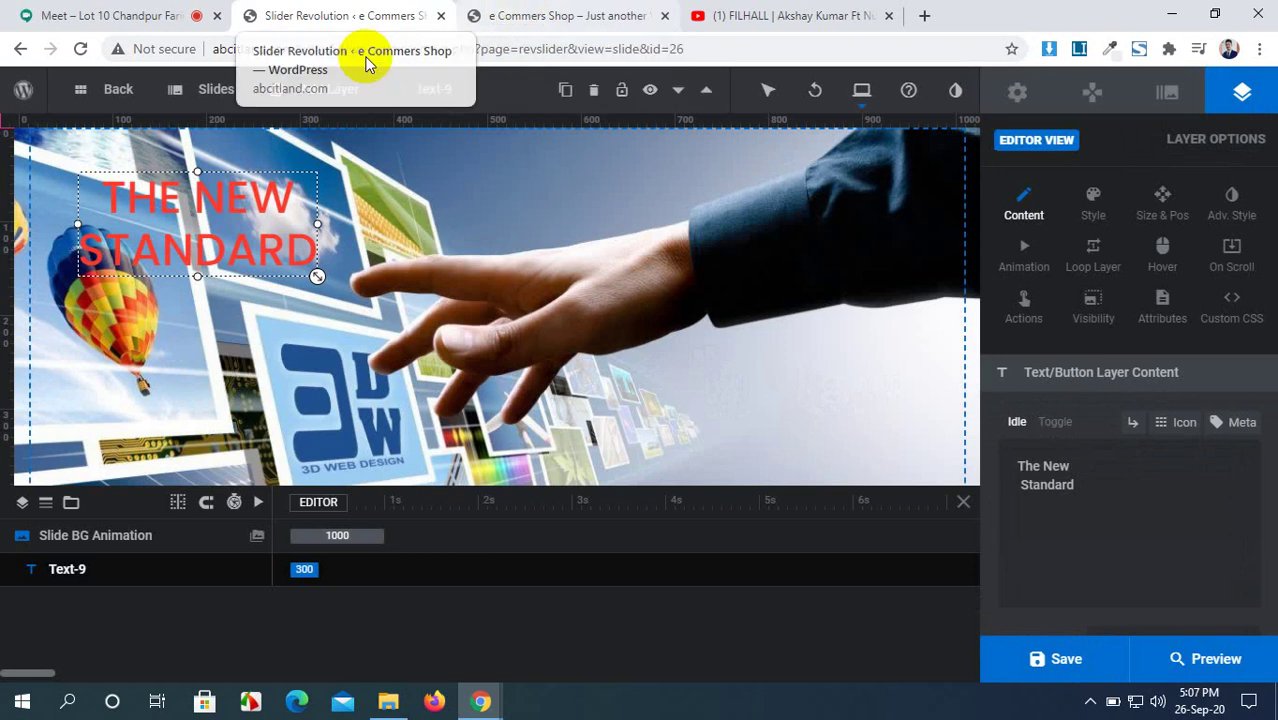
Step: Rename the headline text layer to "Heading"
mouse_move(299, 89)
left_click(297, 118)
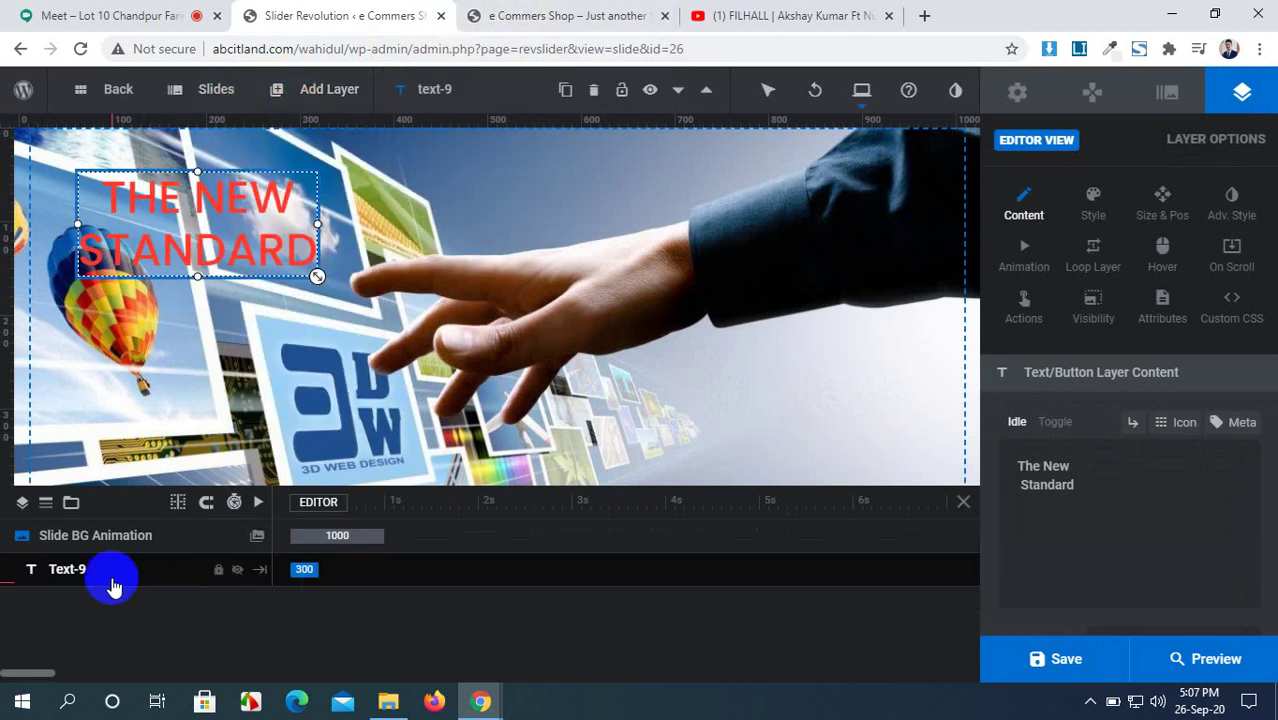
left_click(400, 92)
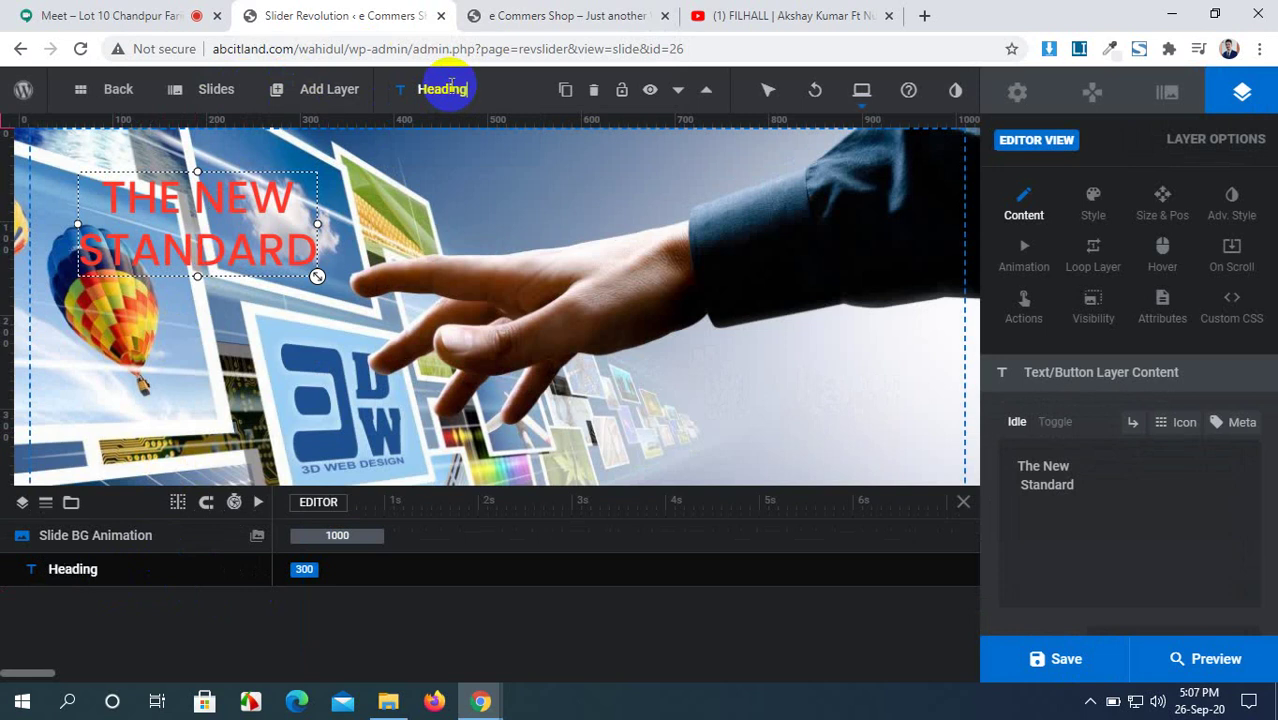
Step: Add a Quick Style Headline text layer and apply the Indie Flower 32px 400 headline style to it
mouse_move(308, 86)
mouse_move(305, 126)
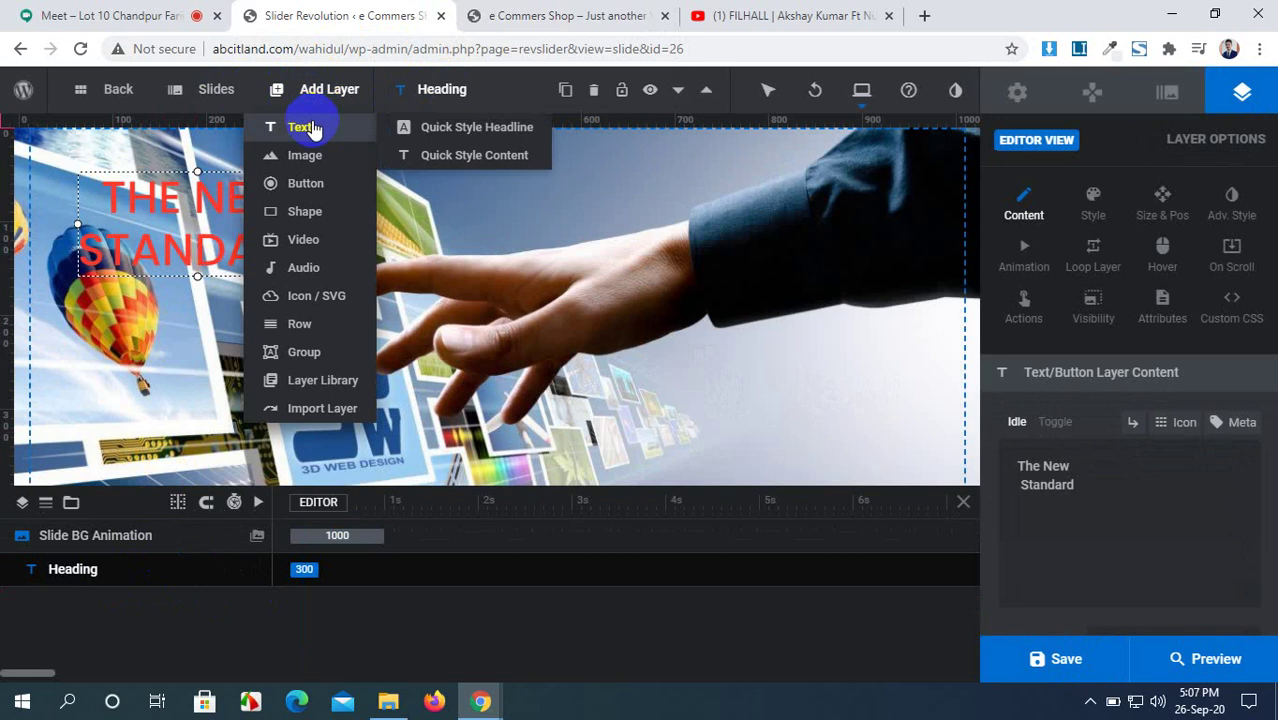
left_click(480, 128)
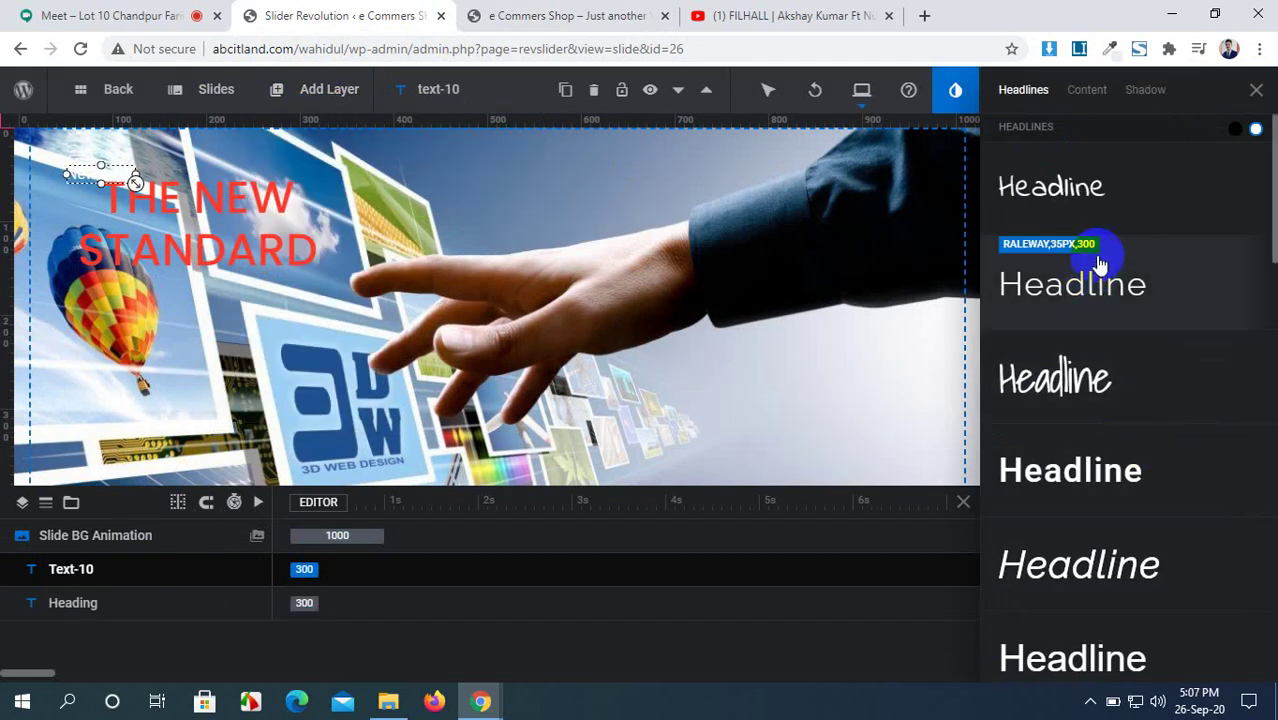
left_click(1099, 216)
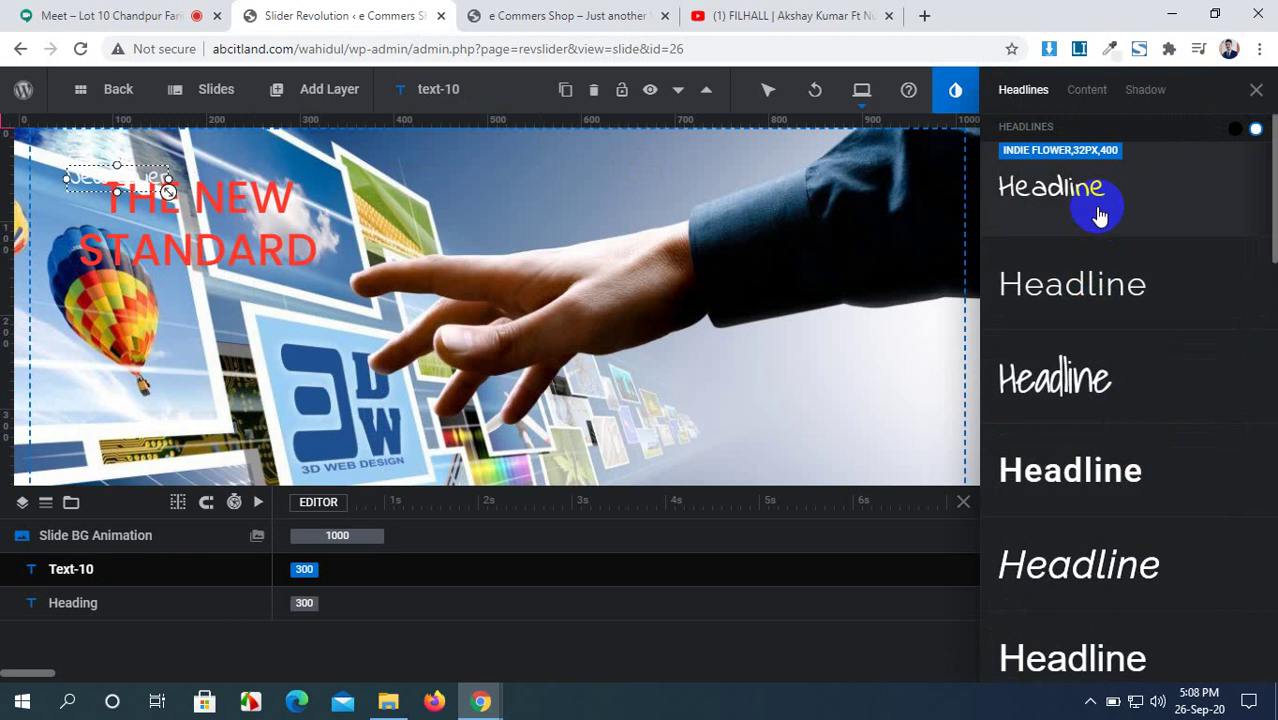
scroll(940, 640, "right", 5)
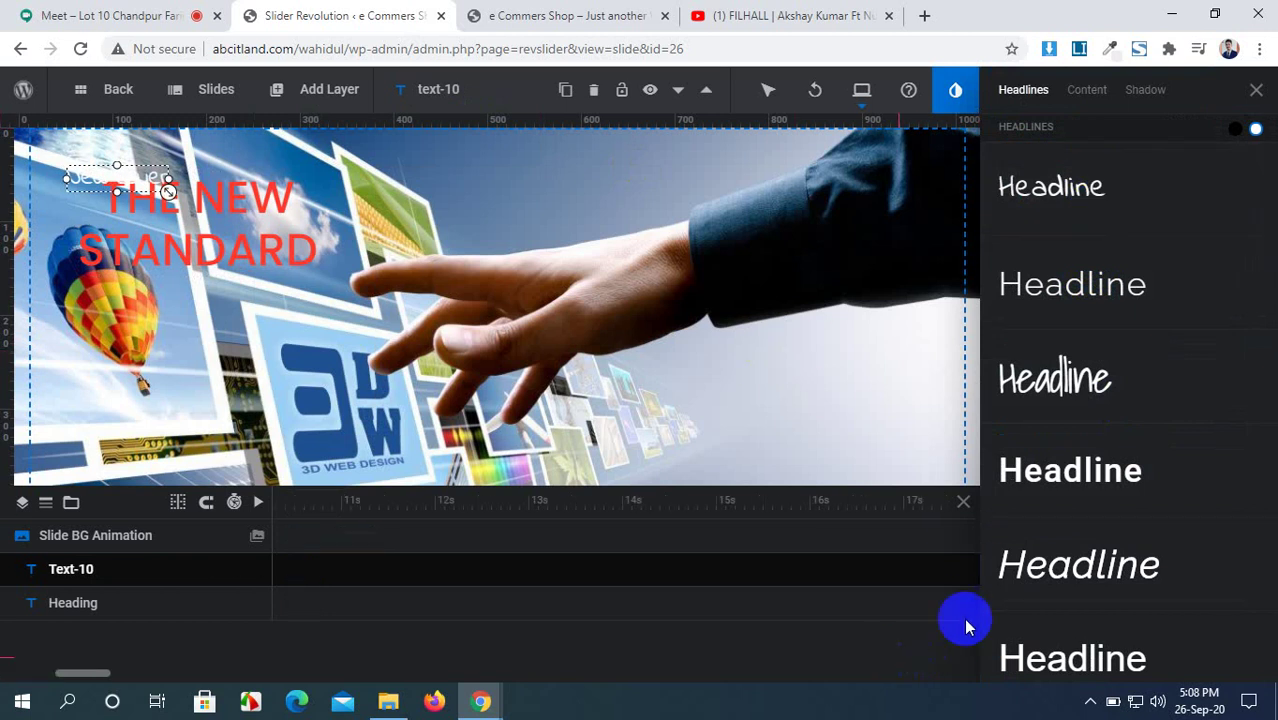
left_click(1256, 89)
Step: Check the shop homepage banner's subheading and replace the new layer's placeholder text with "Under Favorable laptop"
left_click(530, 12)
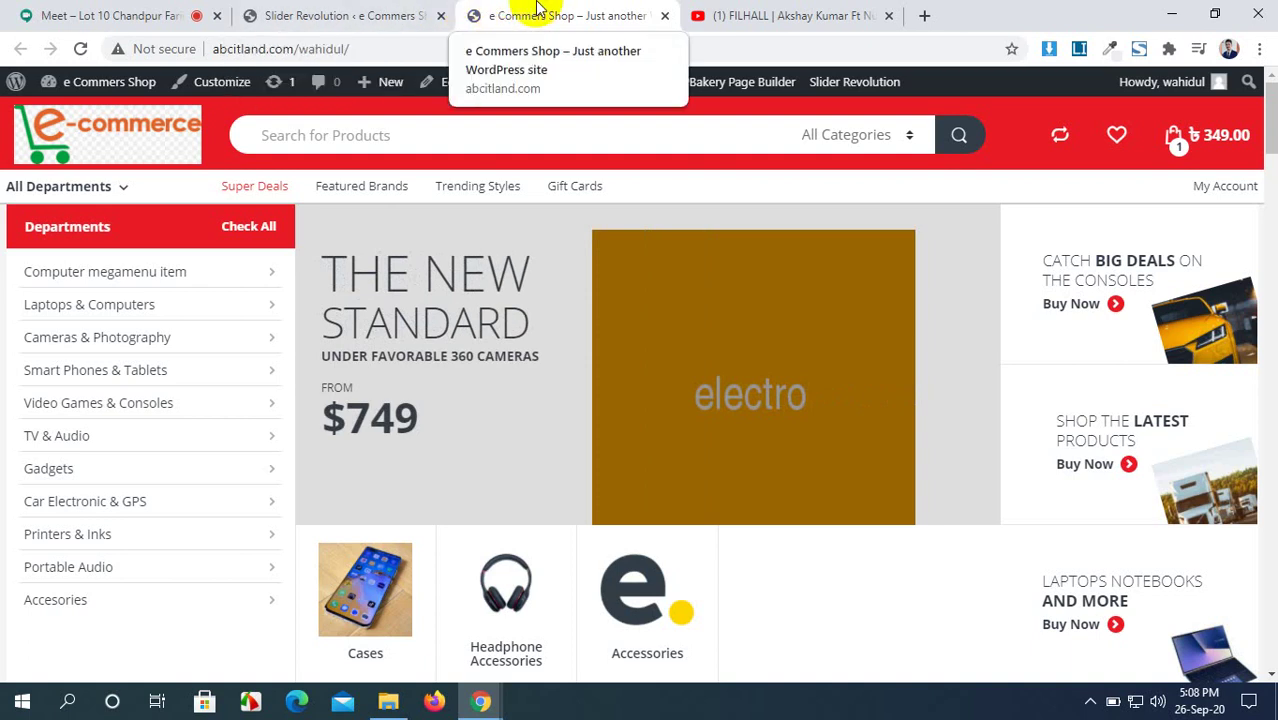
left_click(365, 14)
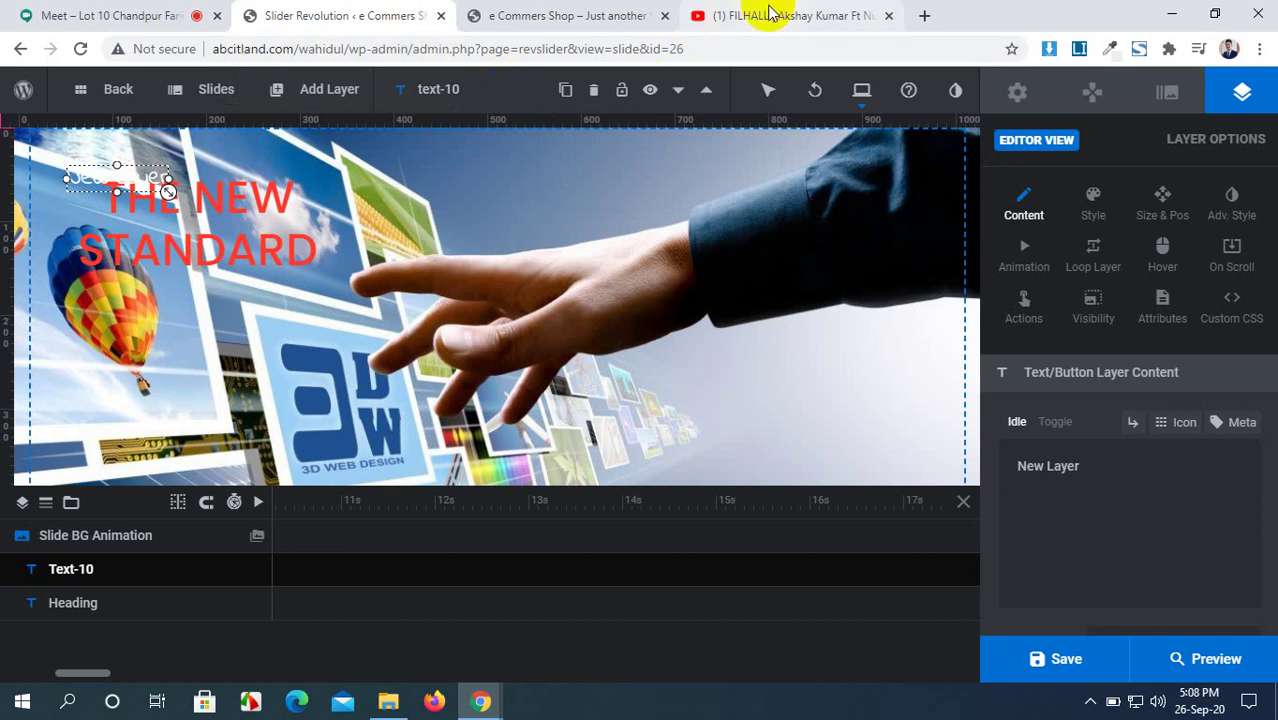
left_click_drag(1082, 466, 995, 475)
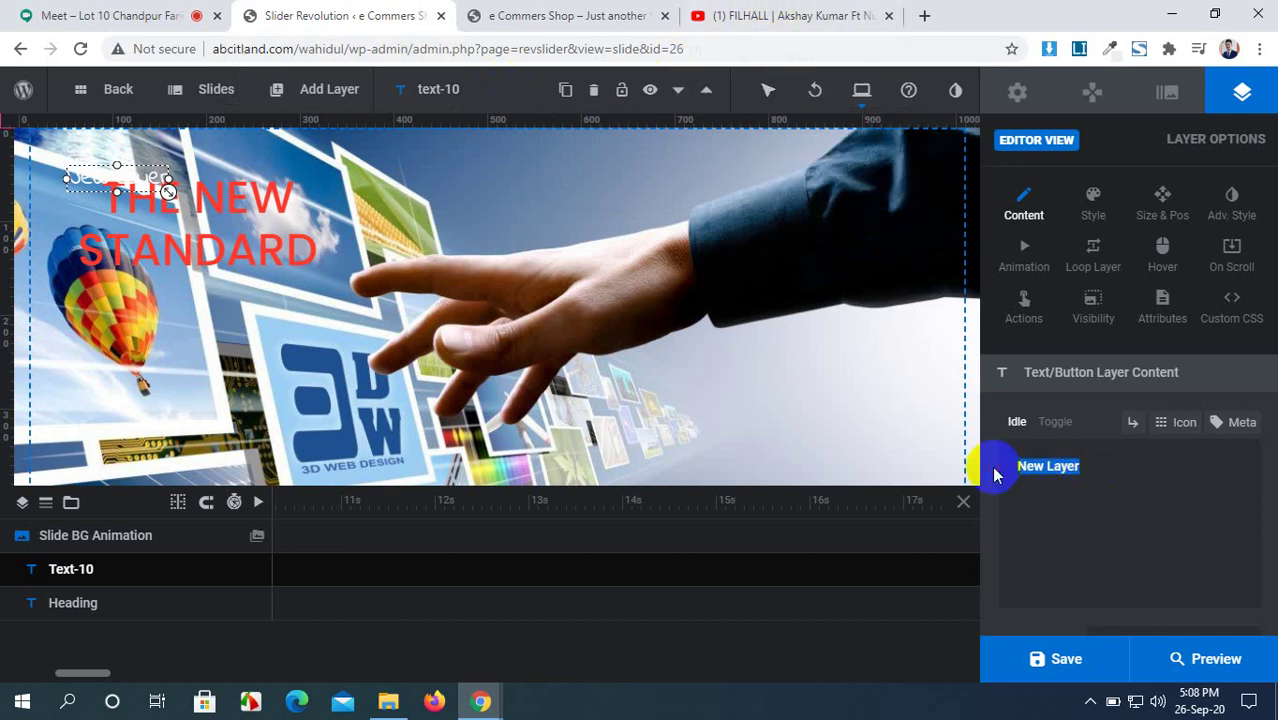
type("Und")
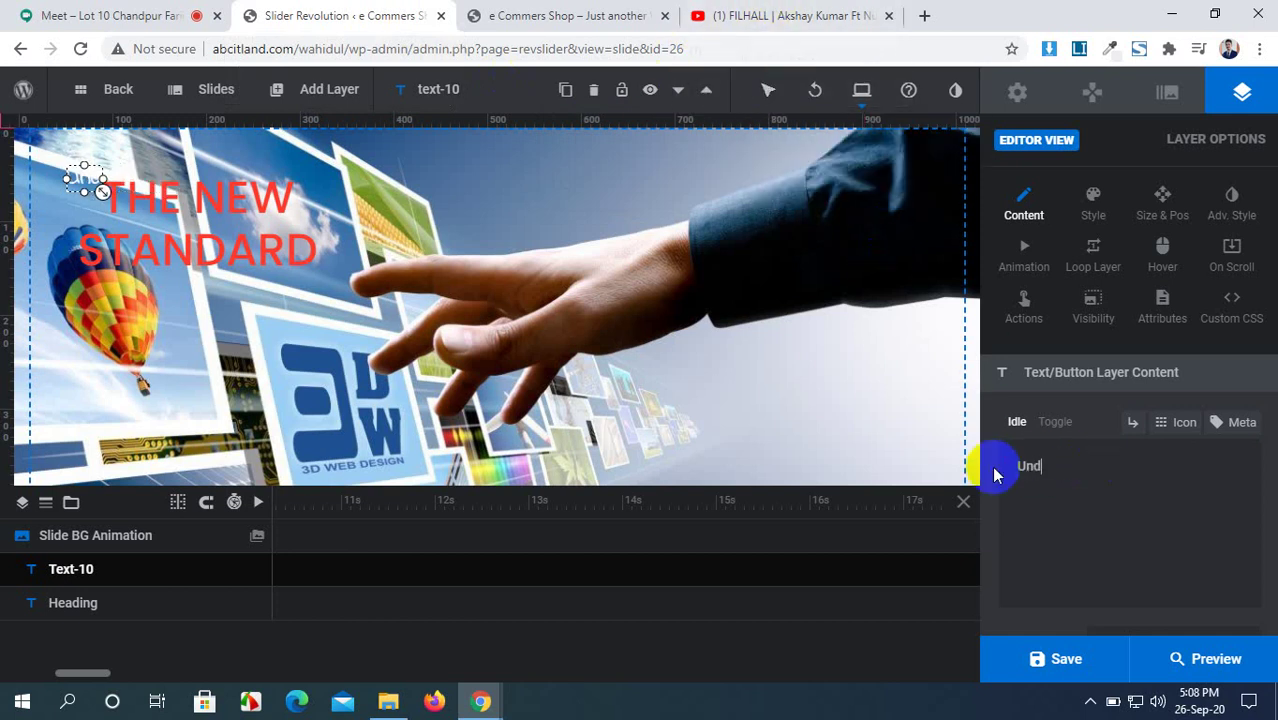
type("er Fa")
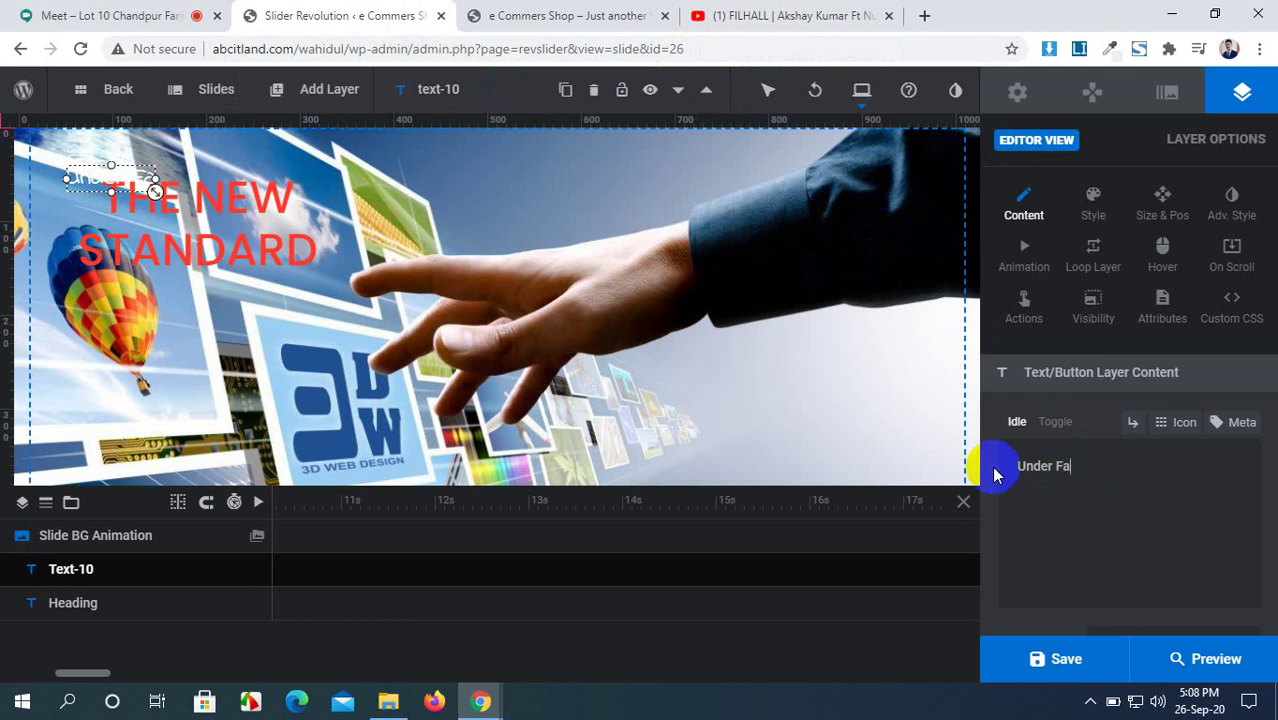
type("v")
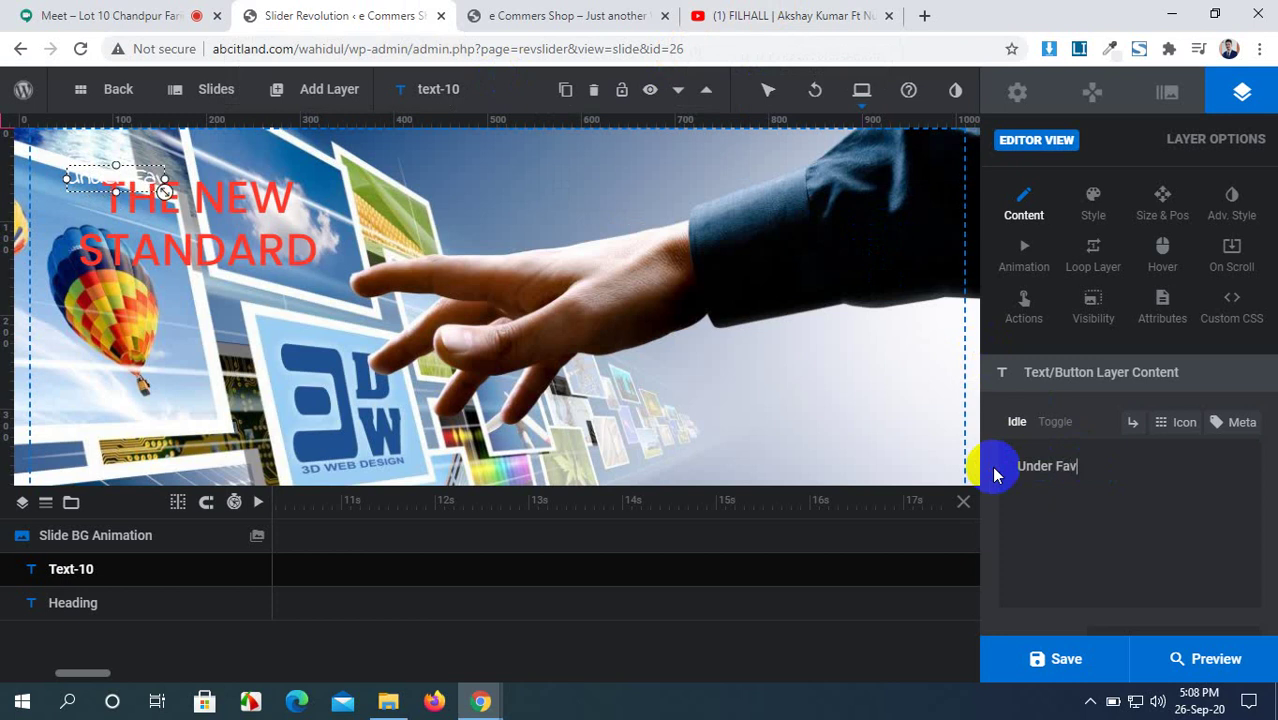
type("or")
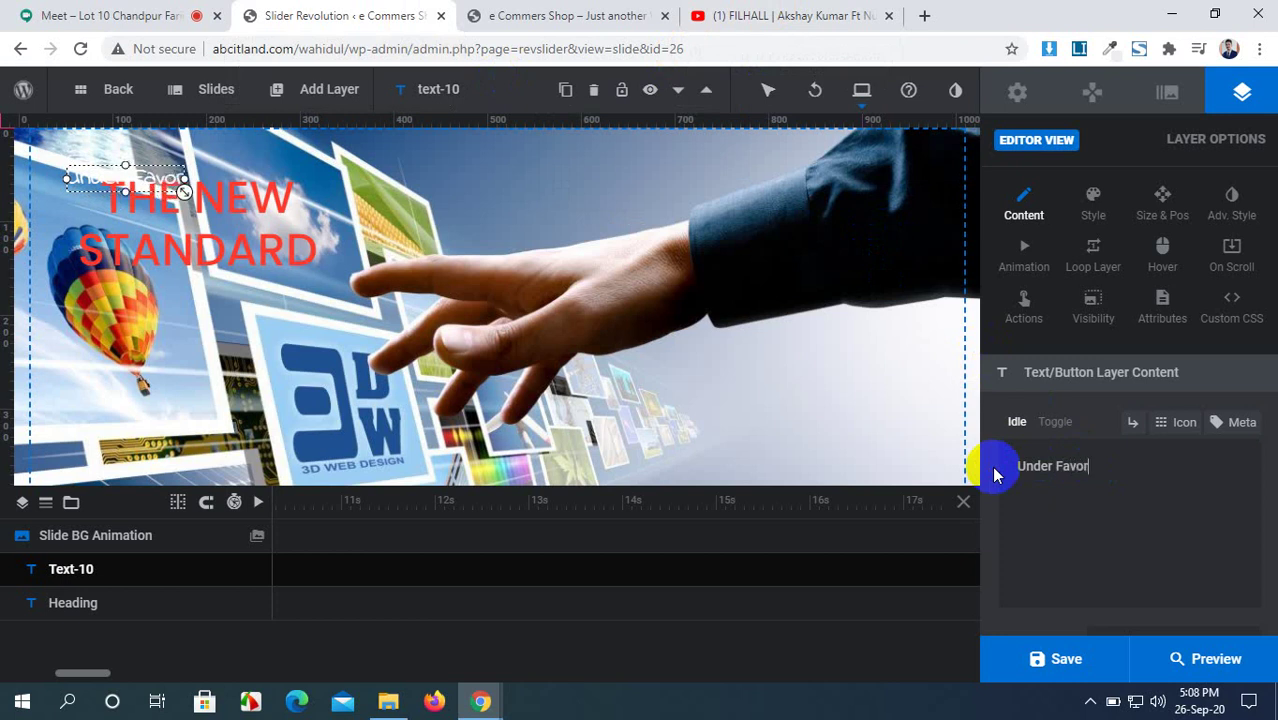
type("able ")
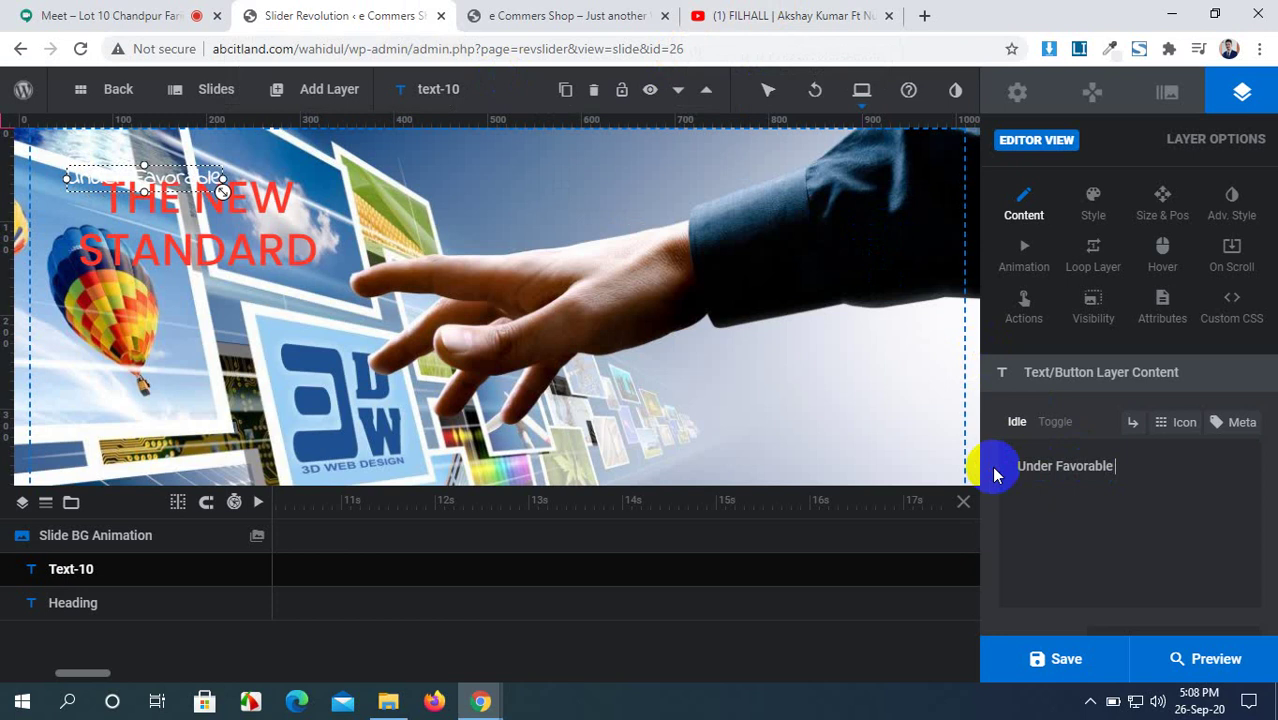
type("la")
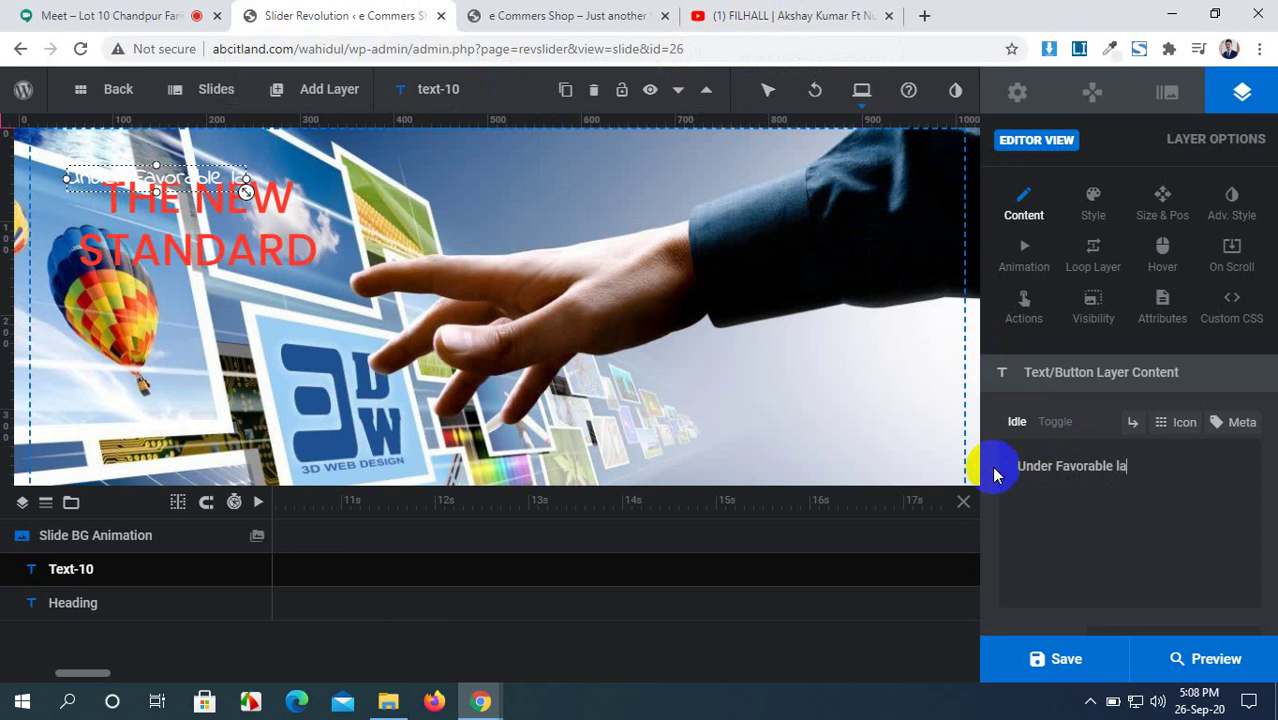
type("ptop")
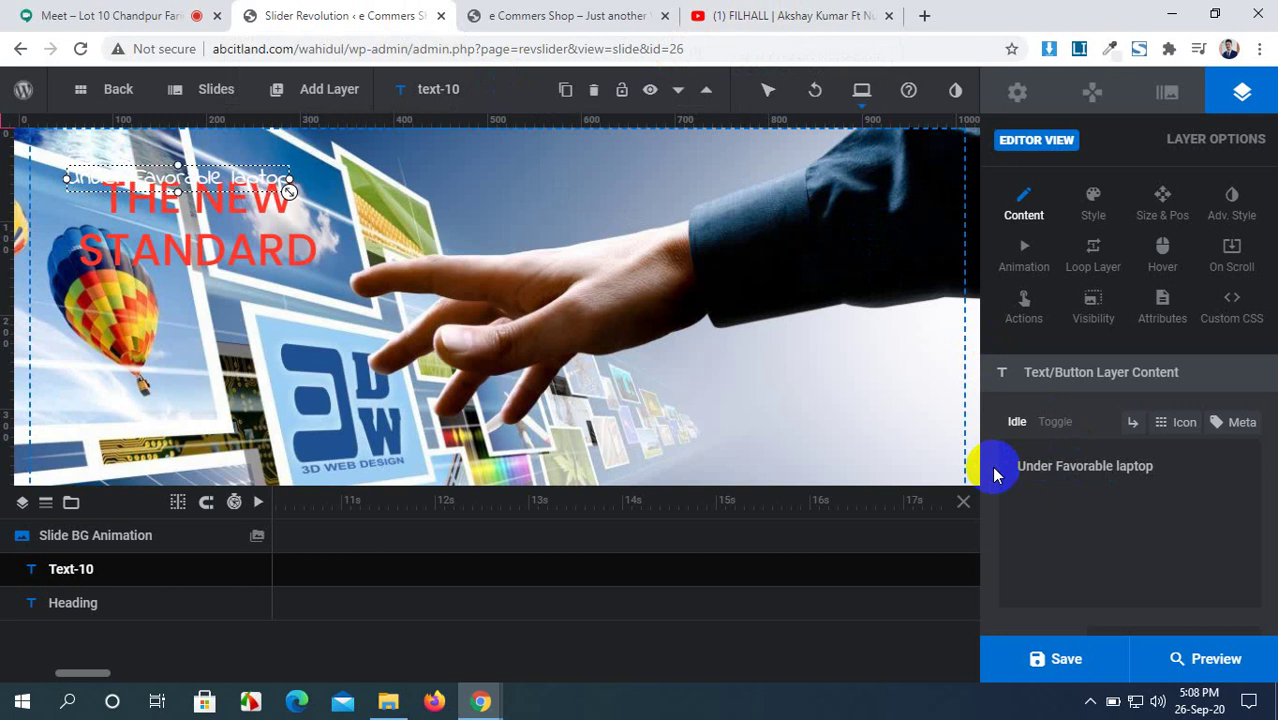
Step: Move the subheading layer directly beneath the two-line headline and undo the last entry in its text content
left_click_drag(240, 177, 250, 313)
left_click(1141, 470)
key("ctrl+z")
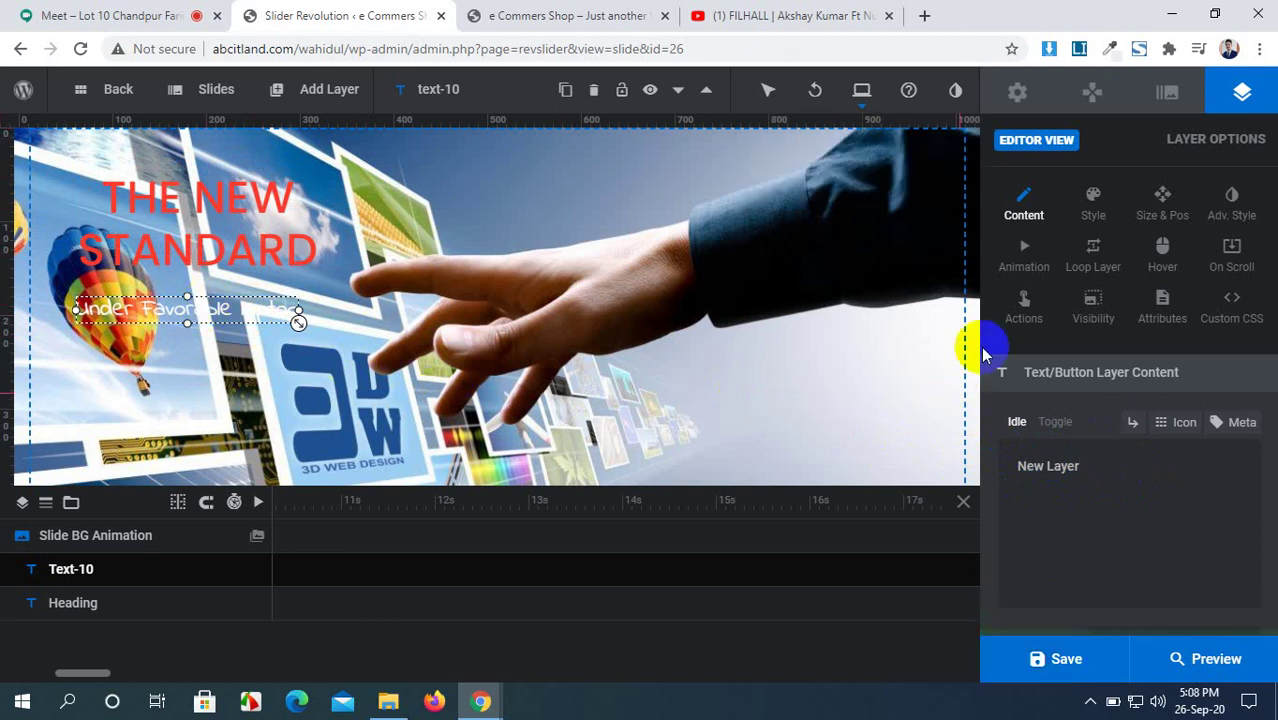
Step: Try the yellow #ffcc00 and red #ff3a2d presets as the subheading's text color
left_click(1090, 207)
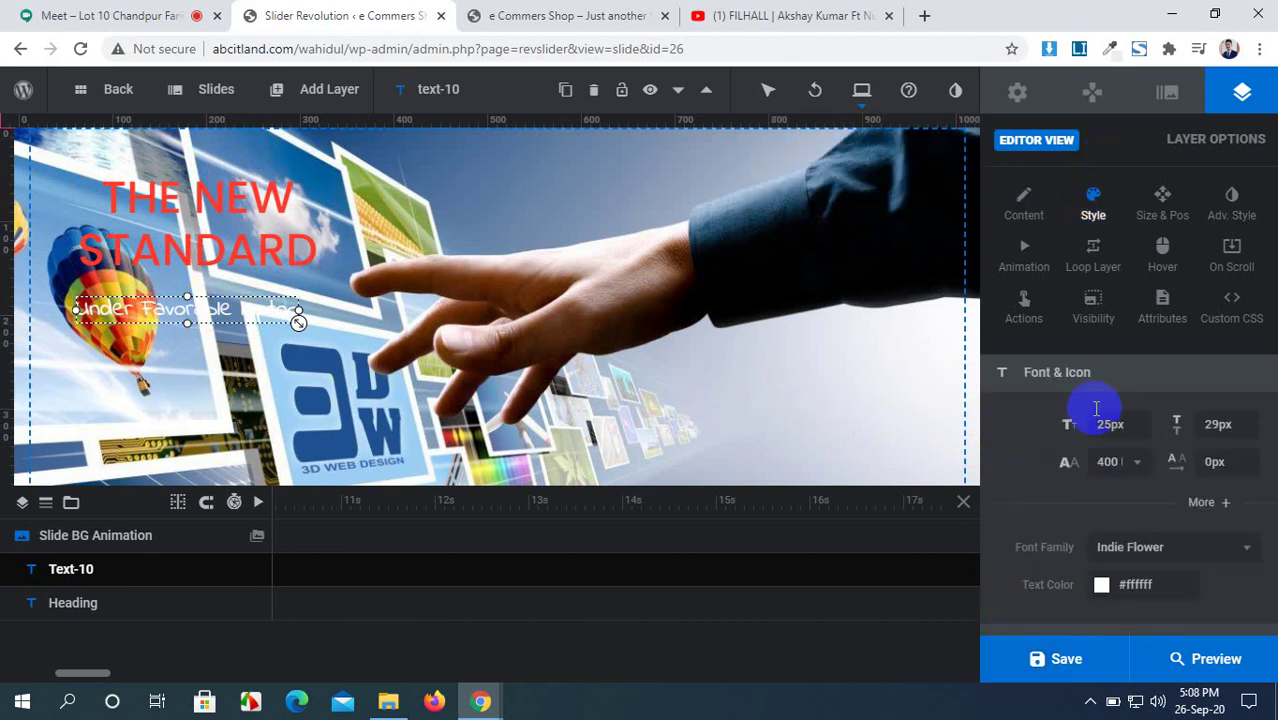
left_click(1134, 588)
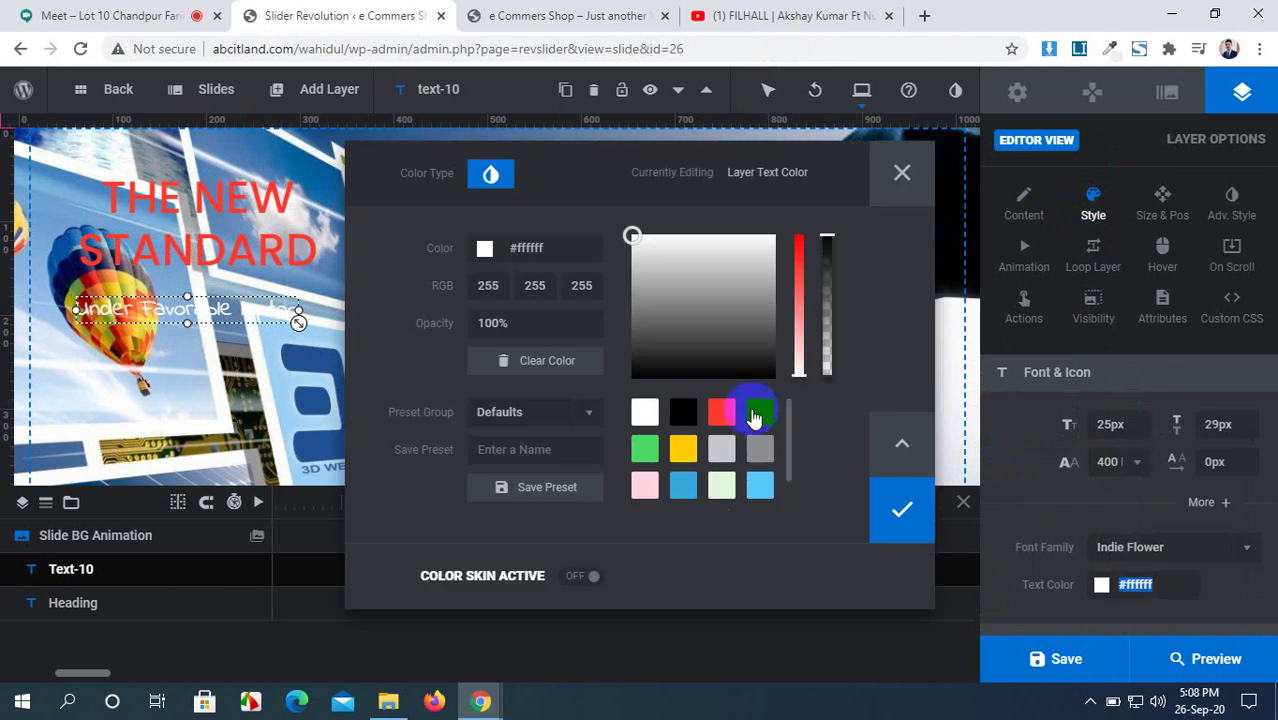
left_click(686, 447)
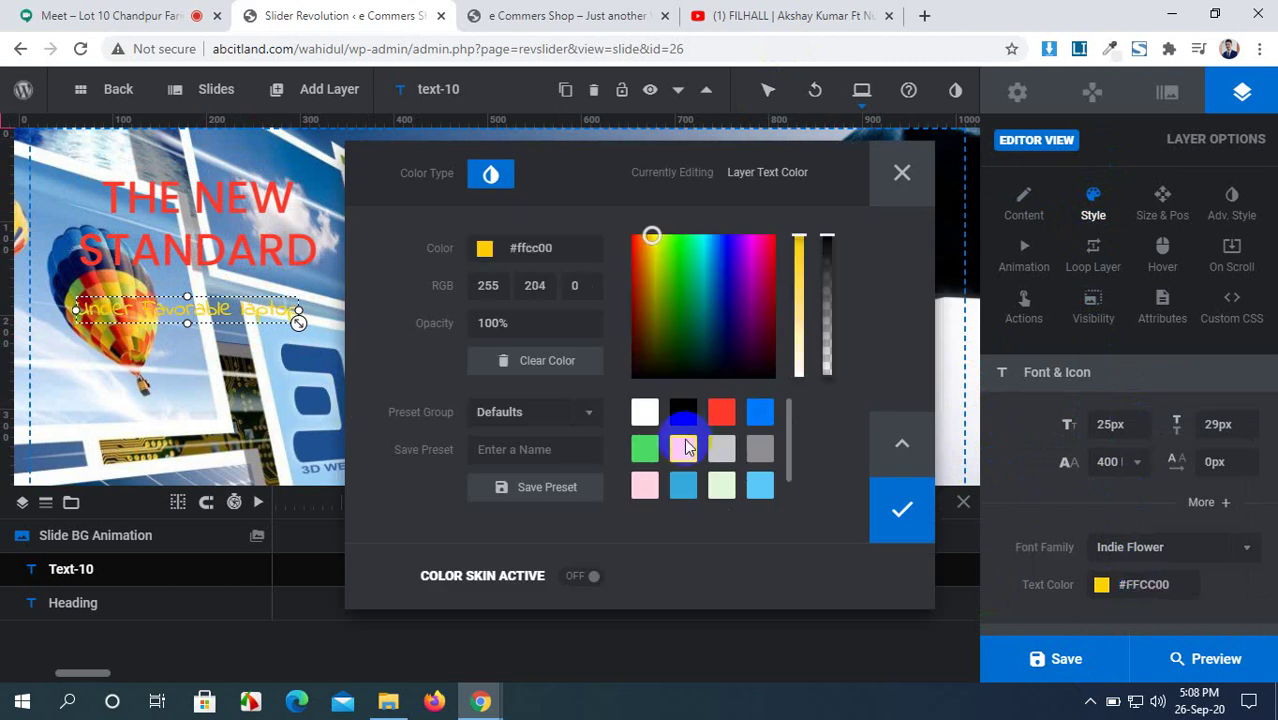
left_click(684, 488)
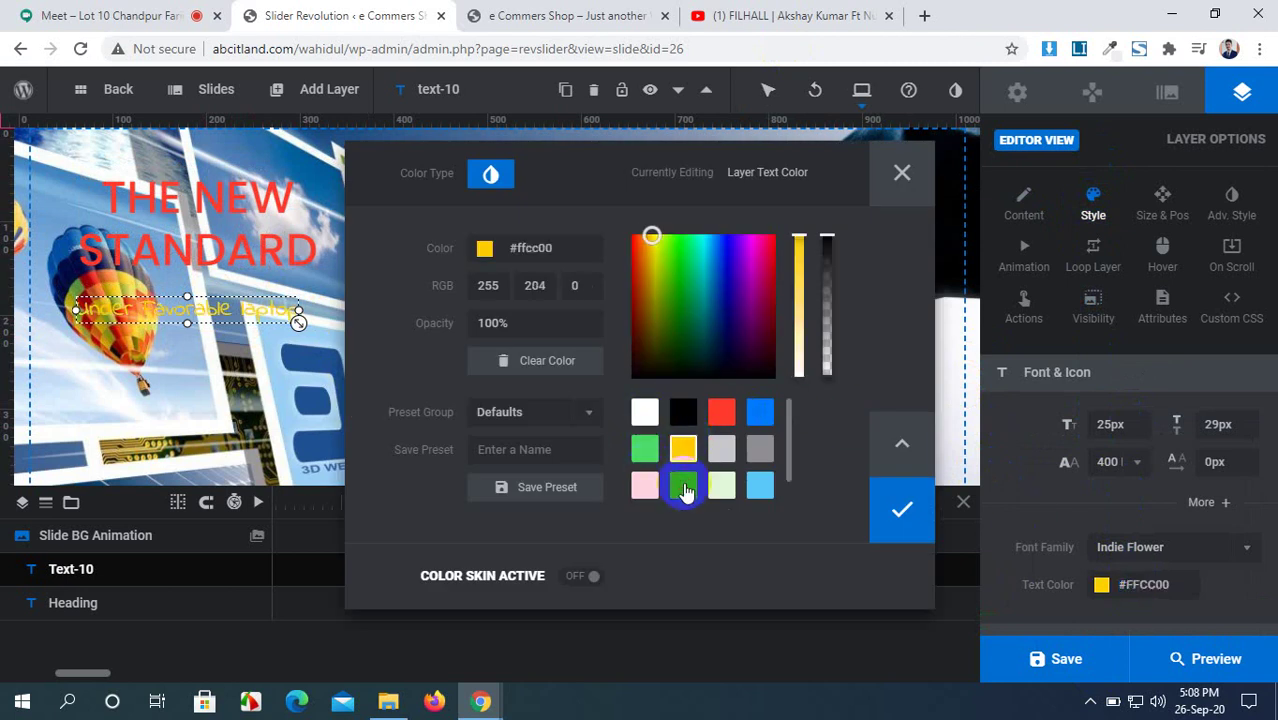
left_click(721, 413)
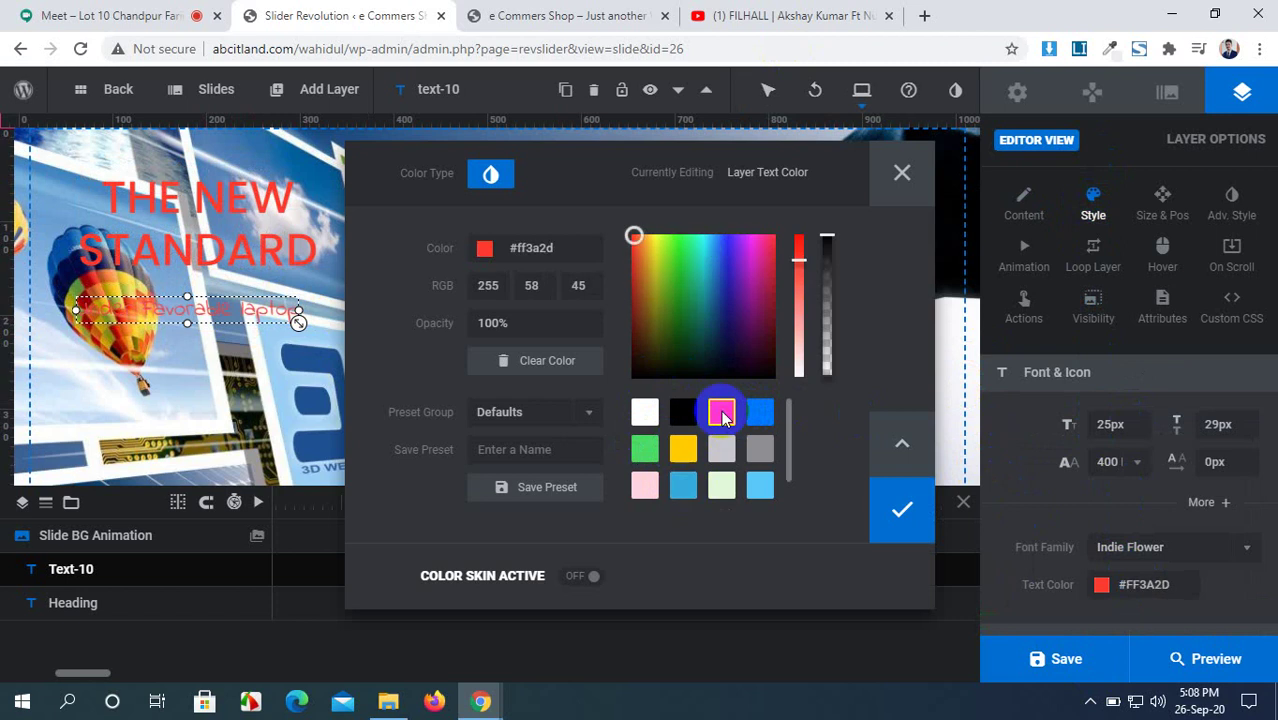
left_click(897, 177)
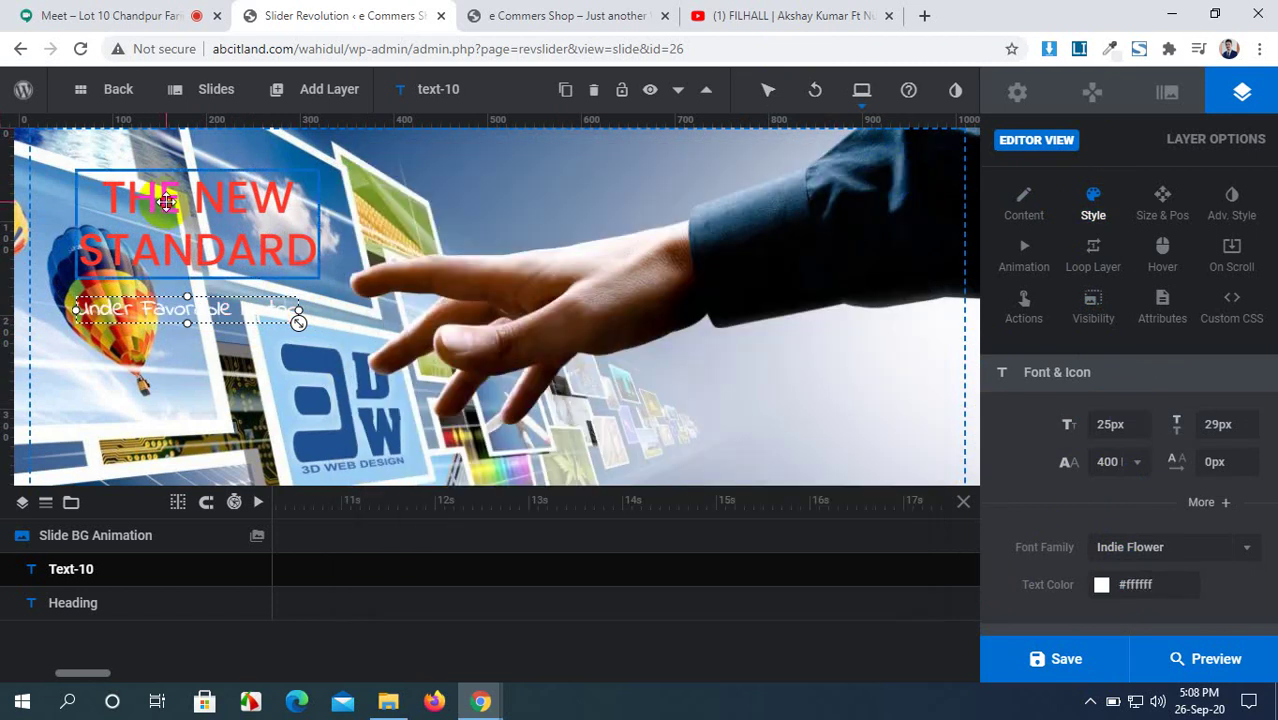
Step: Move the headline over the dark sleeve, place the subheading beneath it, and save the slide
left_click_drag(477, 207, 788, 200)
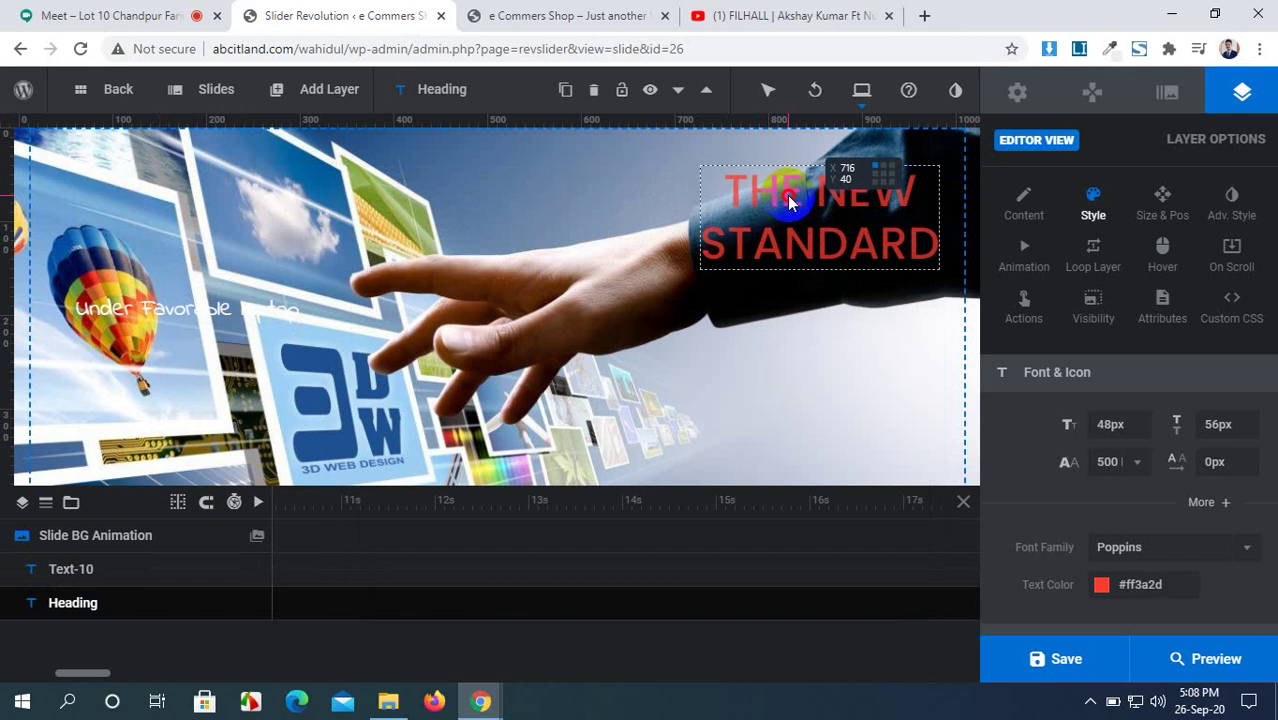
left_click_drag(123, 306, 756, 343)
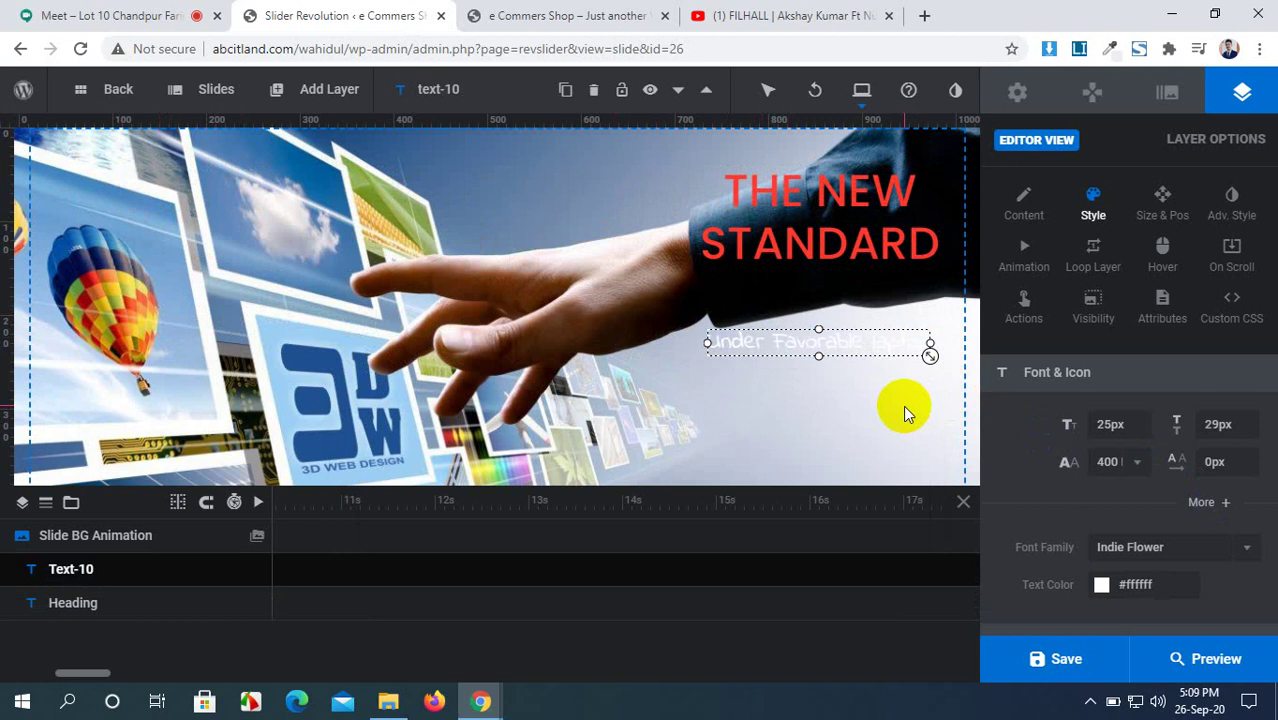
left_click(1062, 660)
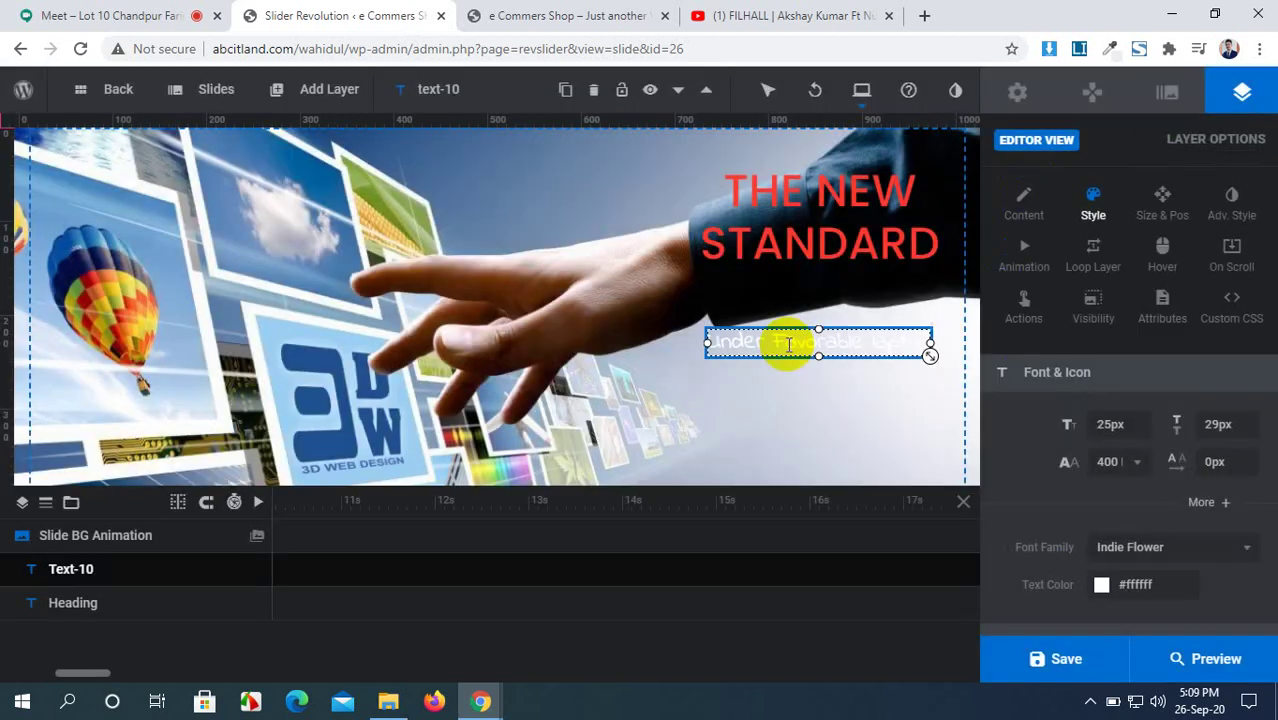
Step: Check the shop homepage banner's wording and replace the subheading layer's text with "under favorable 360 laptop"
left_click(1022, 215)
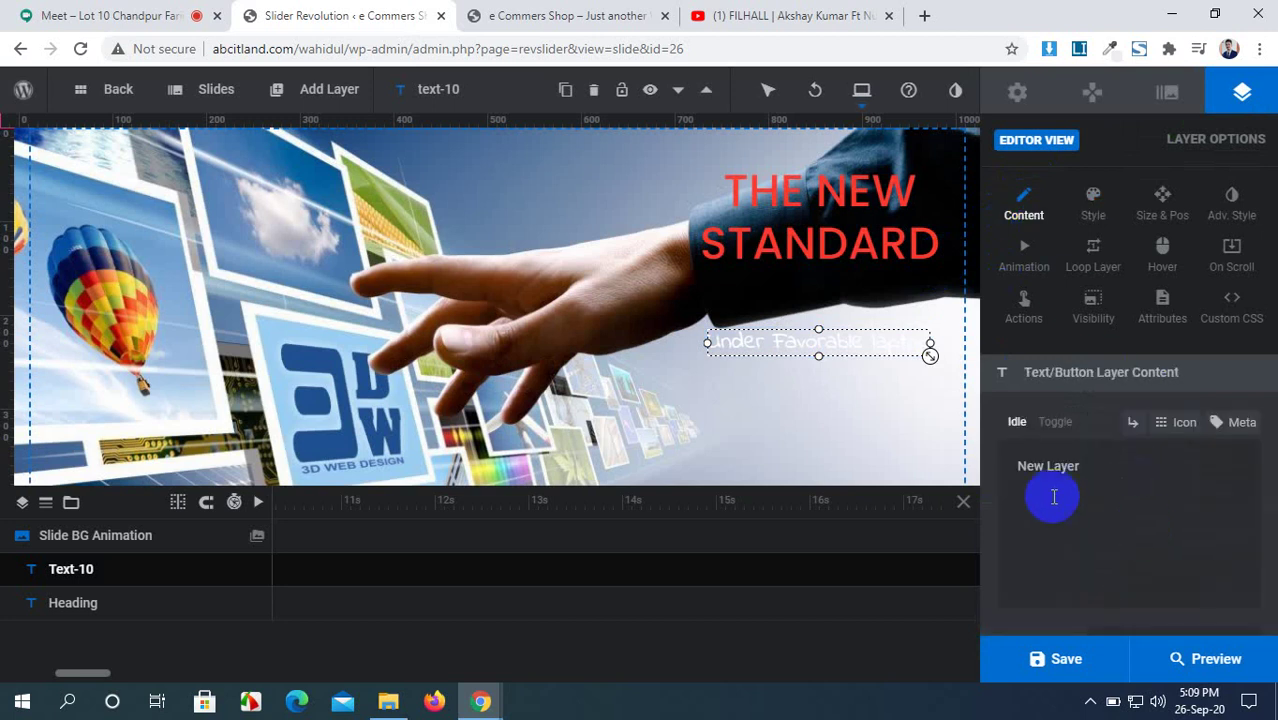
left_click(590, 12)
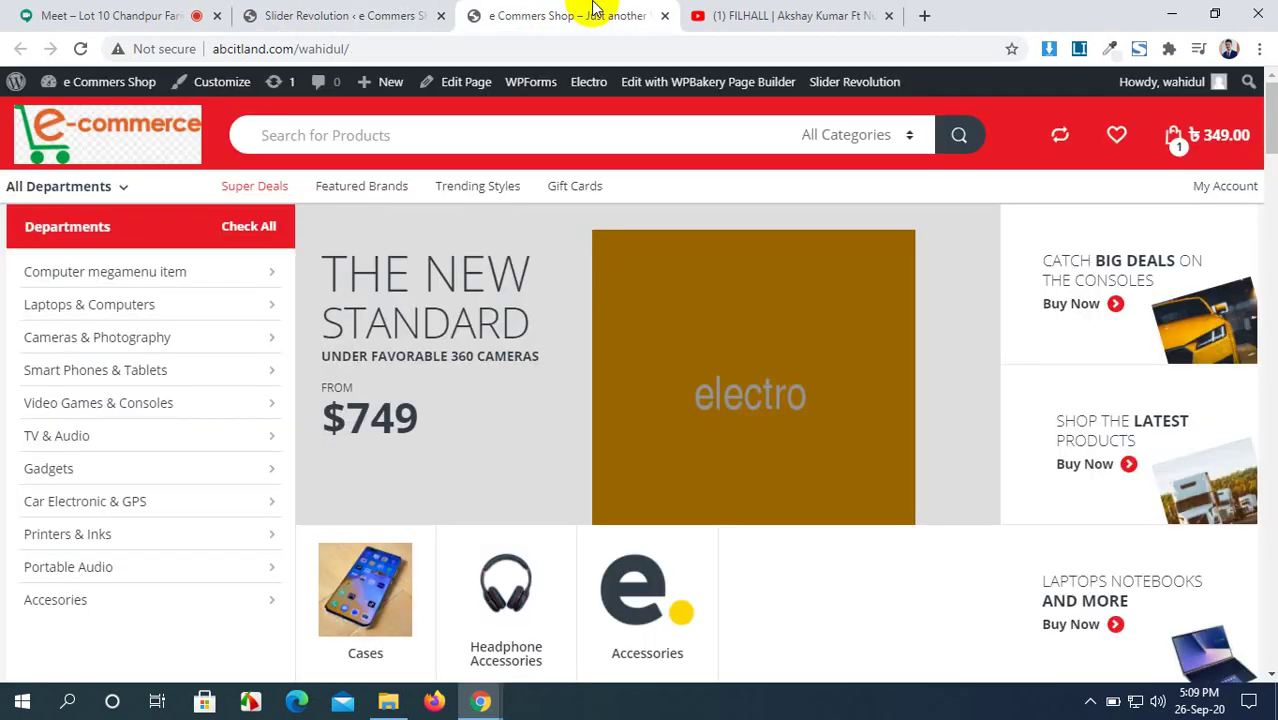
left_click(357, 14)
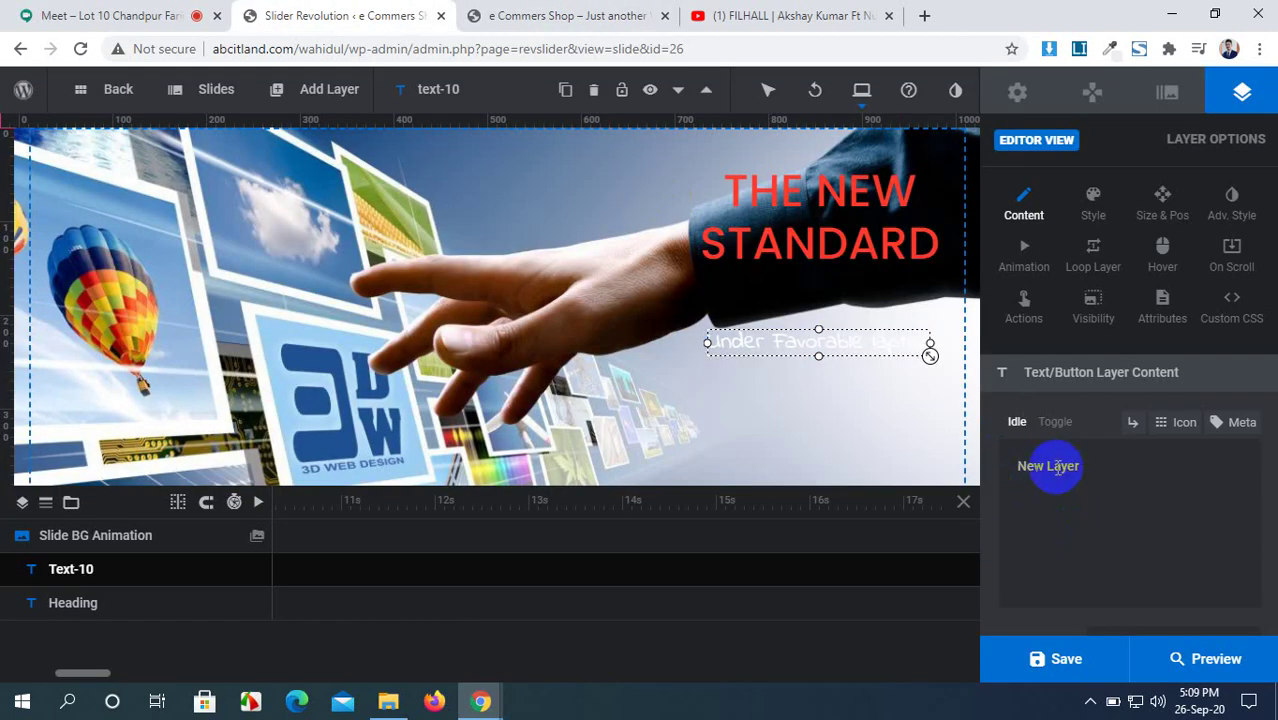
left_click_drag(1087, 470, 1004, 472)
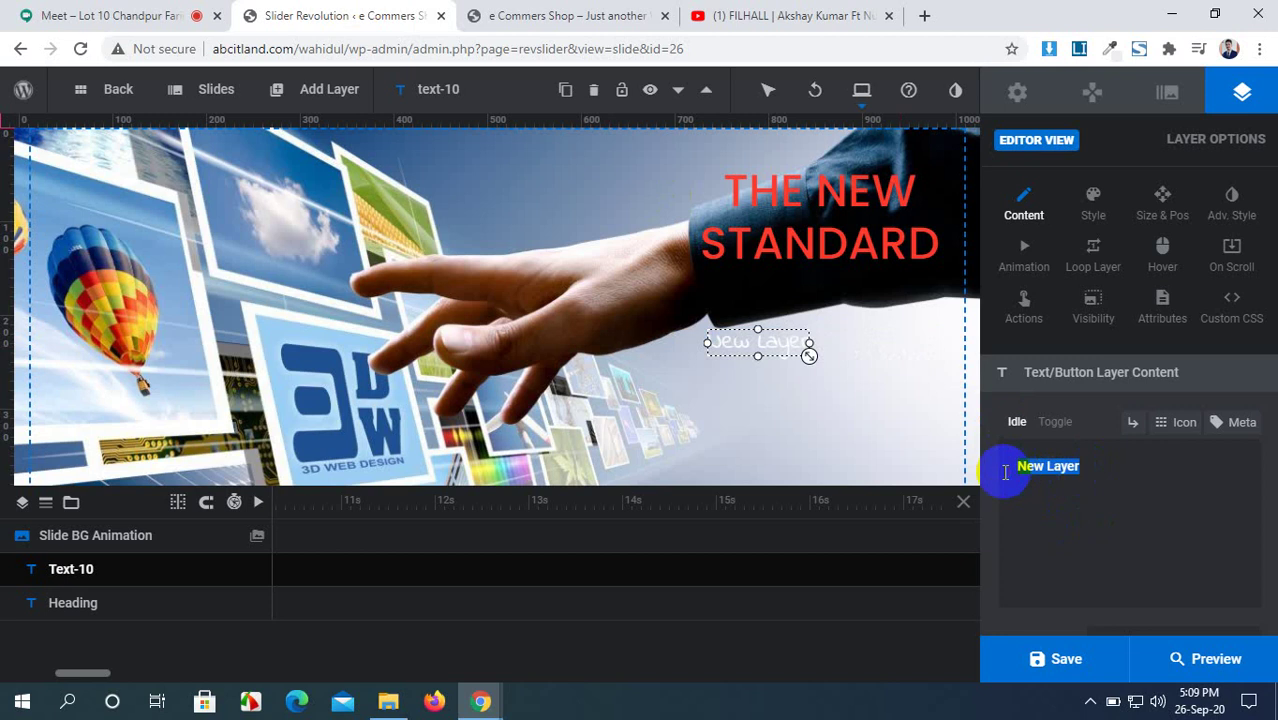
type("under")
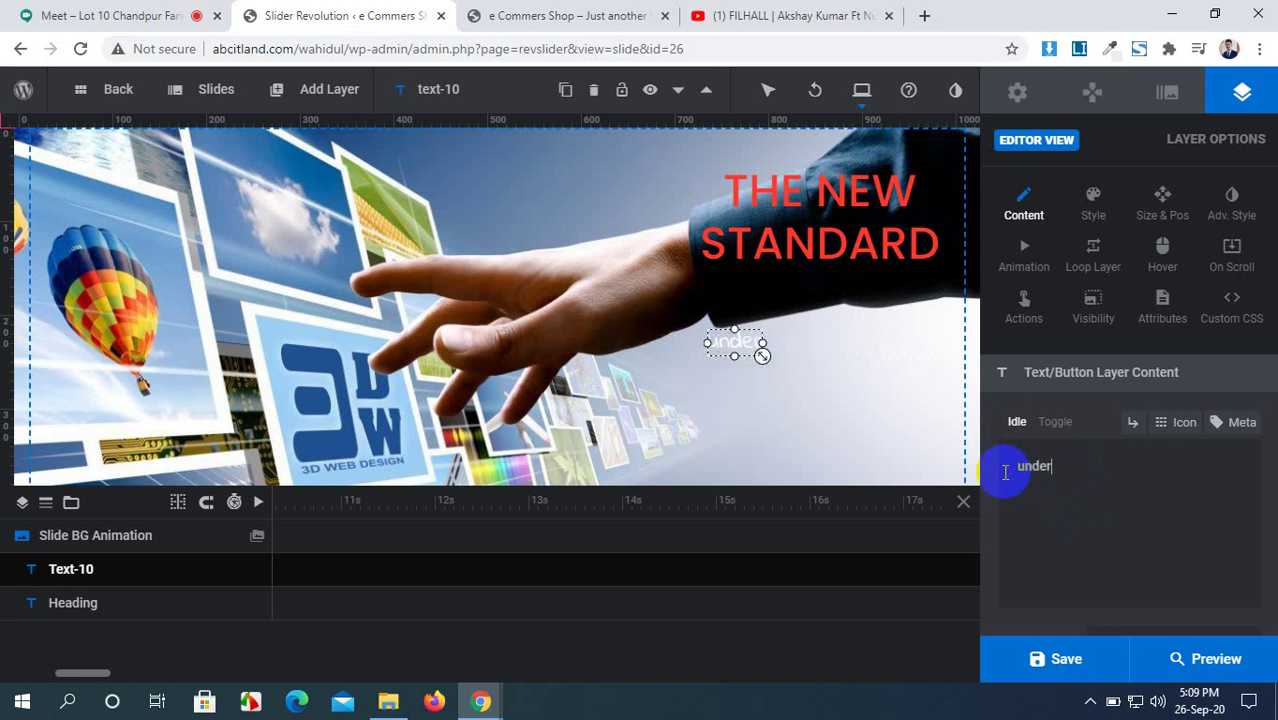
type(" fav")
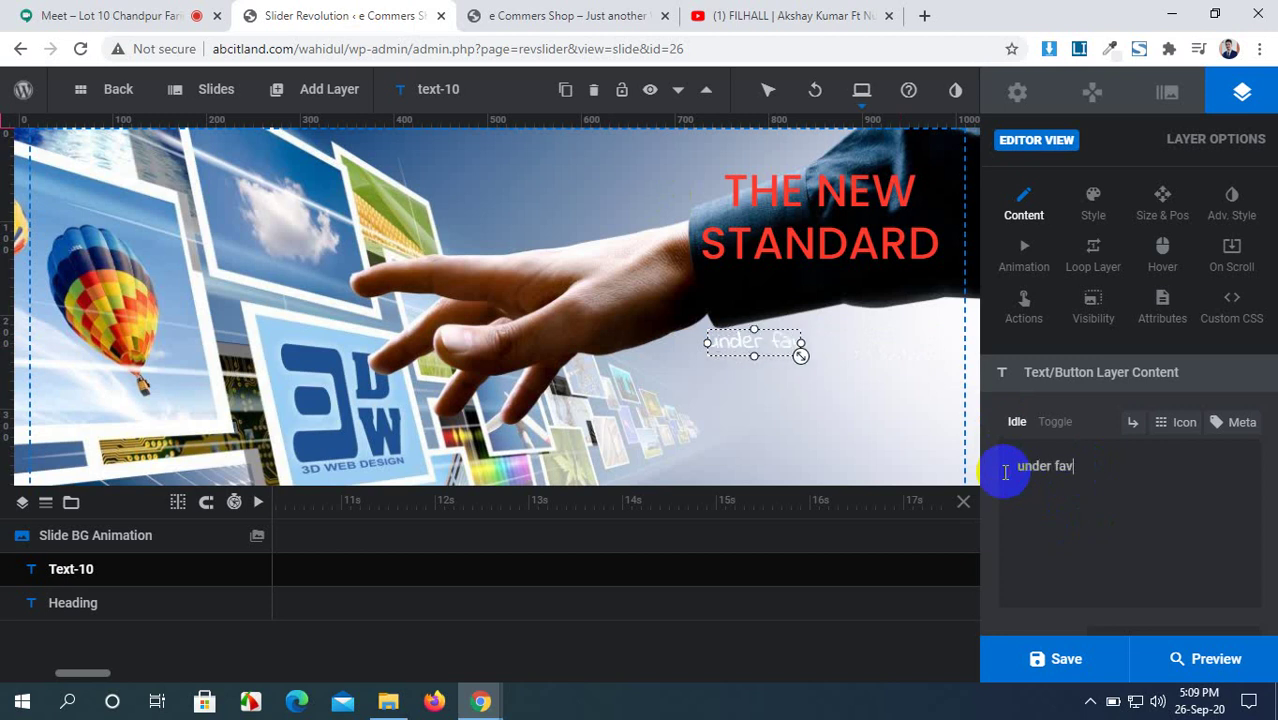
type("orabl")
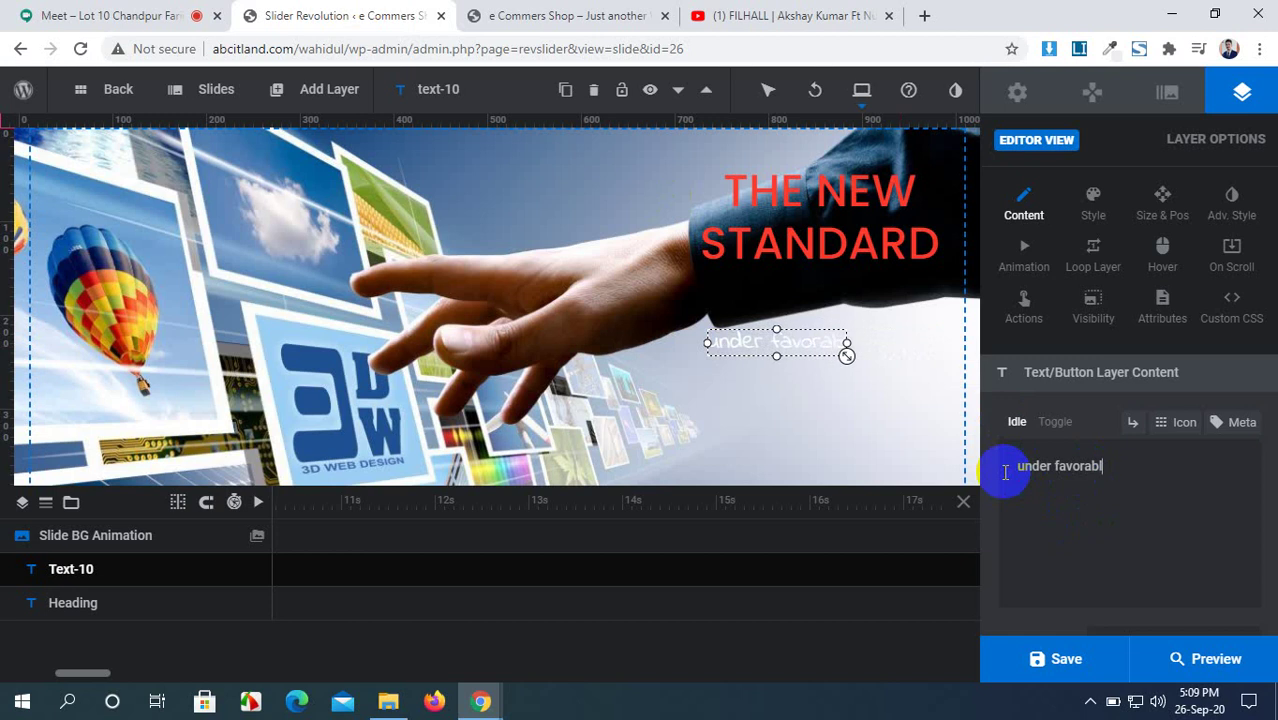
type("e 360")
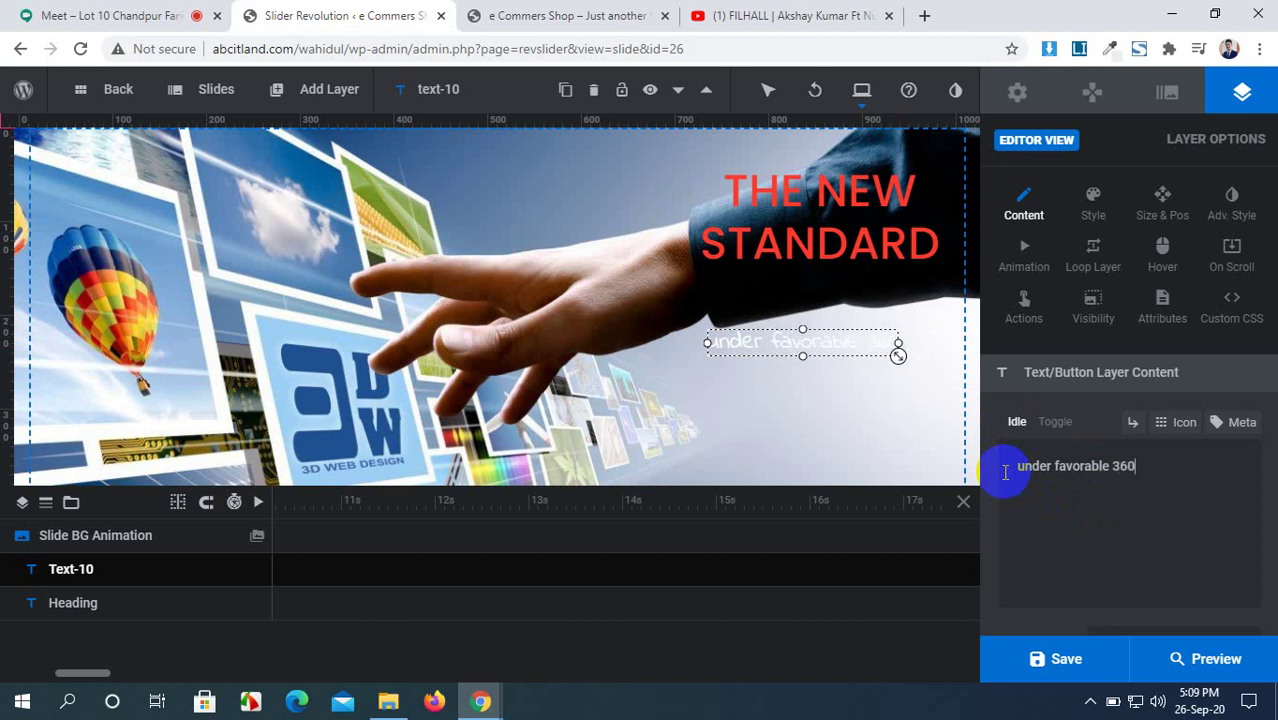
type(" laptop")
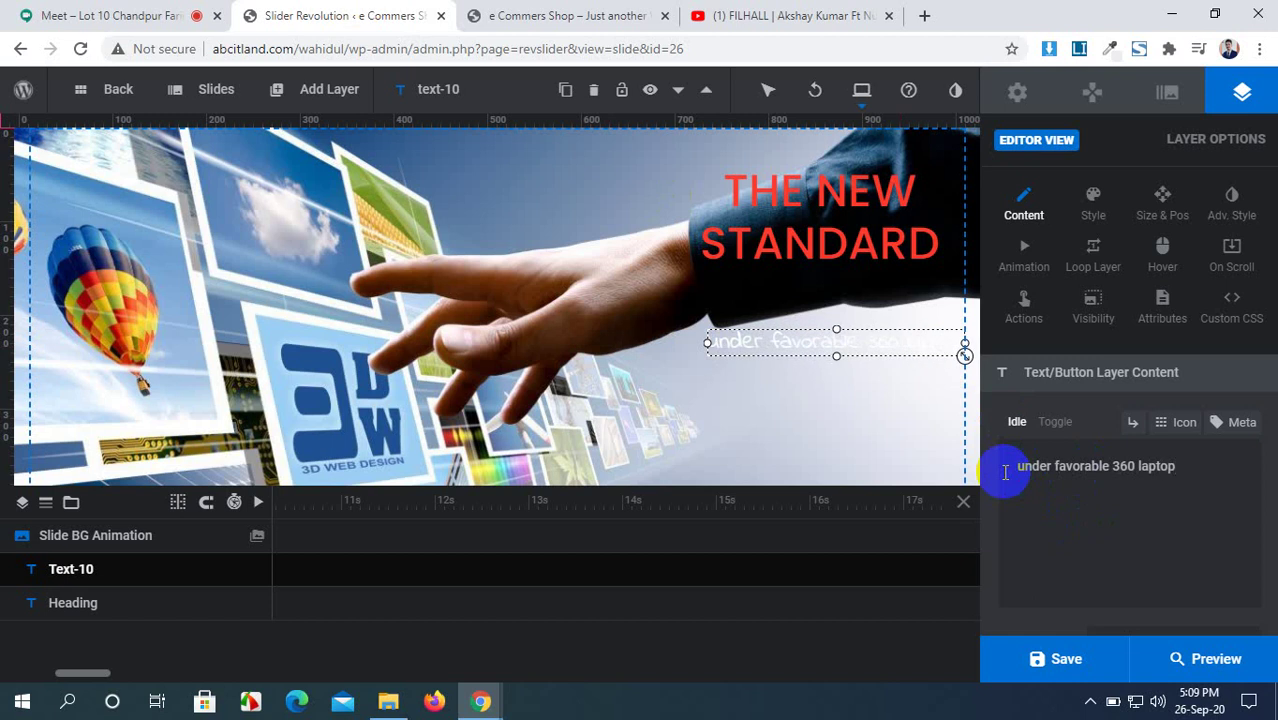
Step: Style the subheading in the Abel font at 400 Regular weight with the yellow #ffcc00 text color
left_click(1092, 200)
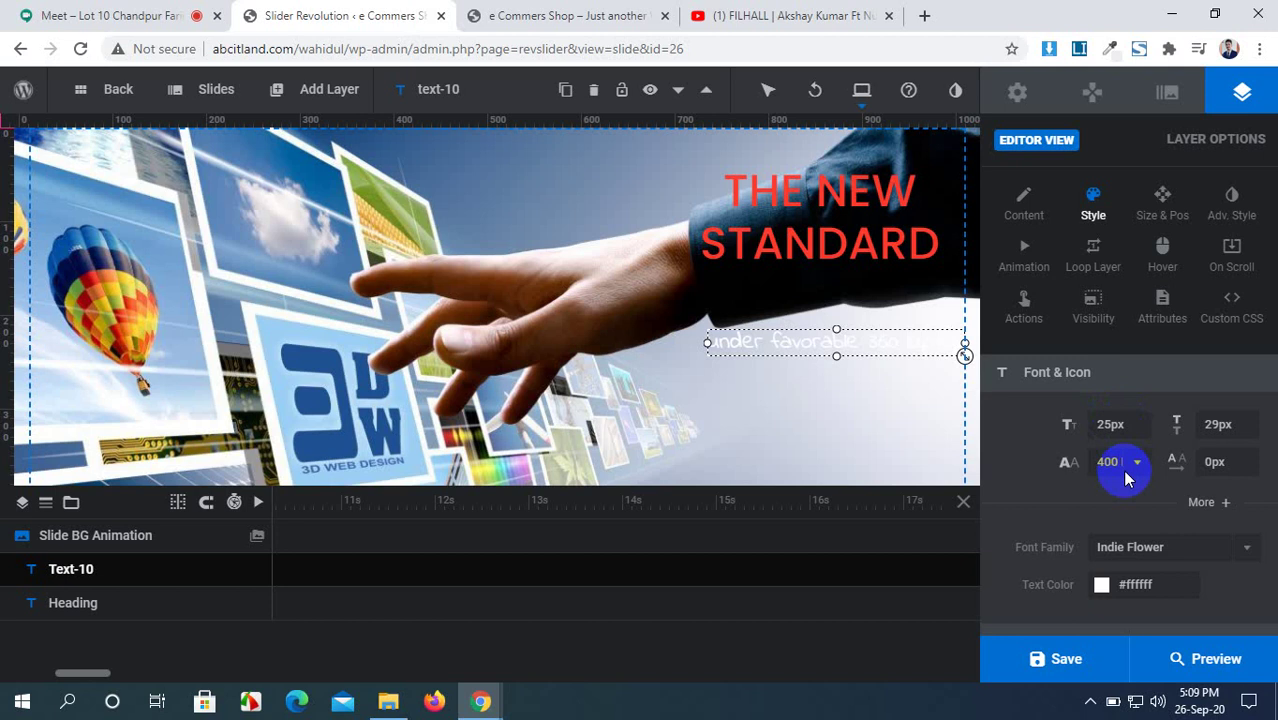
left_click(1148, 557)
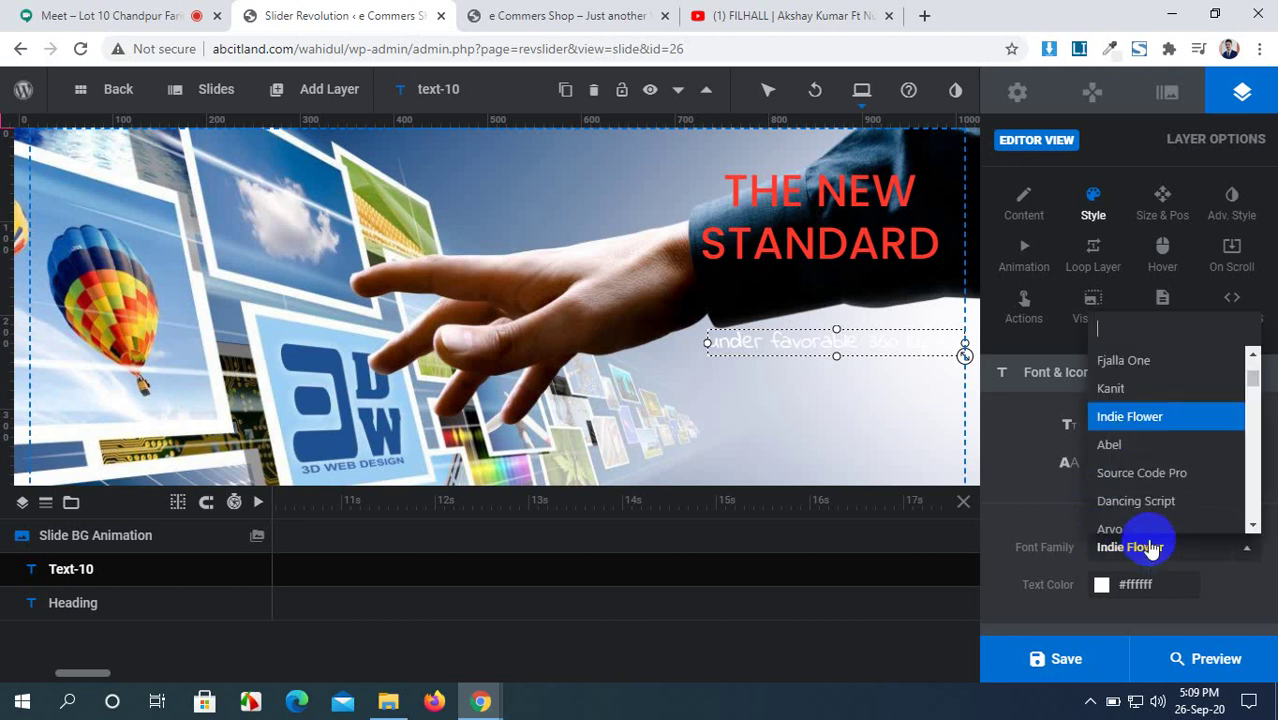
left_click(1150, 452)
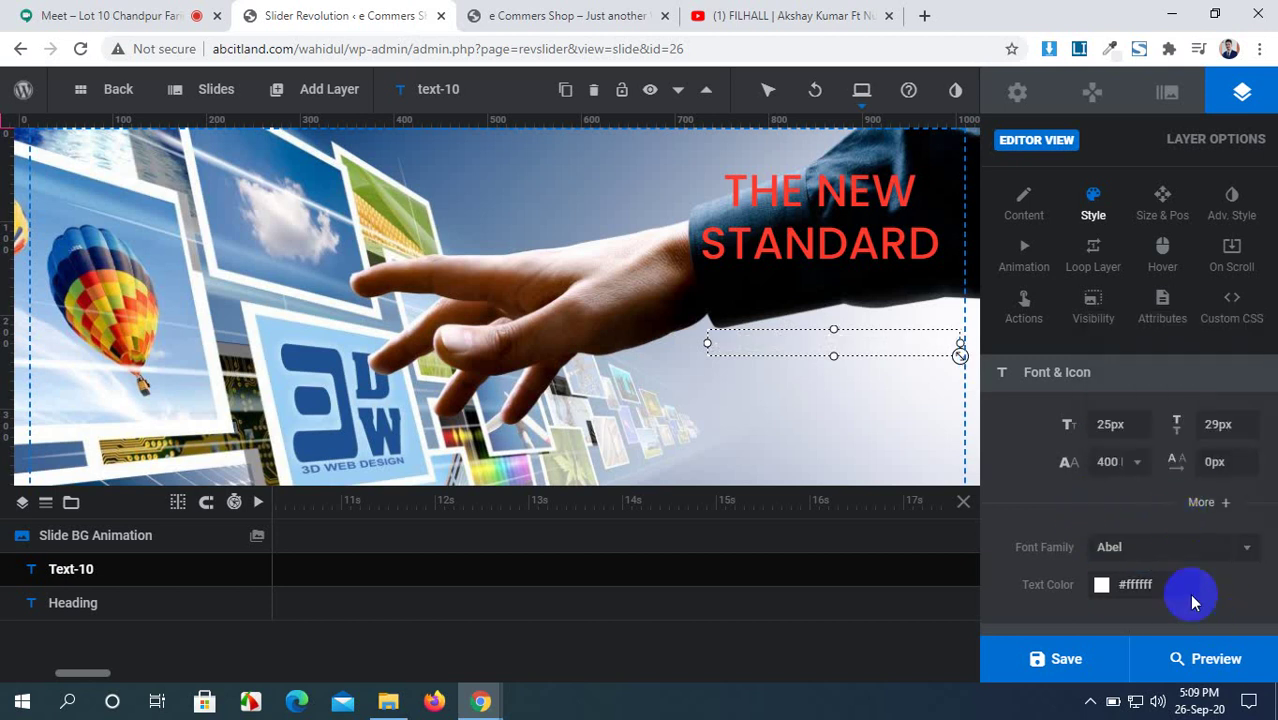
left_click(1101, 585)
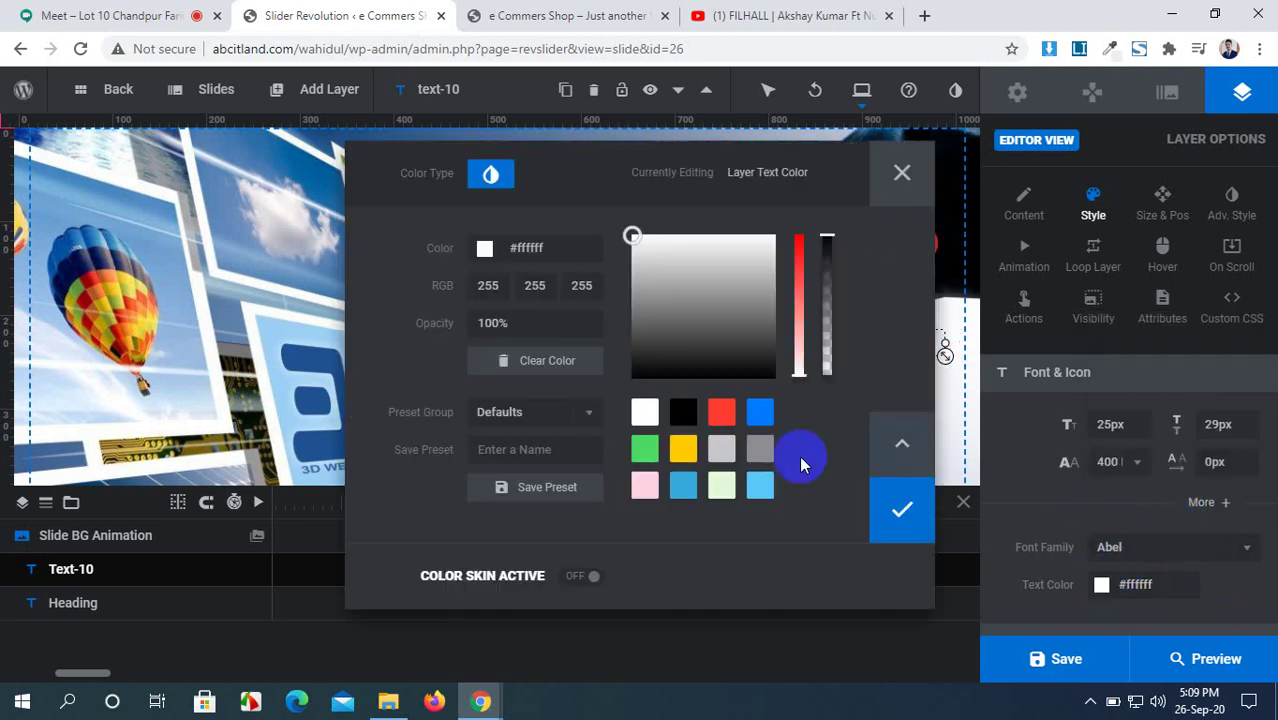
left_click(684, 449)
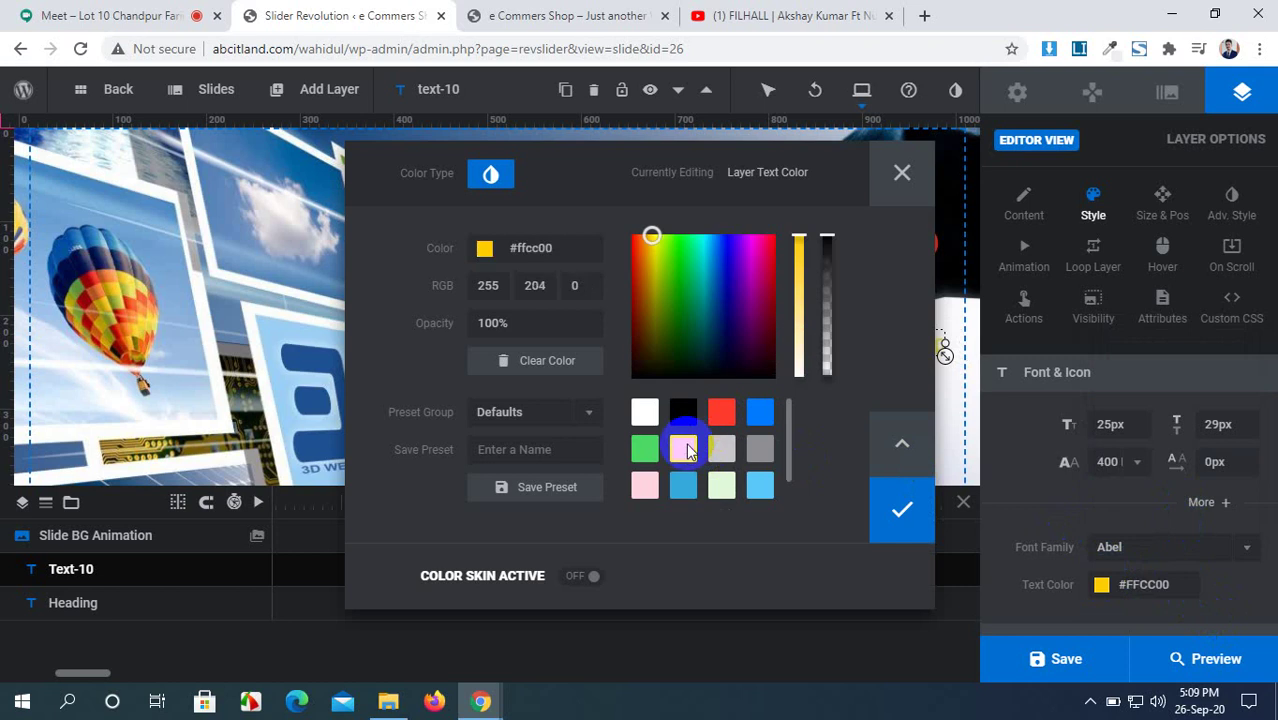
left_click(898, 506)
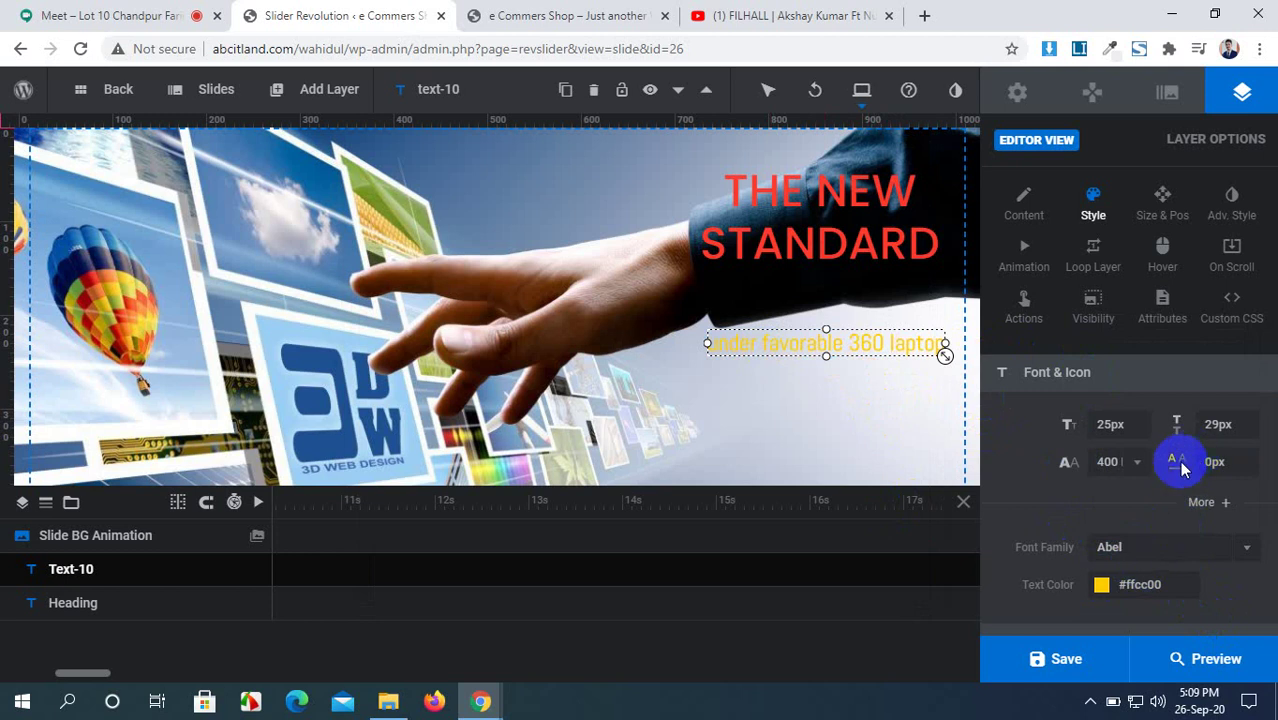
left_click(1140, 472)
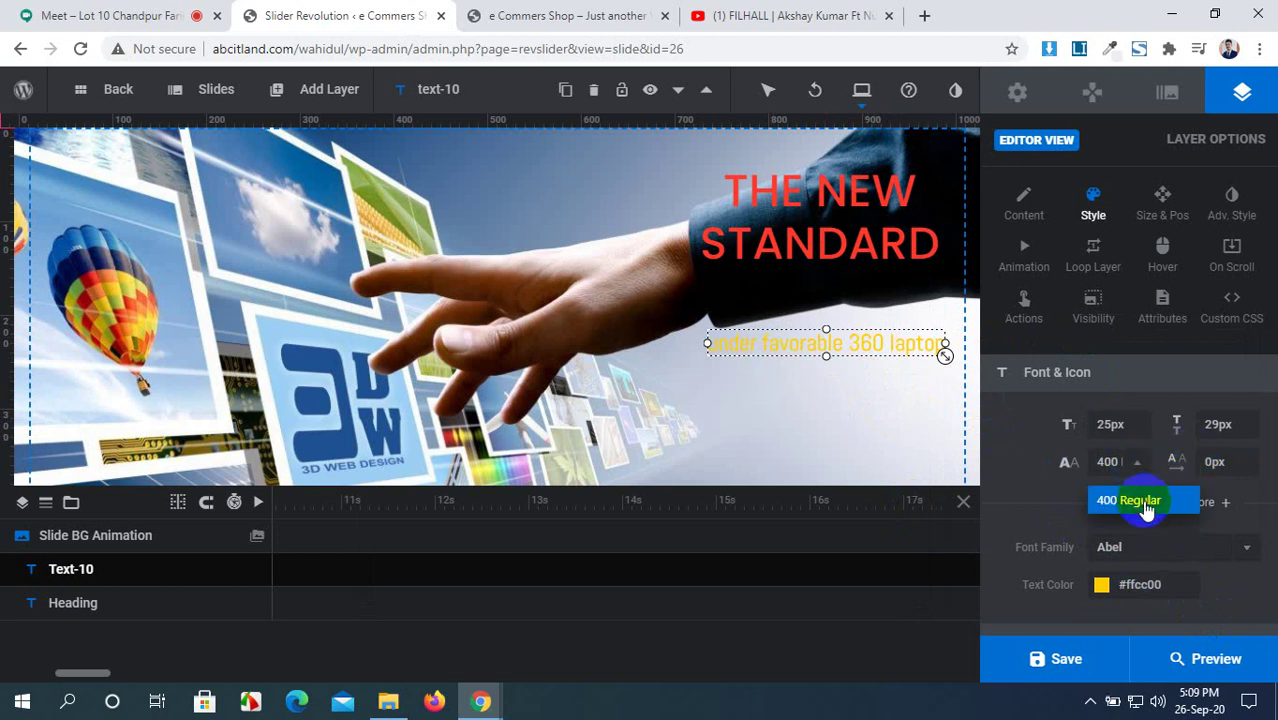
left_click(1143, 500)
left_click(1112, 466)
left_click(1128, 500)
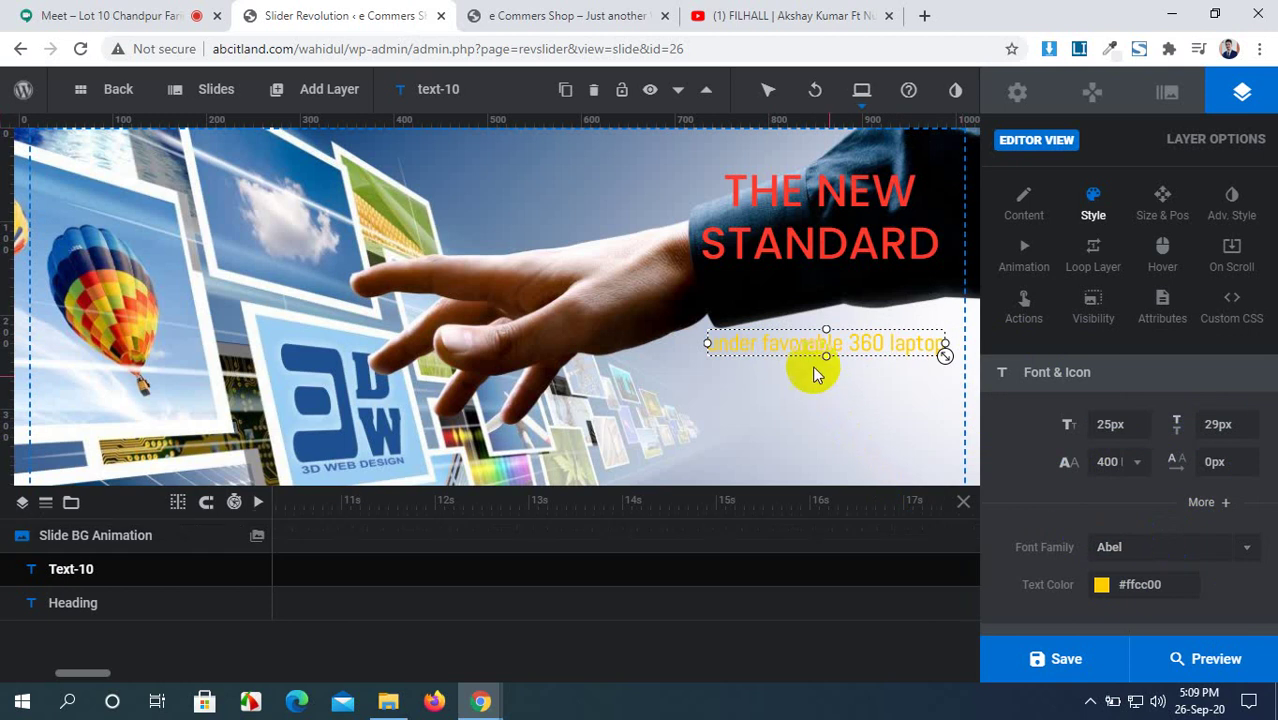
Step: Capitalize the subheading's first letter so it reads "Under favorable 360 laptop", and save the slide
left_click(722, 344)
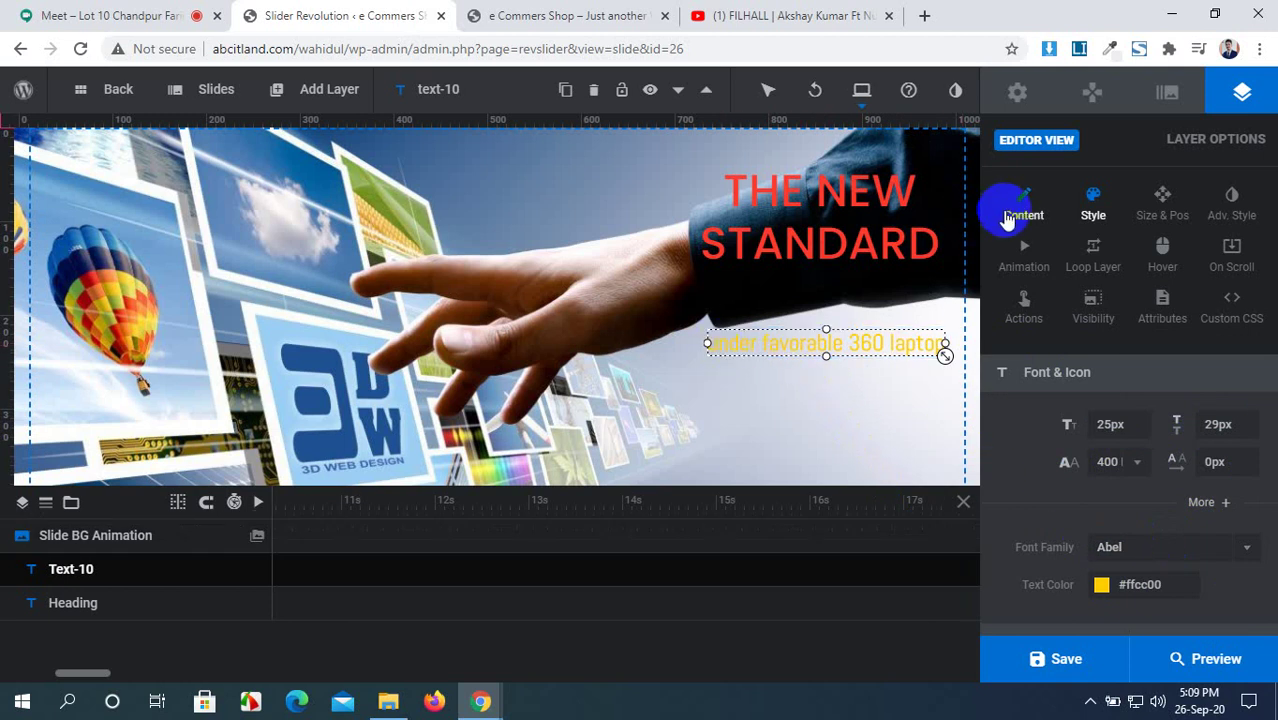
left_click(1008, 206)
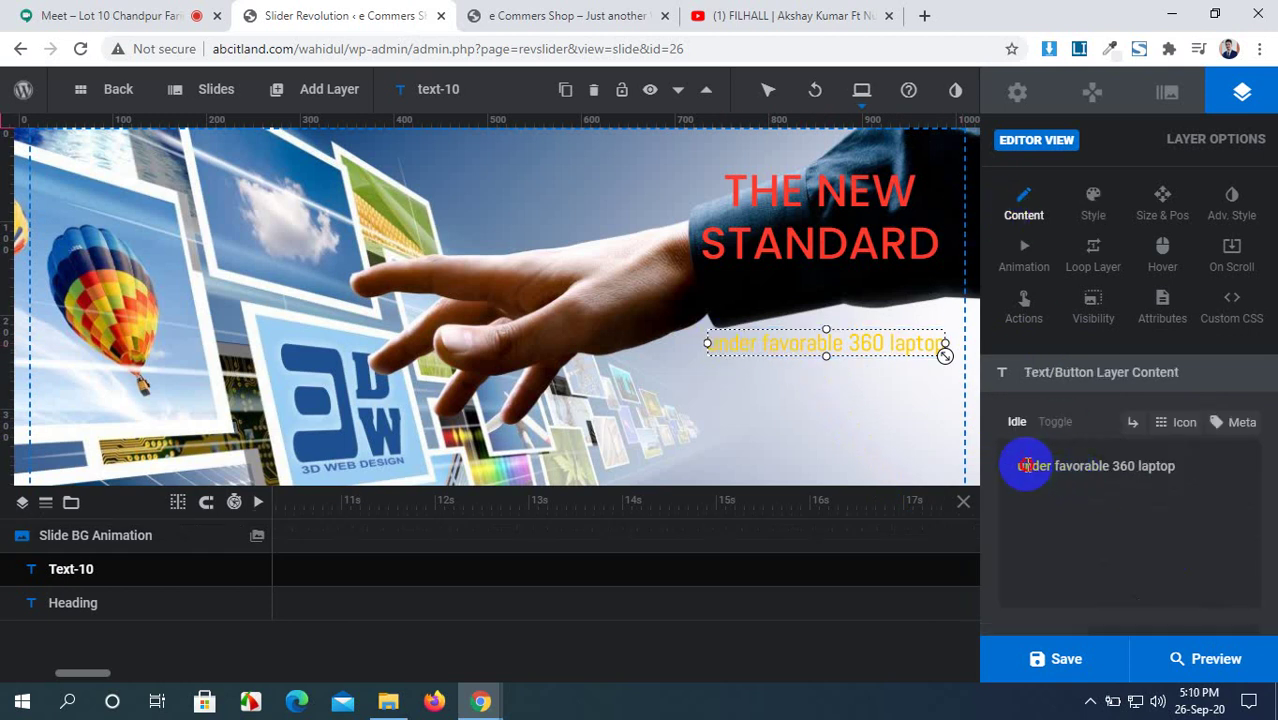
key("BackSpace")
type("U")
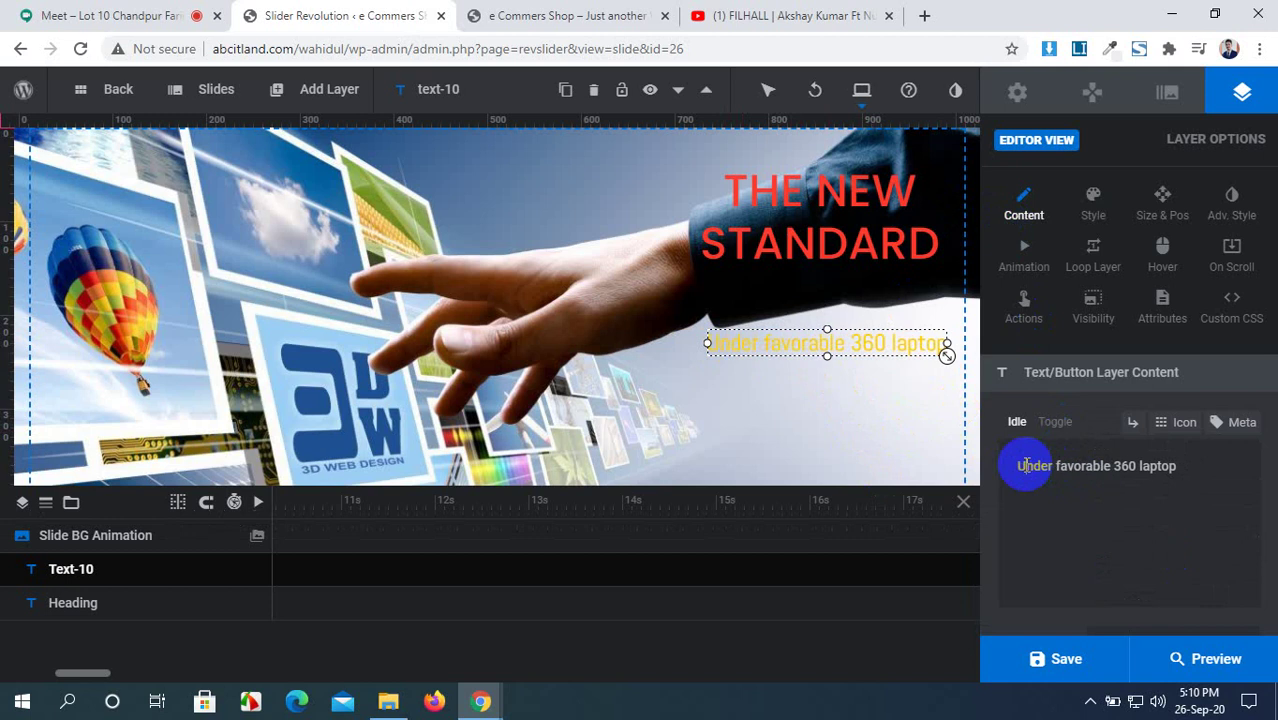
left_click(1068, 662)
Step: Check the homepage banner's next line, add a Quick Style Content text layer, and replace its placeholder text with "From"
left_click(535, 12)
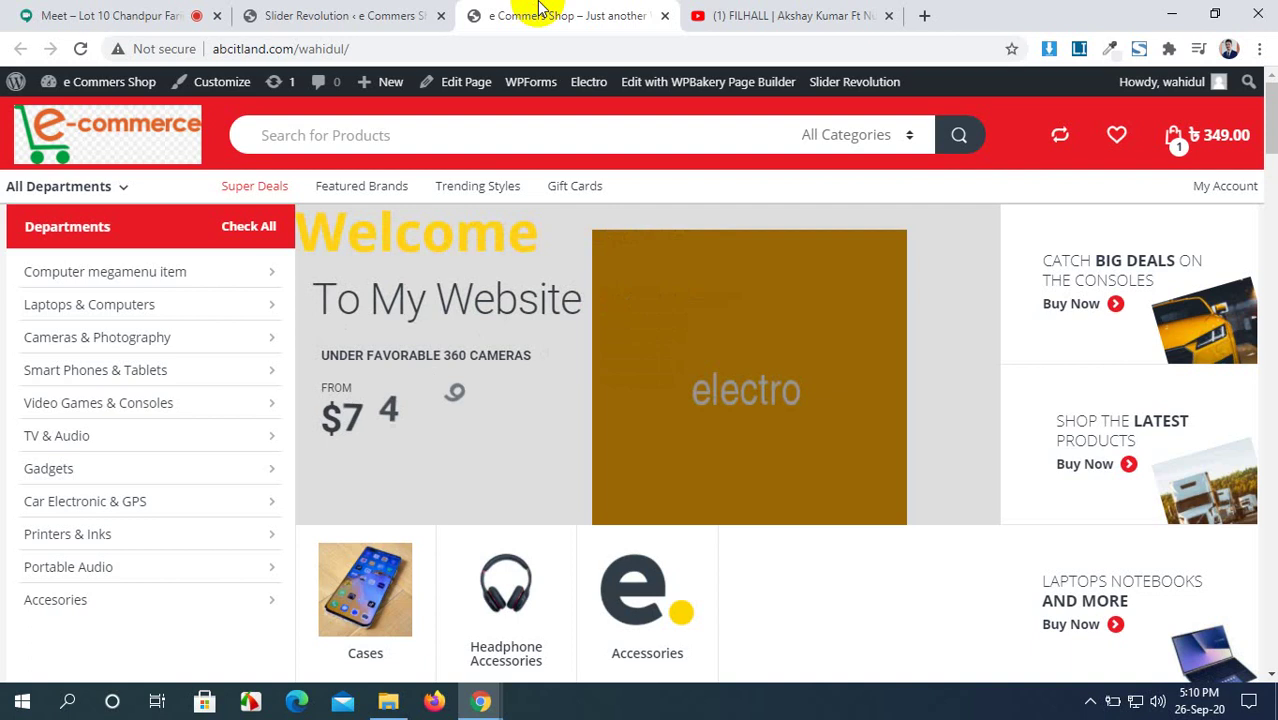
left_click(357, 10)
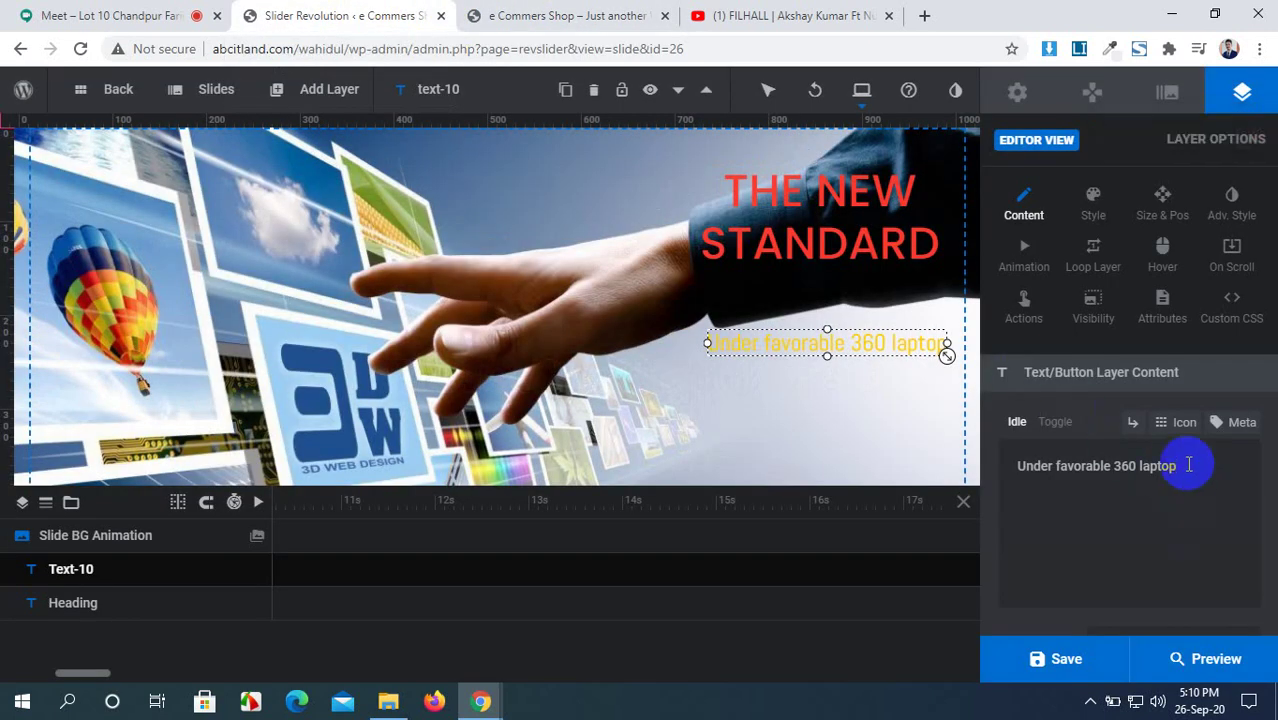
mouse_move(328, 105)
mouse_move(327, 133)
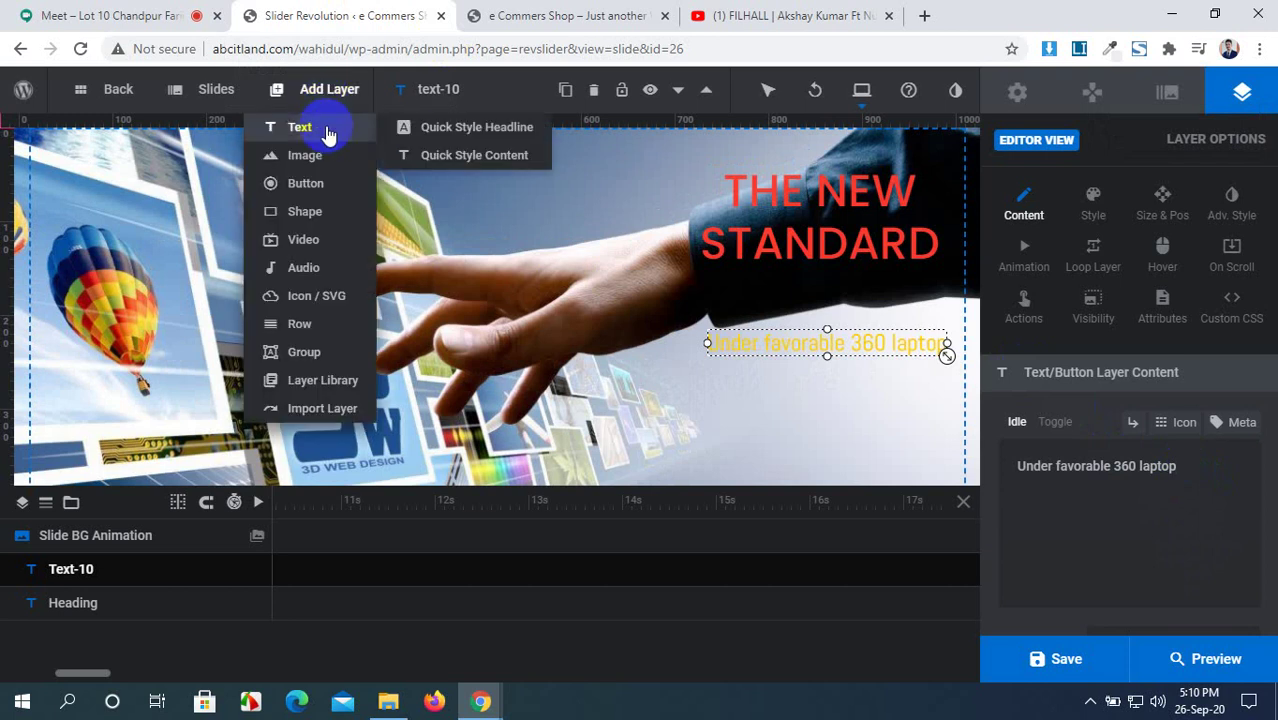
left_click(494, 165)
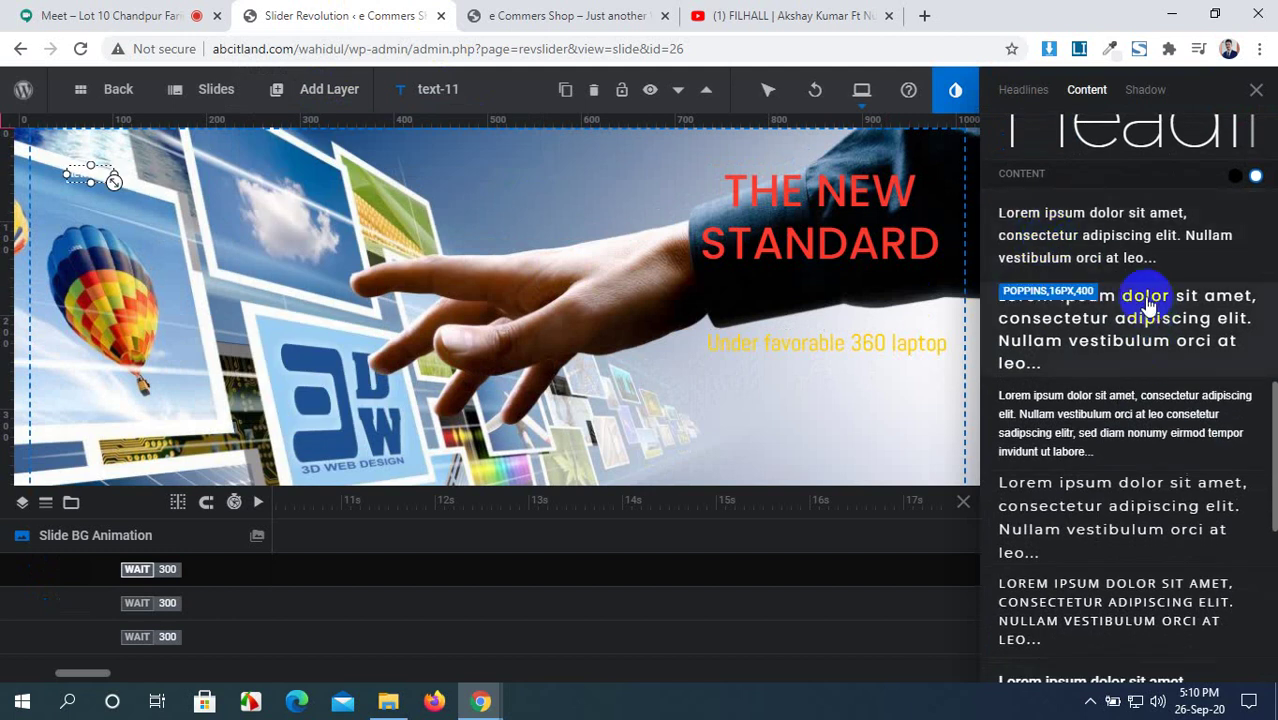
left_click(1254, 90)
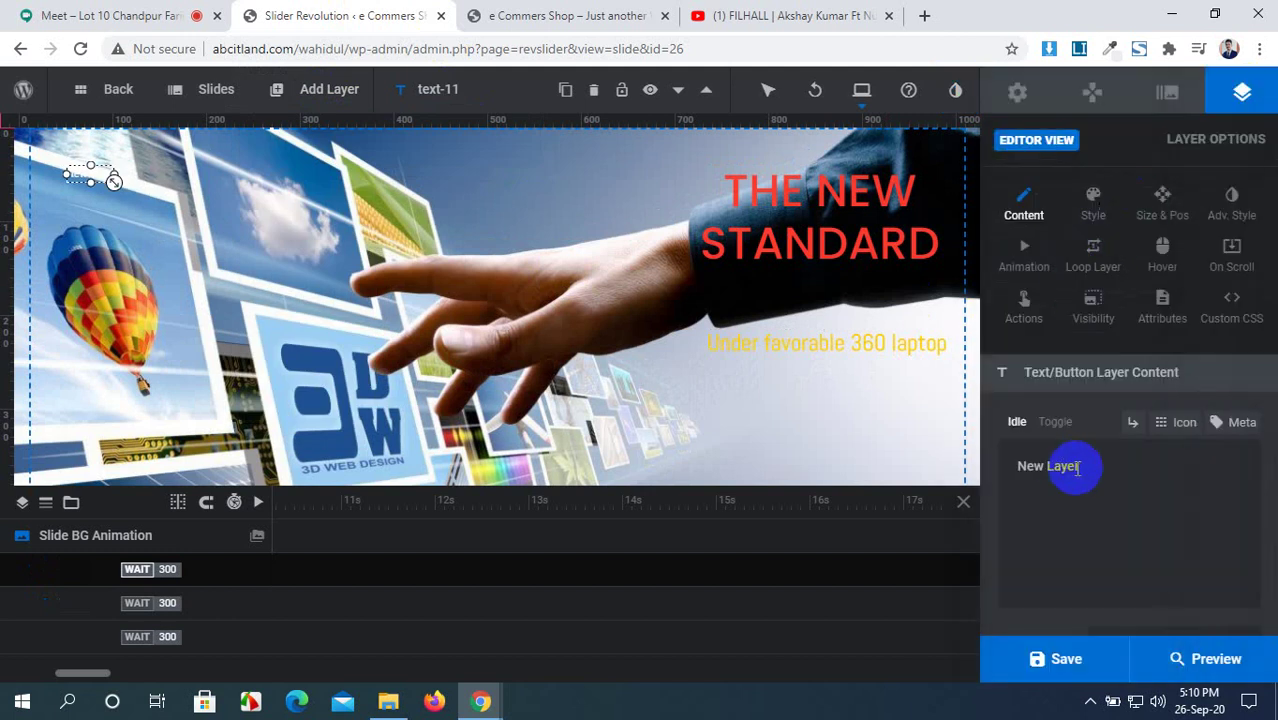
left_click_drag(1085, 466, 1008, 465)
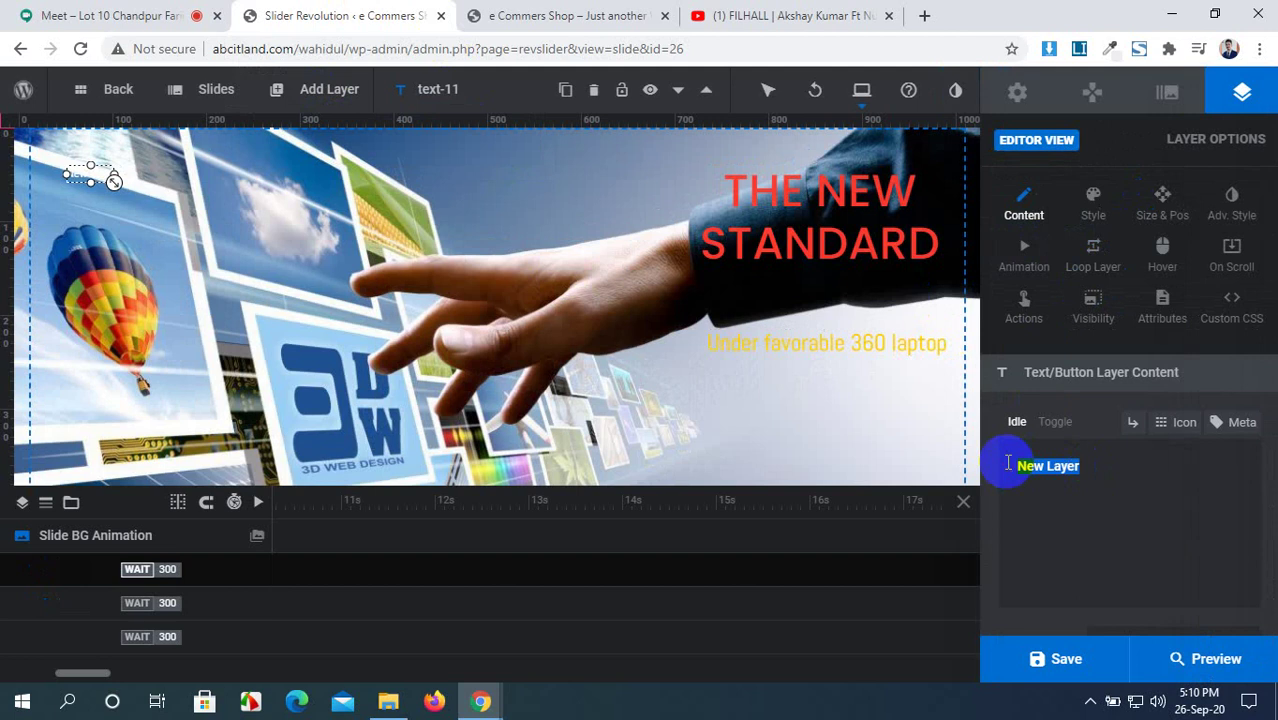
type("From")
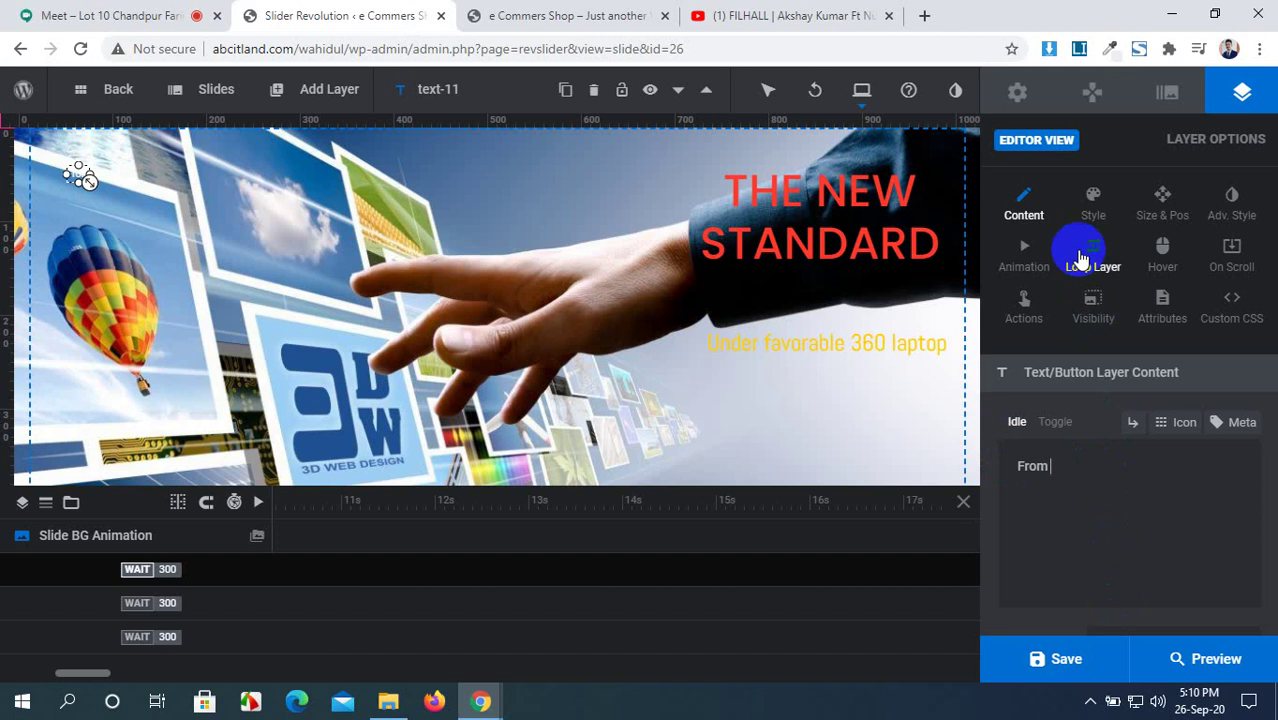
Step: Set the "From" layer's text color to the red #ff3a2d preset and move the layer beneath the subheading
left_click(1094, 218)
left_click(1048, 459)
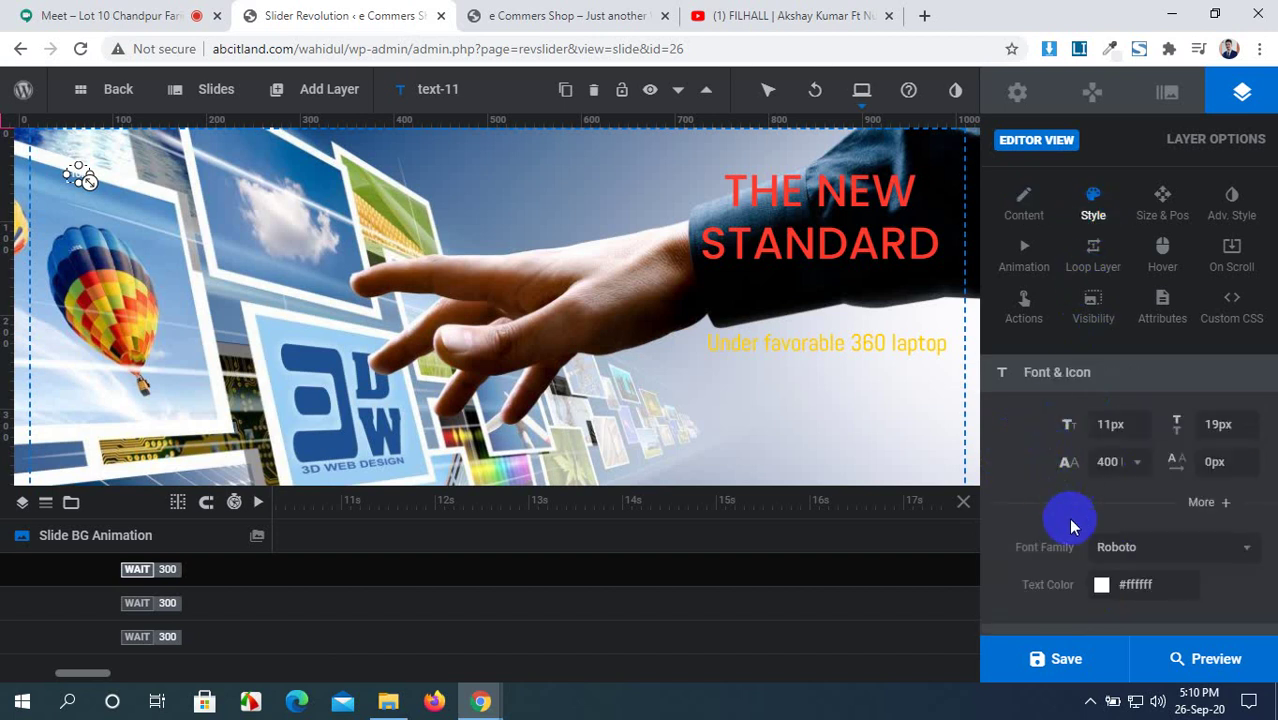
left_click(1165, 584)
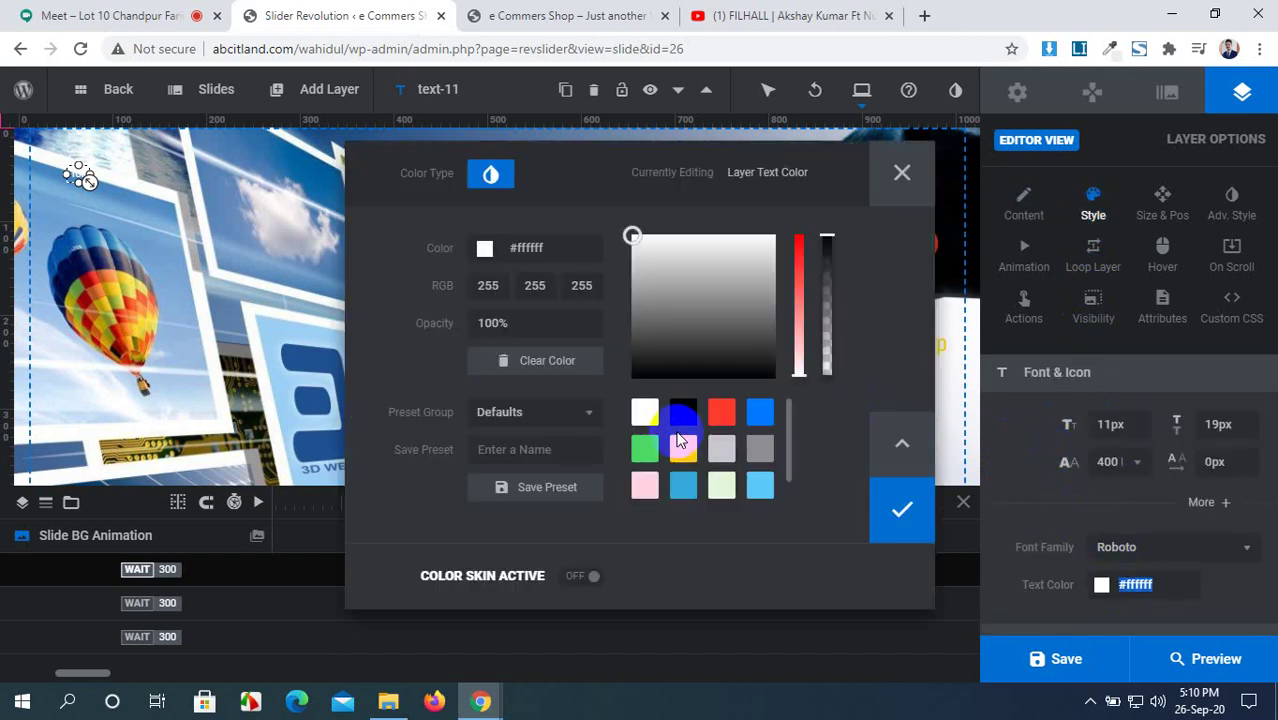
left_click(721, 412)
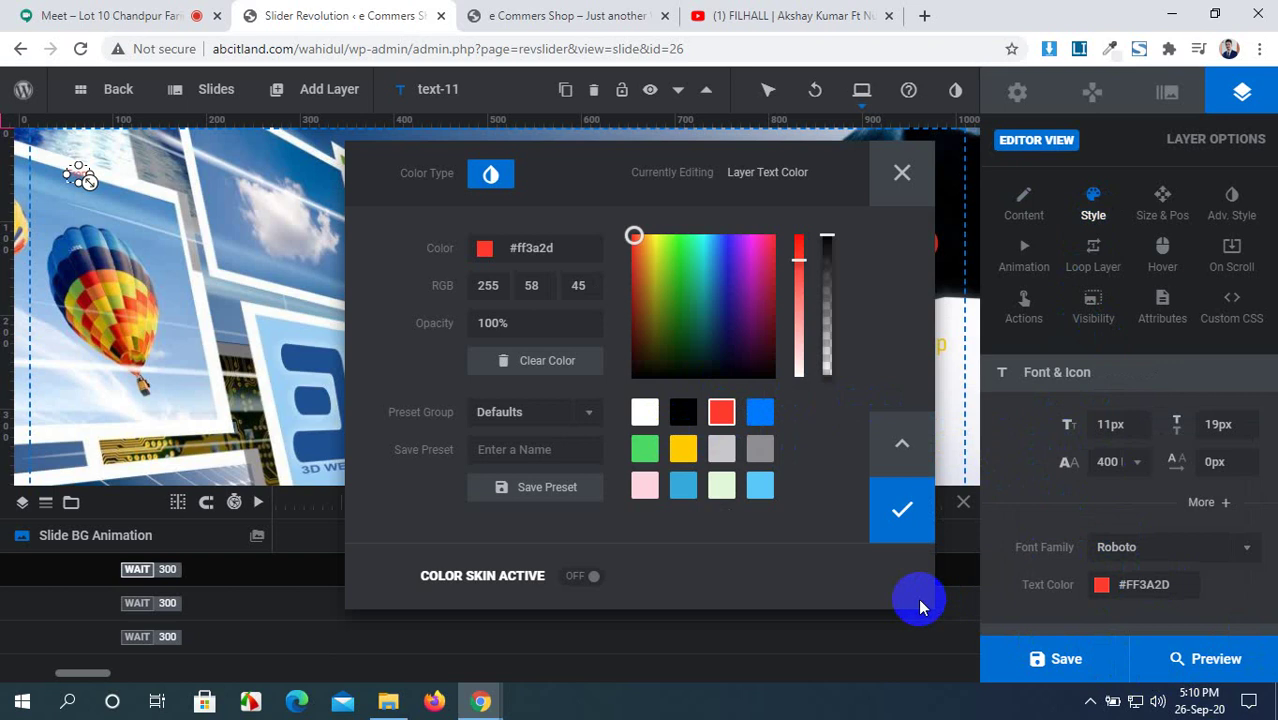
left_click(902, 509)
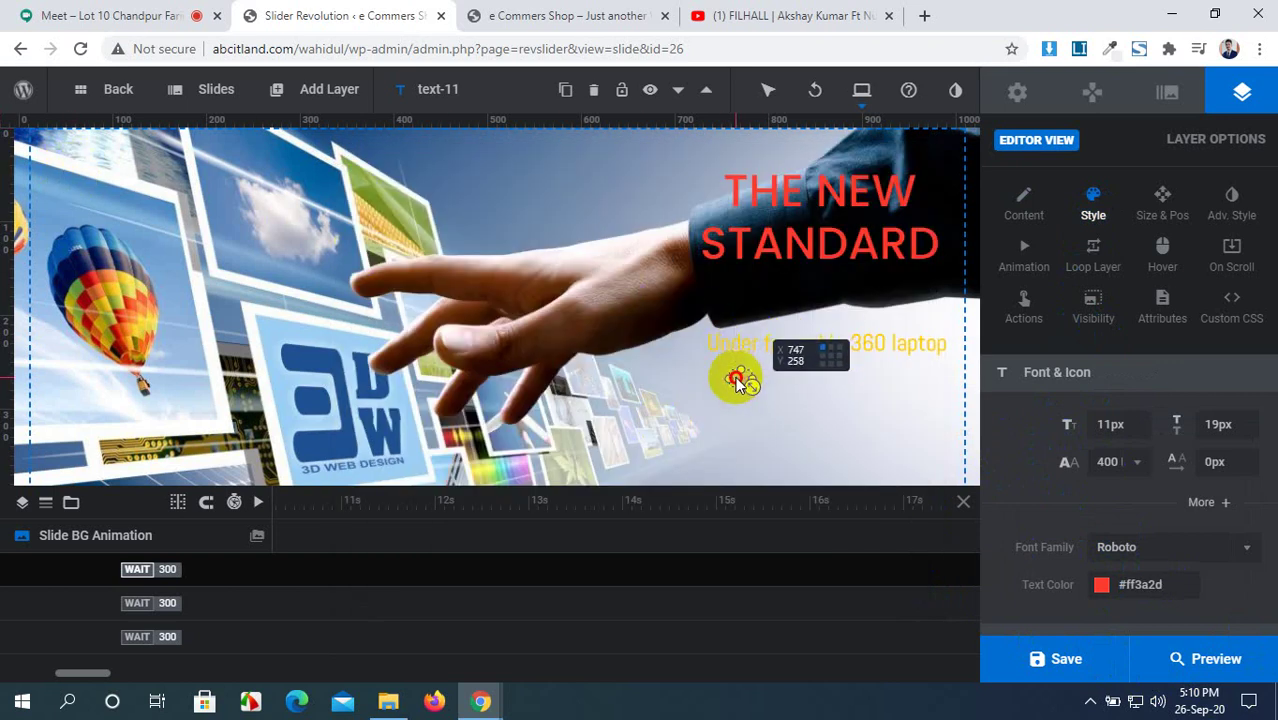
Step: Set the "From" layer's font size to 20px and rename the layer as "from"
left_click(1128, 427)
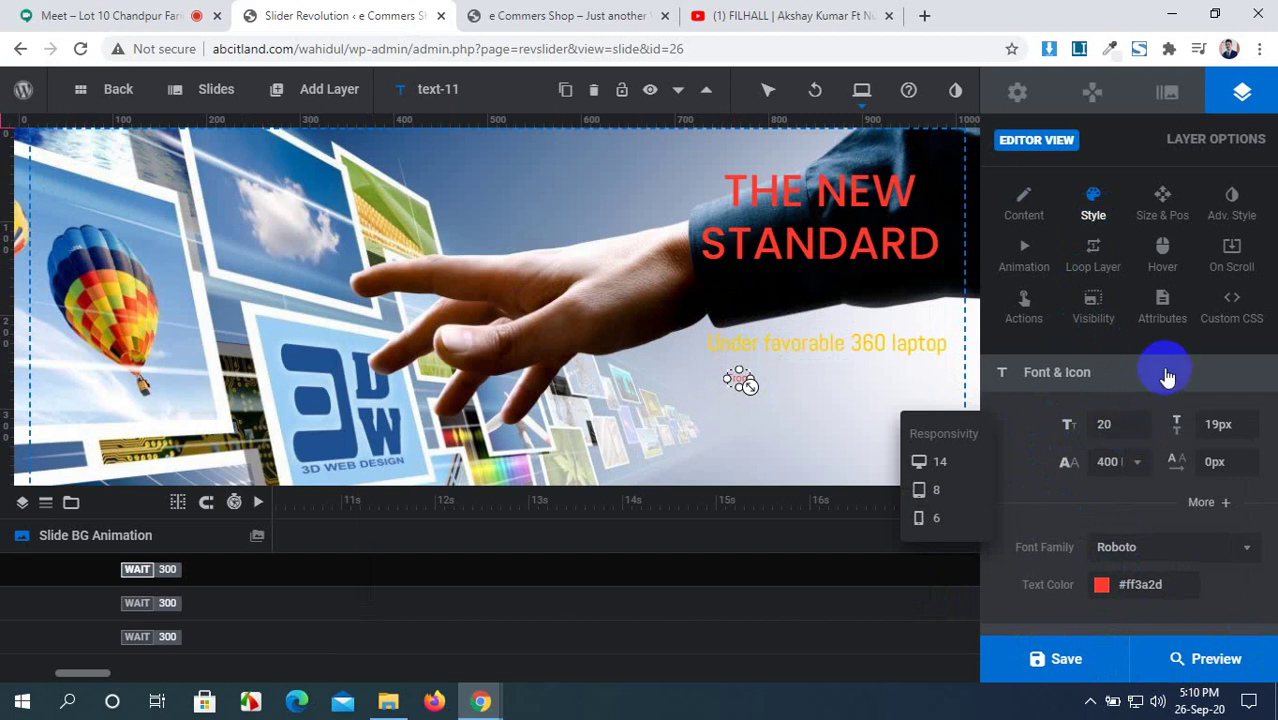
key("Return")
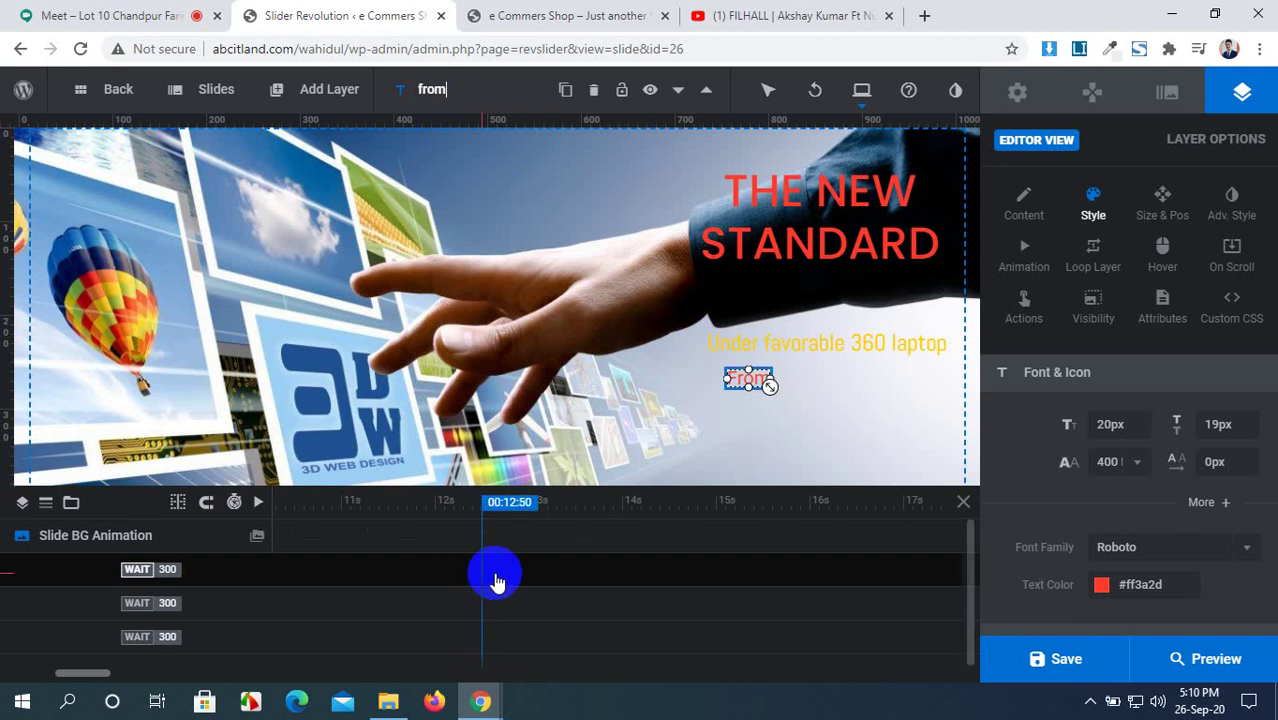
left_click(852, 543)
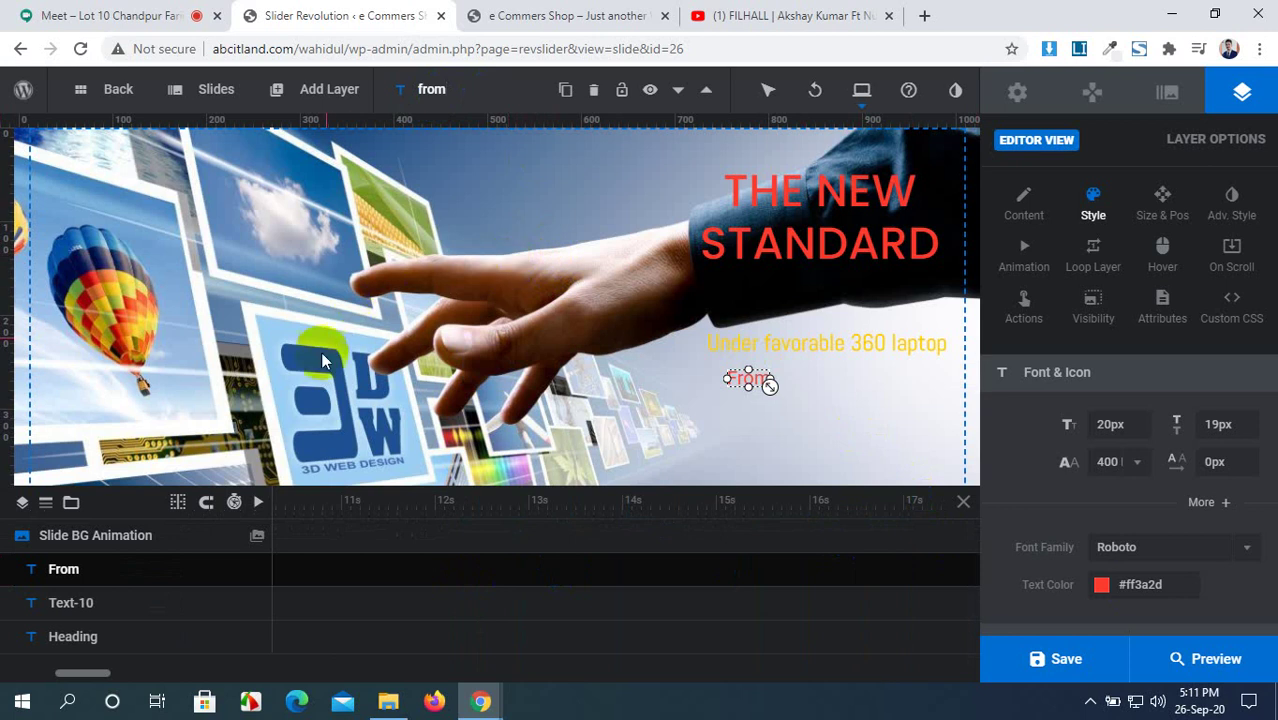
Step: Rename the layer of the yellow "Under favorable 360 laptop" subheading as "under"
scroll(232, 429, "down", 1)
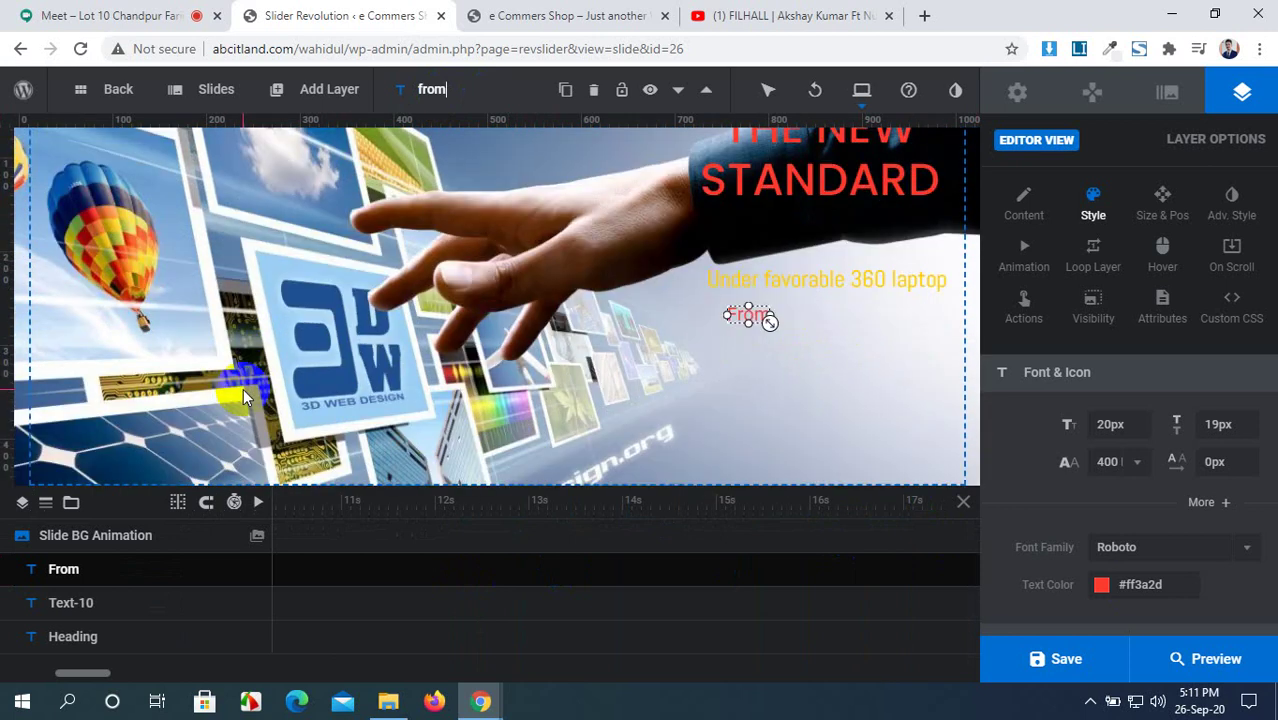
left_click(112, 634)
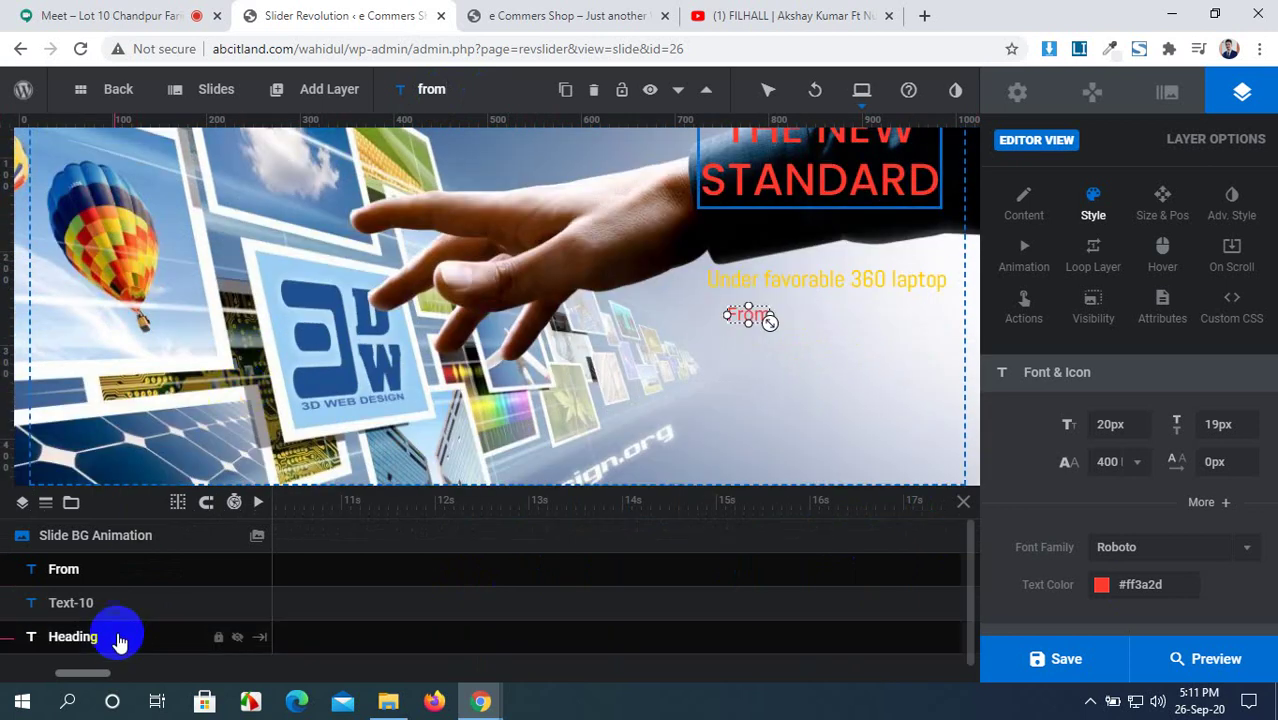
left_click(130, 613)
left_click(131, 611)
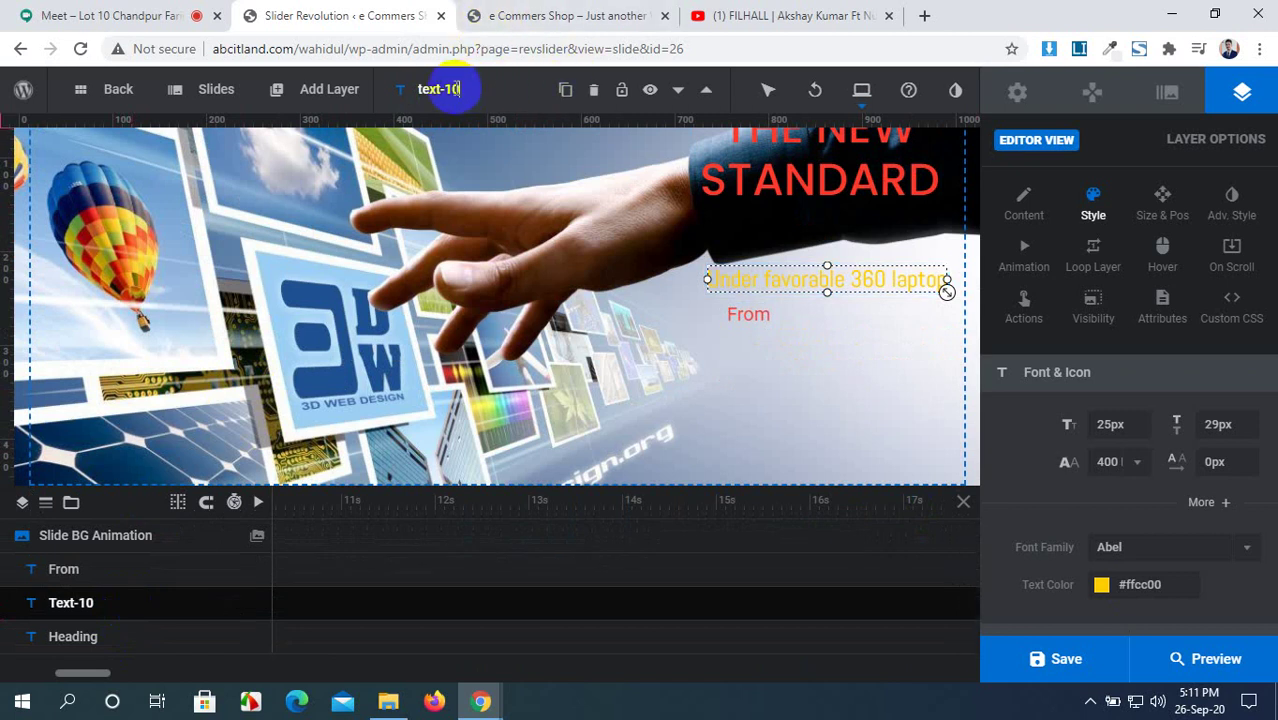
left_click_drag(458, 89, 413, 97)
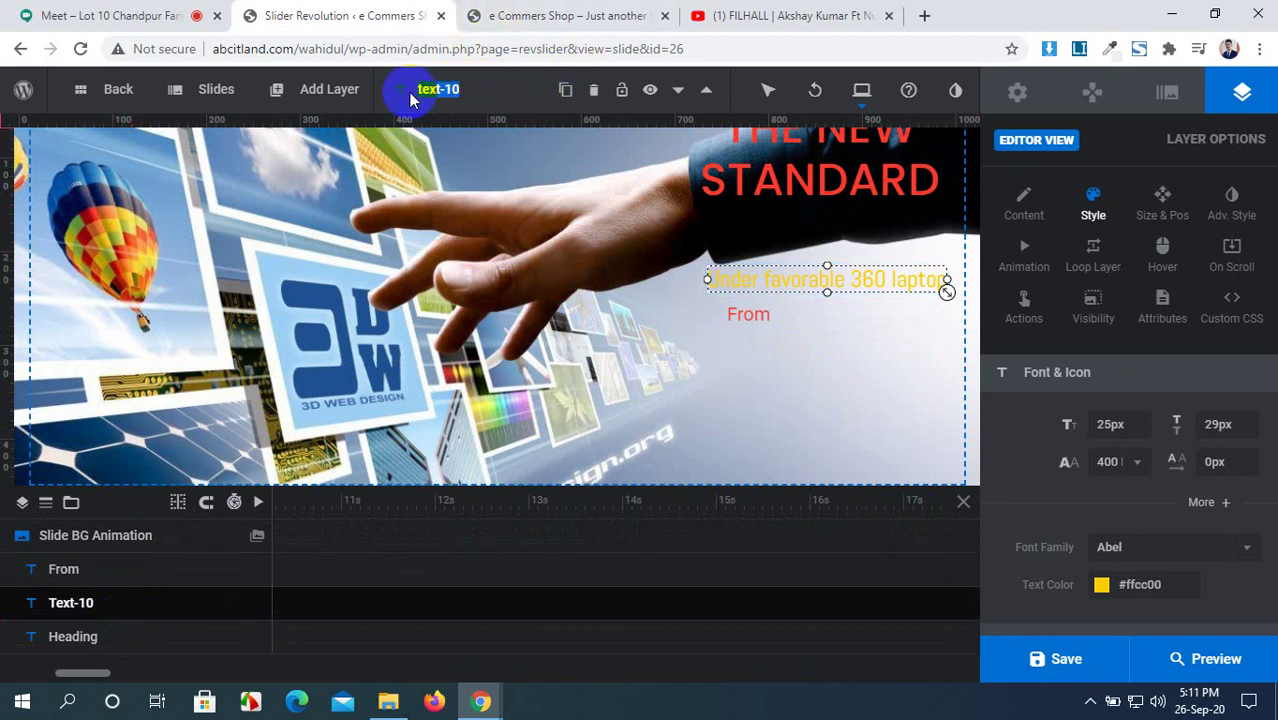
type("under")
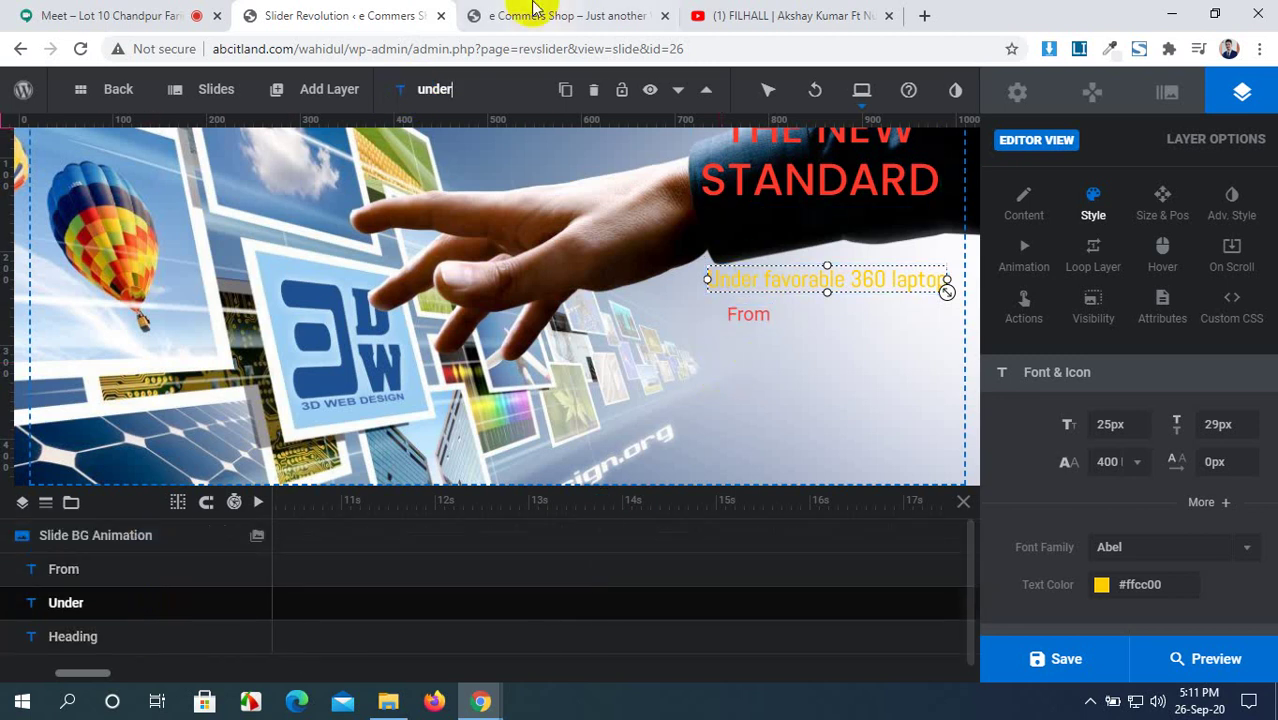
Step: Add a Quick Style Headline text layer for the homepage banner's next line and apply the bold upright Headline preset to it
left_click(586, 12)
left_click(385, 12)
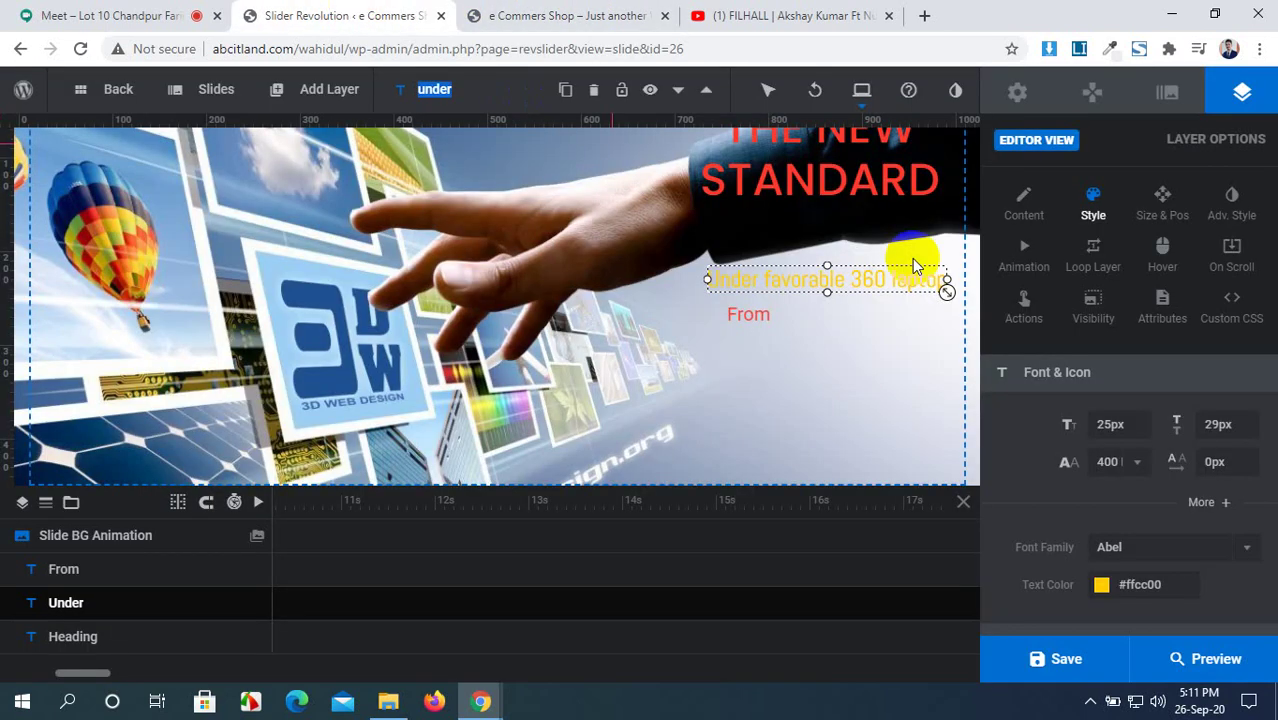
left_click(329, 89)
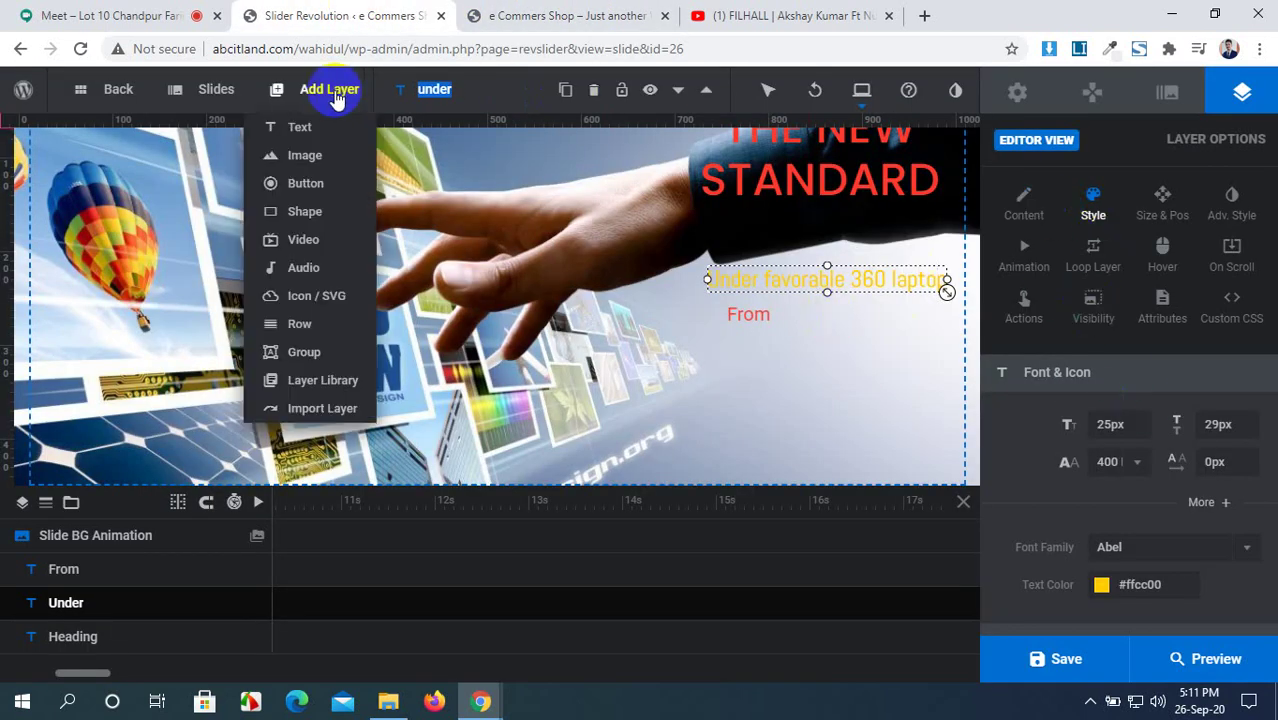
mouse_move(329, 136)
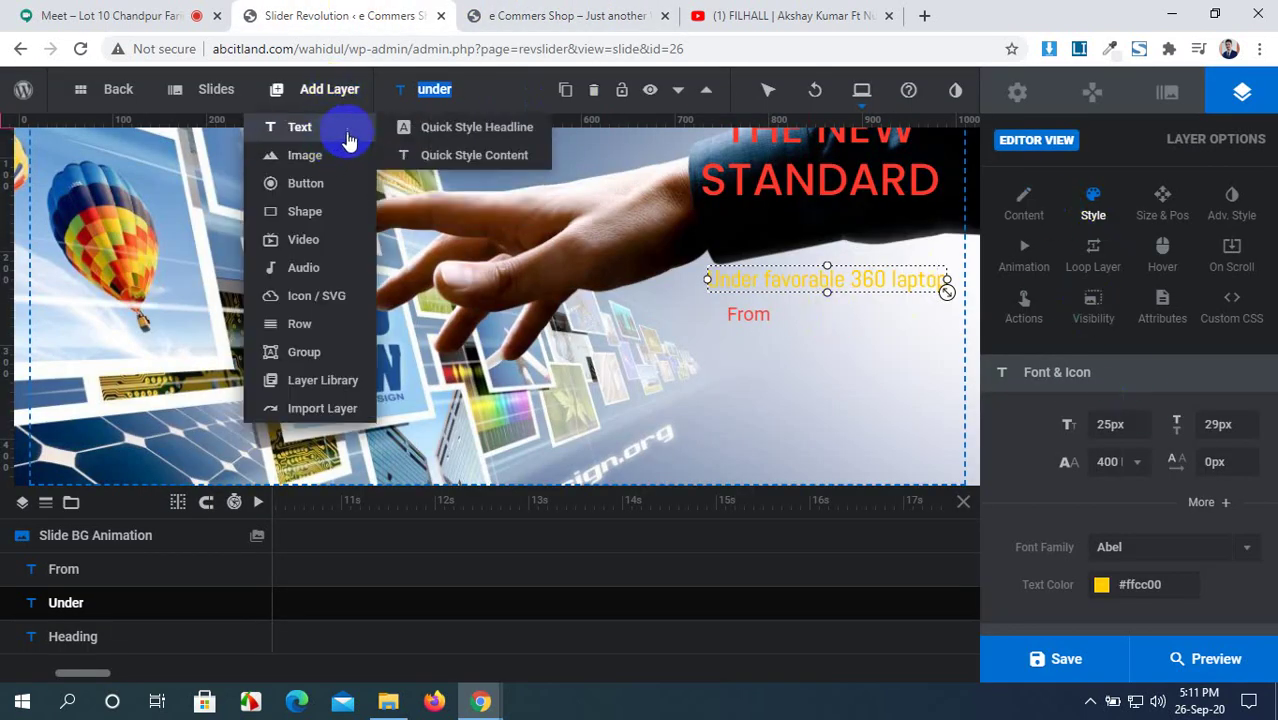
left_click(436, 130)
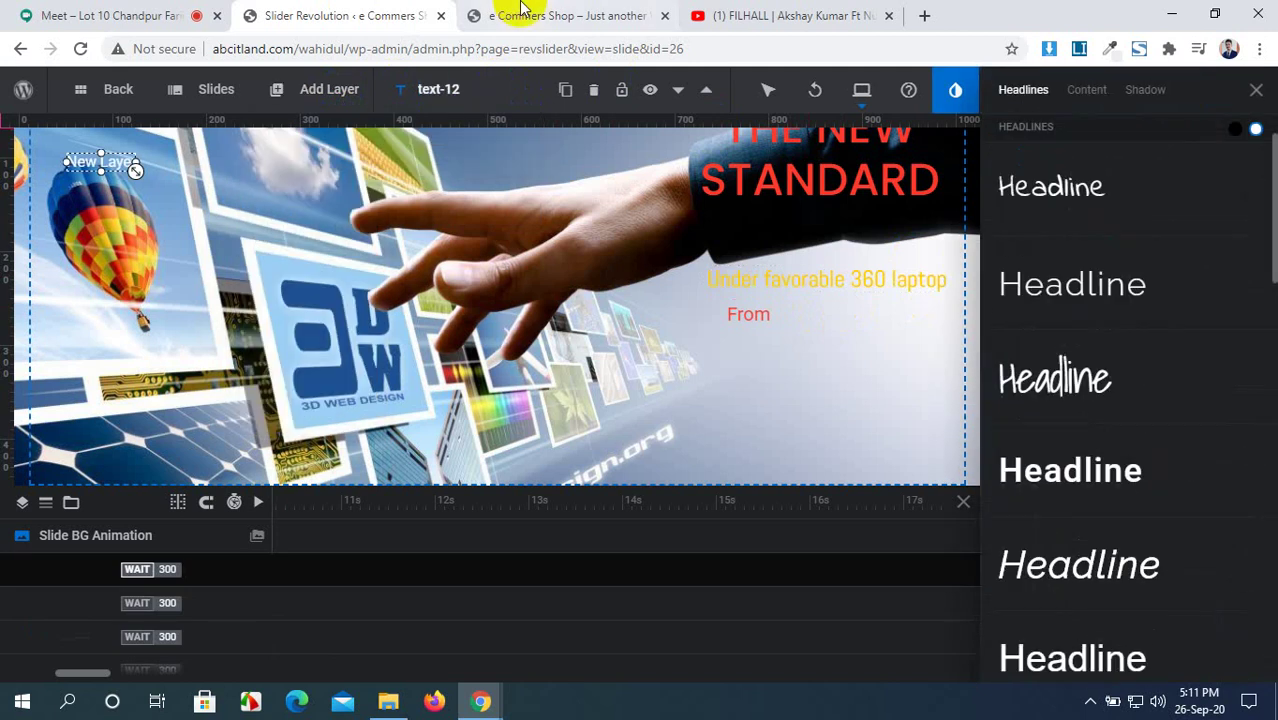
left_click(522, 12)
left_click(300, 12)
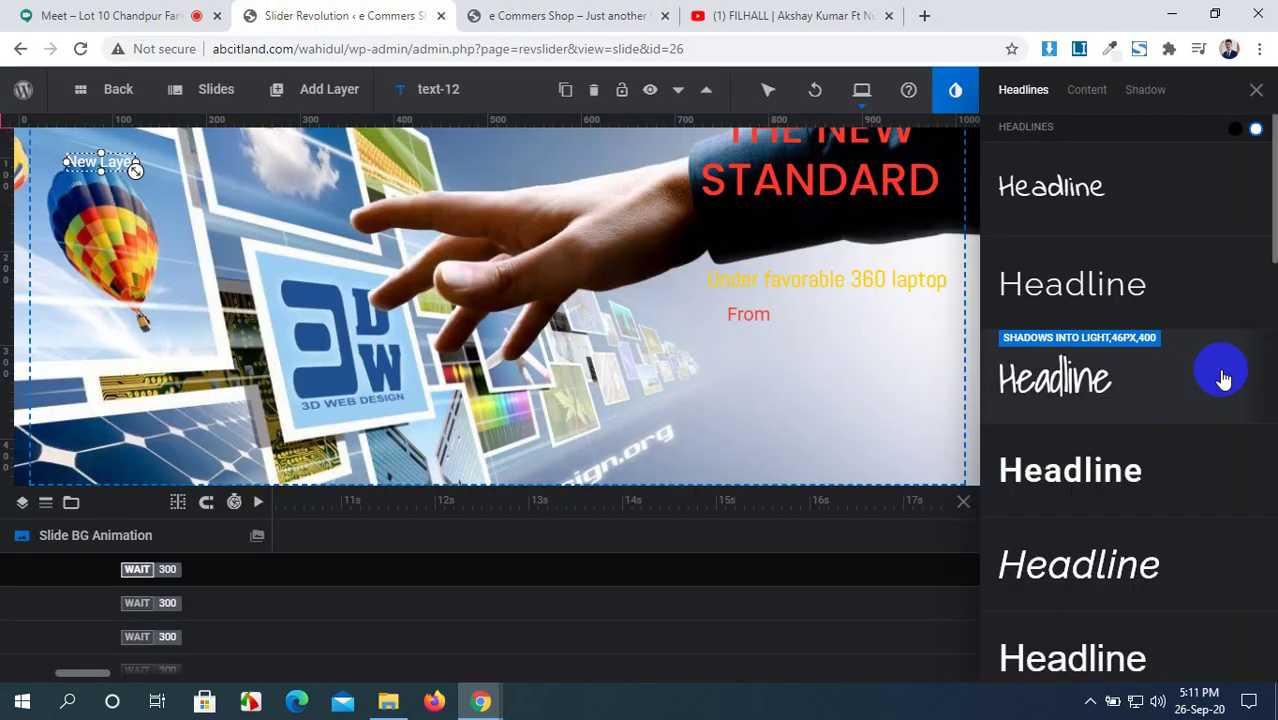
left_click(1100, 477)
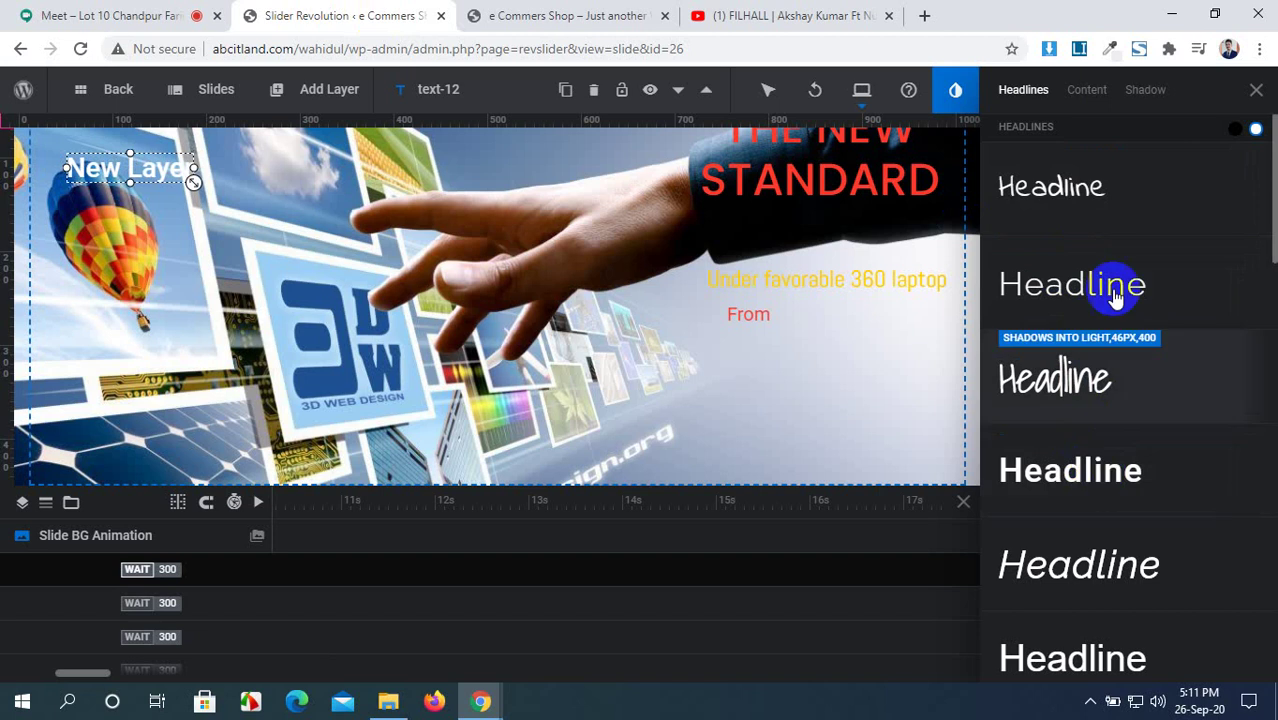
left_click(1254, 91)
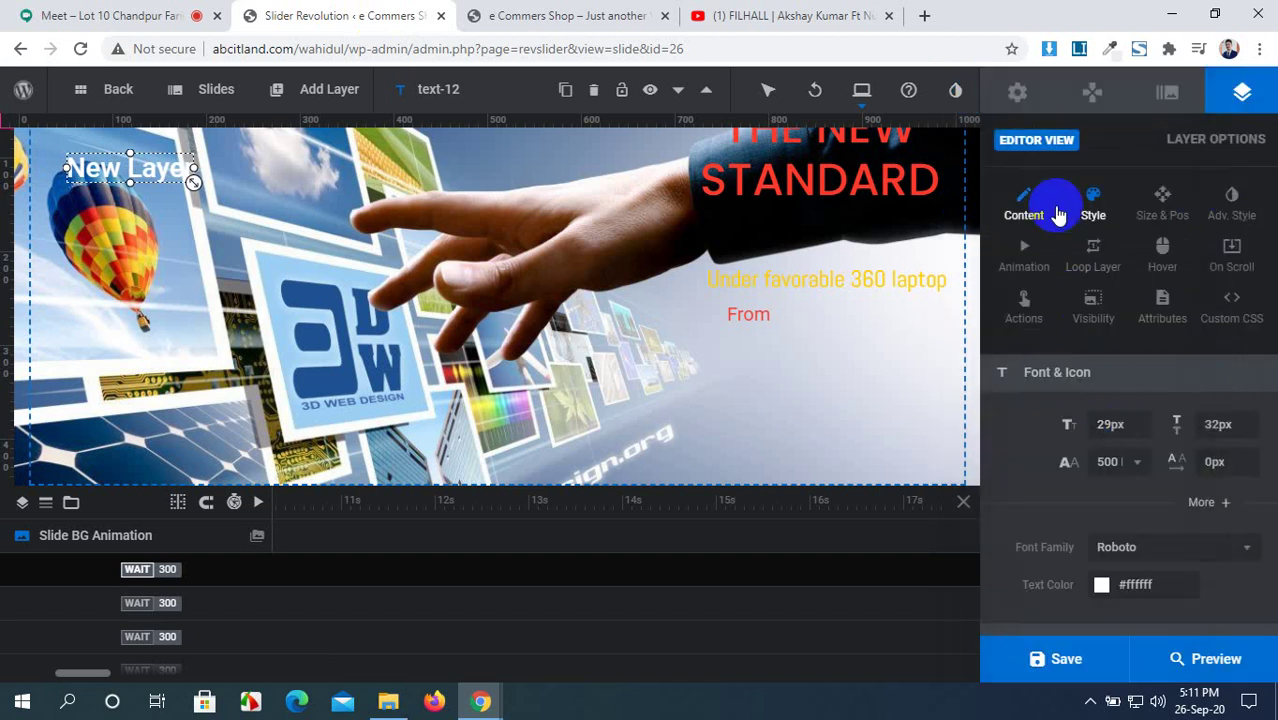
Step: Replace the new layer's placeholder text with "$5000" and move it just below and to the right of the "From" text
left_click(1024, 203)
left_click_drag(1080, 466, 999, 482)
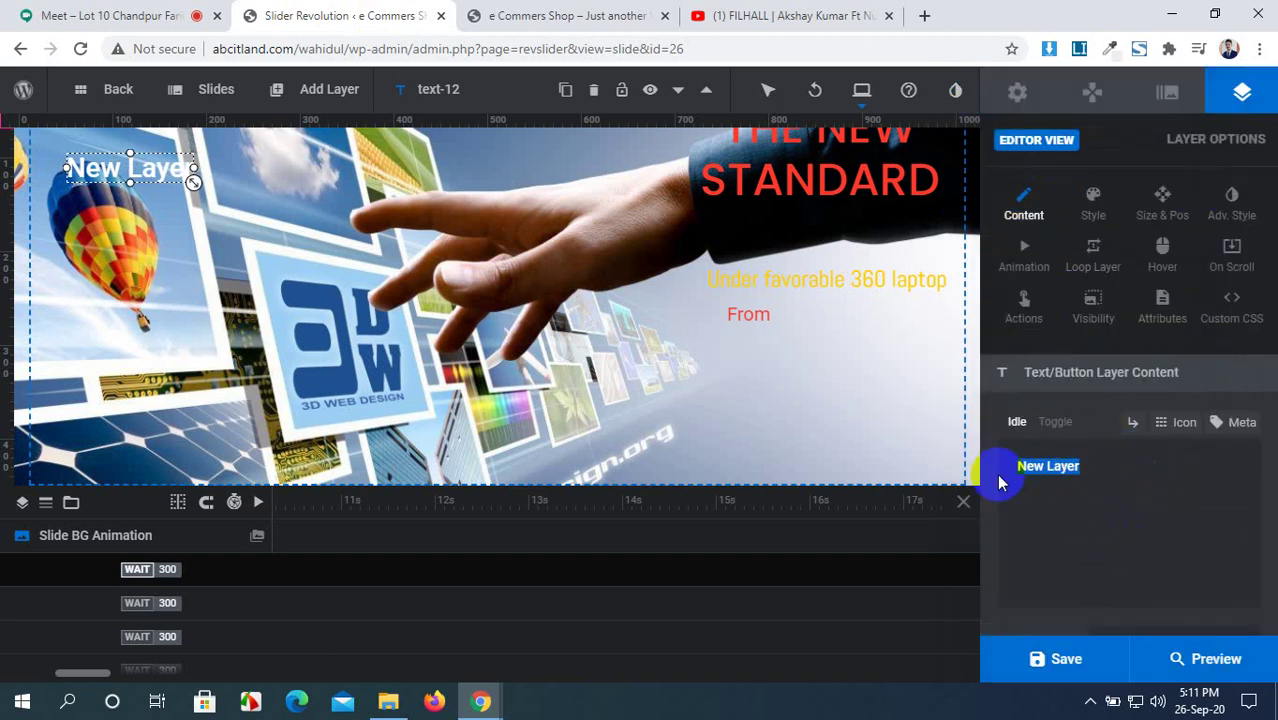
type("$")
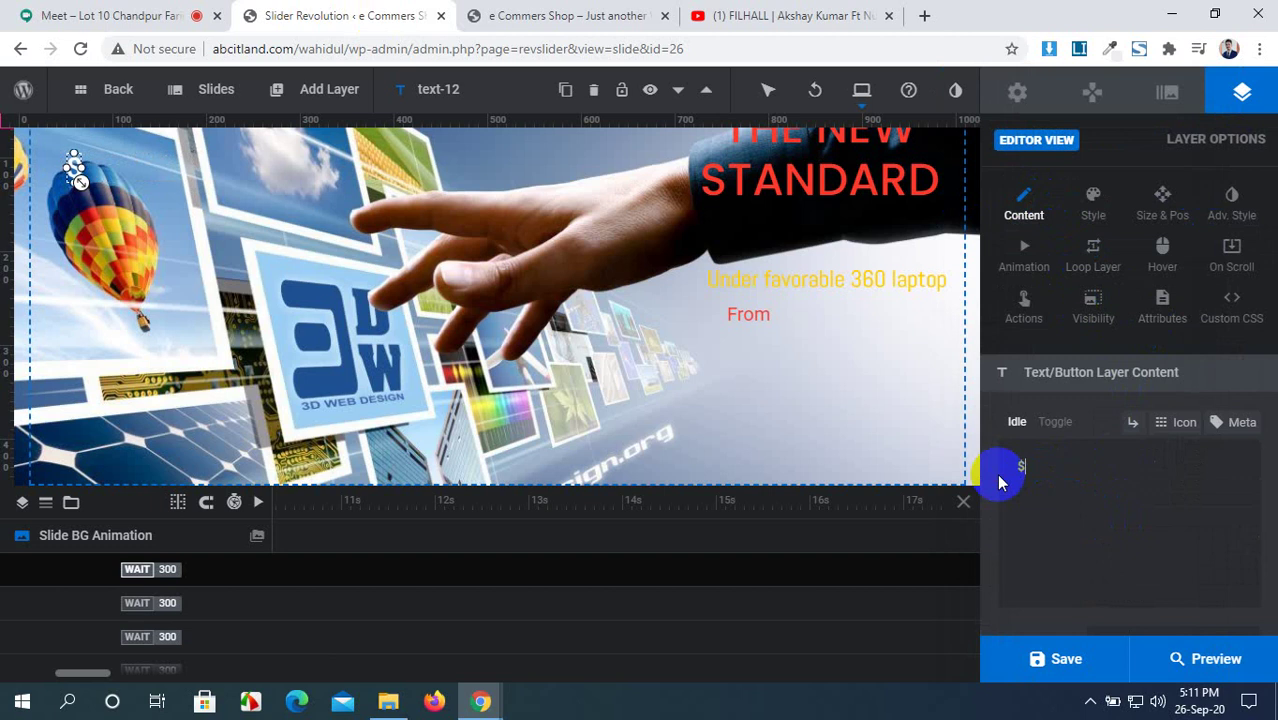
type("5000")
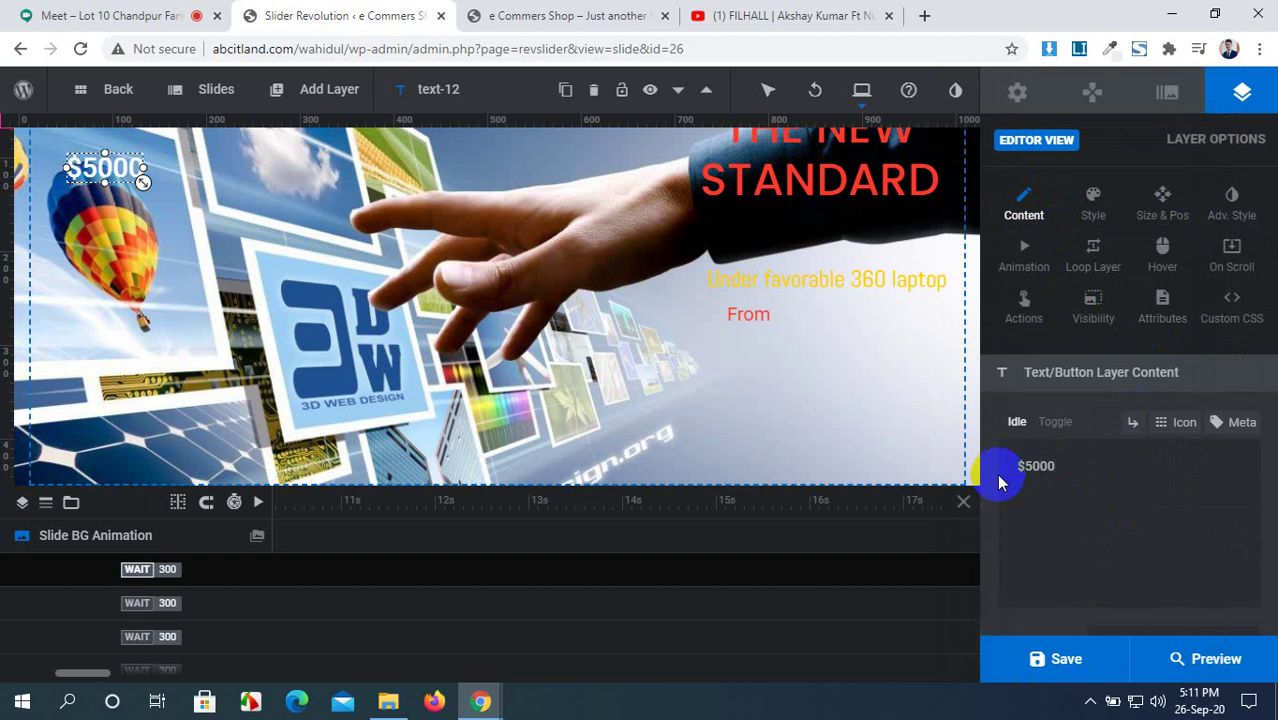
left_click_drag(112, 167, 815, 340)
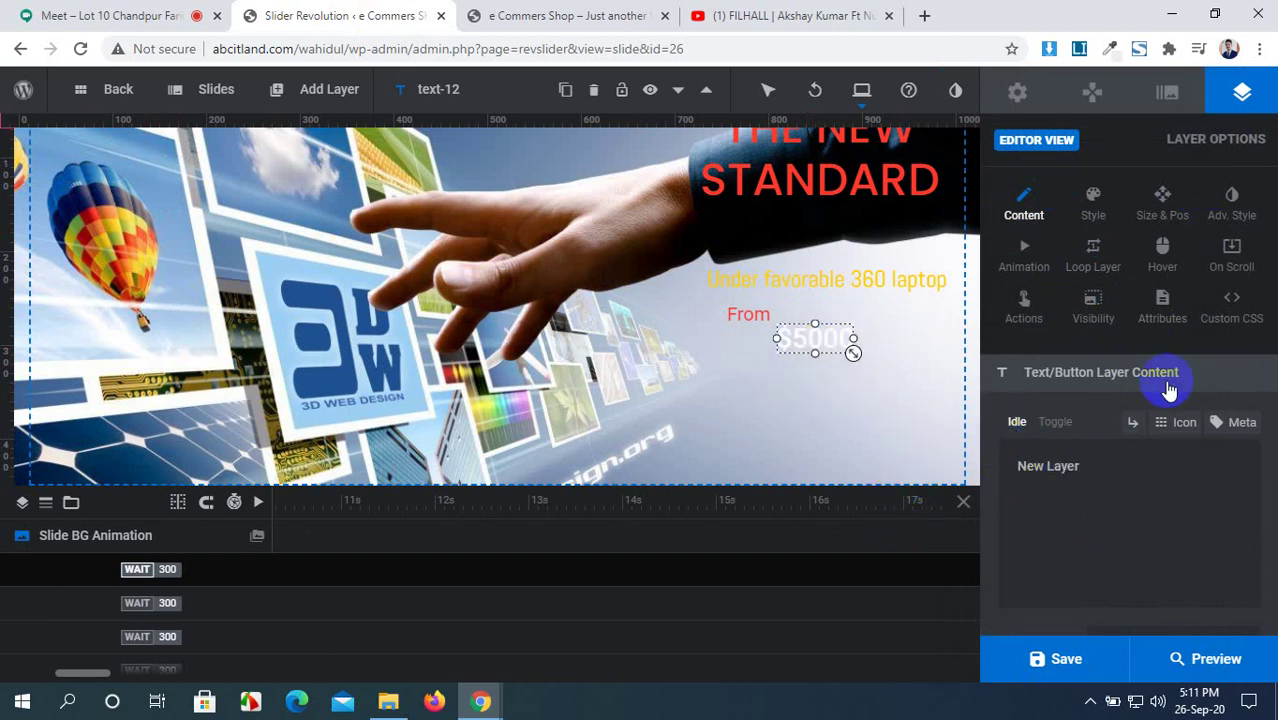
Step: Set the "$5000" layer's text color to the blue #007aff preset and save the slide
left_click(1091, 236)
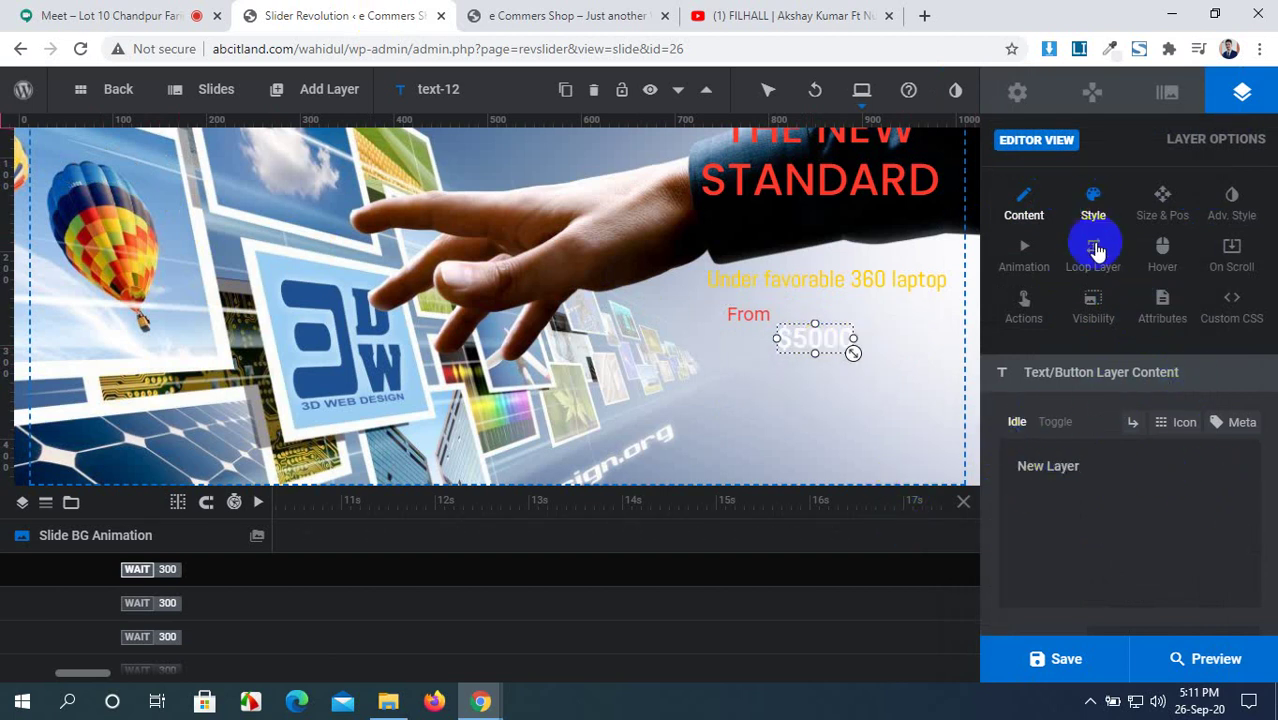
scroll(1146, 512, "down", 1)
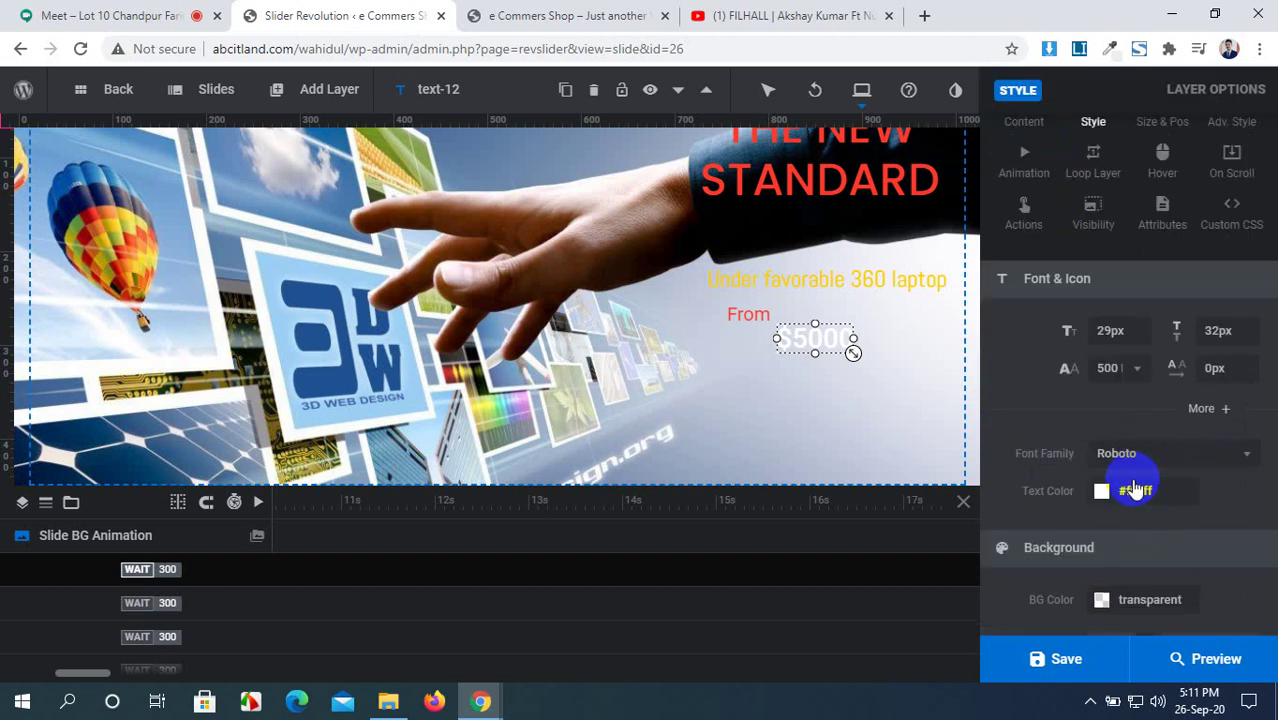
left_click(1136, 490)
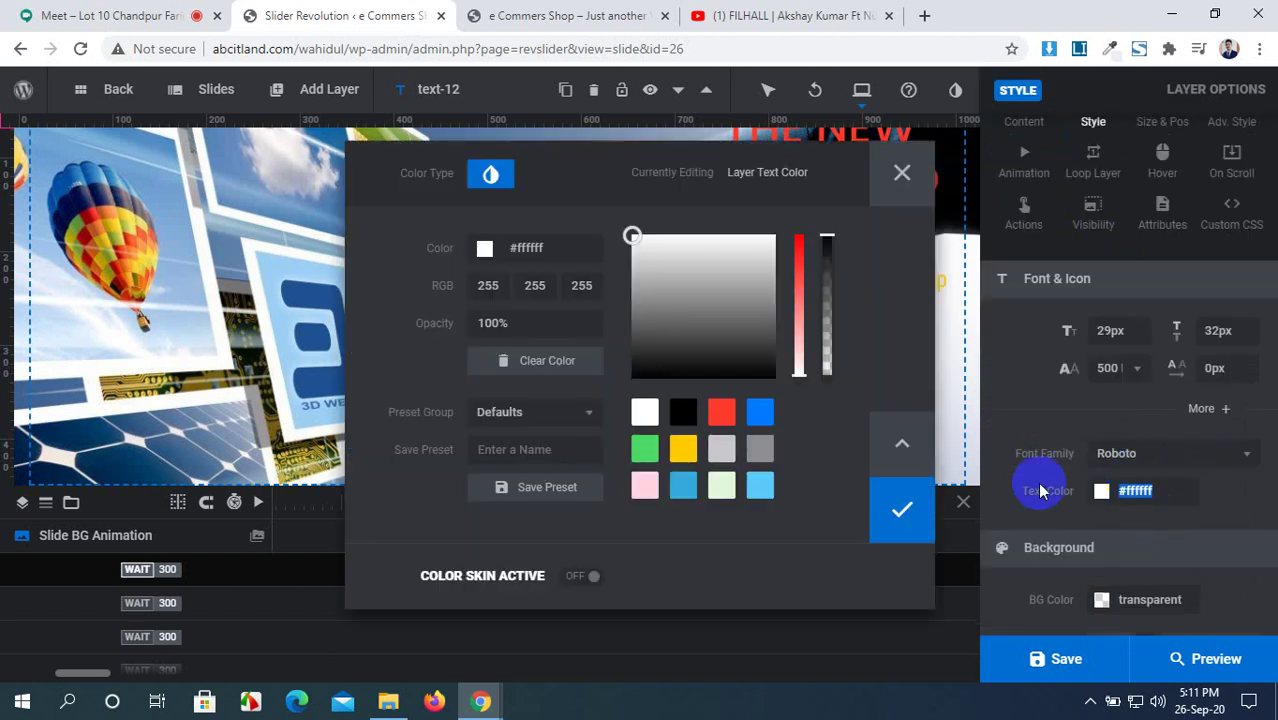
left_click(760, 413)
left_click(902, 510)
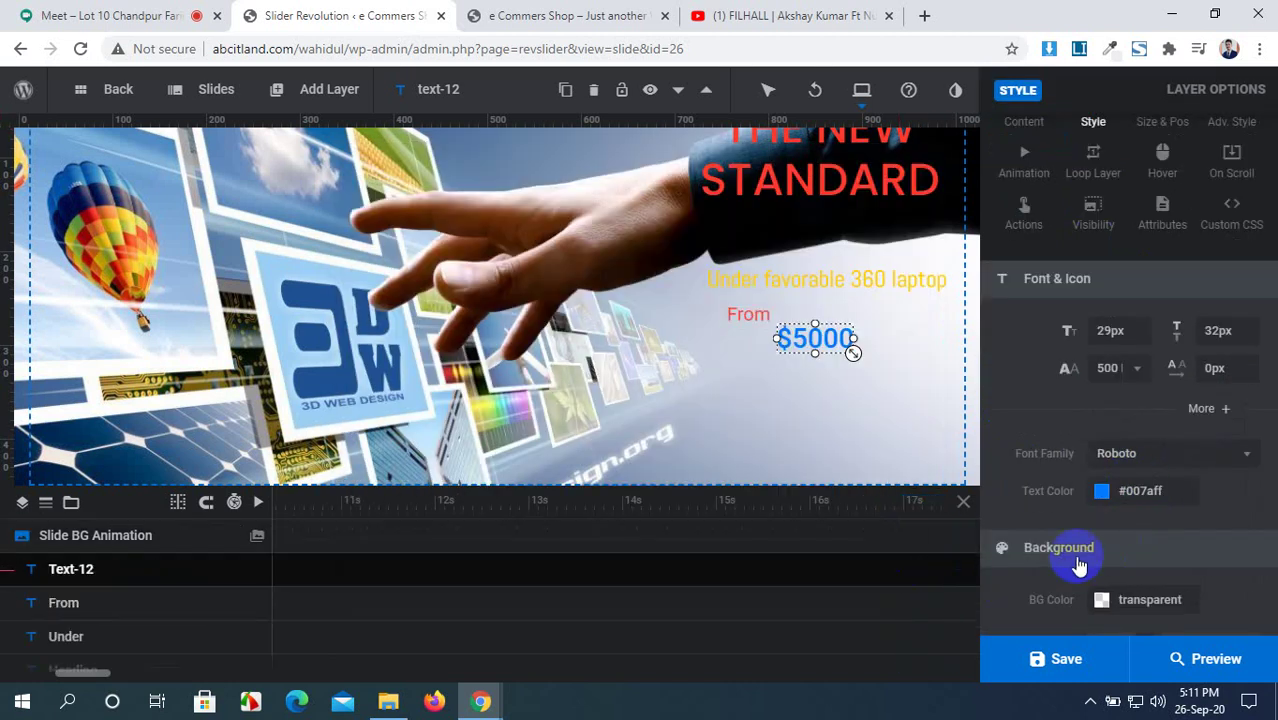
left_click(1060, 659)
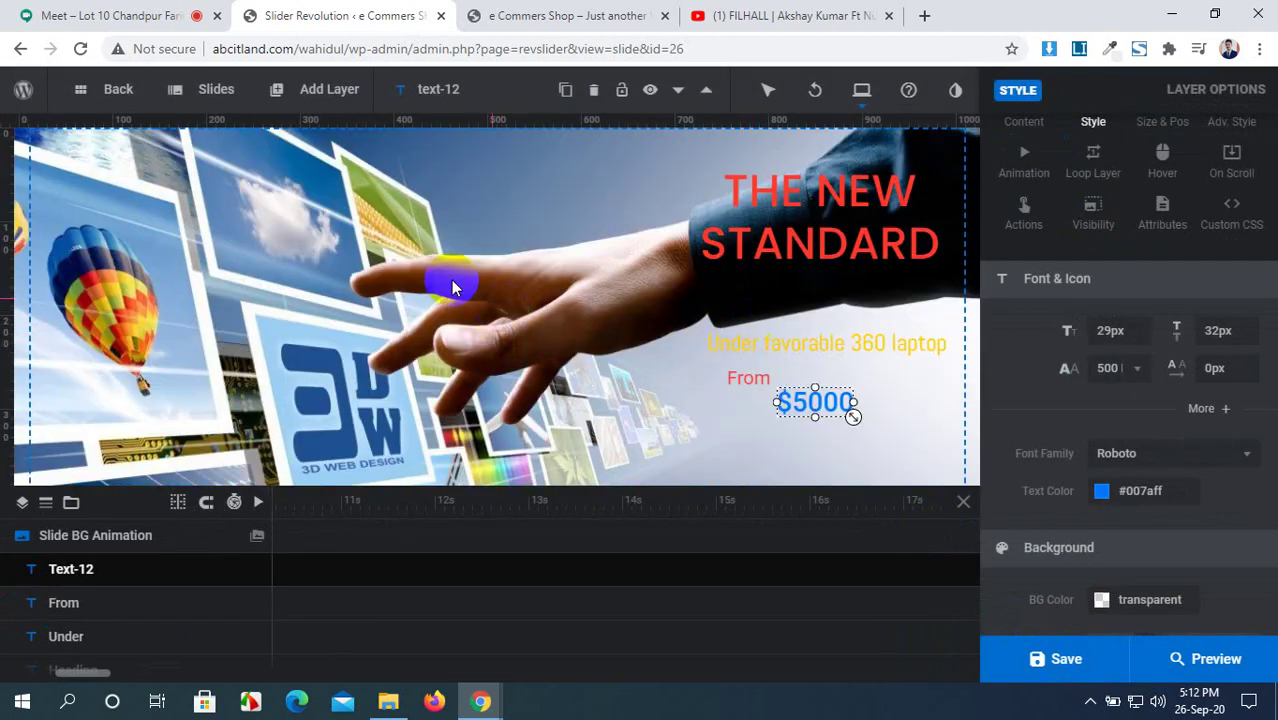
Step: Rename the price text layer as "$5000", matching its content
scroll(1040, 388, "down", 1)
scroll(1040, 388, "down", 1)
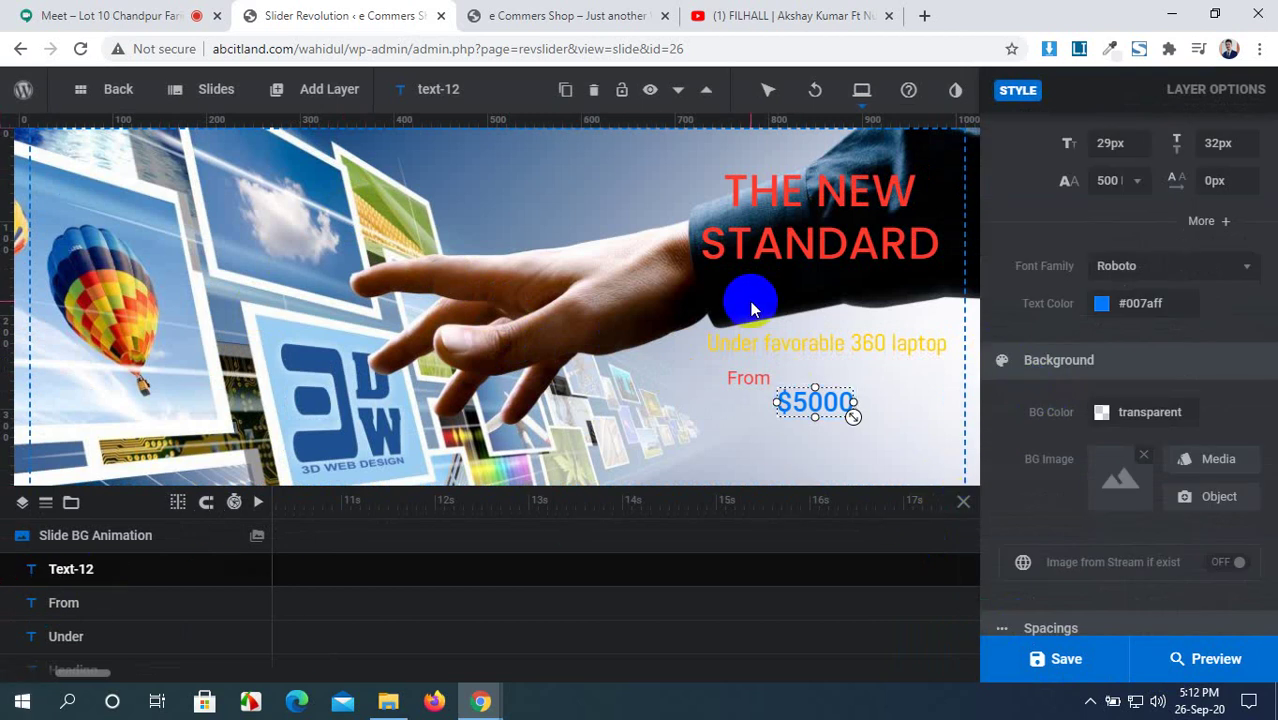
scroll(23, 579, "down", 1)
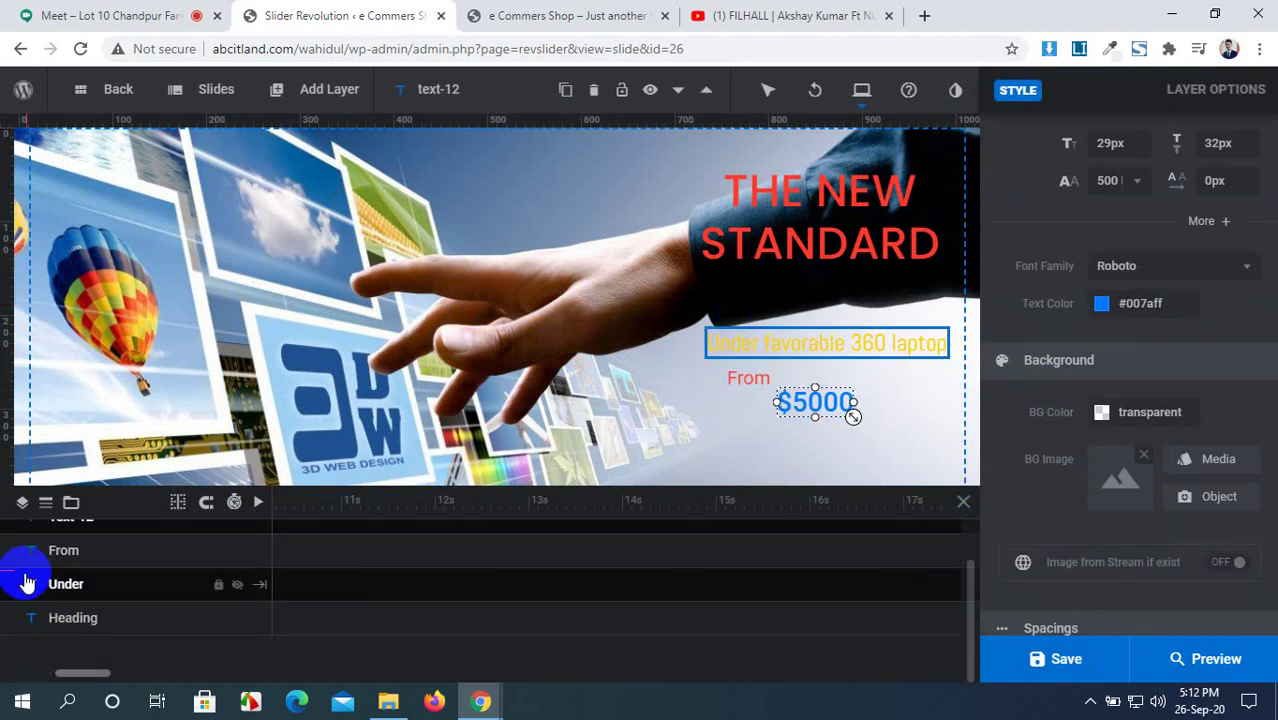
scroll(88, 608, "up", 1)
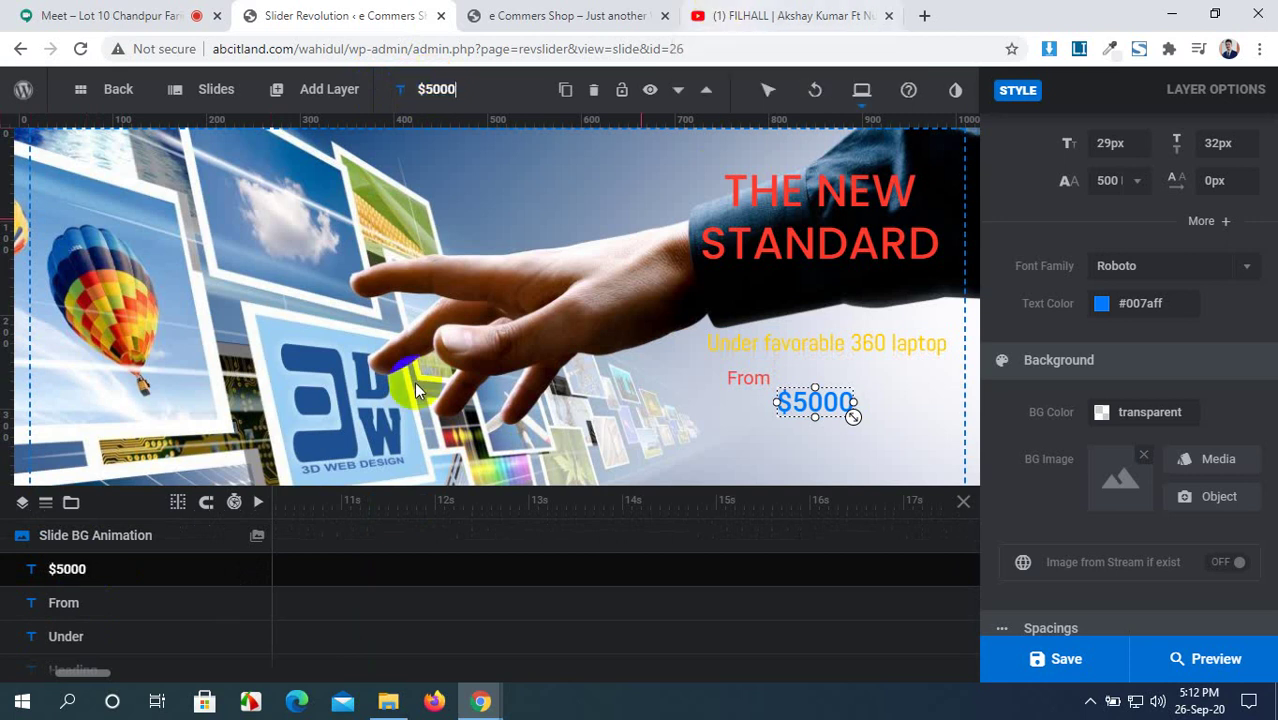
Step: Try to move the Heading layer to the top of the timeline's layer list
scroll(158, 608, "down", 1)
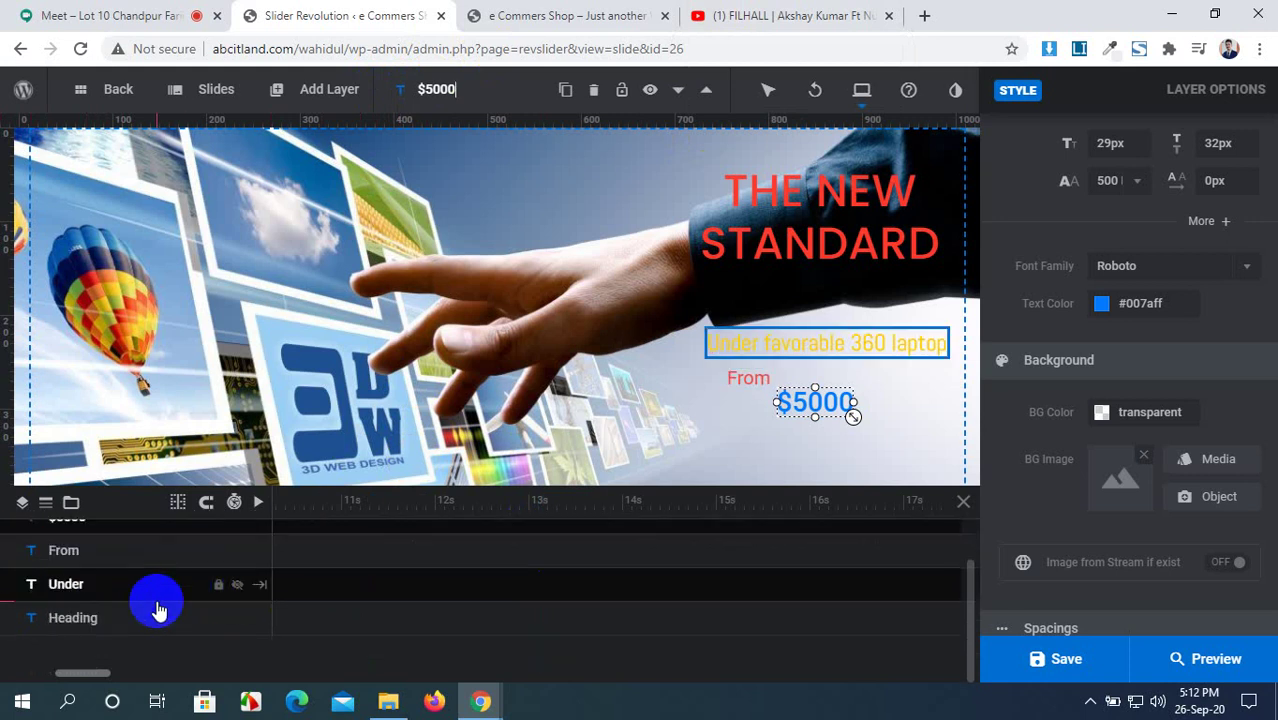
left_click_drag(150, 620, 145, 540)
scroll(148, 568, "up", 1)
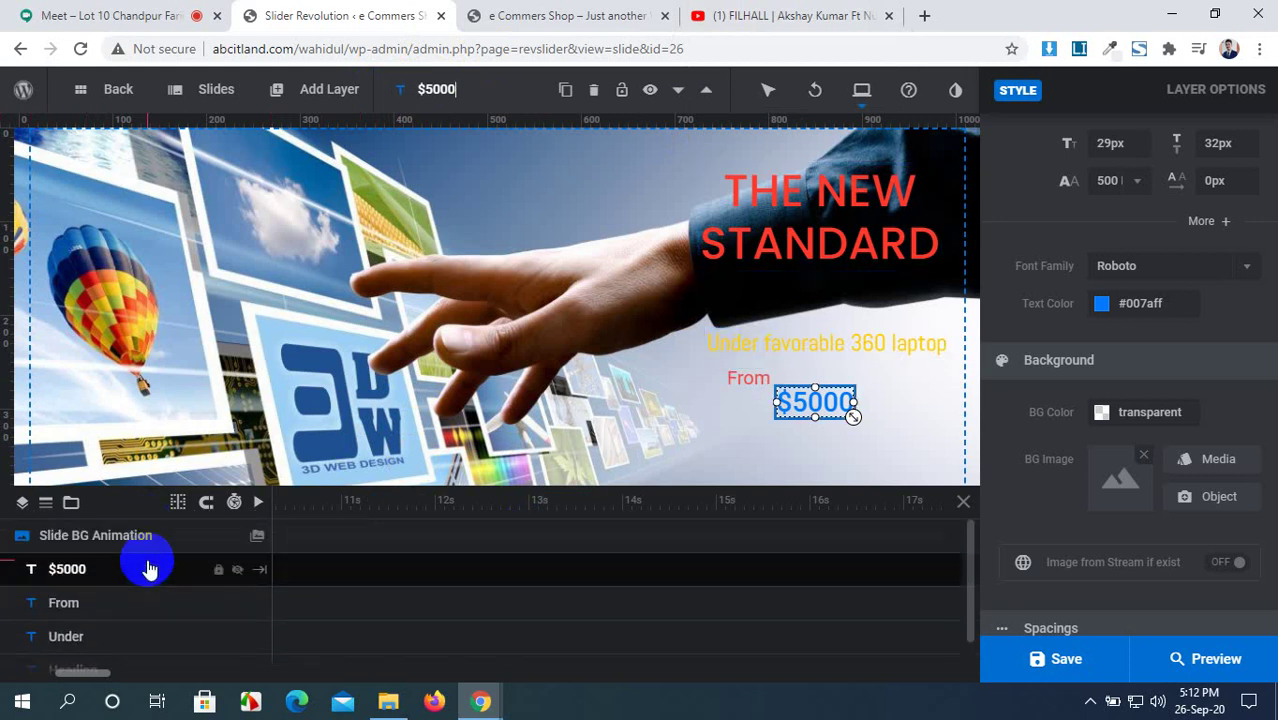
scroll(136, 655, "down", 1)
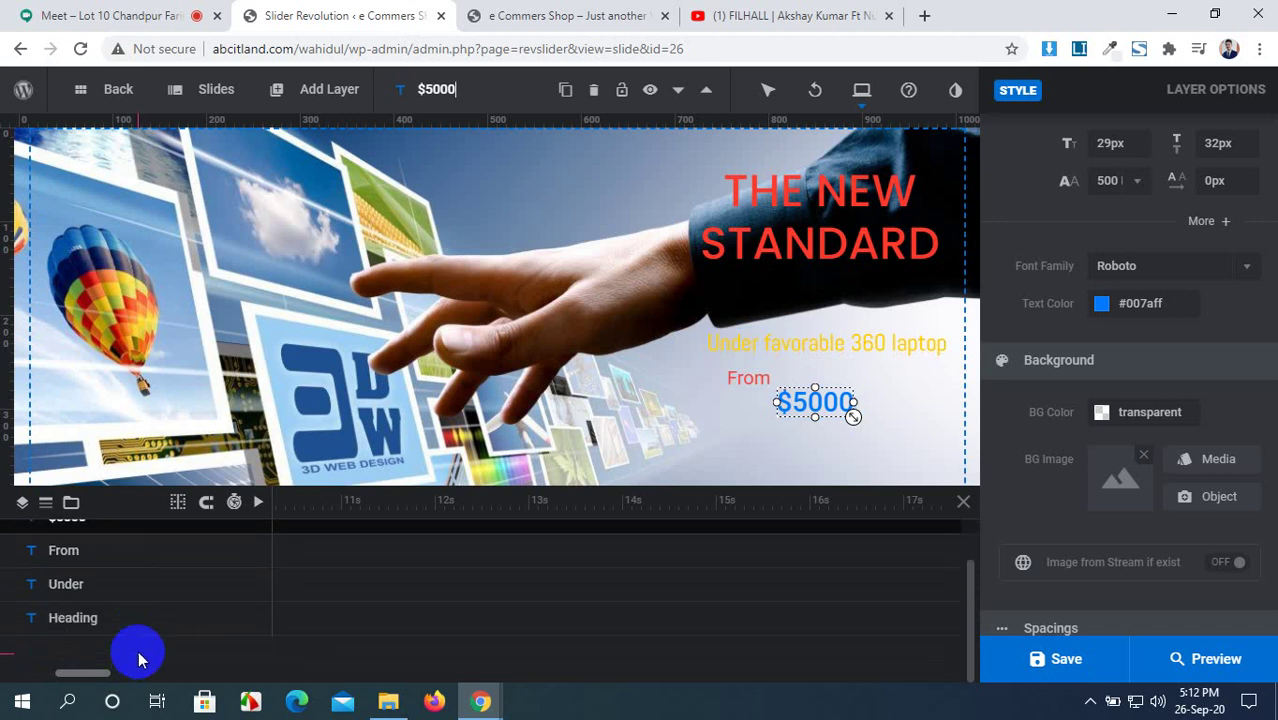
left_click_drag(124, 624, 131, 542)
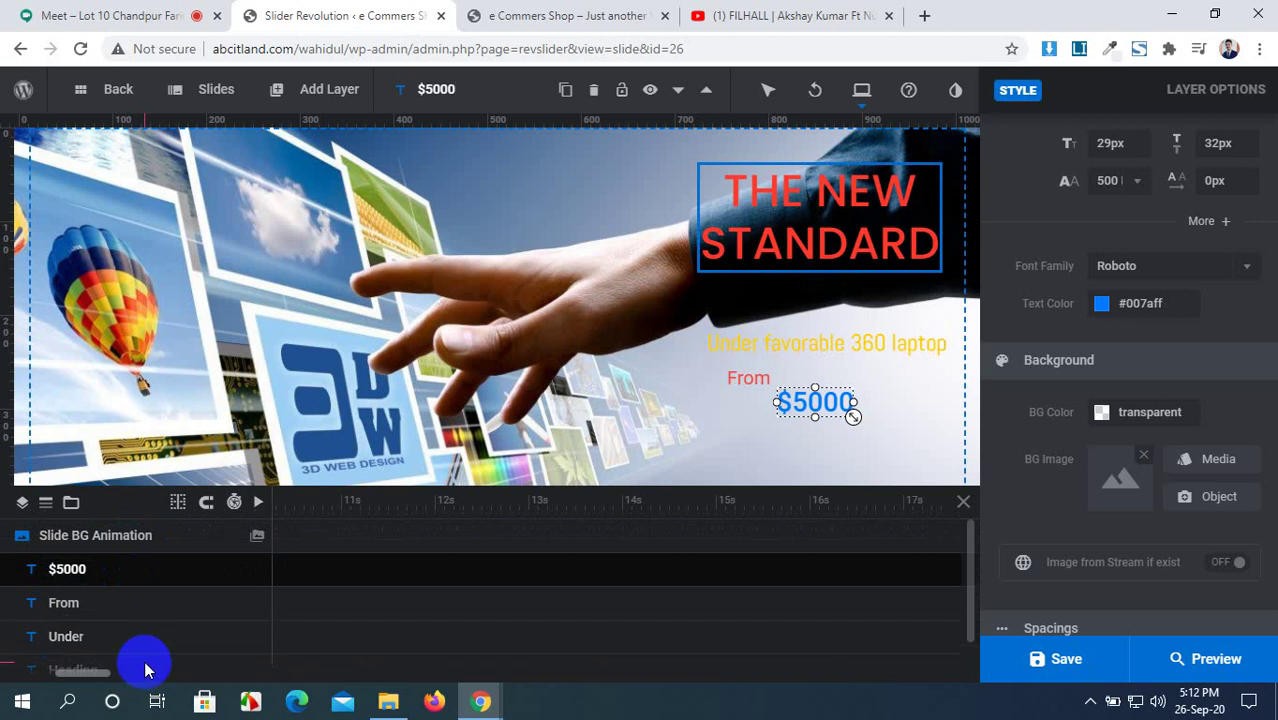
scroll(144, 661, "down", 1)
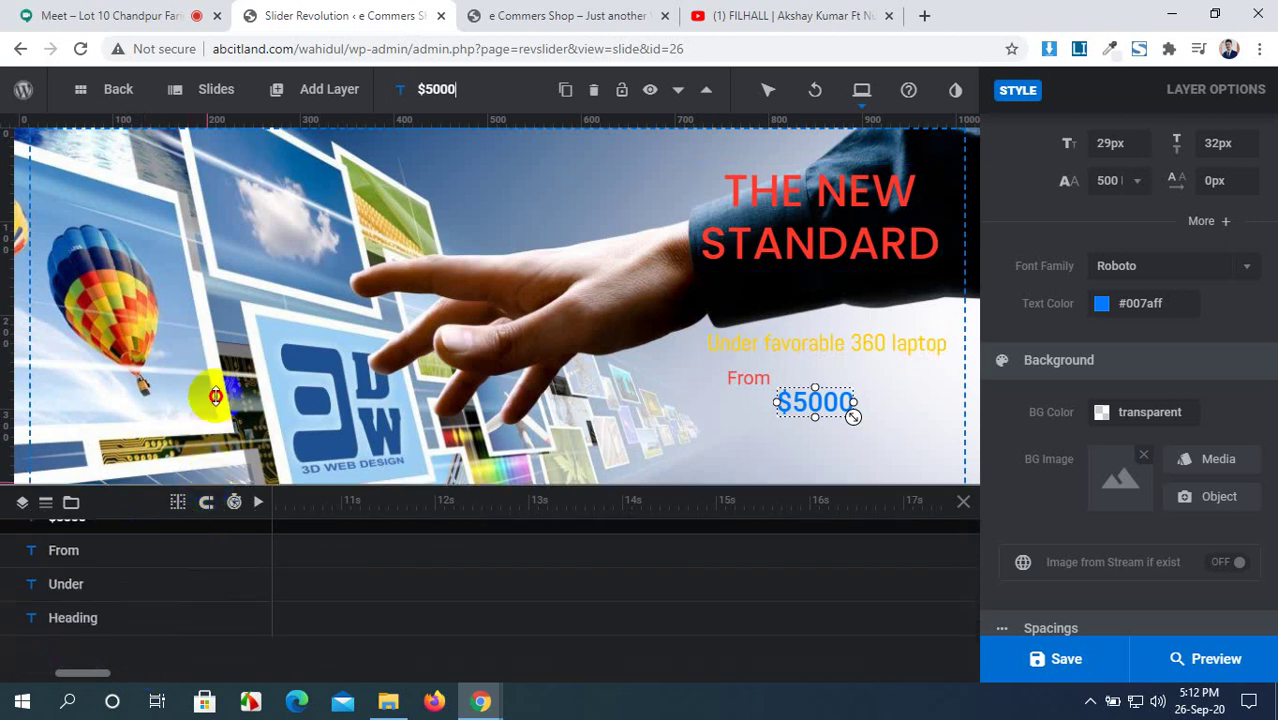
Step: Enlarge the timeline area and reorder its layers as Heading, Under, From and $5000
left_click_drag(215, 396, 206, 396)
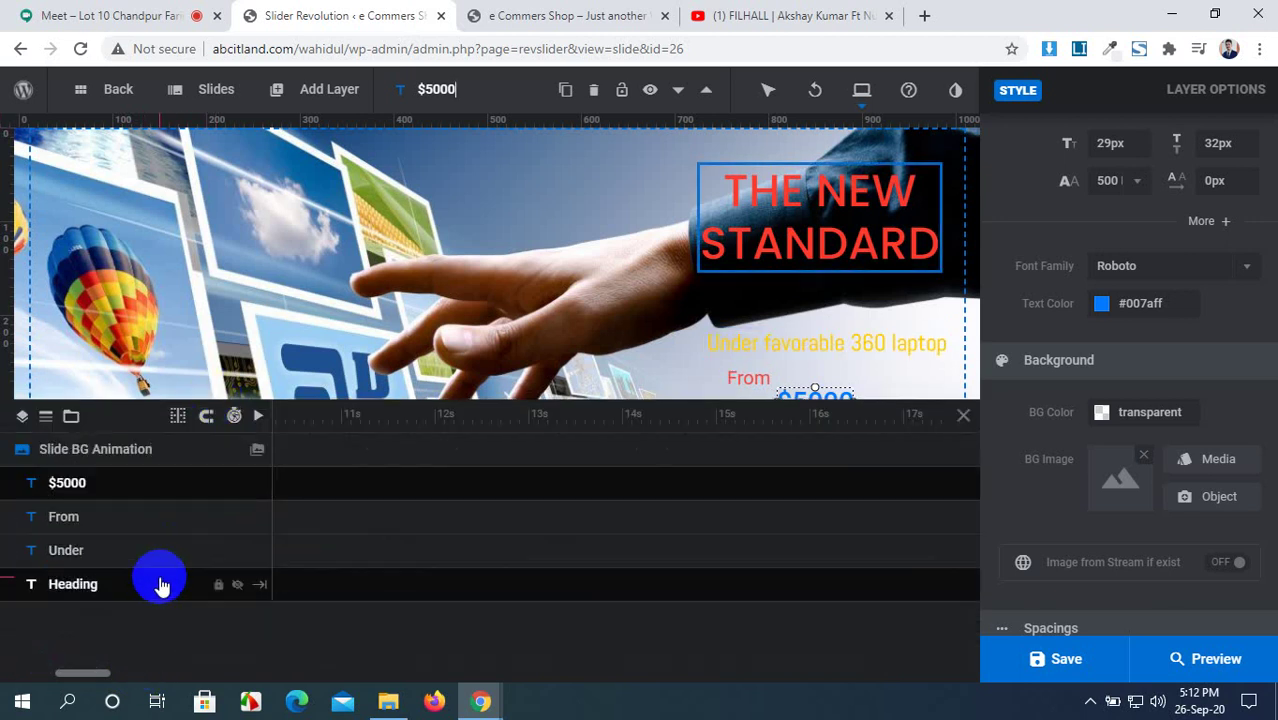
left_click_drag(160, 586, 129, 609)
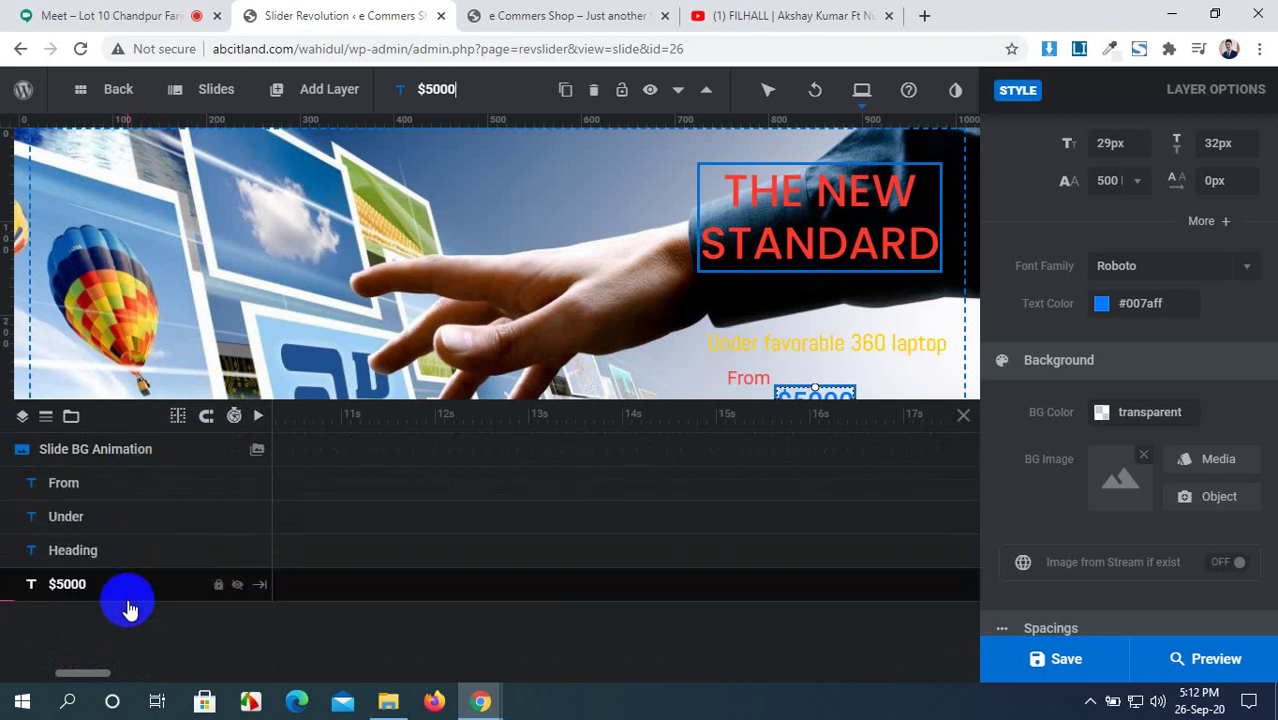
left_click_drag(128, 553, 140, 485)
left_click(119, 555)
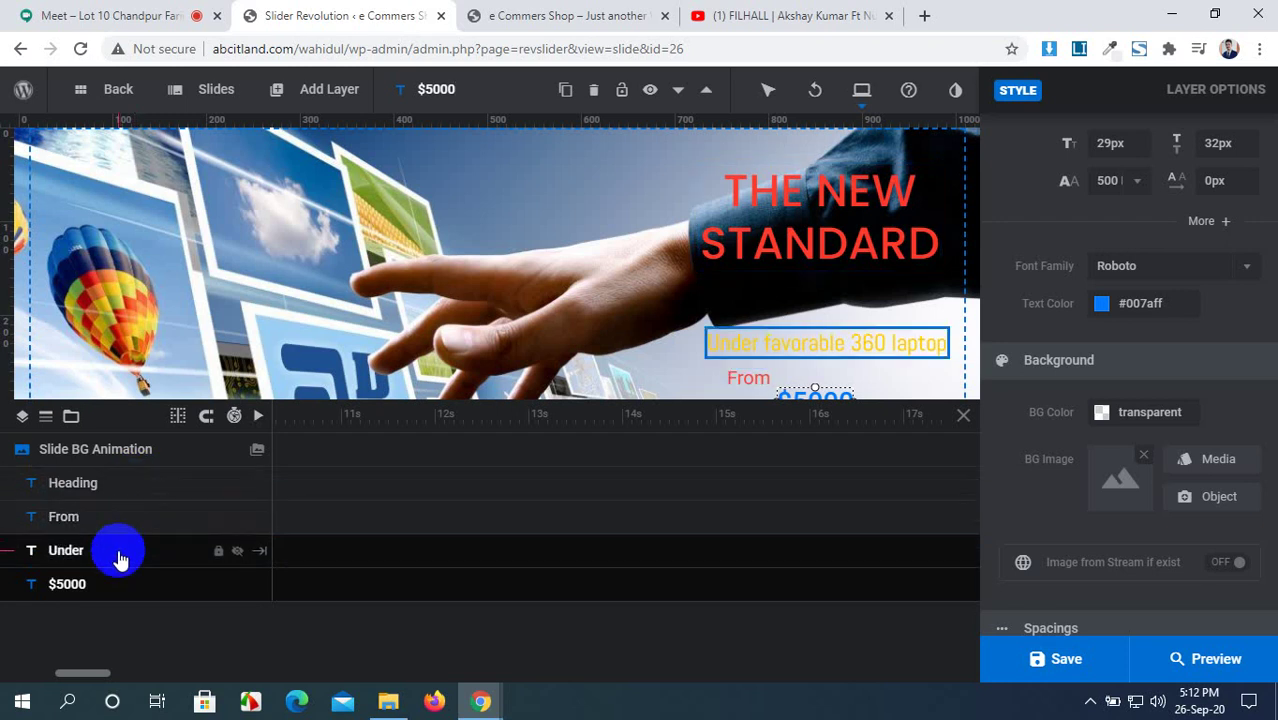
left_click_drag(119, 558, 126, 519)
left_click(208, 580)
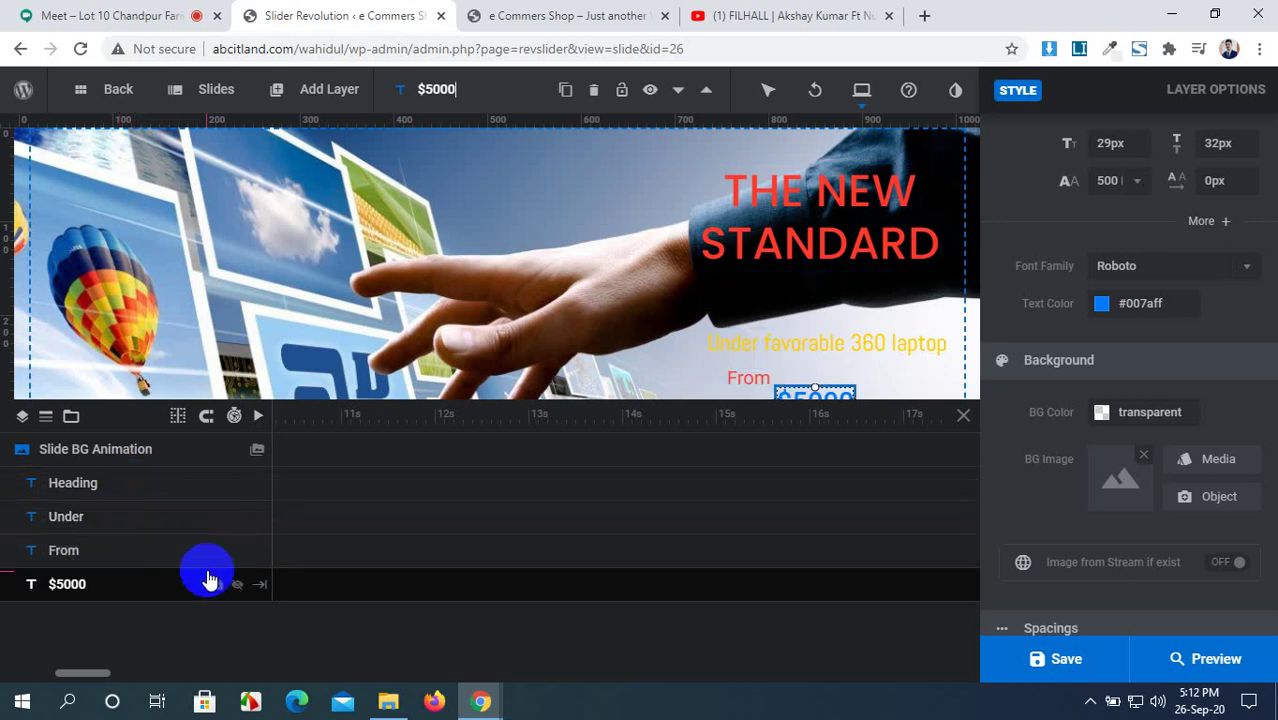
Step: Open the Slide Transitions presets for the Heading layer's In animation, with the timeline area reduced to show the whole text
left_click(171, 488)
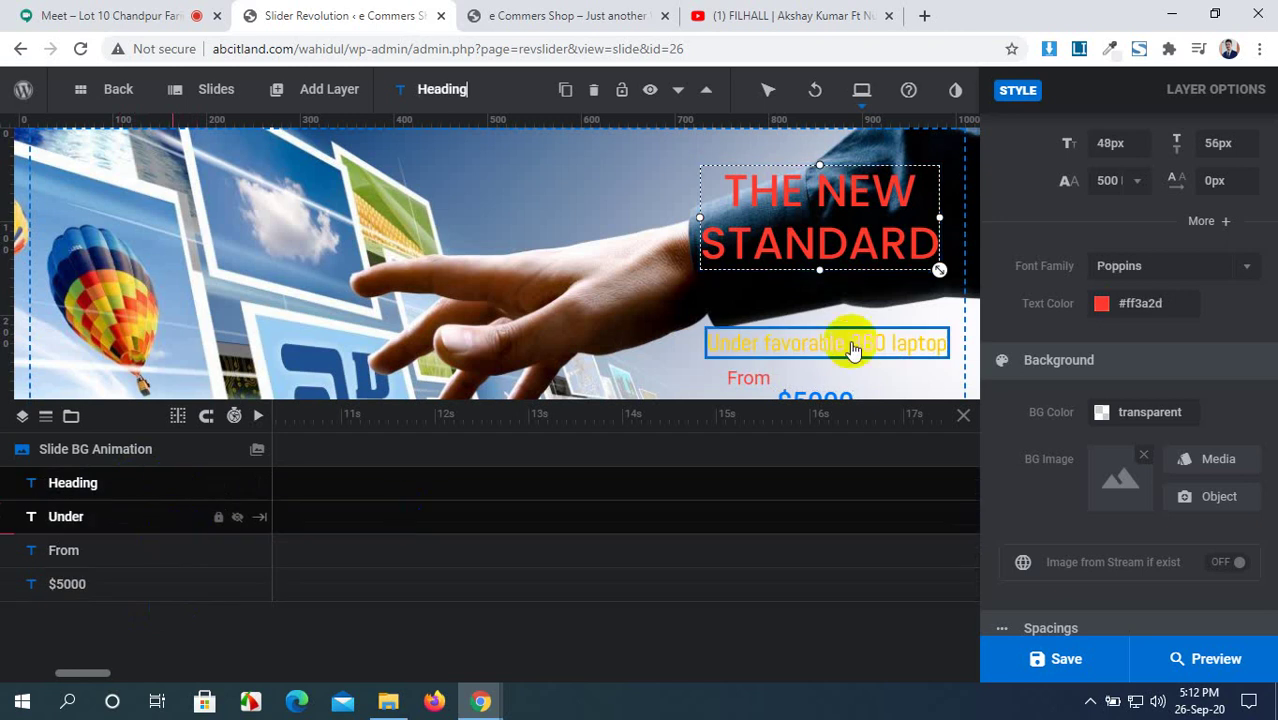
scroll(1098, 371, "up", 3)
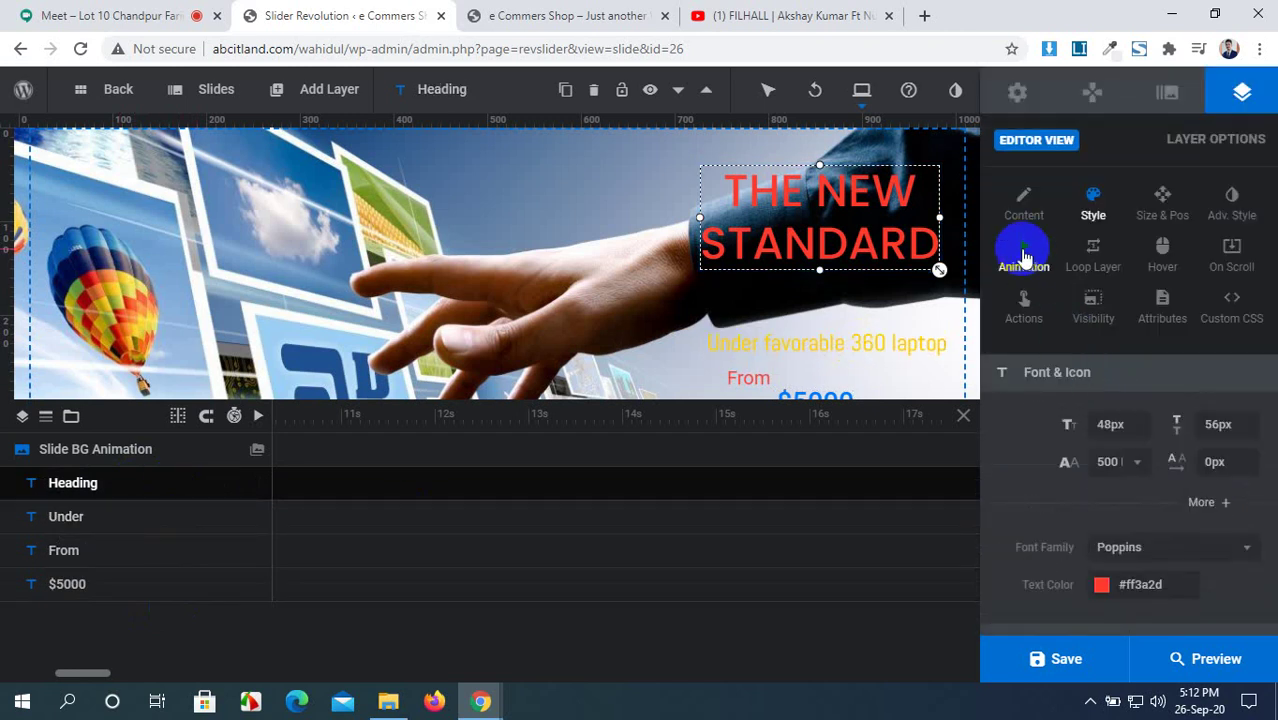
left_click(1024, 258)
left_click(479, 530)
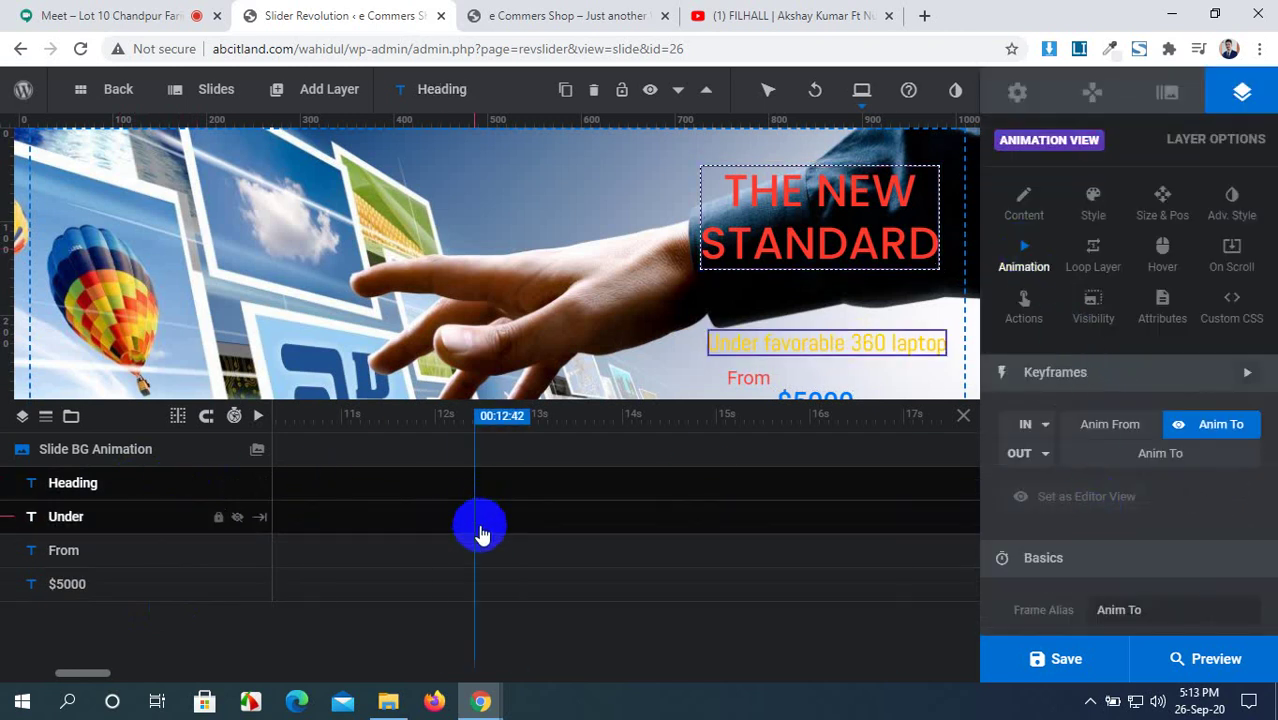
left_click(587, 410)
left_click_drag(599, 401, 619, 478)
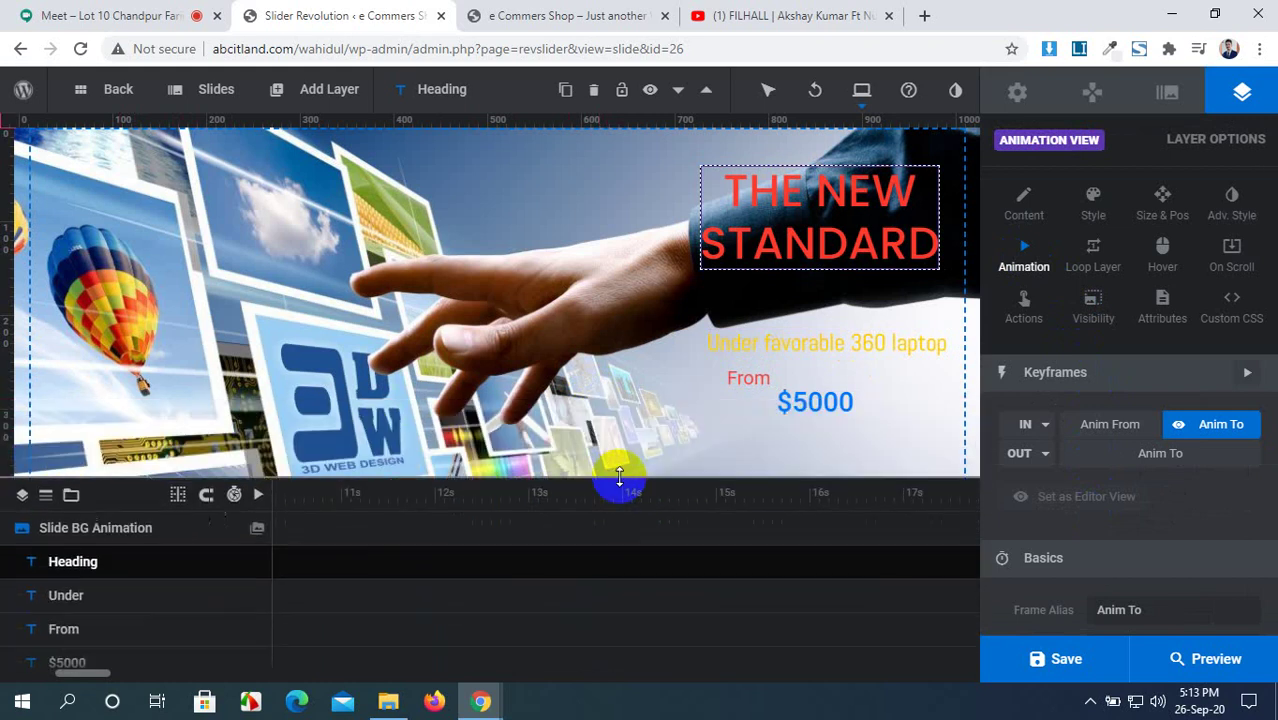
left_click(1048, 426)
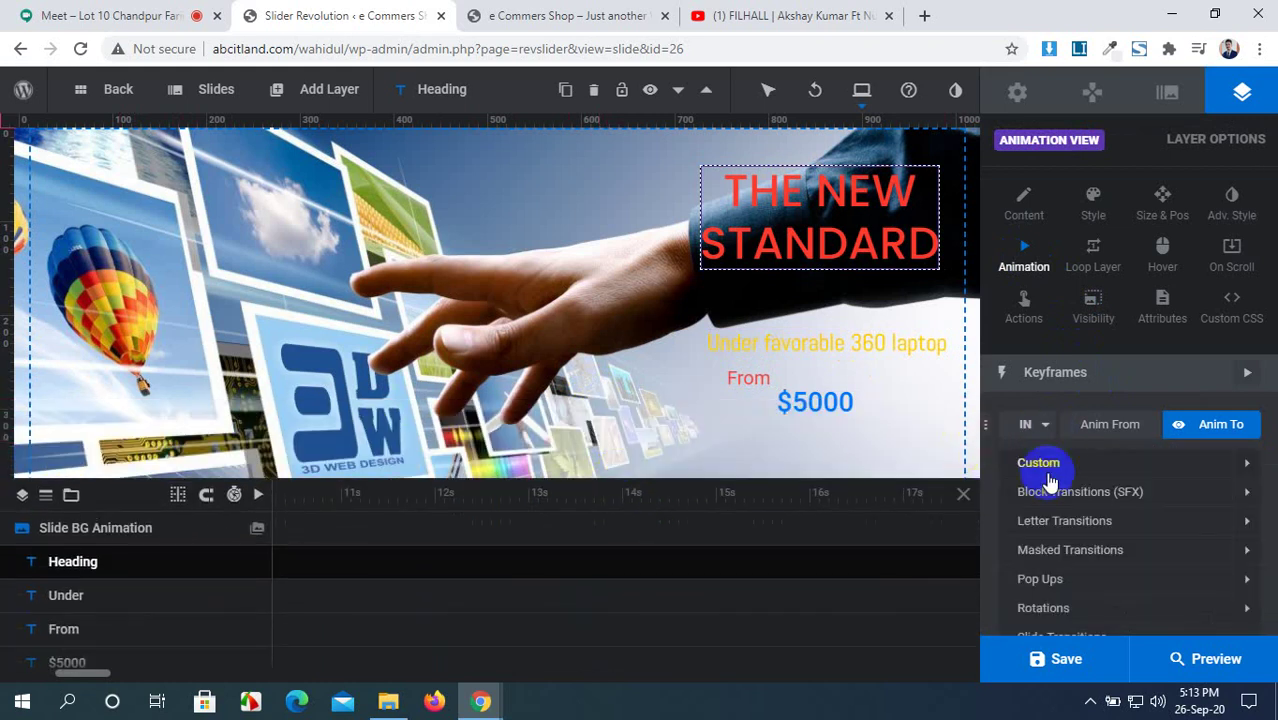
scroll(1083, 556, "down", 1)
left_click(1090, 546)
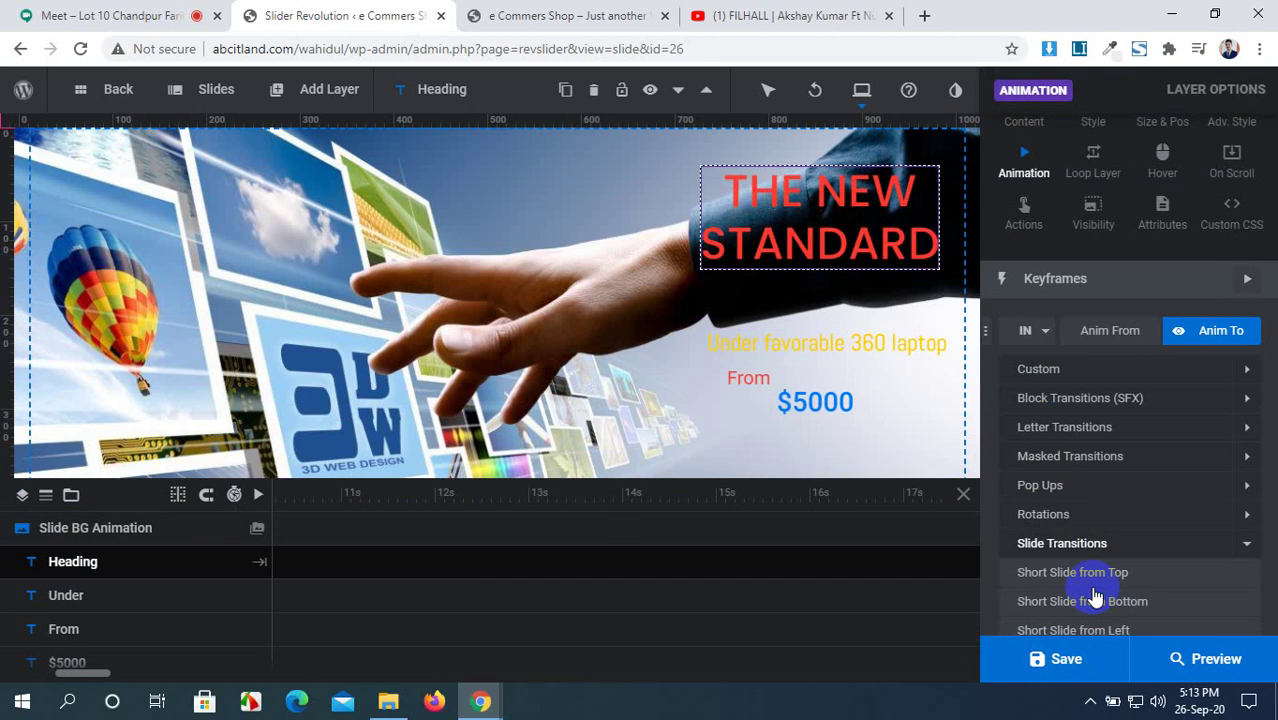
Step: Preview the short slide presets from each side and Long Slide from Top on the Heading layer
left_click(1098, 574)
scroll(1100, 578, "down", 1)
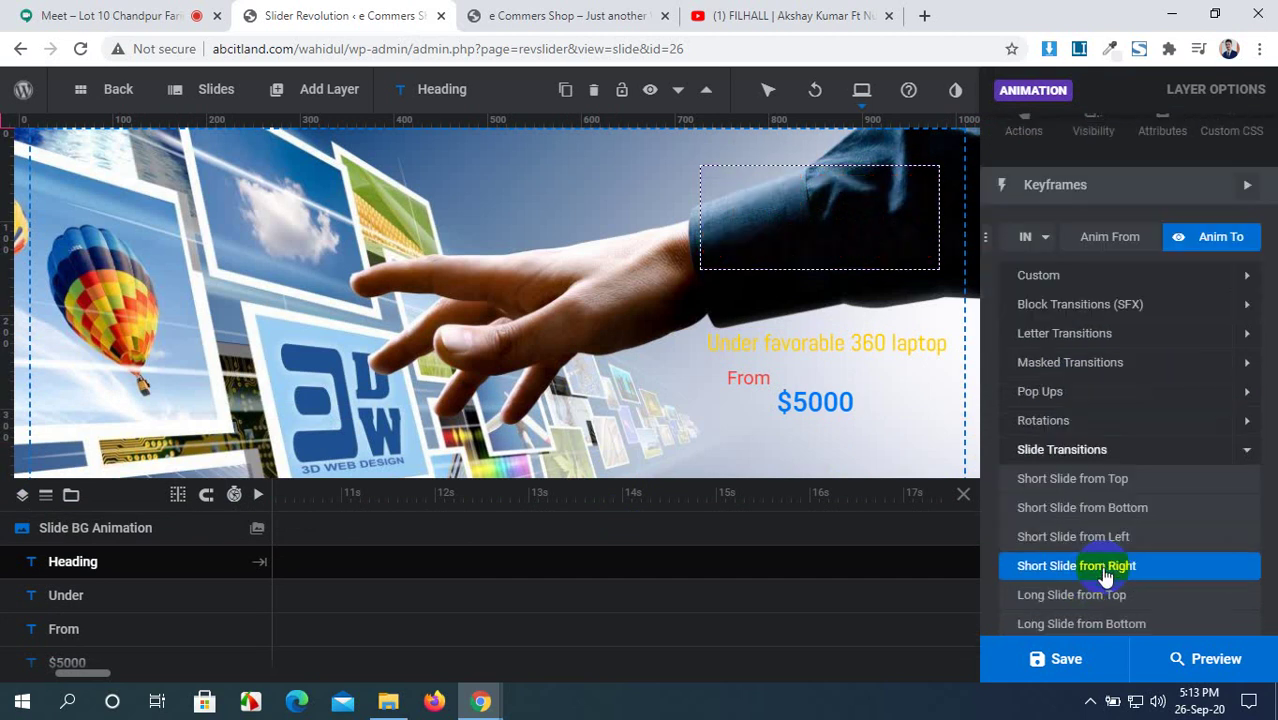
left_click(1137, 512)
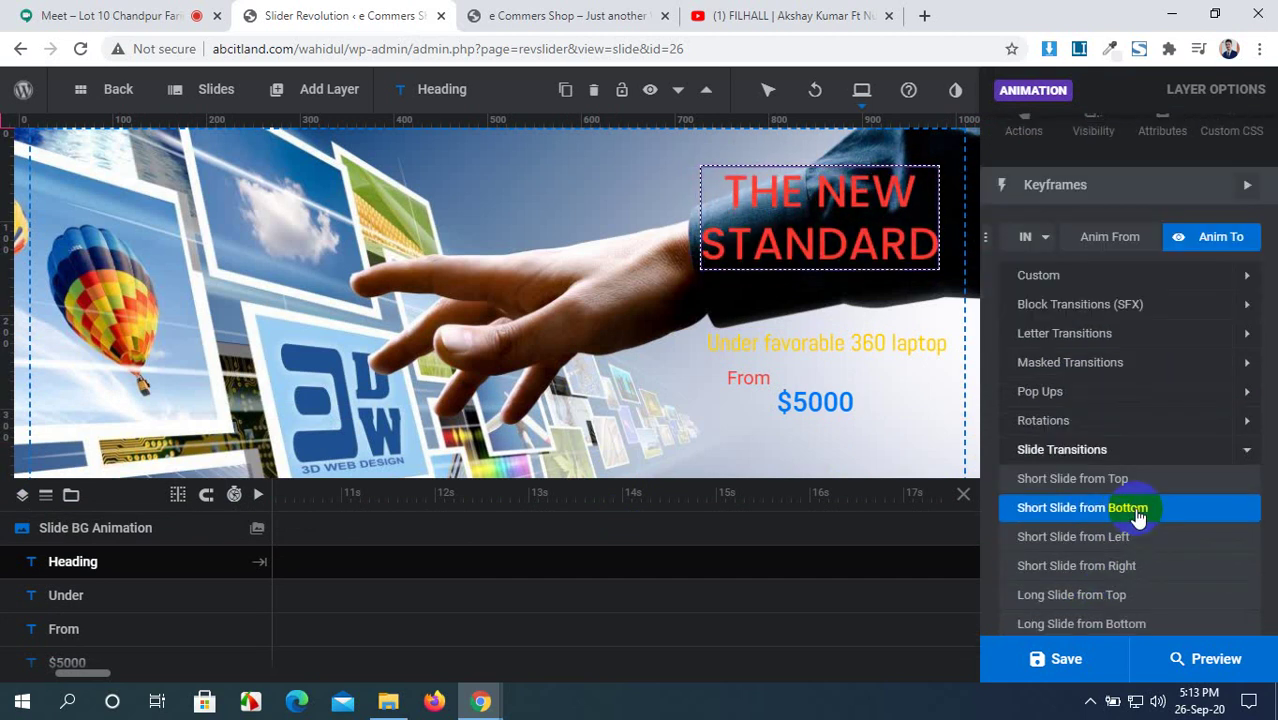
left_click(1140, 484)
left_click(1160, 512)
left_click(1163, 535)
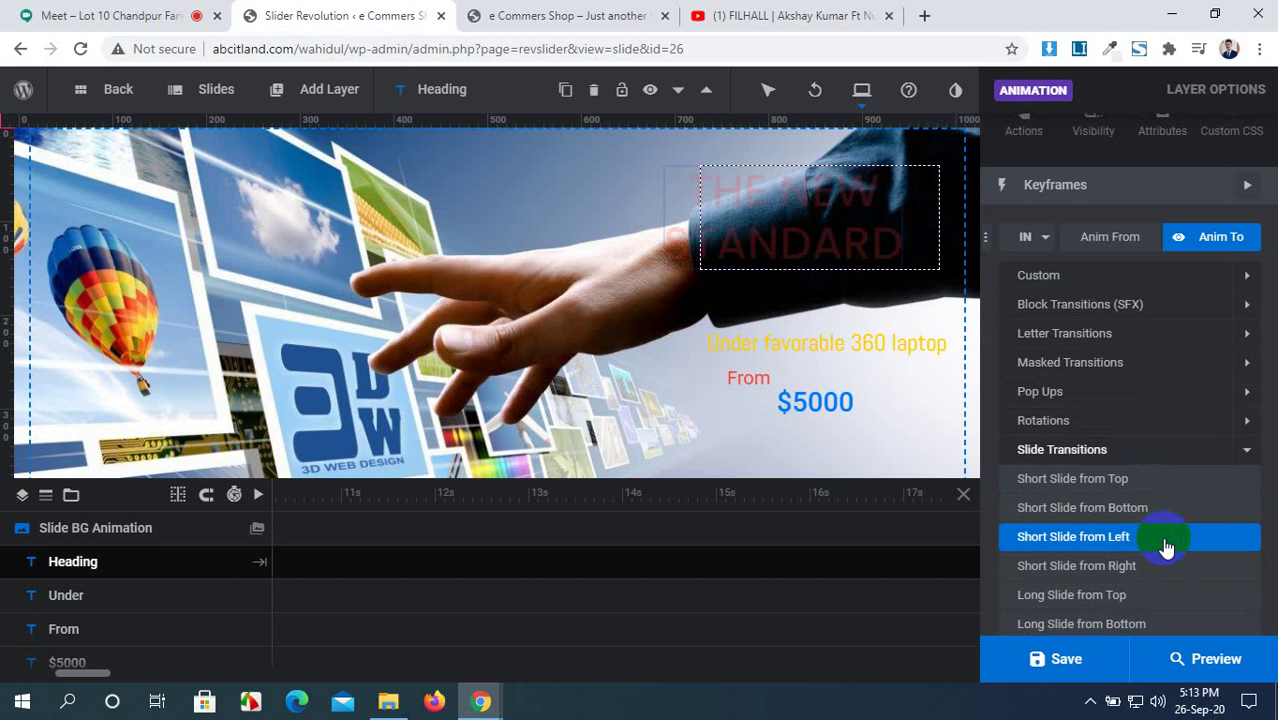
left_click(1163, 564)
left_click(1157, 596)
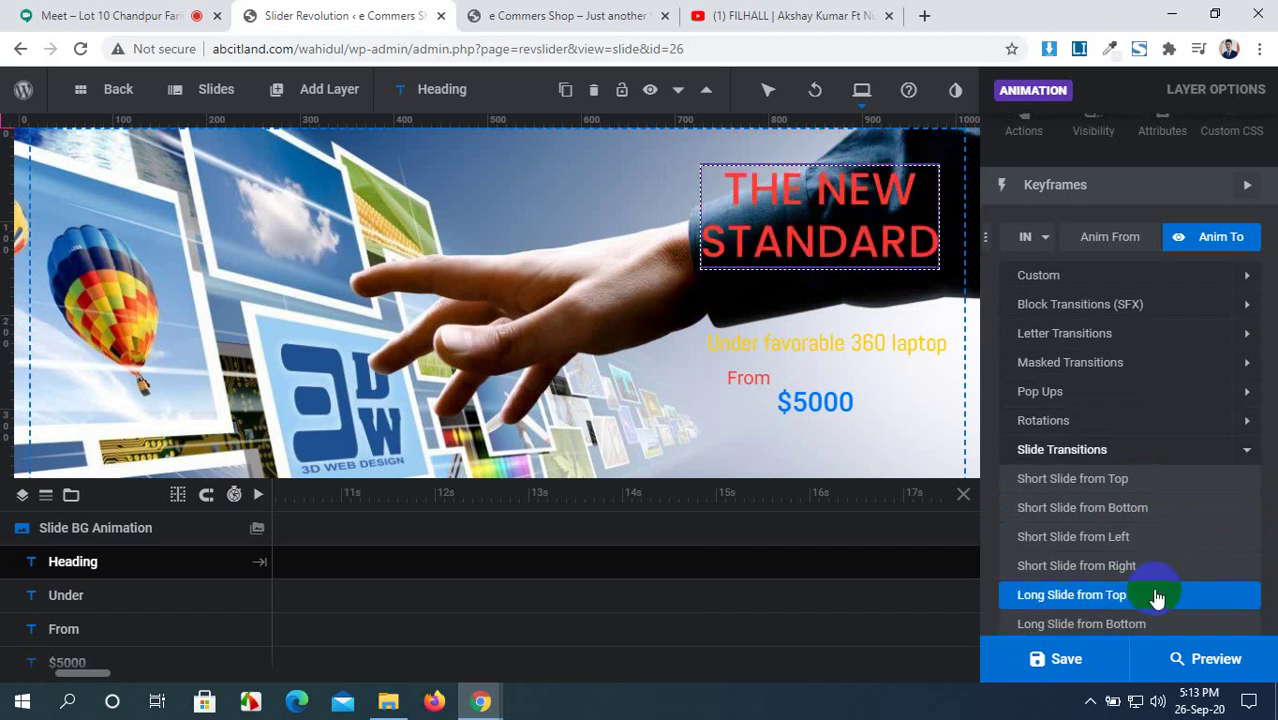
Step: Apply Long Slide from Left as the Heading layer's In animation and set its duration to 300
scroll(1157, 597, "down", 1)
left_click(1156, 592)
left_click(1157, 578)
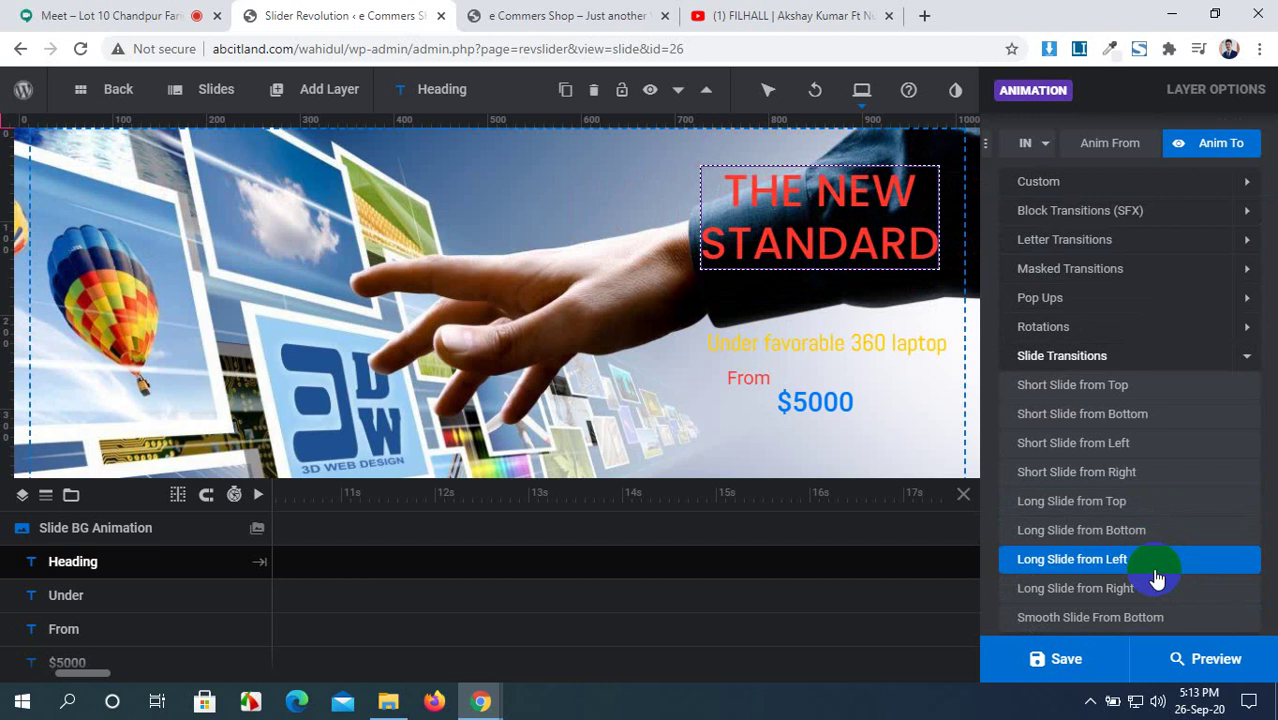
left_click(1154, 570)
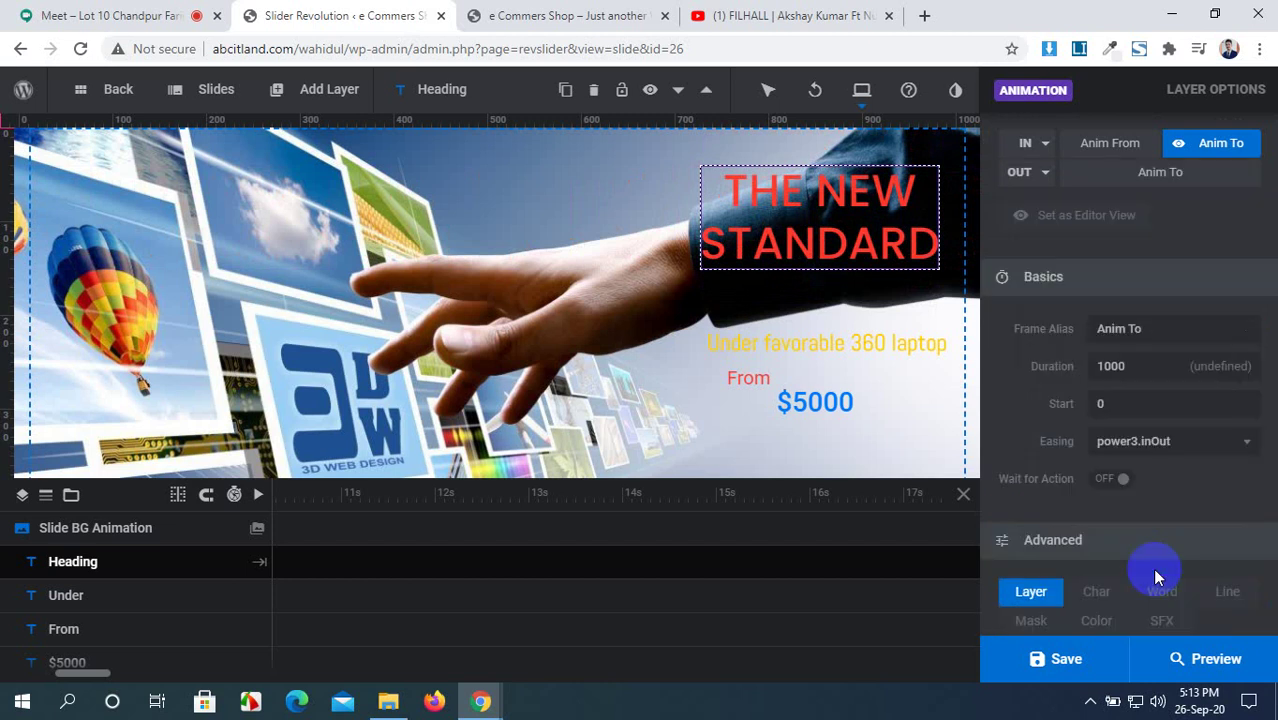
left_click(310, 580)
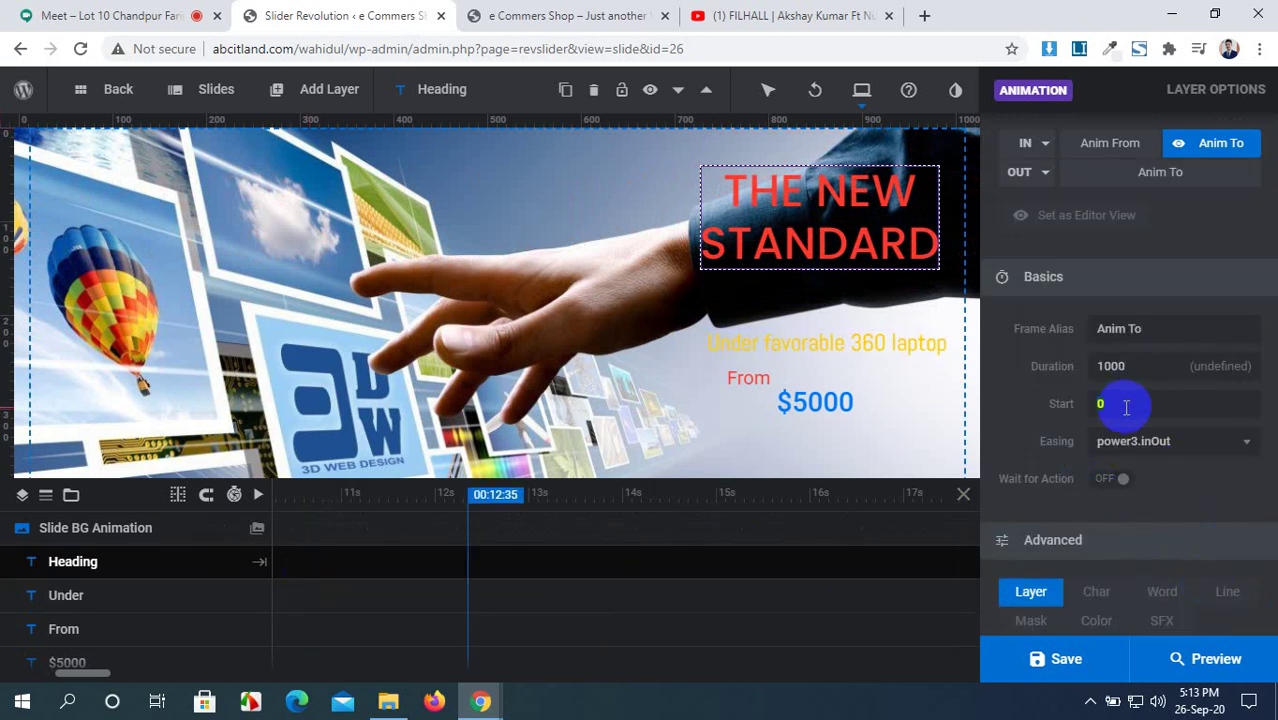
left_click_drag(1126, 406, 1133, 365)
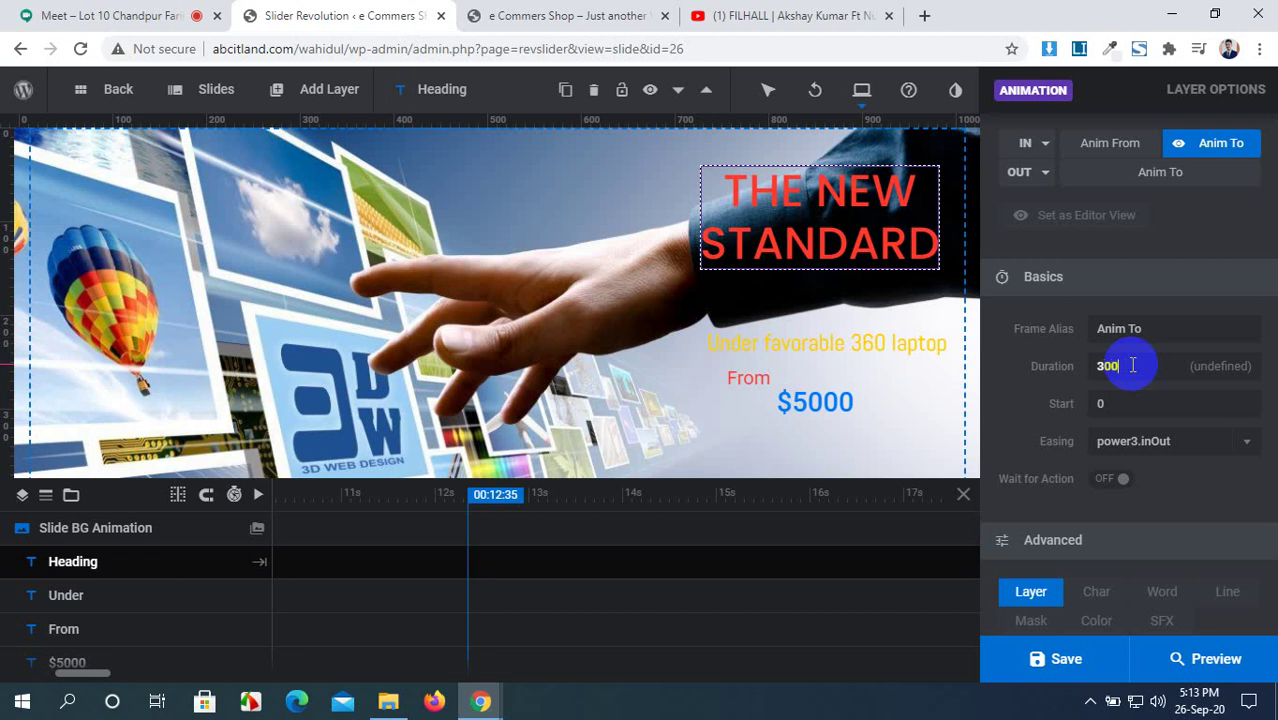
Step: Apply the Letters Fly In From Left letter transition as the Under layer's In animation
left_click(853, 339)
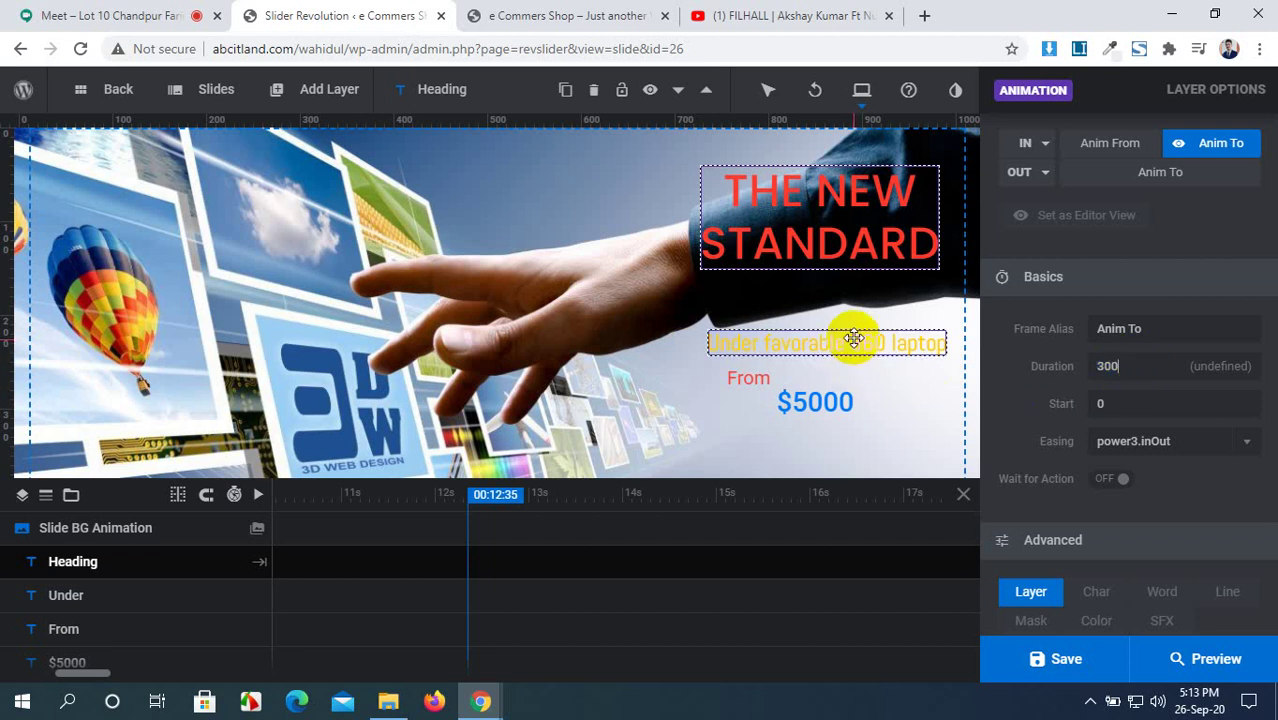
left_click(853, 339)
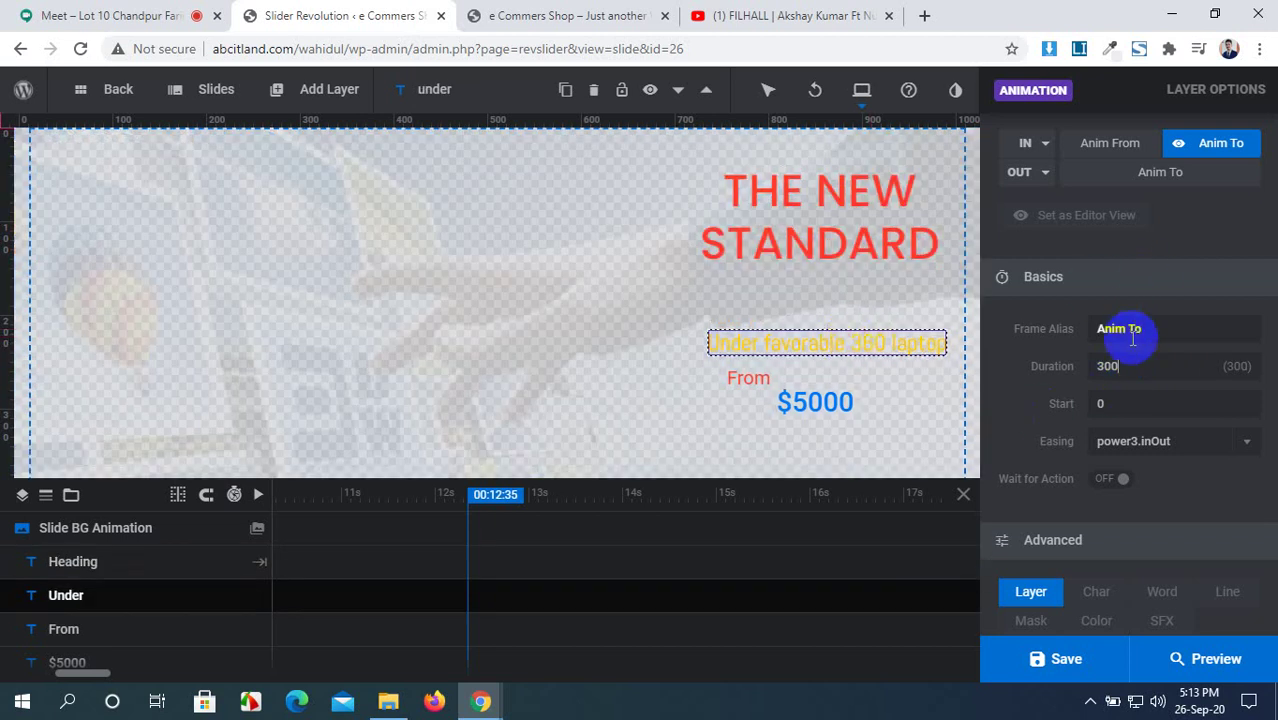
scroll(1131, 362, "up", 1)
scroll(1131, 368, "up", 1)
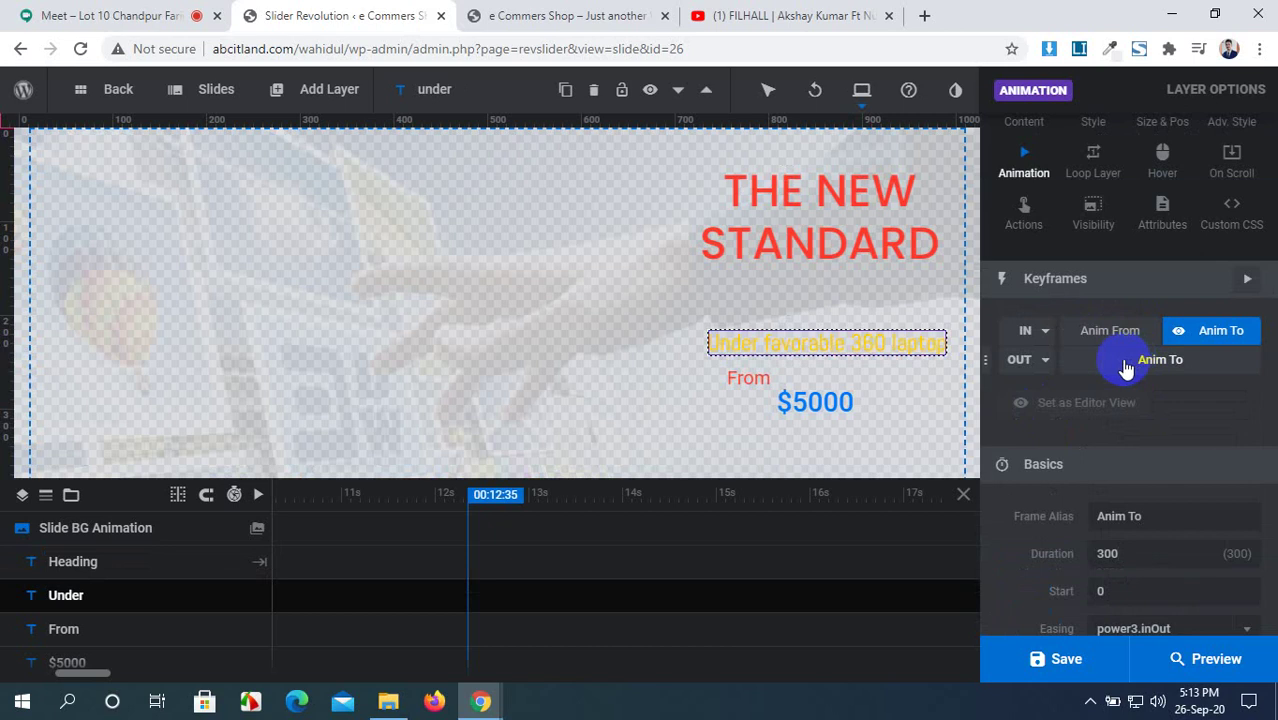
left_click(1041, 338)
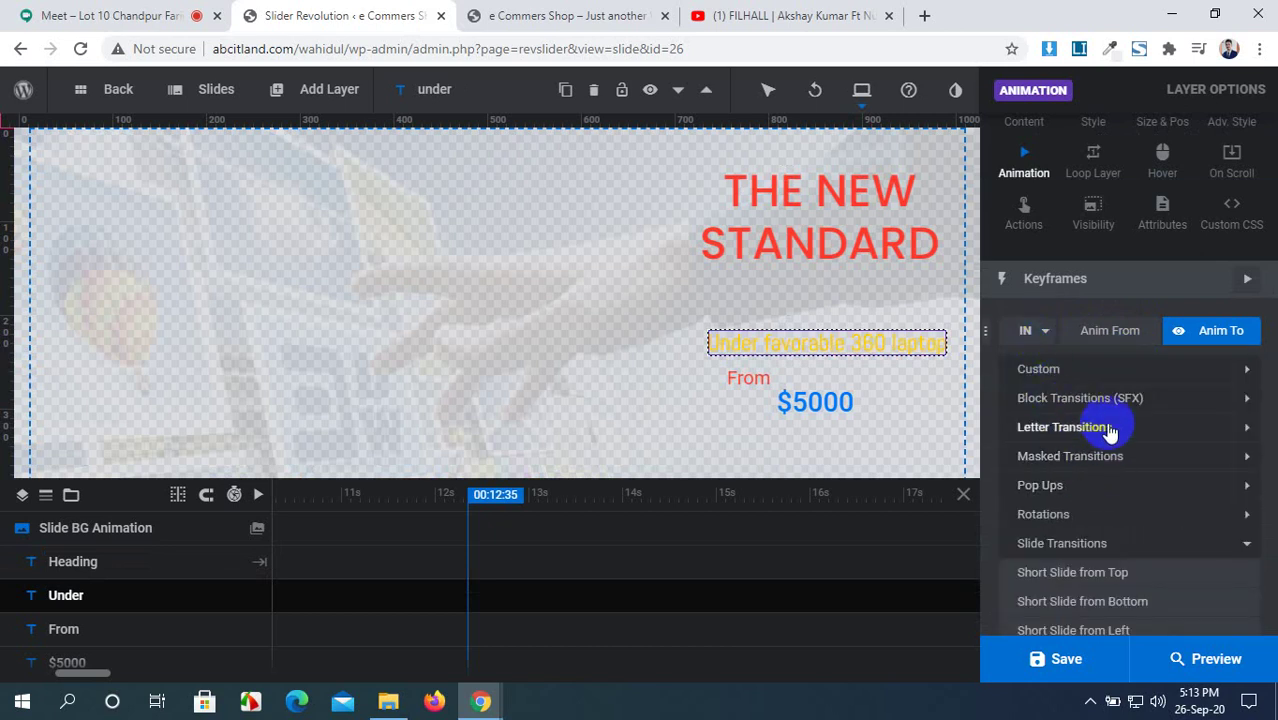
left_click(1109, 428)
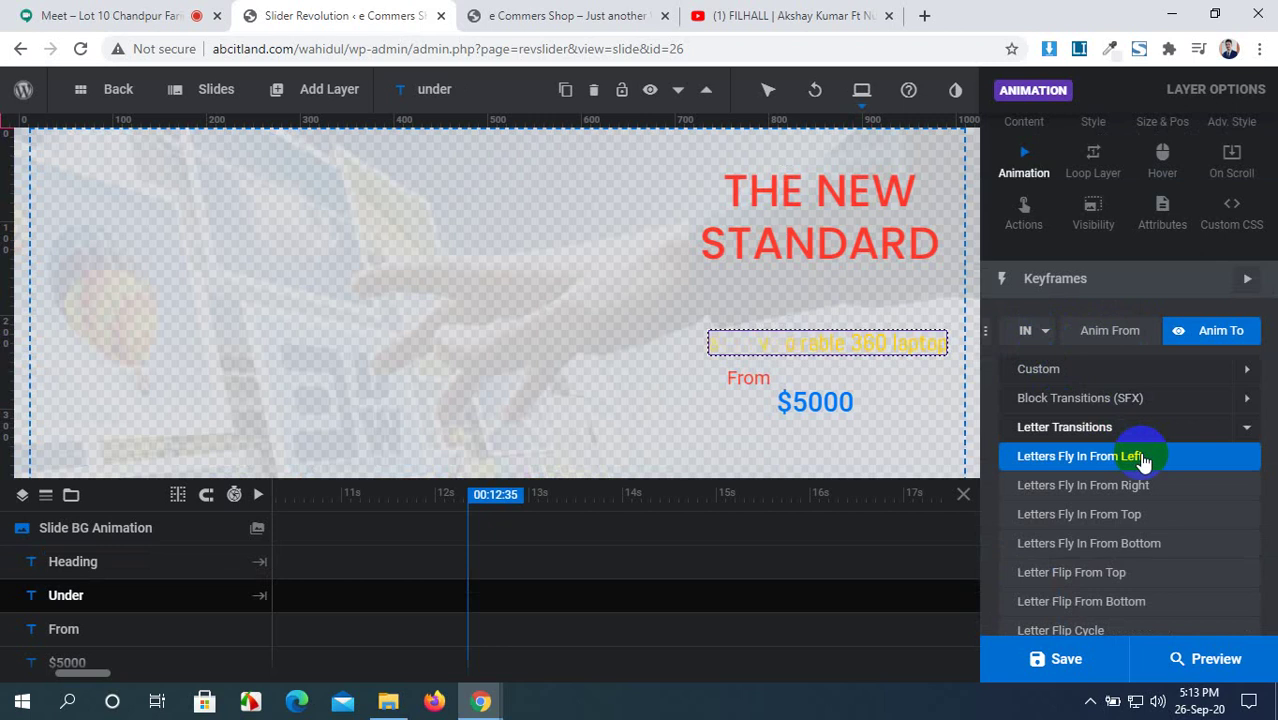
left_click(1143, 459)
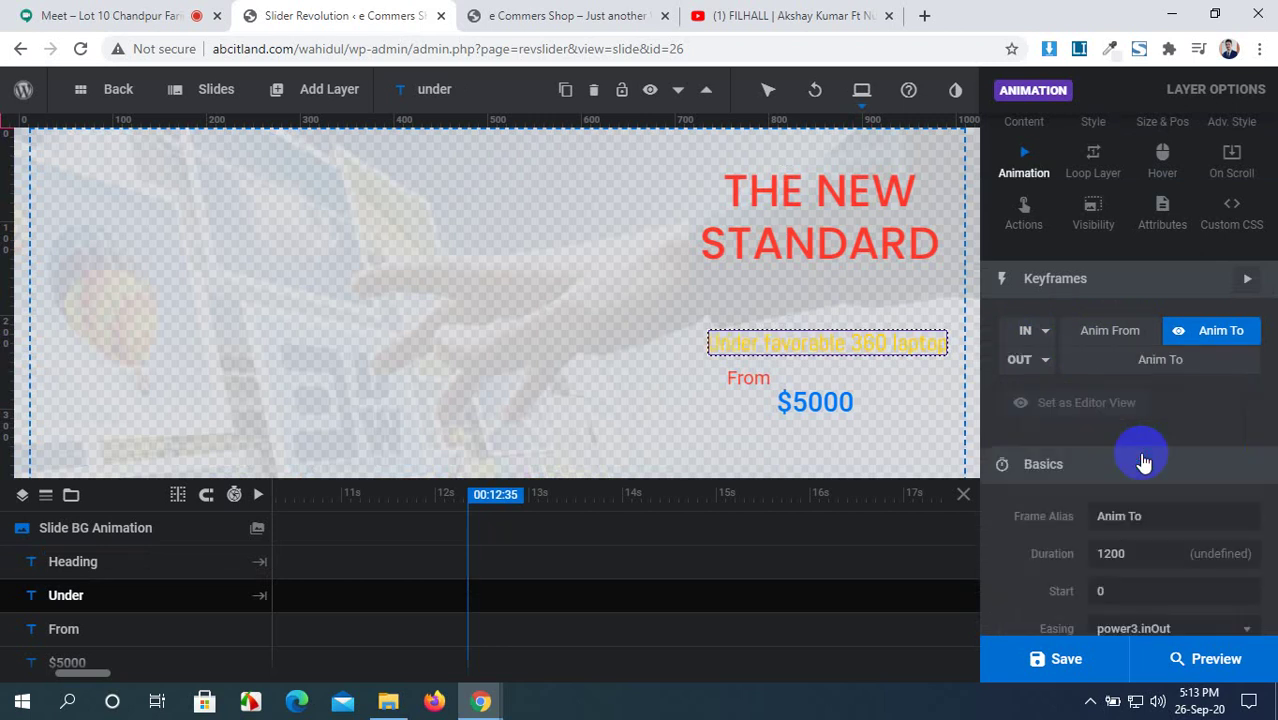
Step: Set the Under layer's In animation to start at 305 with a duration of 500 and save the slide
scroll(1120, 430, "down", 1)
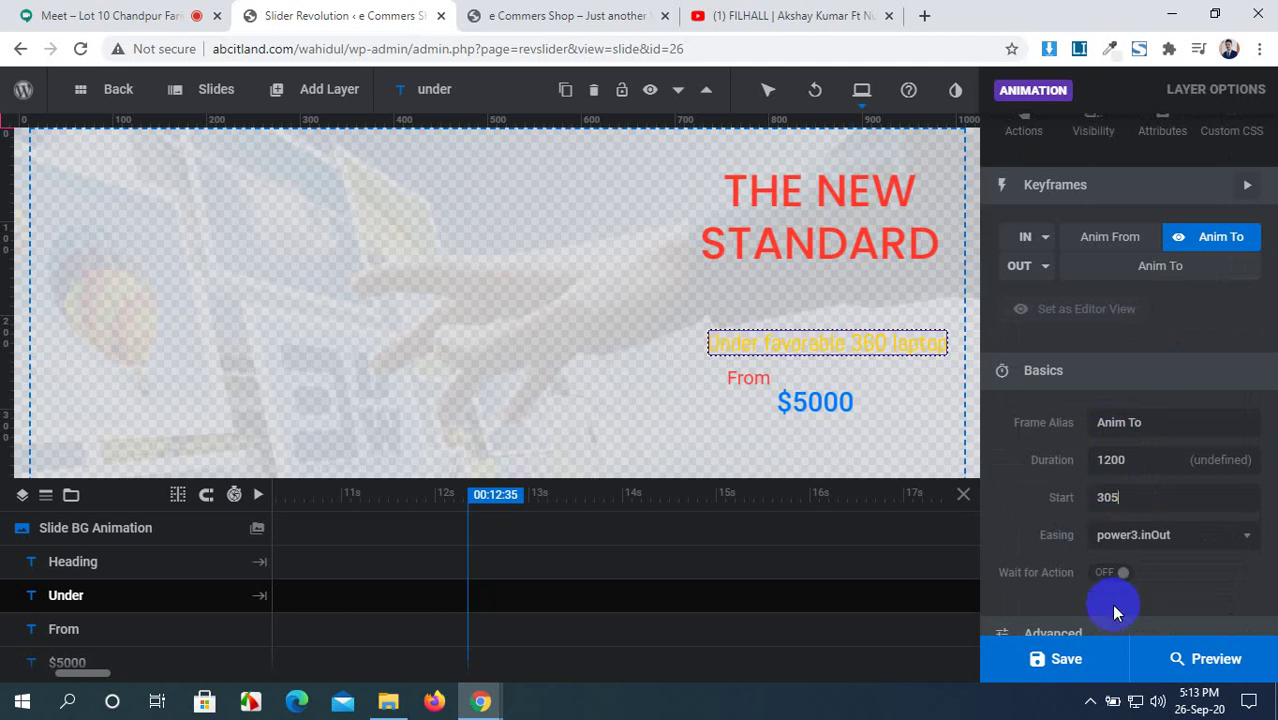
left_click(1066, 660)
left_click(1083, 668)
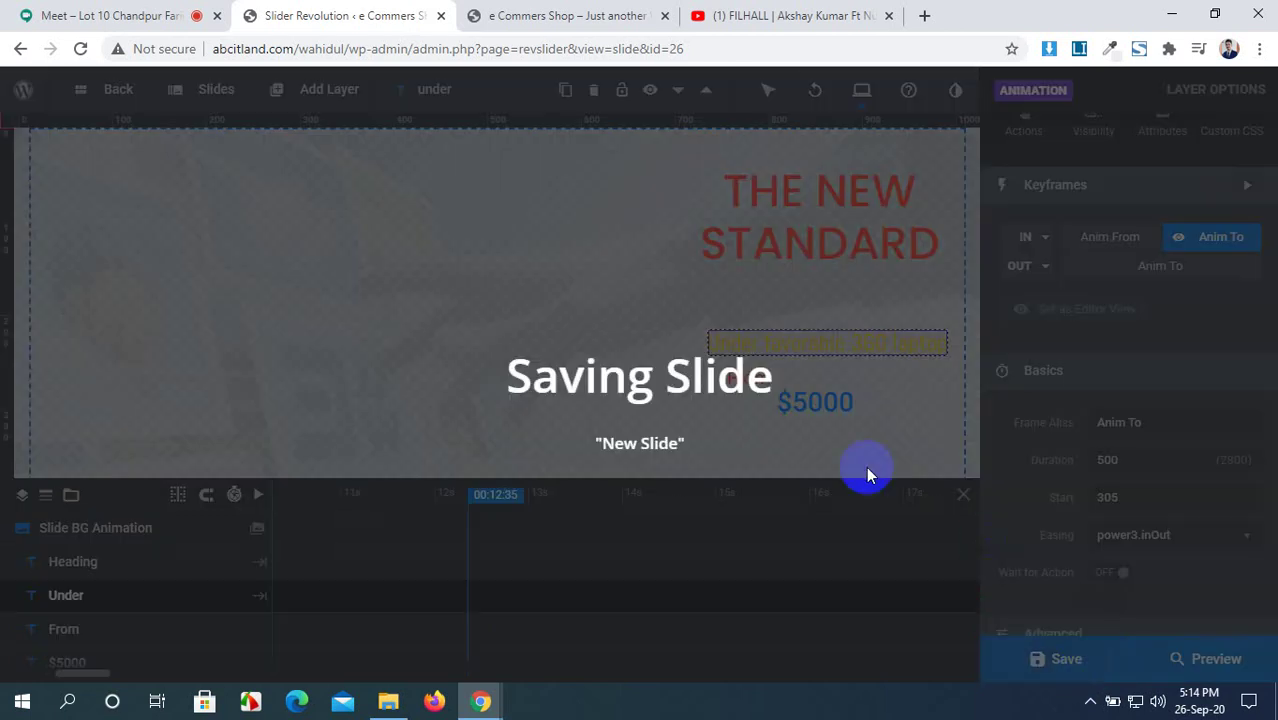
Step: Switch to Google Meet, mute and unmute the microphone, and return to the Slider Revolution editor
left_click(117, 10)
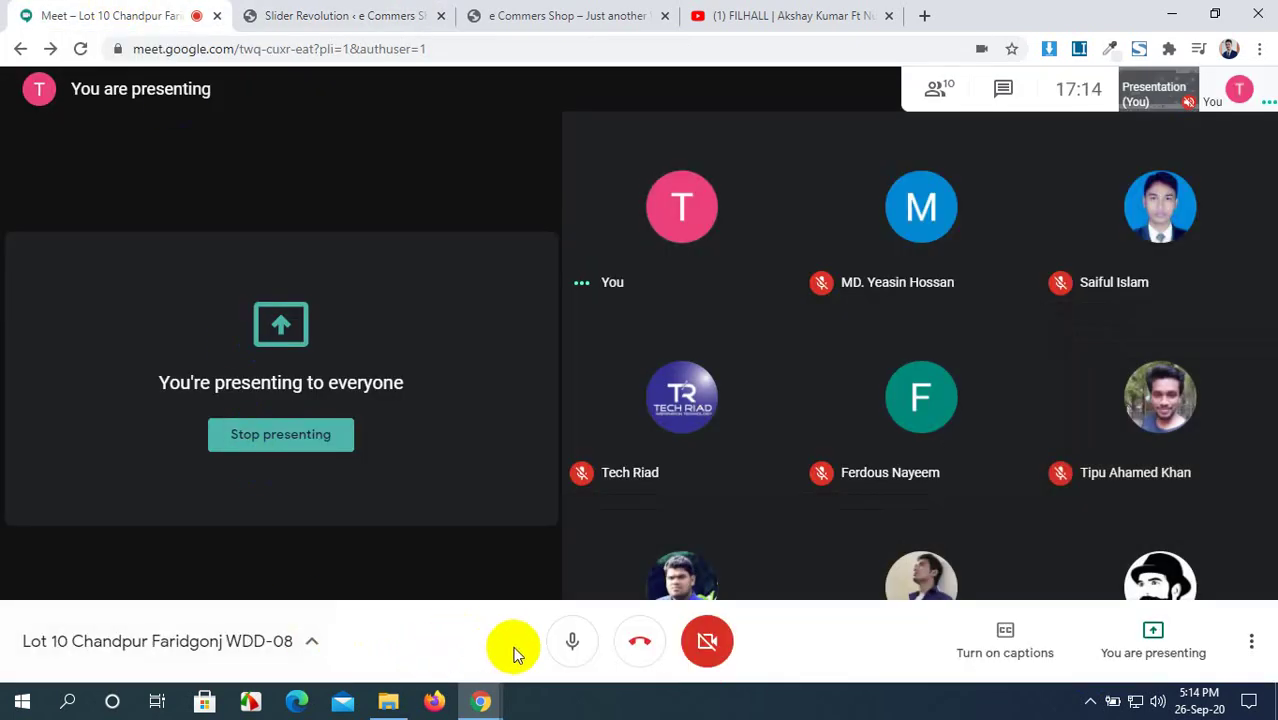
left_click(577, 643)
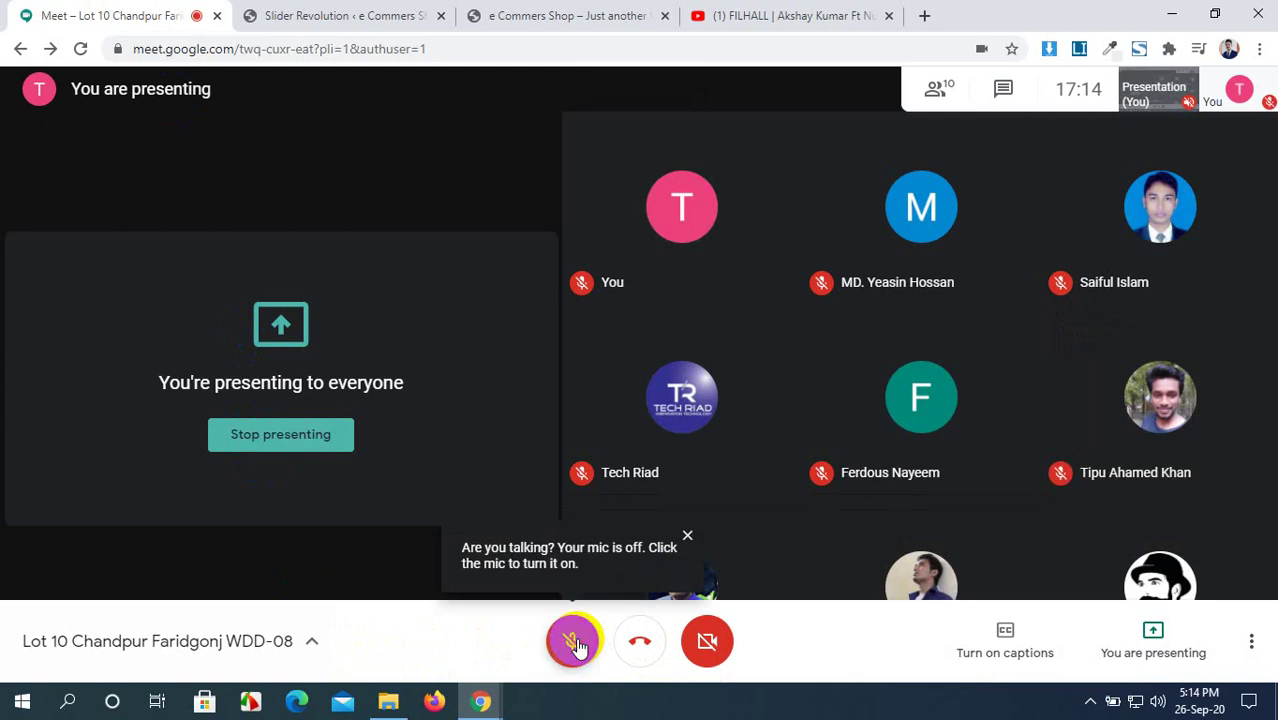
left_click(575, 643)
left_click(570, 14)
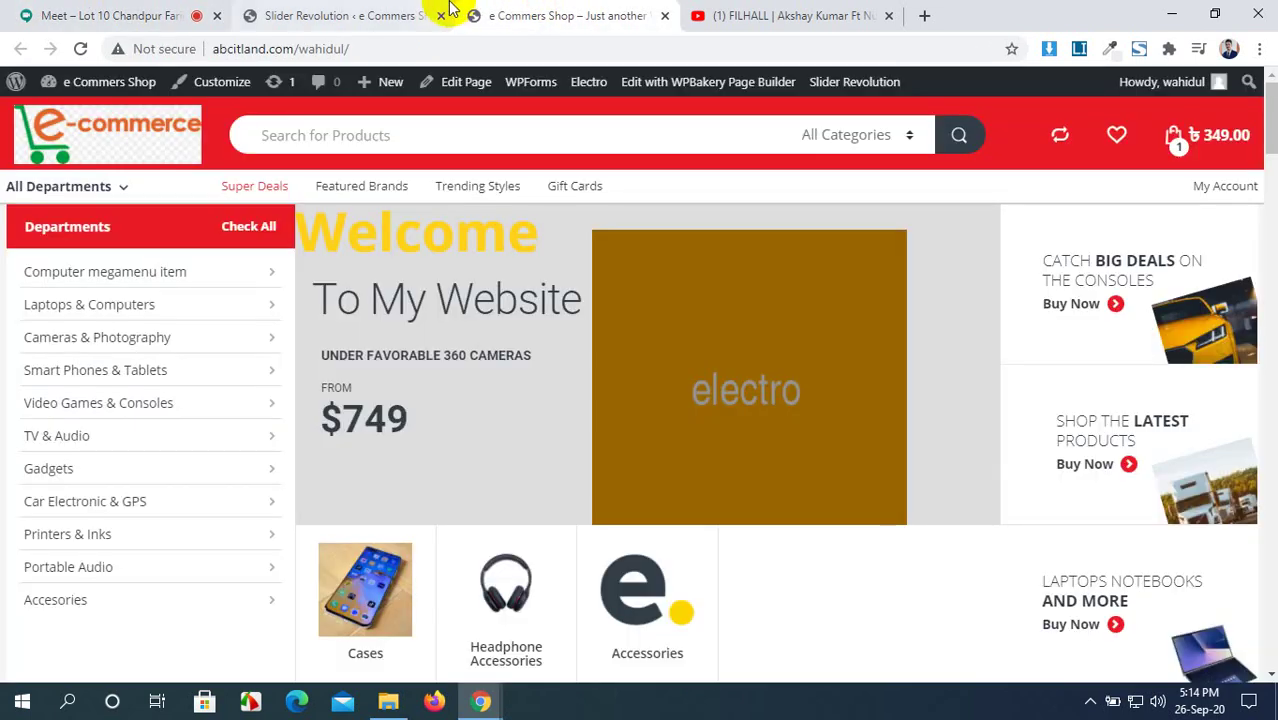
left_click(375, 12)
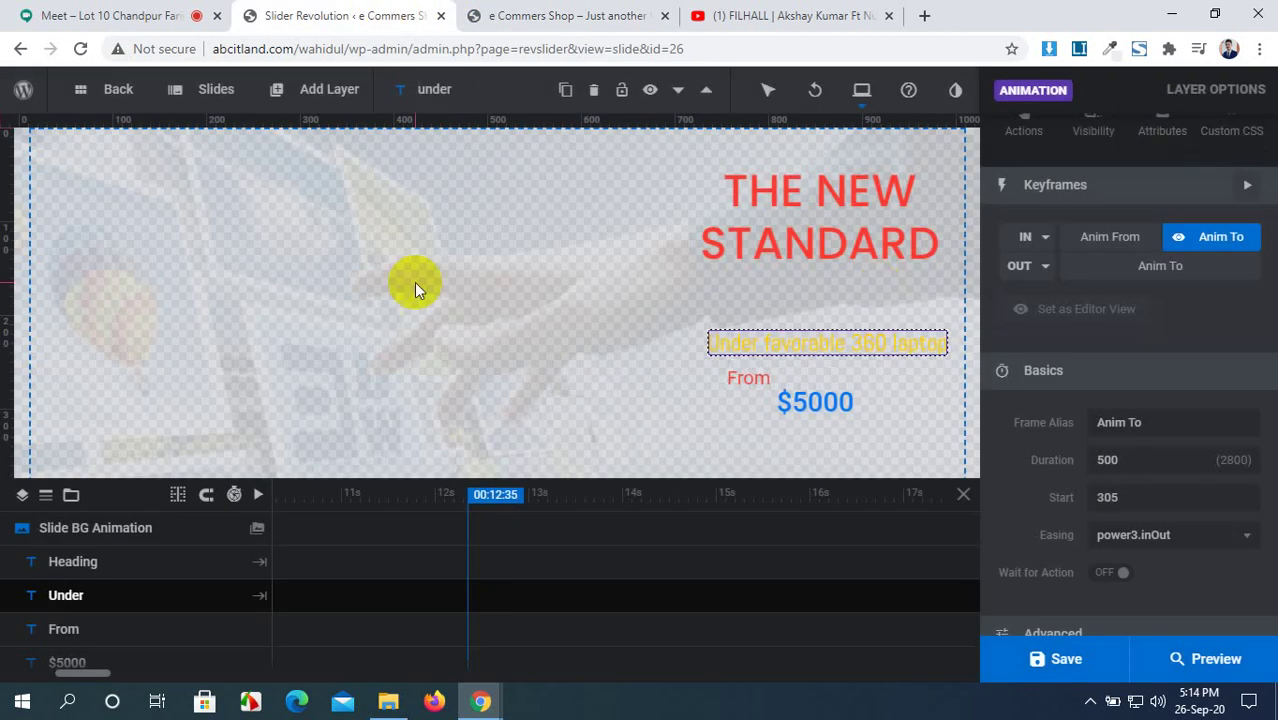
Step: Preview the slider to check its slides and close the preview
left_click(289, 576)
left_click(608, 579)
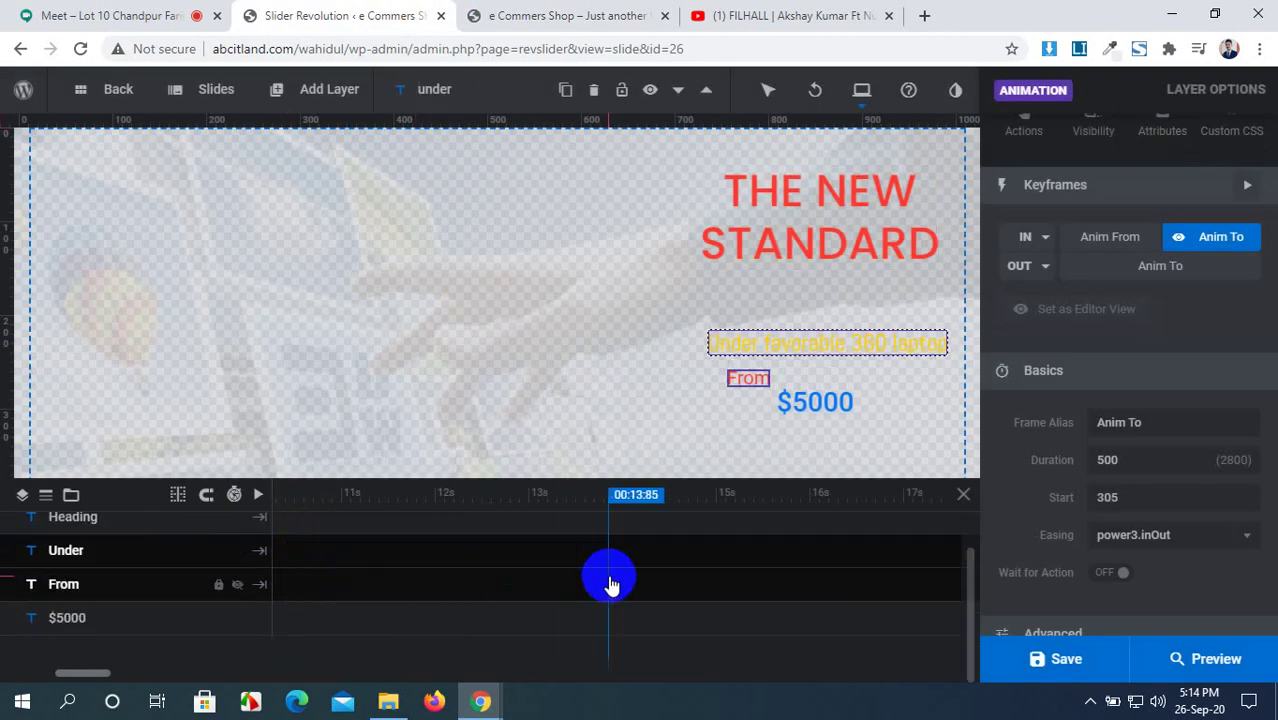
left_click(763, 554)
left_click(1172, 657)
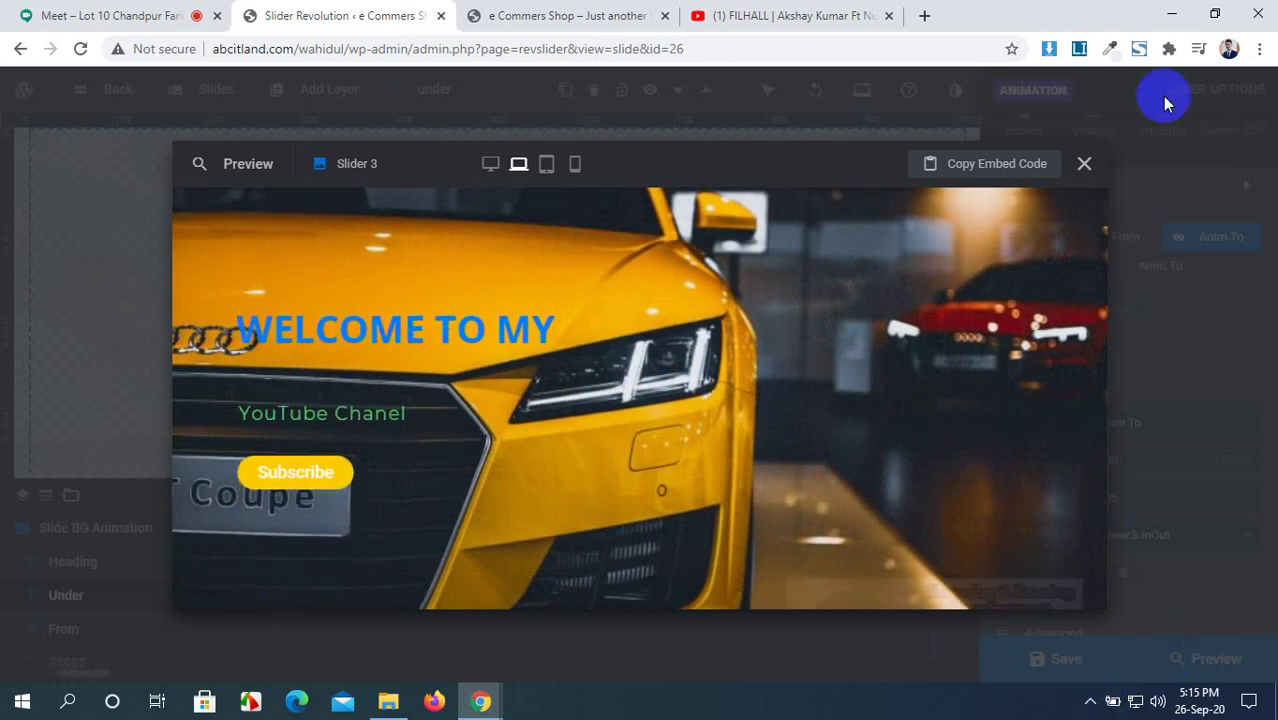
left_click(1084, 163)
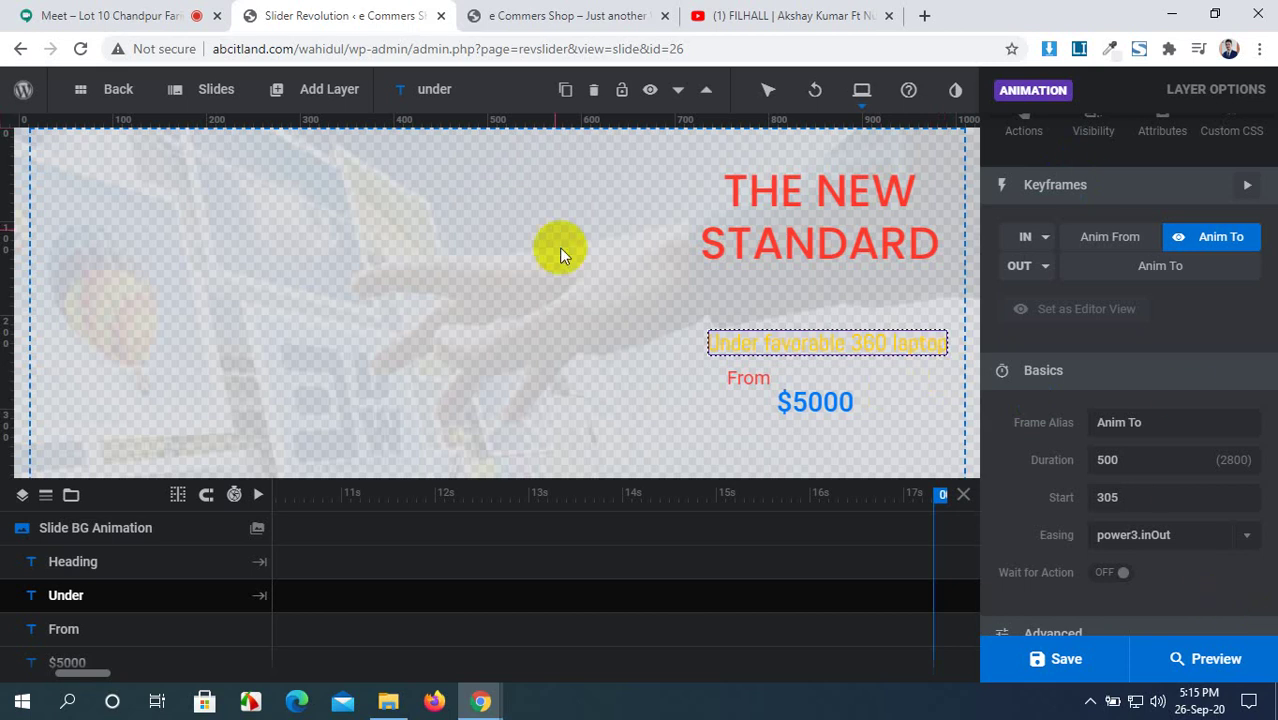
Step: Apply the Letters Fly In From Right letter transition as the $5000 layer's In animation
scroll(1110, 463, "down", 1)
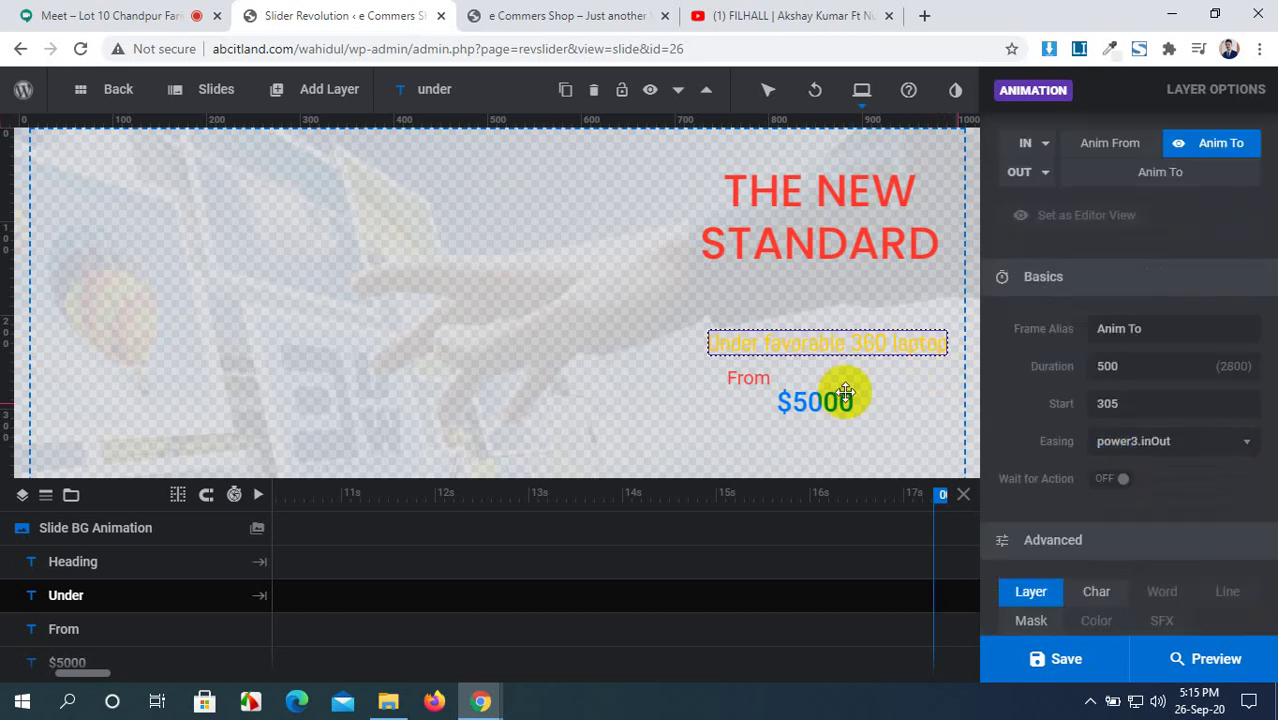
left_click(792, 400)
left_click(738, 378)
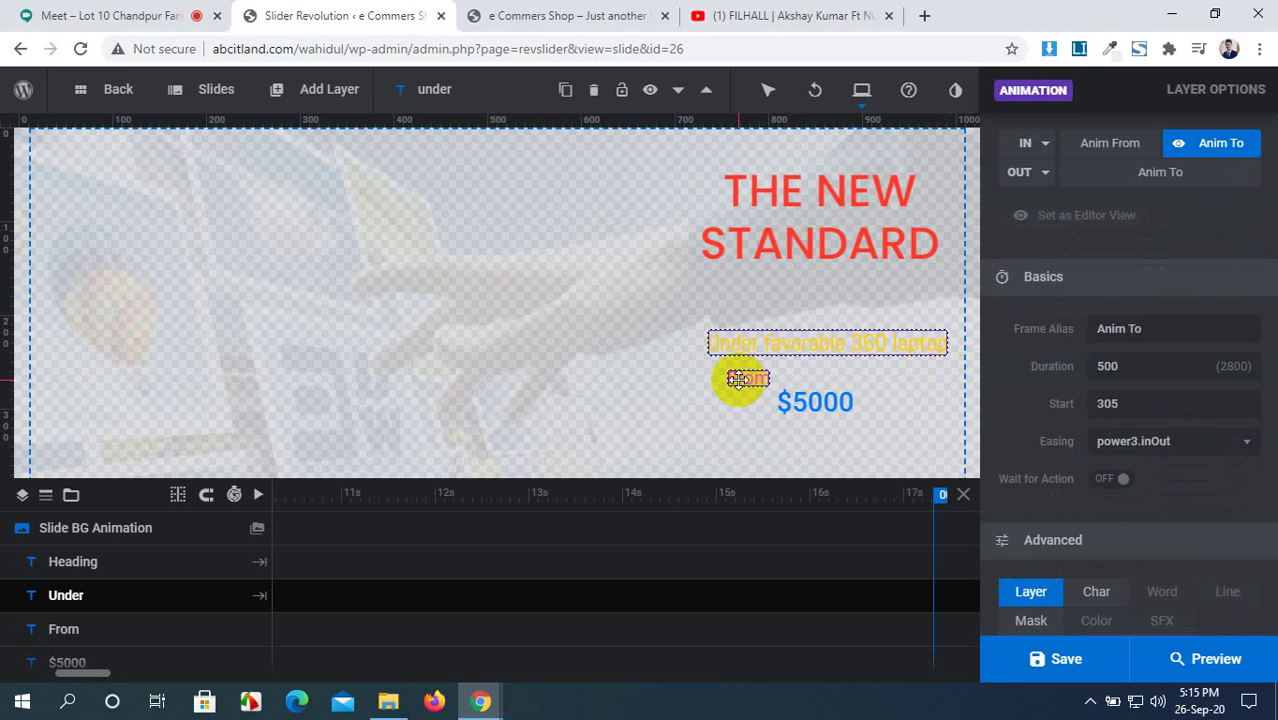
left_click(810, 404)
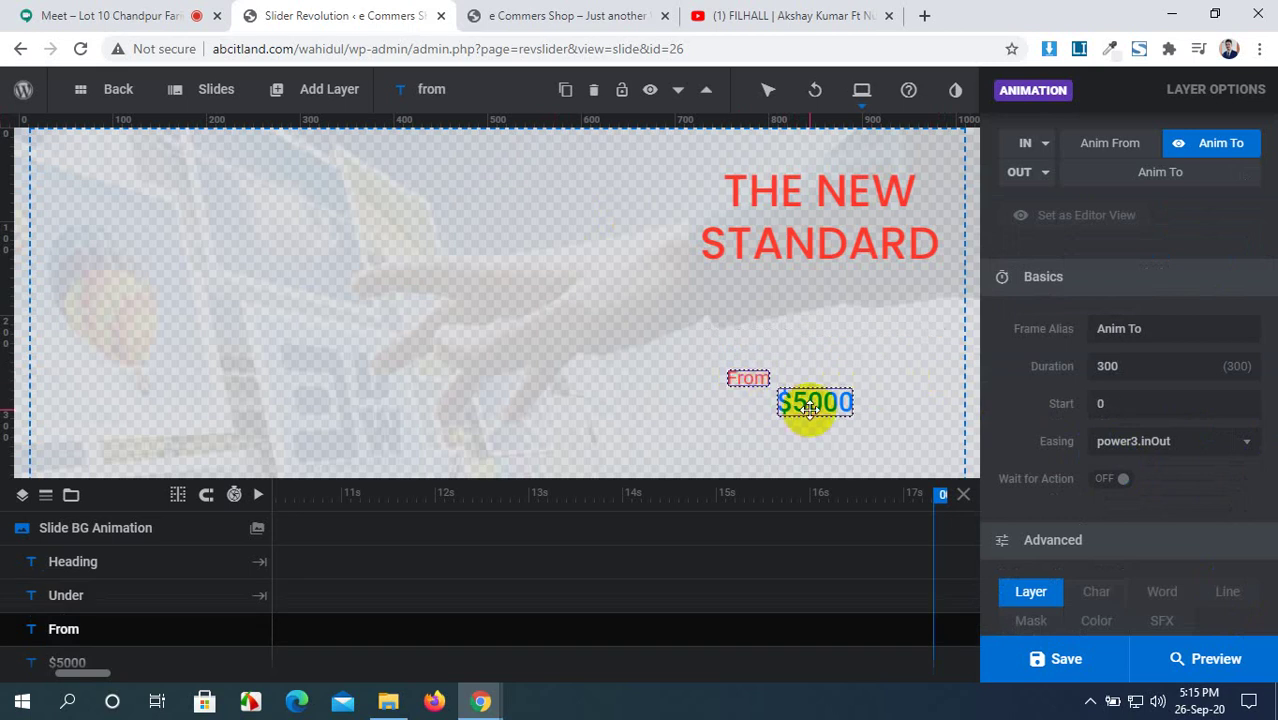
scroll(1163, 378, "down", 1)
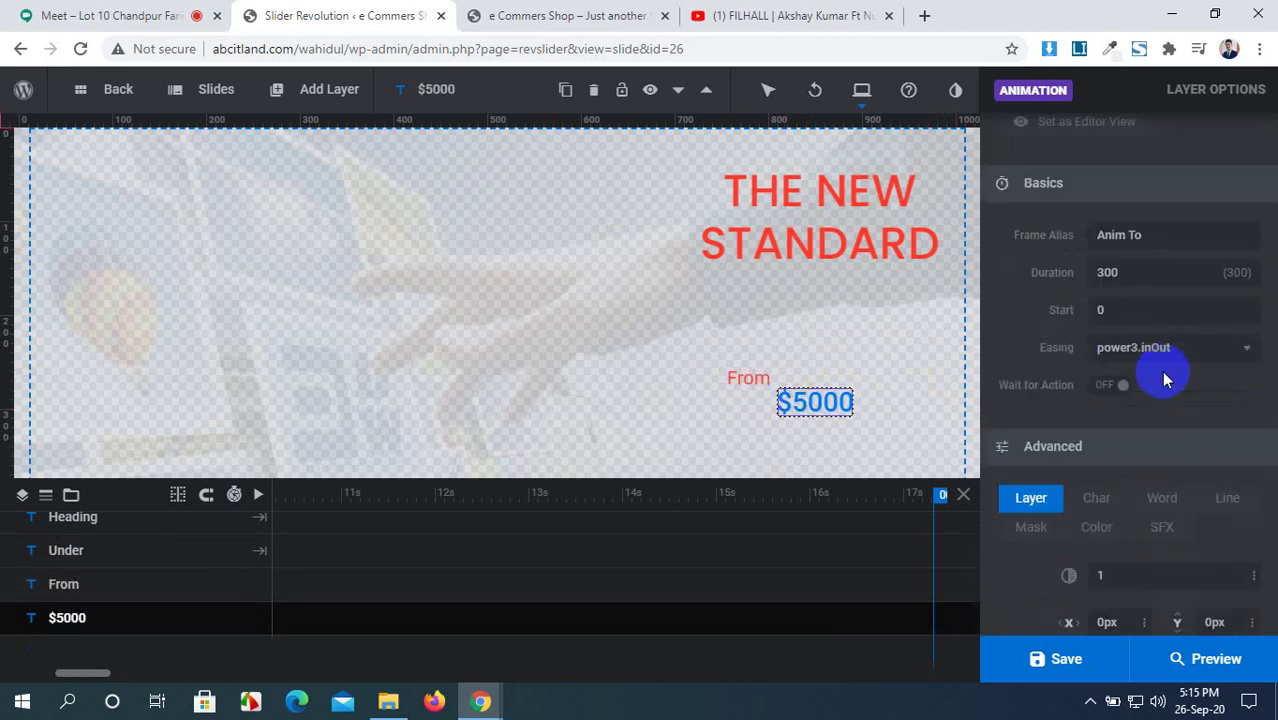
scroll(1164, 372, "down", 1)
scroll(1164, 372, "up", 4)
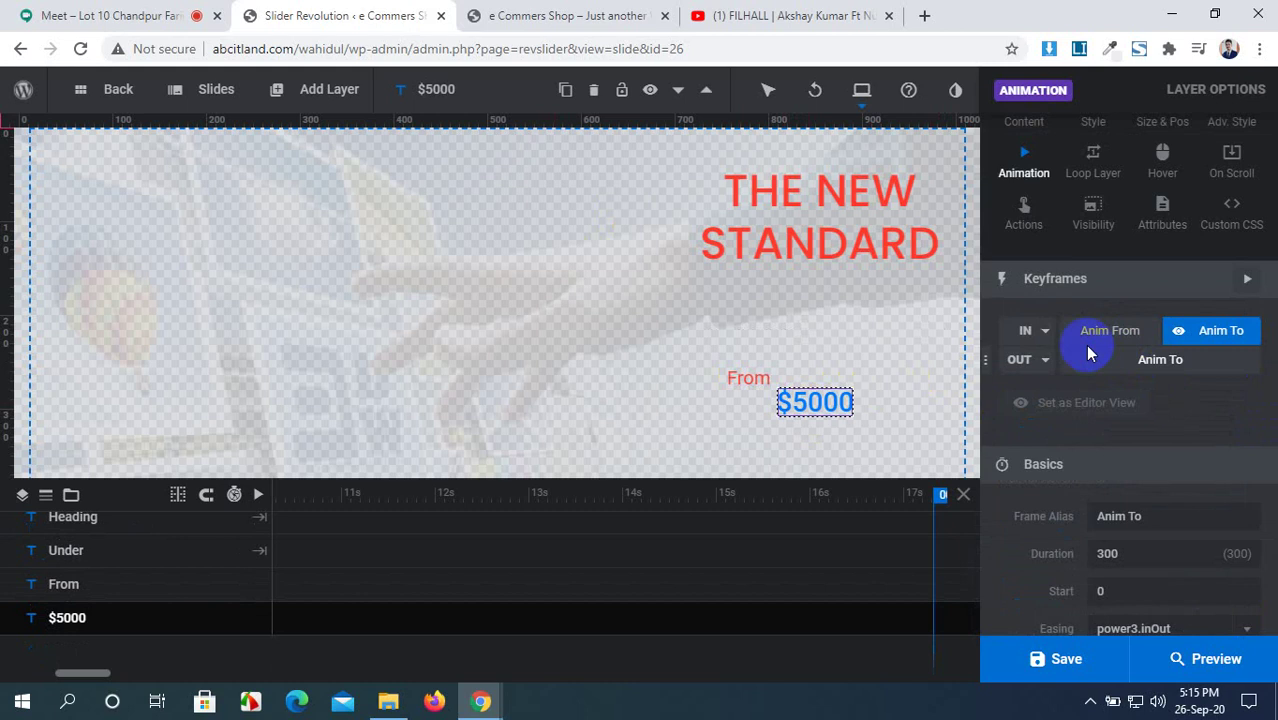
left_click(1040, 331)
scroll(1118, 542, "down", 2)
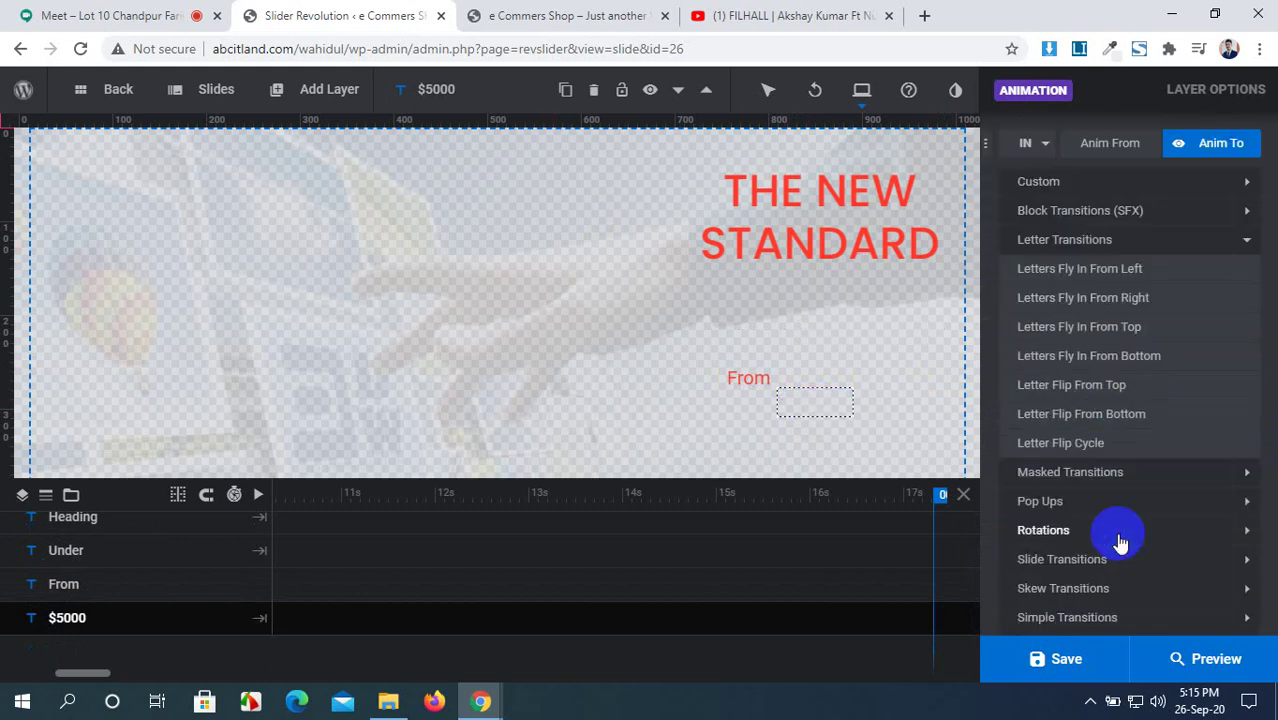
left_click(1101, 422)
left_click(1100, 389)
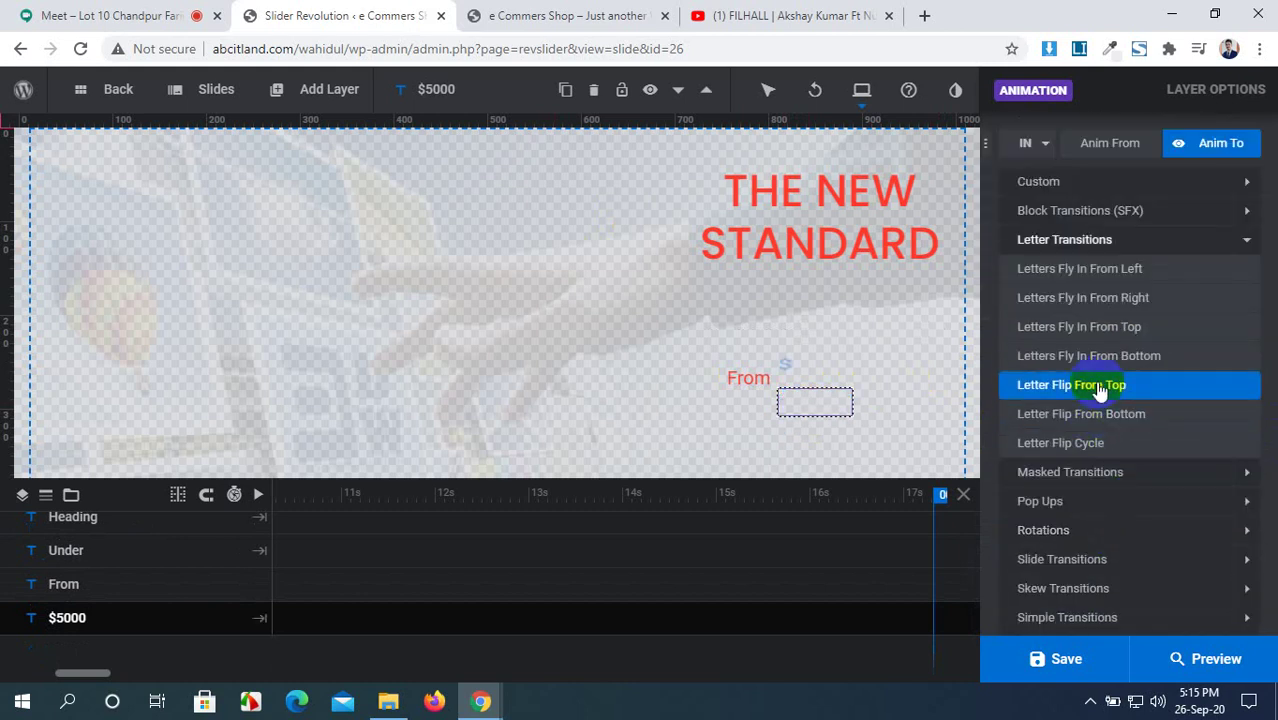
left_click(1116, 360)
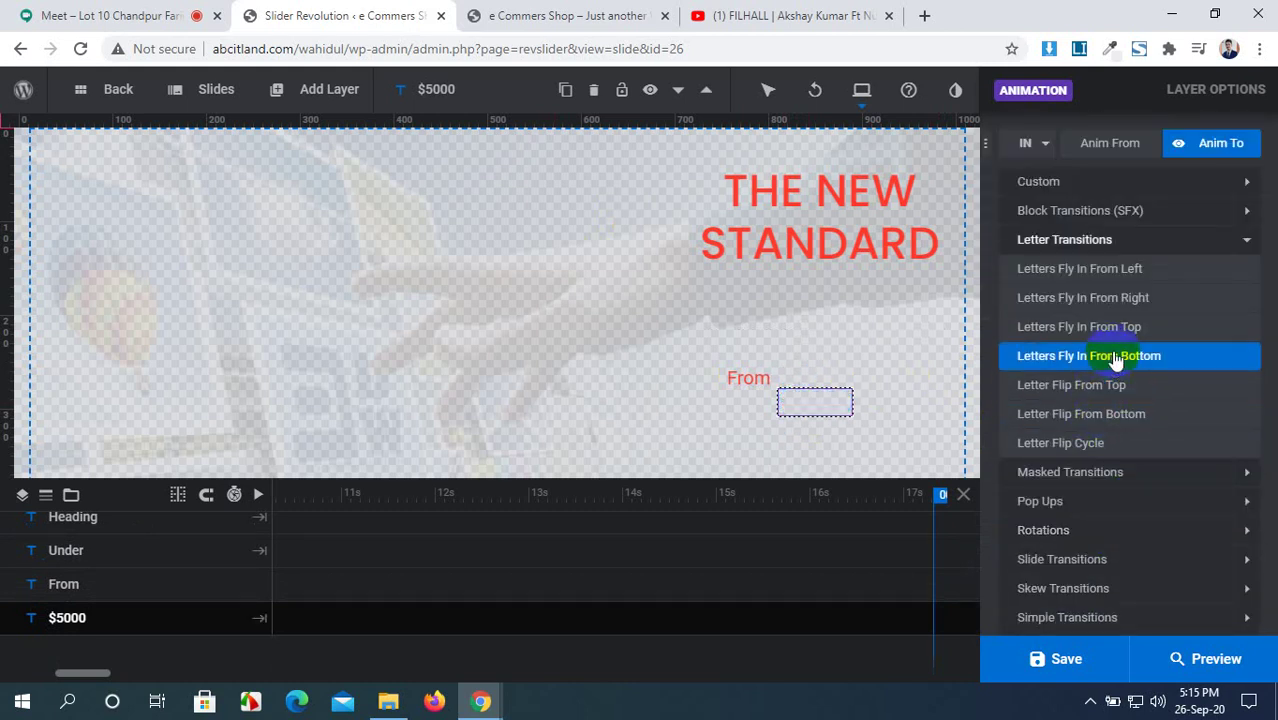
left_click(1115, 330)
left_click(1117, 300)
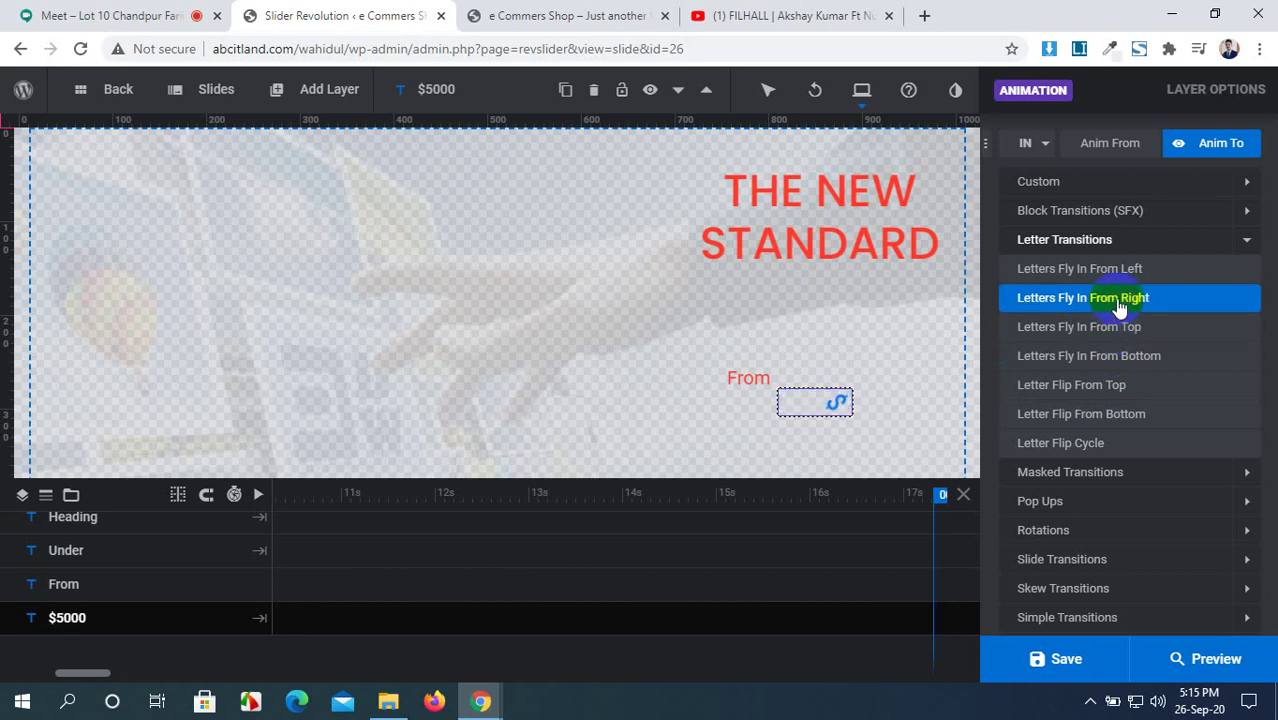
left_click(1118, 300)
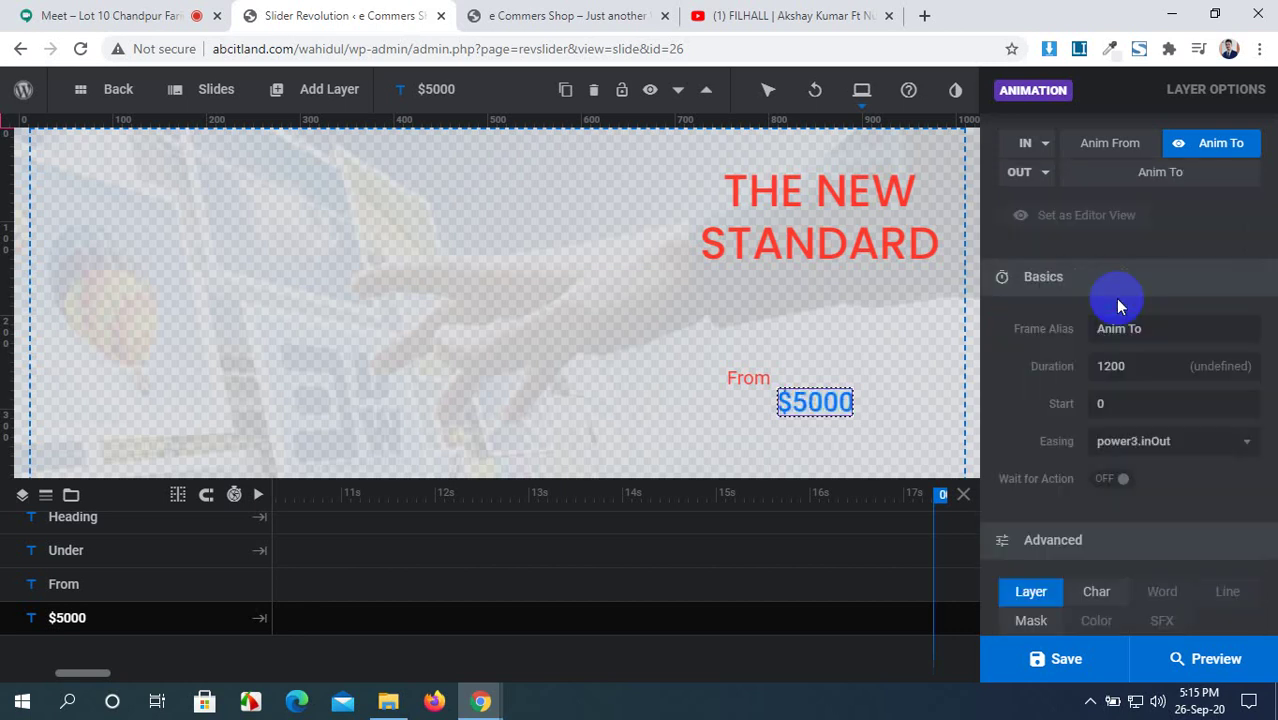
Step: Set the $5000 layer's In animation to start at 600 and save the slide
left_click(1116, 403)
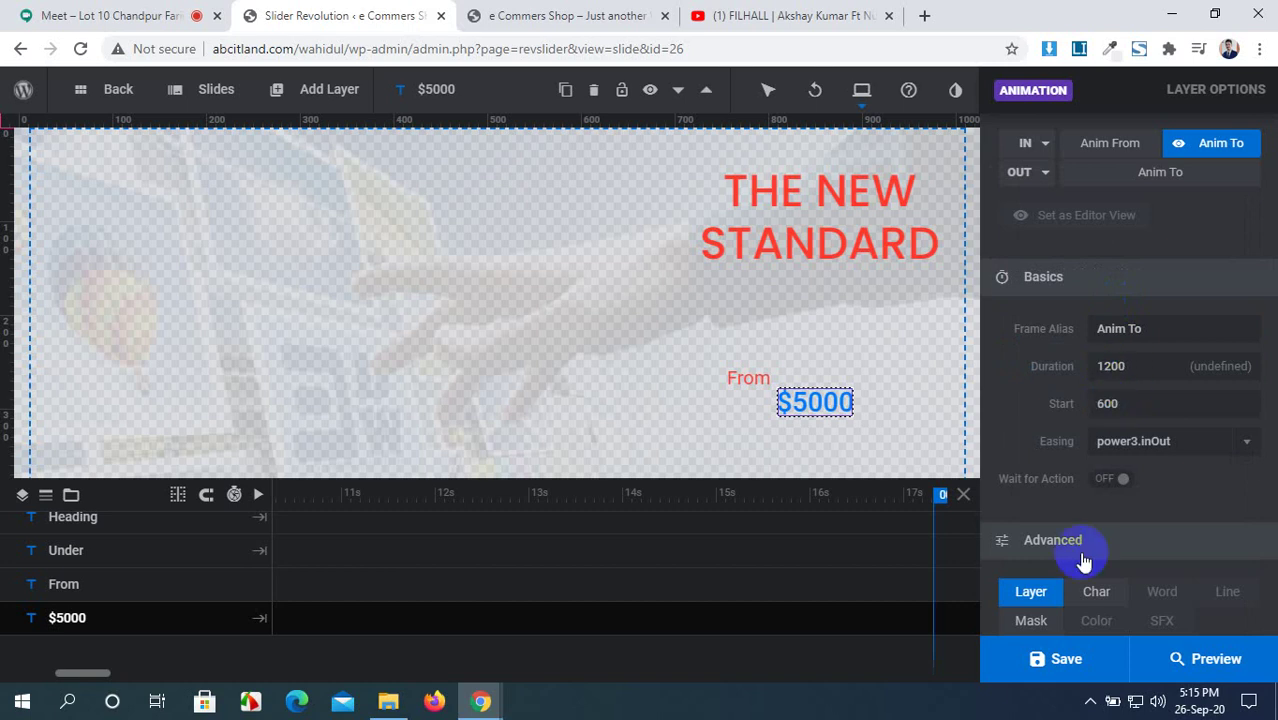
left_click(1046, 662)
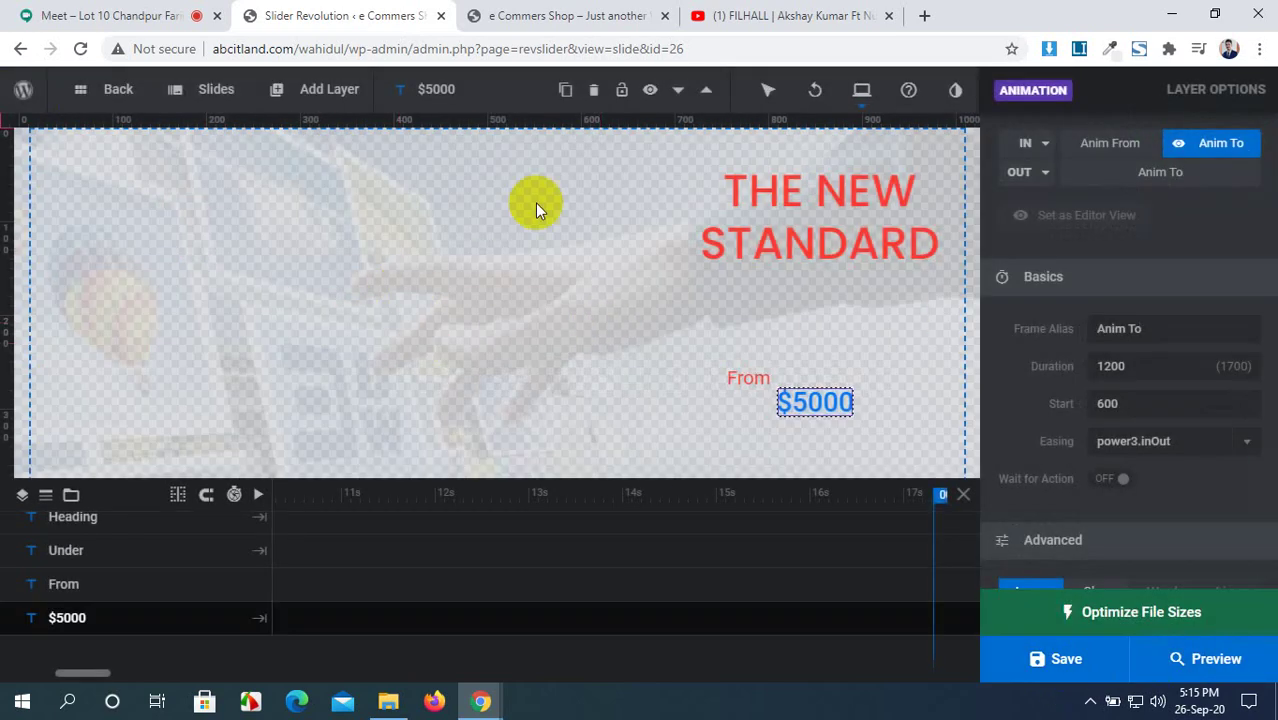
left_click(1063, 668)
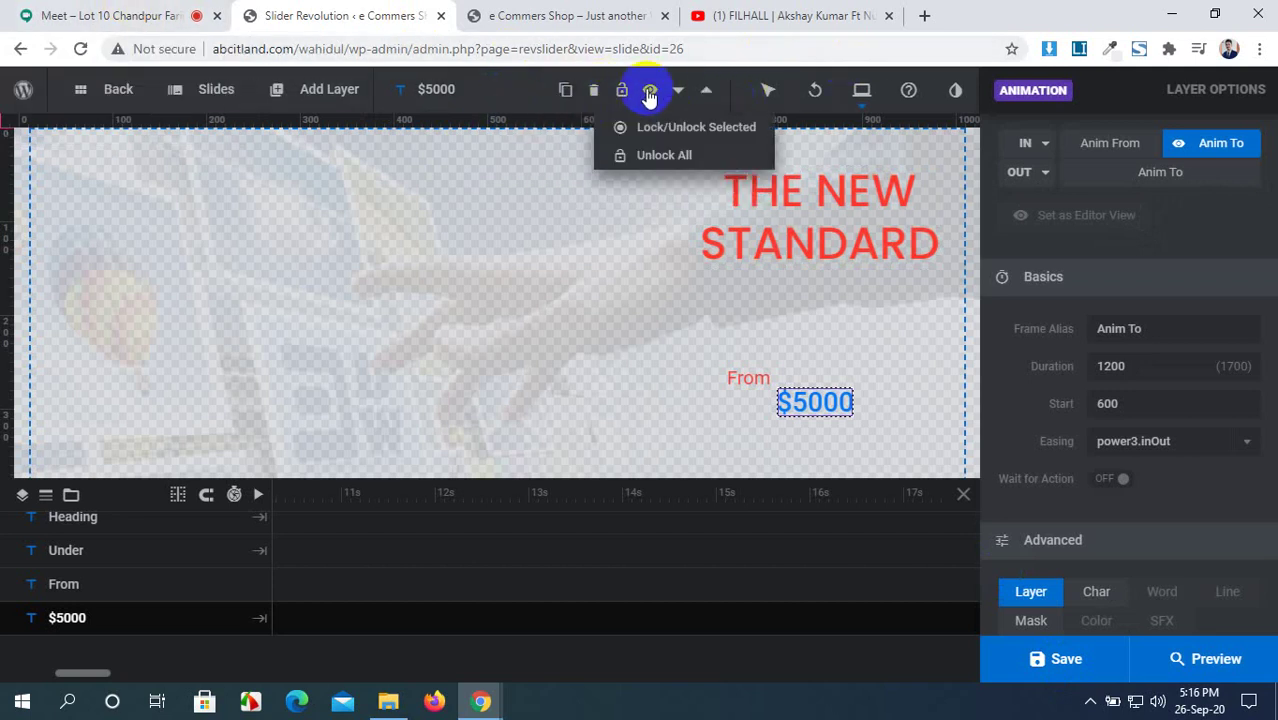
Step: Switch the slide editor to the Tablet device view
mouse_move(818, 96)
mouse_move(860, 90)
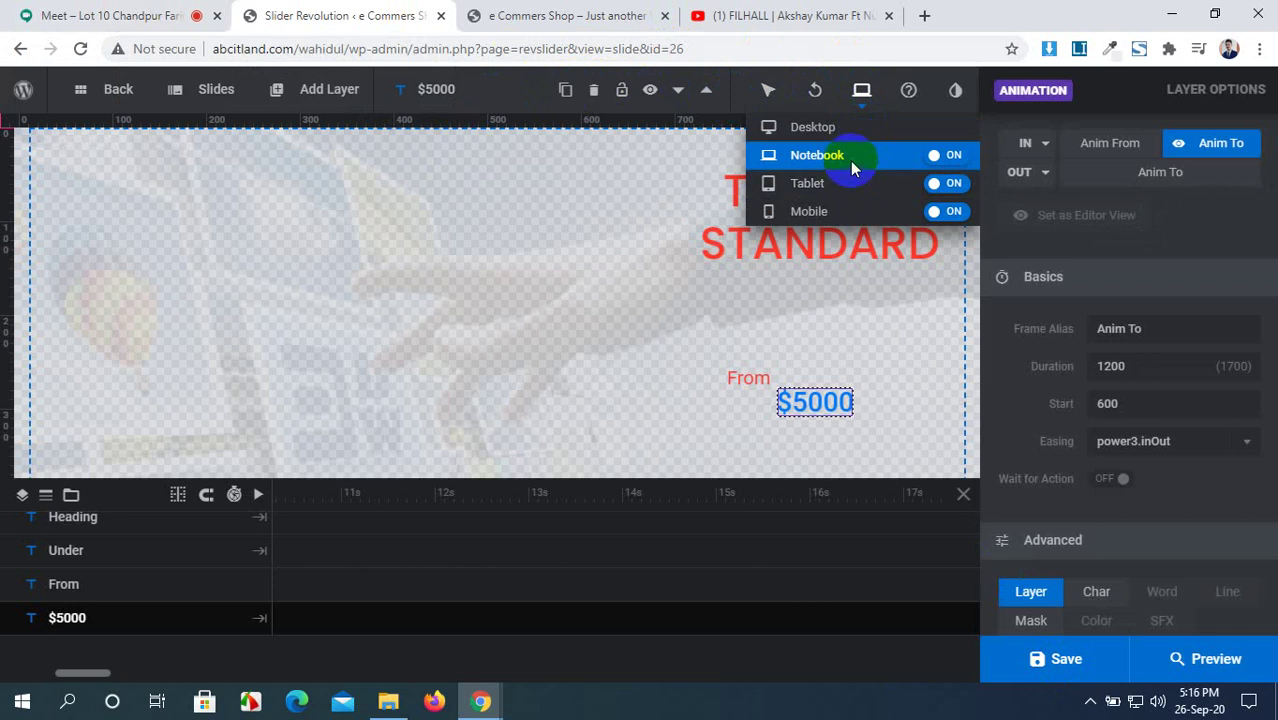
left_click(852, 195)
left_click(852, 195)
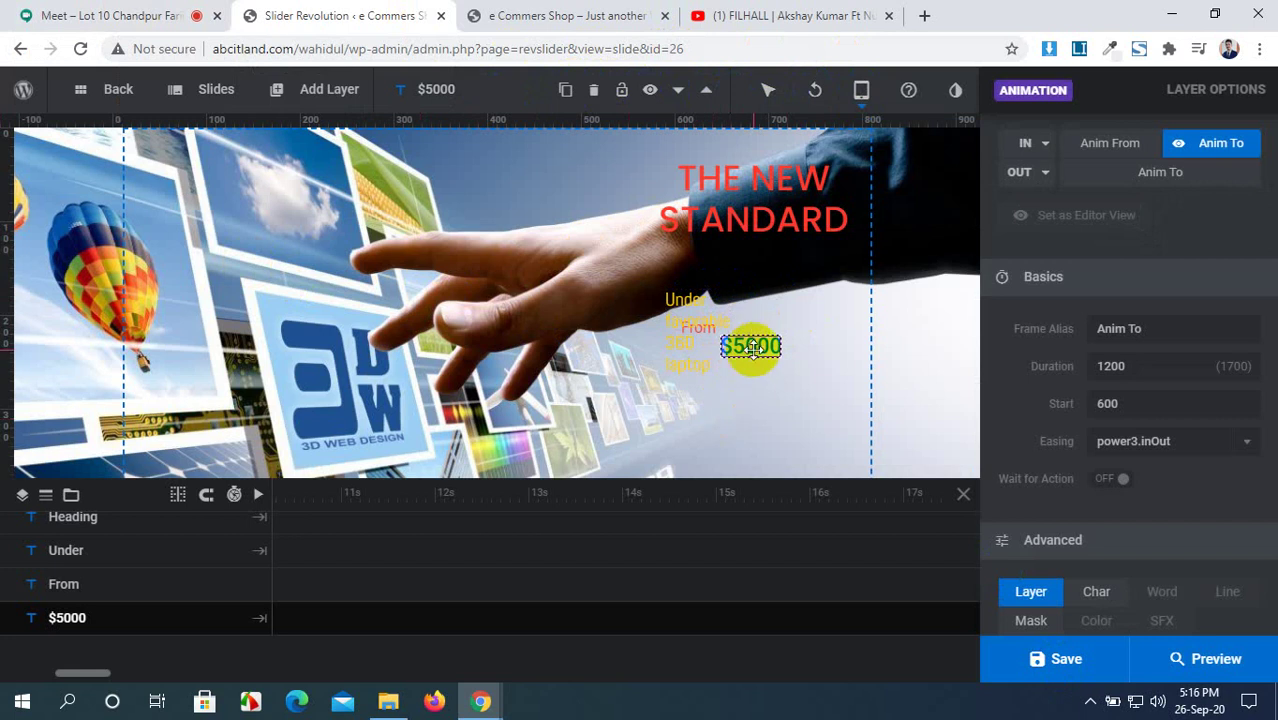
Step: Widen the Under layer in the tablet layout so its text fits on one line, and save the slide
mouse_move(750, 342)
left_mouse_down()
mouse_move(757, 383)
mouse_move(751, 349)
left_mouse_up()
left_click(681, 302)
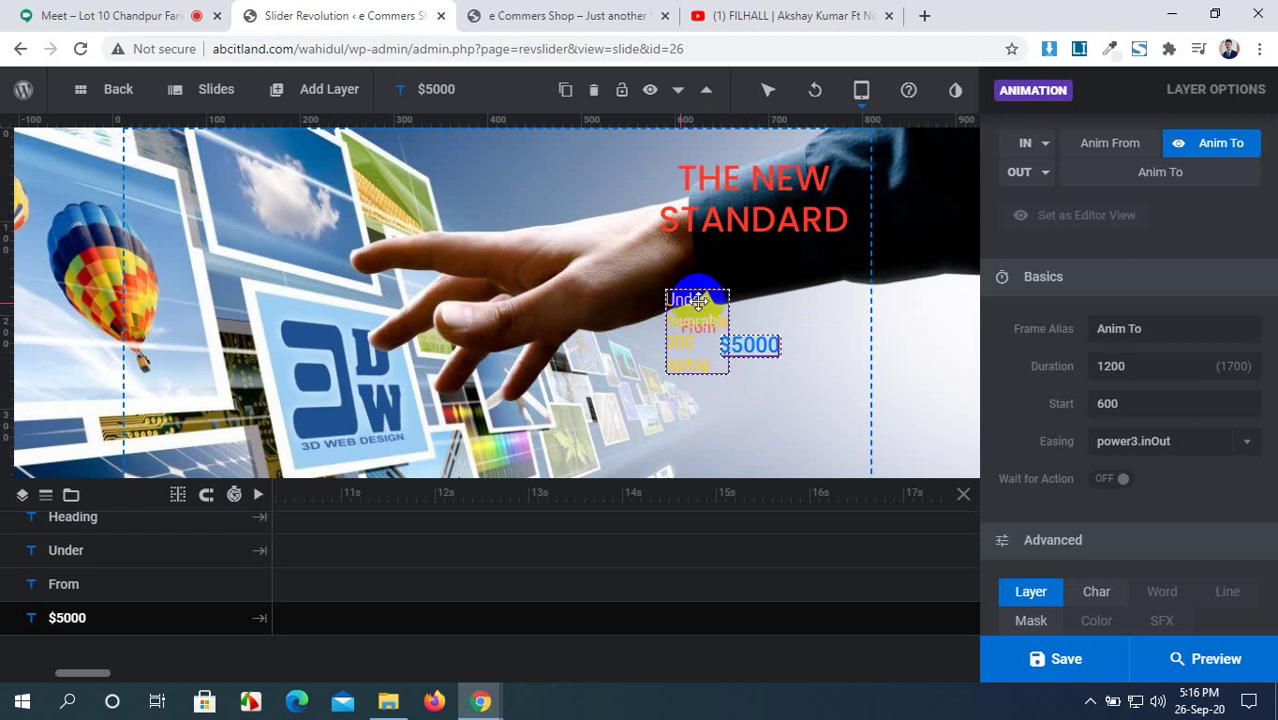
left_click(703, 306)
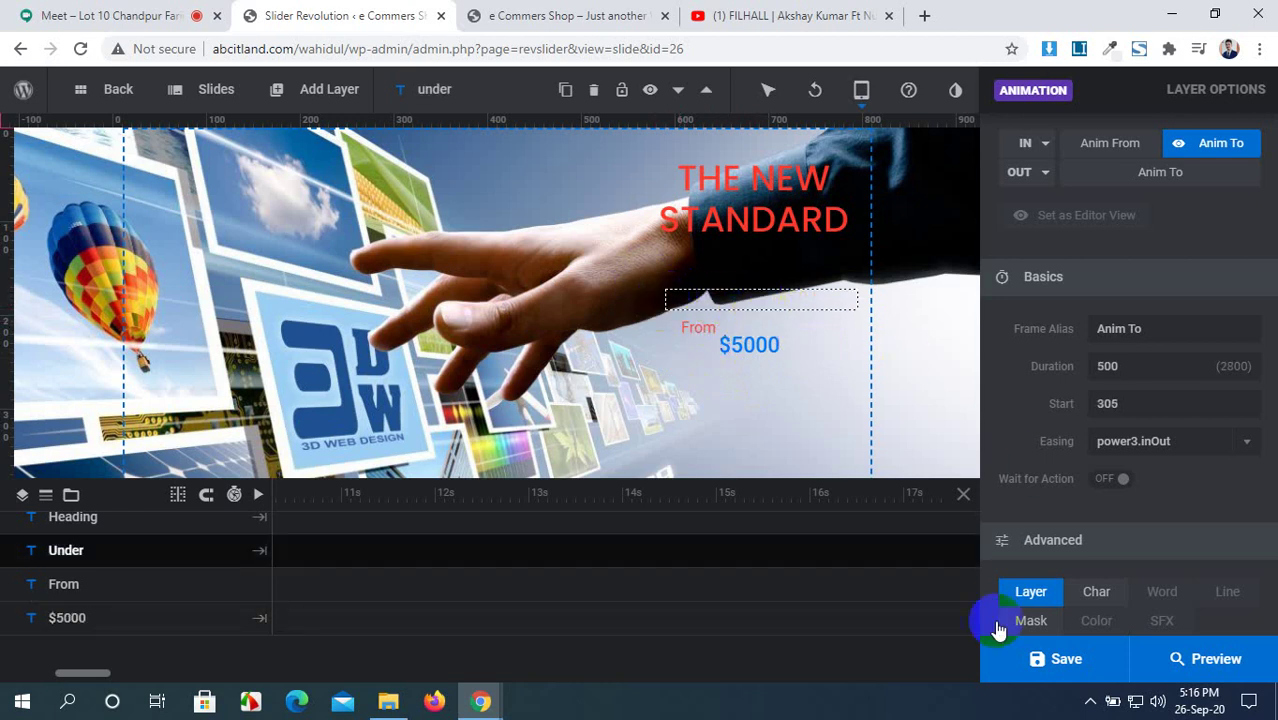
left_click(1045, 658)
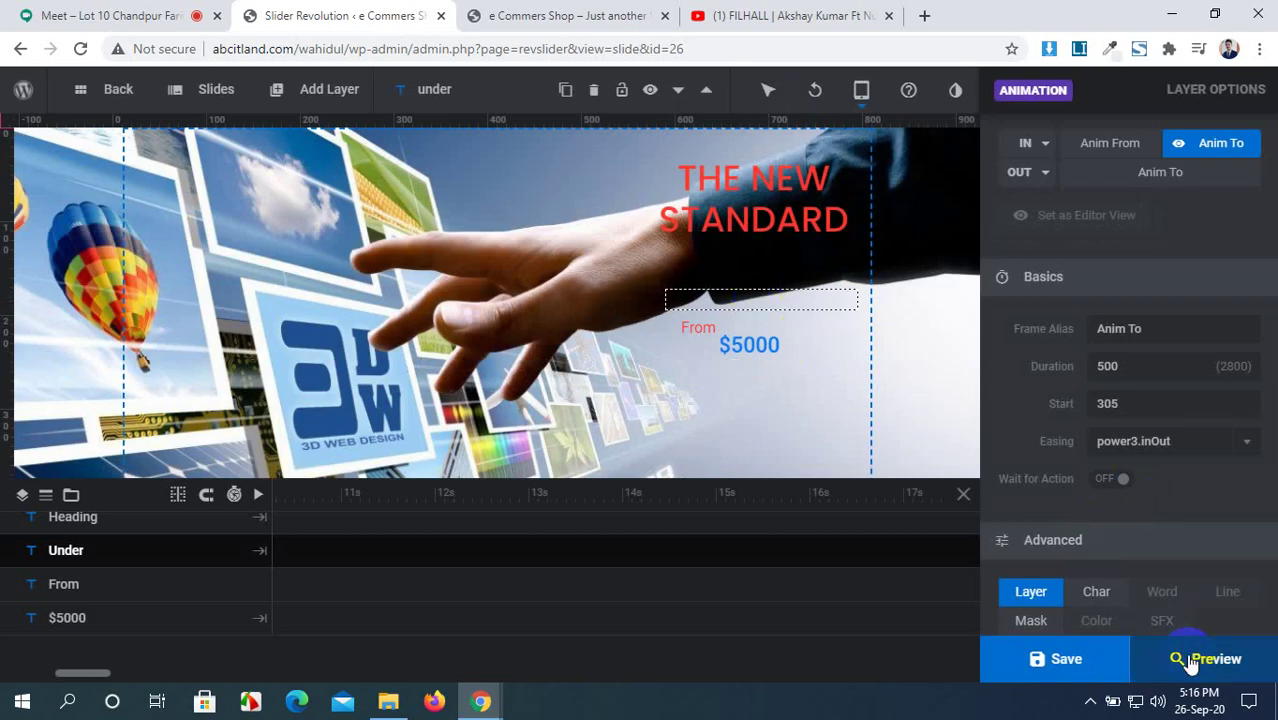
Step: Preview the slider at tablet size to check its slides and close the preview
left_click(1188, 659)
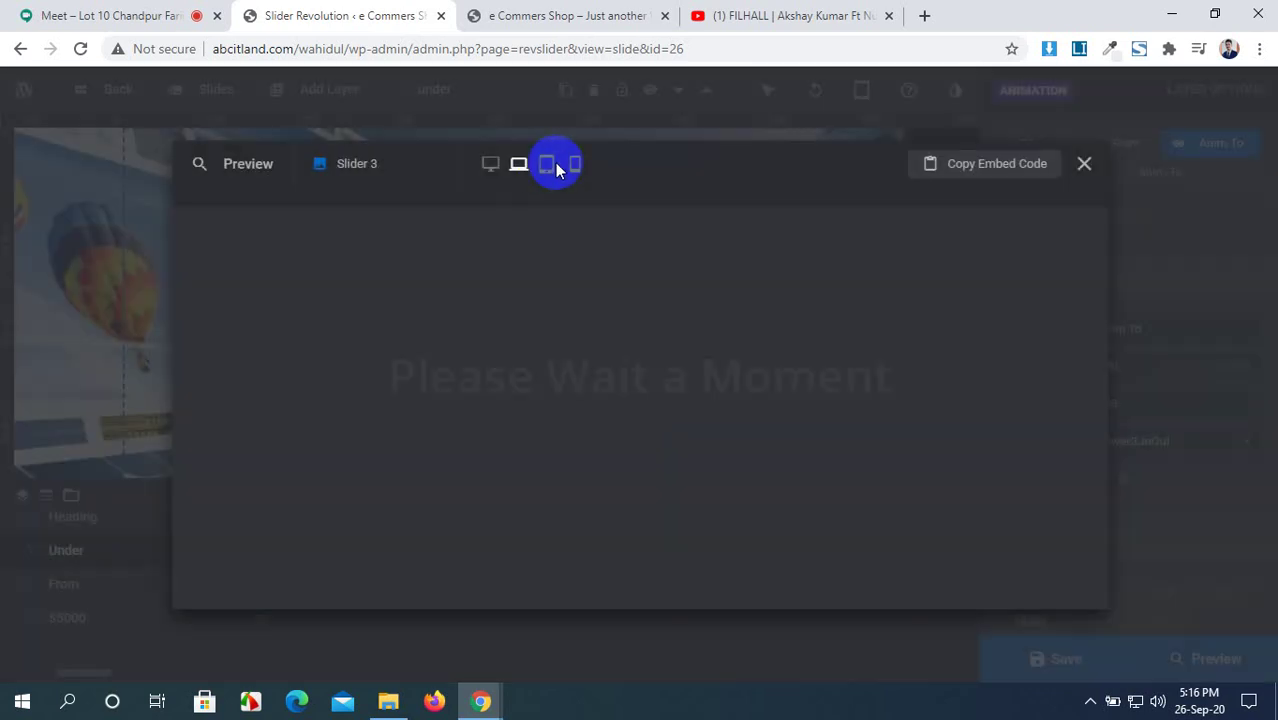
left_click(546, 165)
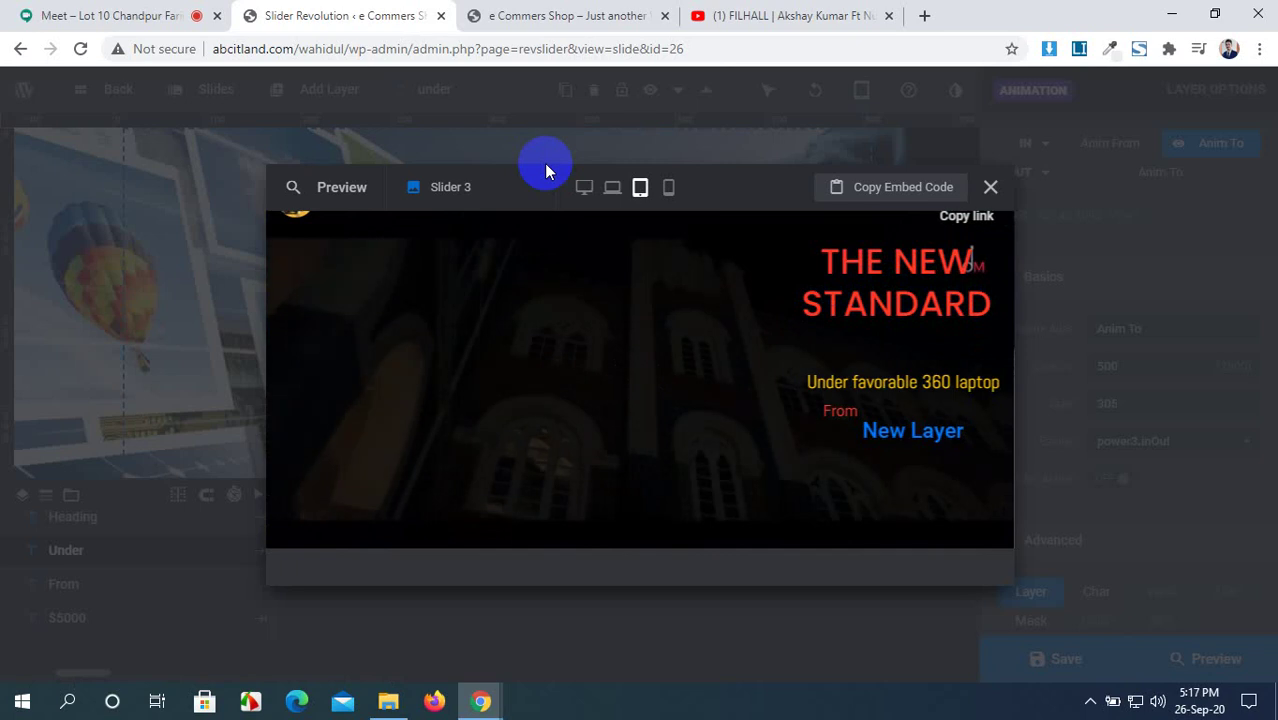
left_click(990, 188)
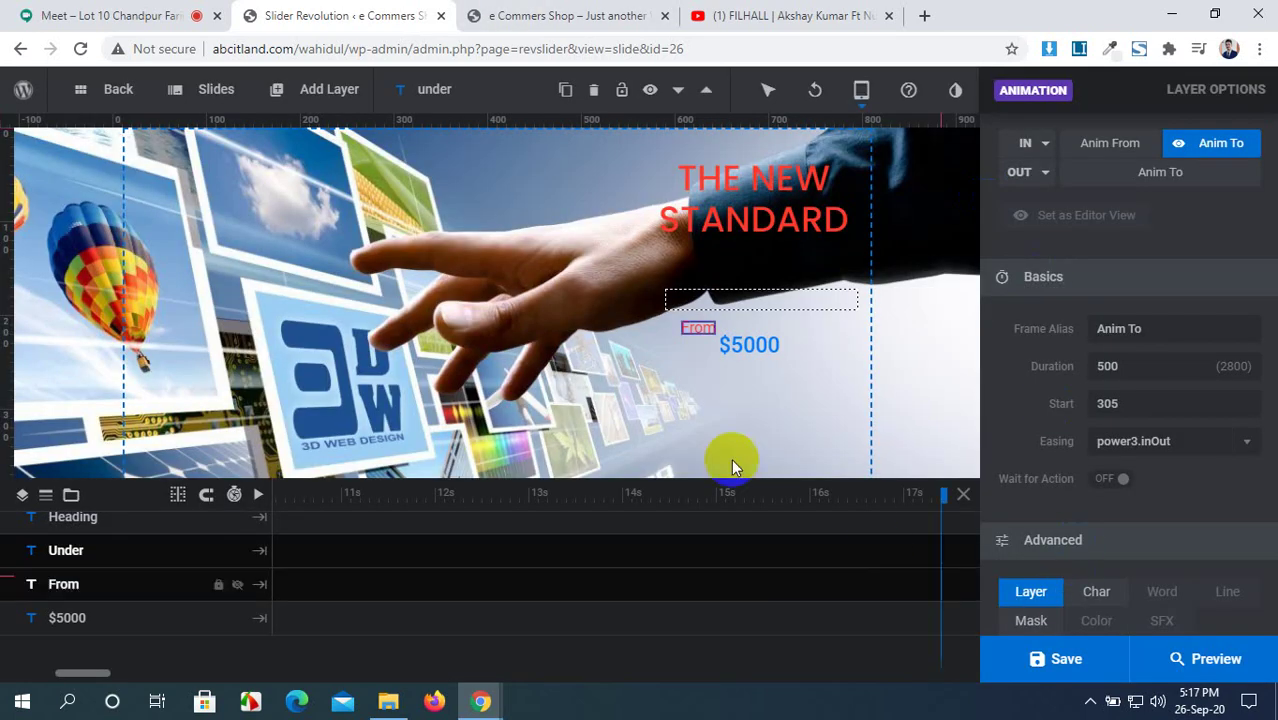
Step: Select the $5000 layer in the tablet layout and save the slide again
left_click(762, 345)
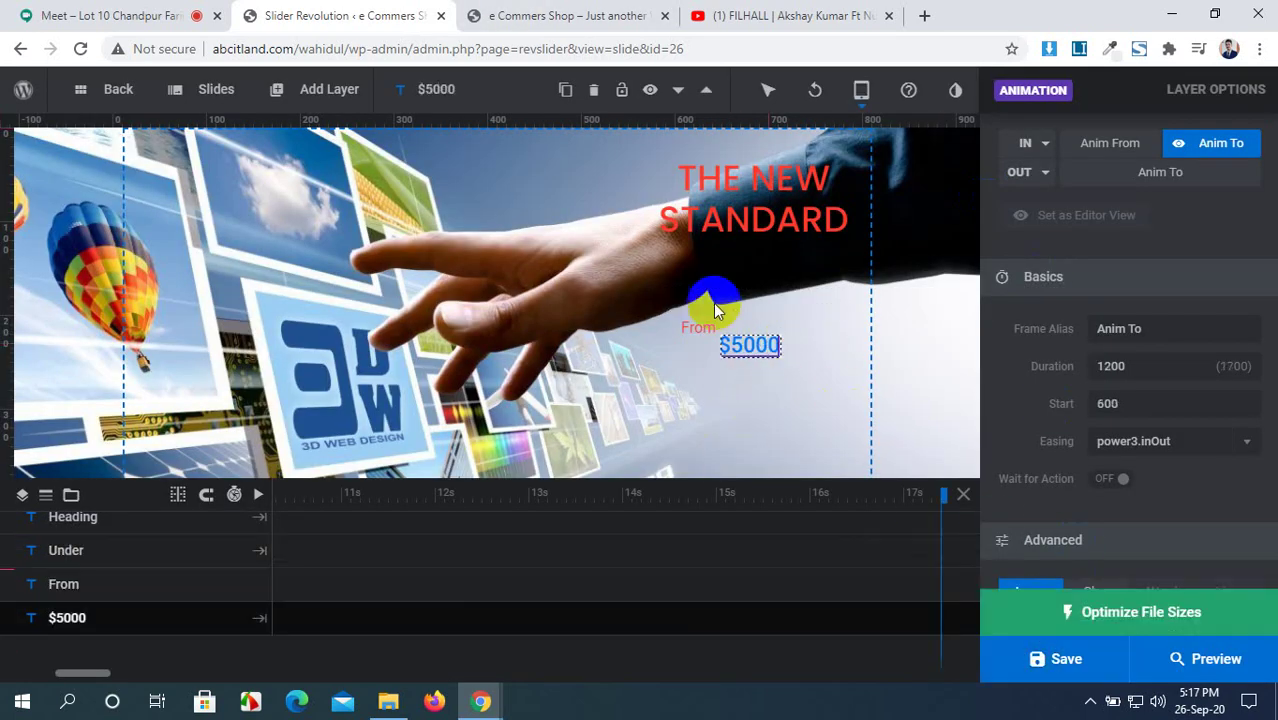
left_click(748, 345)
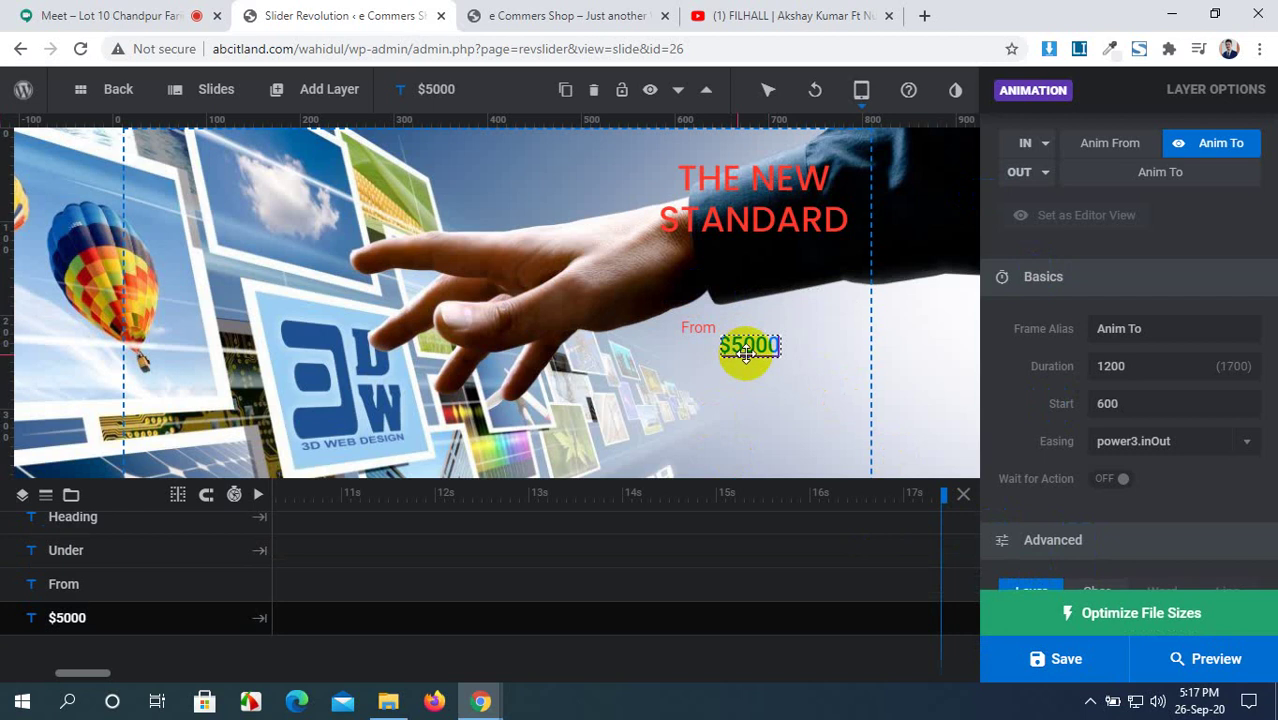
left_click(1060, 662)
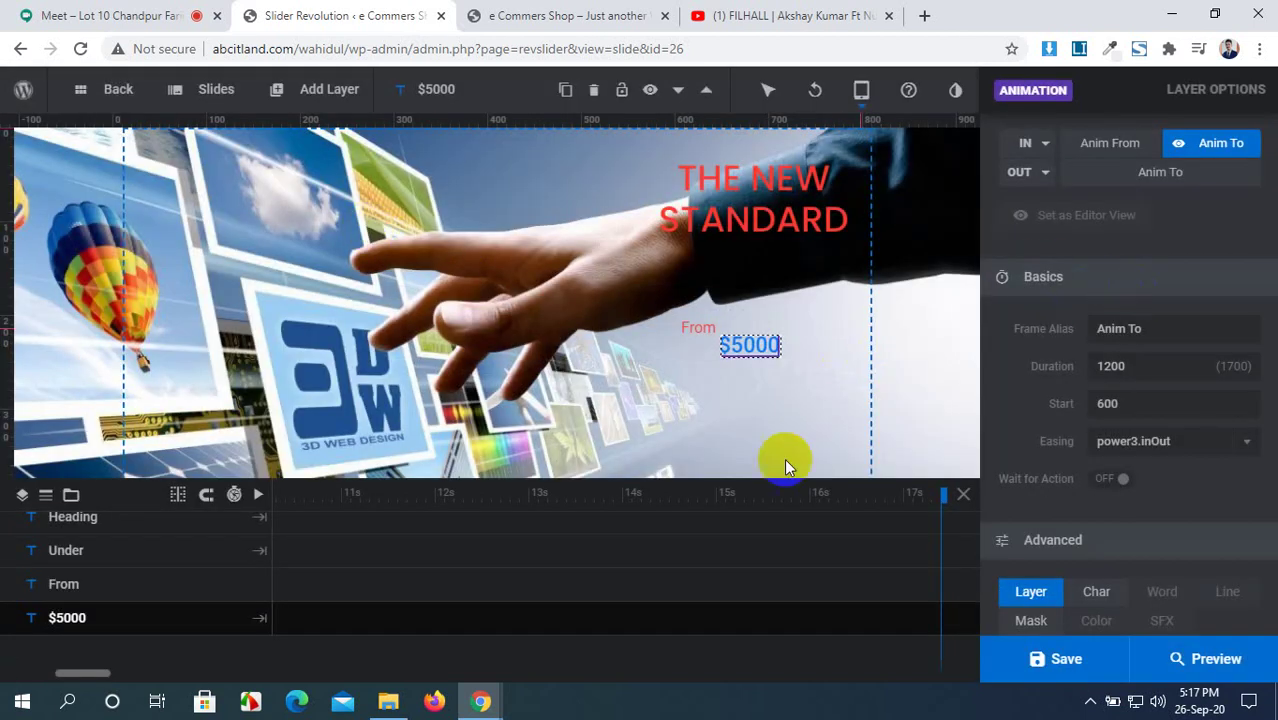
Step: Add an Icon / SVG layer to the slide and close the icon library without choosing an icon
scroll(1035, 336, "up", 3)
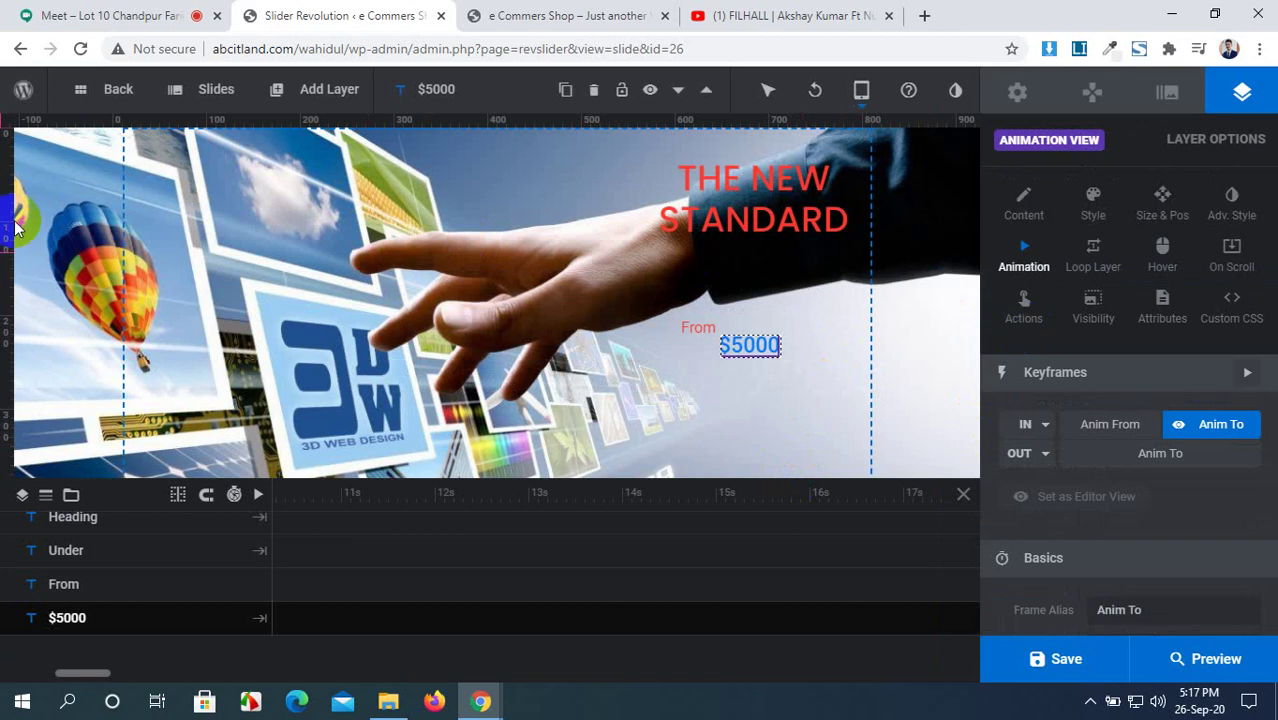
mouse_move(216, 97)
left_click(226, 128)
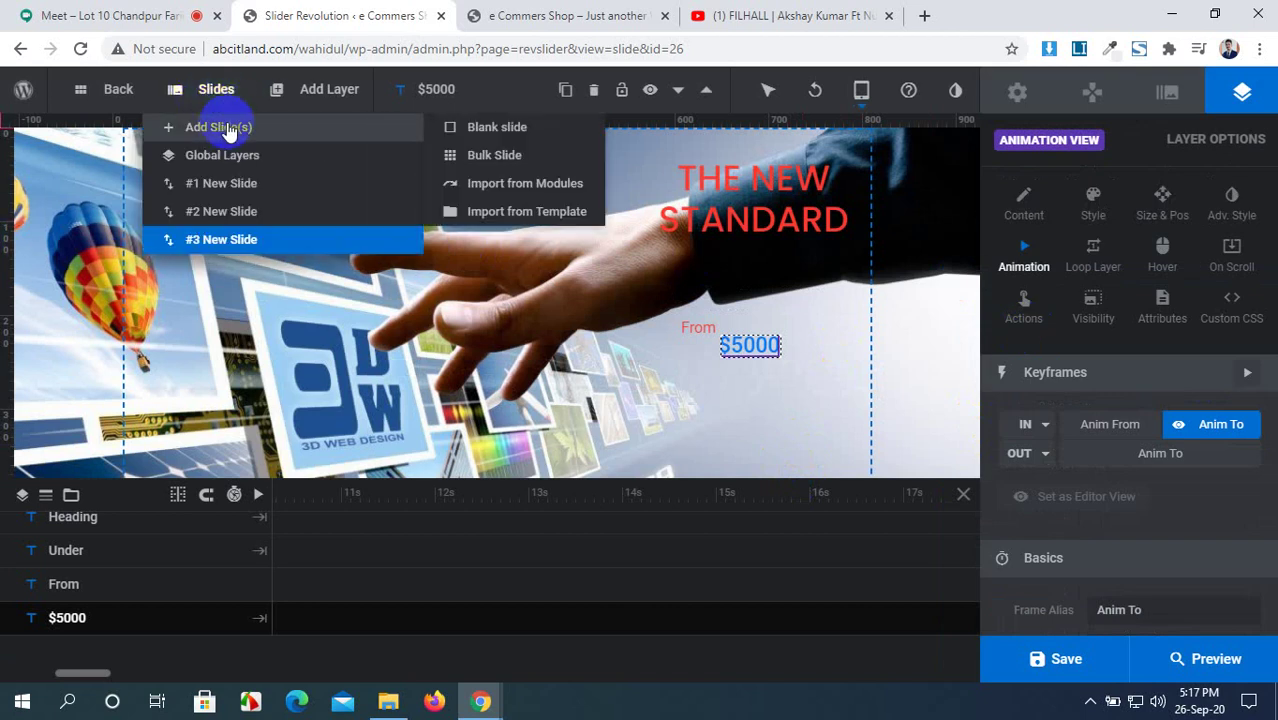
mouse_move(278, 93)
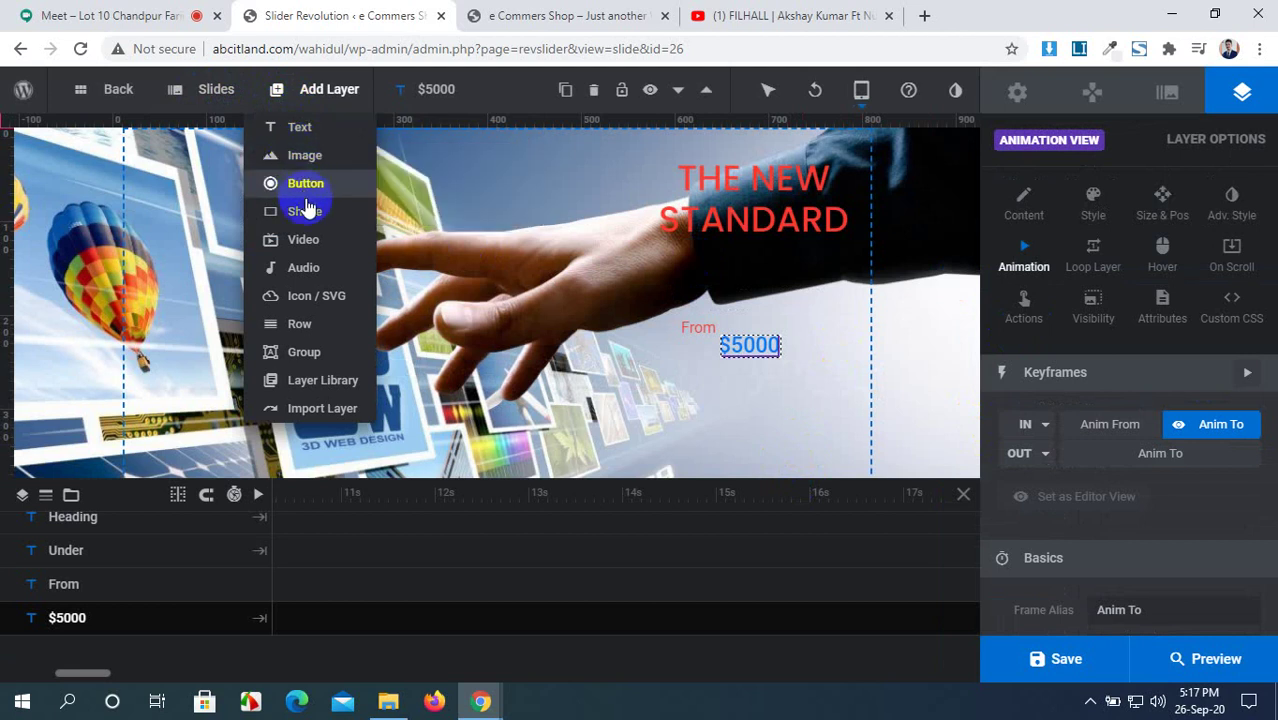
mouse_move(310, 252)
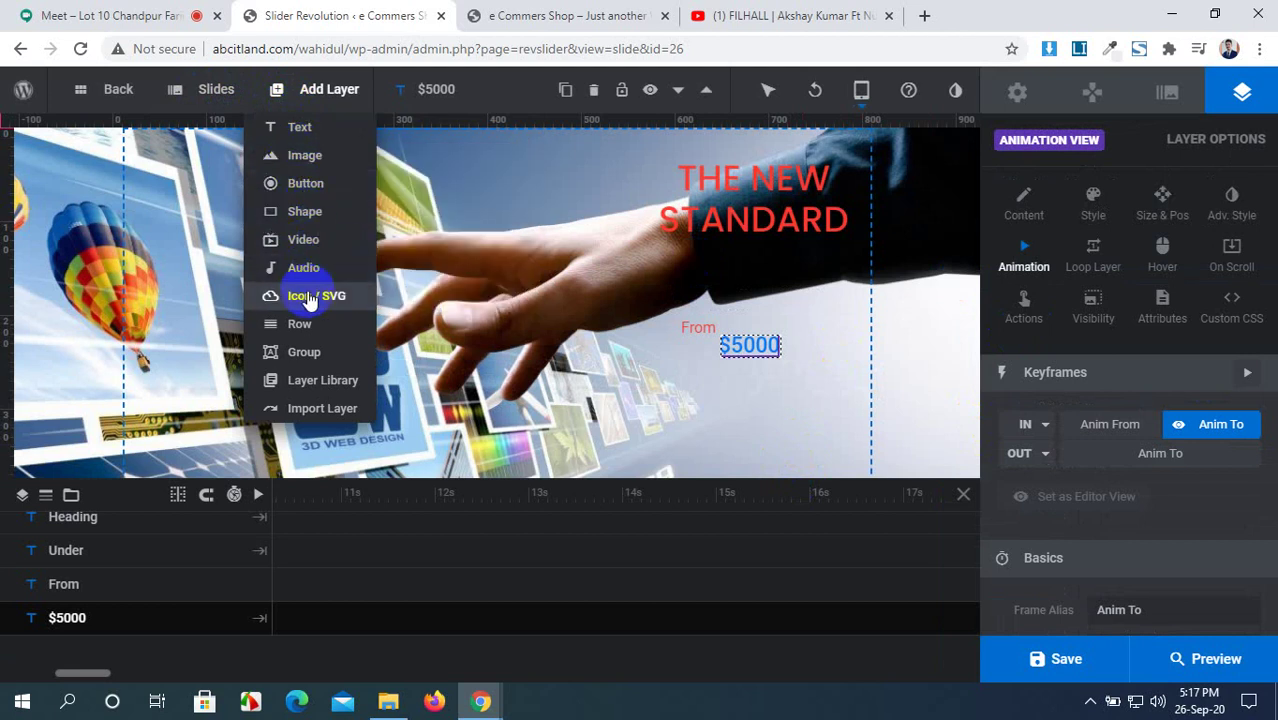
left_click(309, 297)
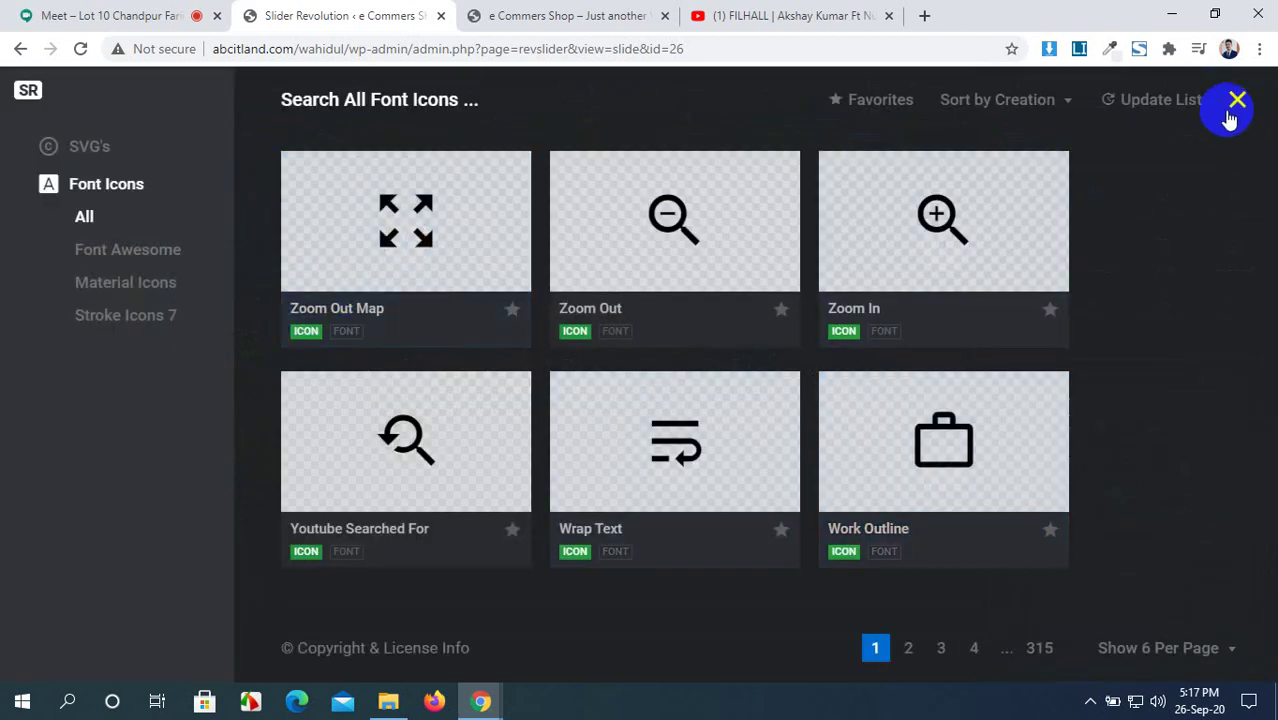
left_click(1238, 100)
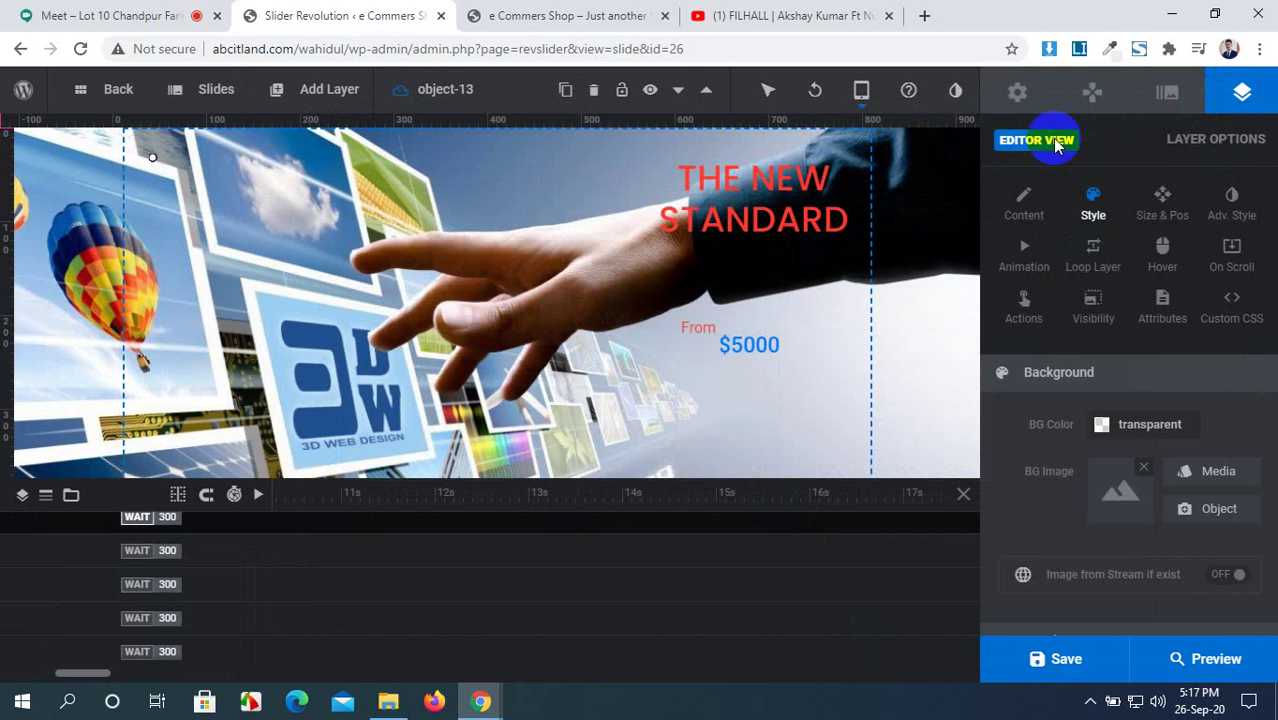
Step: Look through the new icon layer's Attributes, Visibility and Content options and the module's general layout options
left_click(1157, 314)
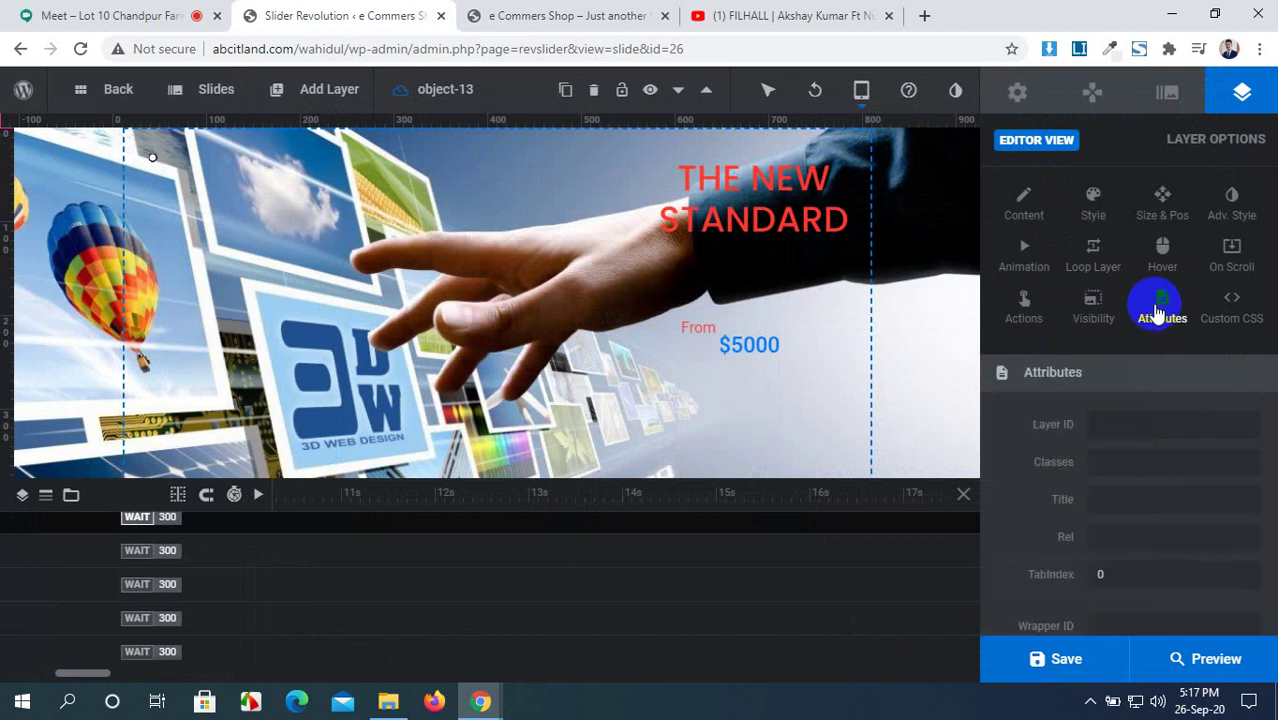
left_click(1093, 306)
left_click(1020, 198)
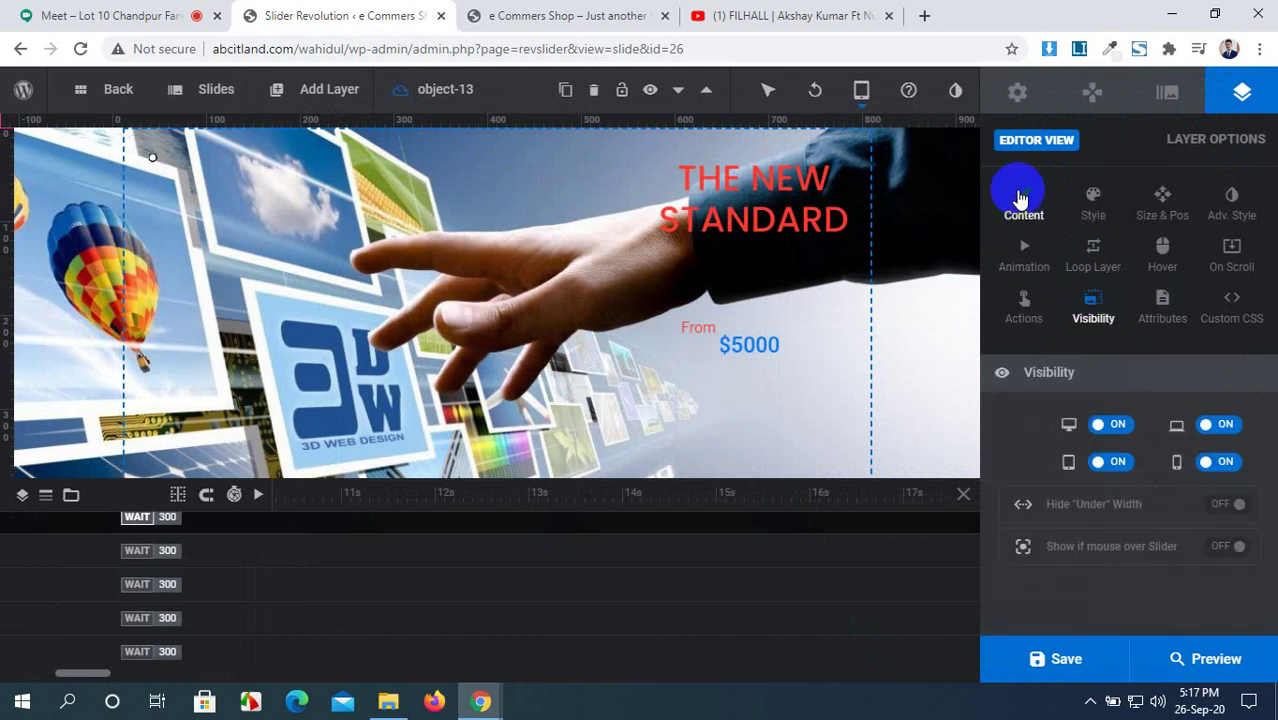
left_click(1016, 91)
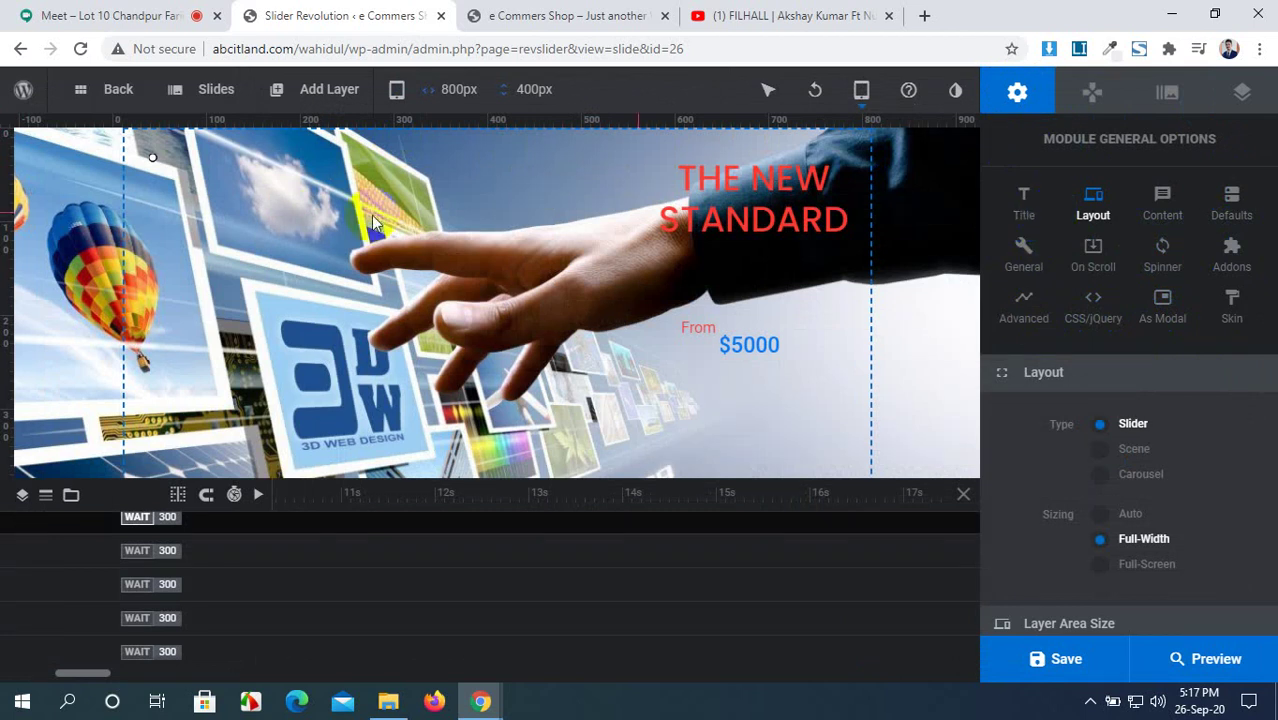
left_click(177, 91)
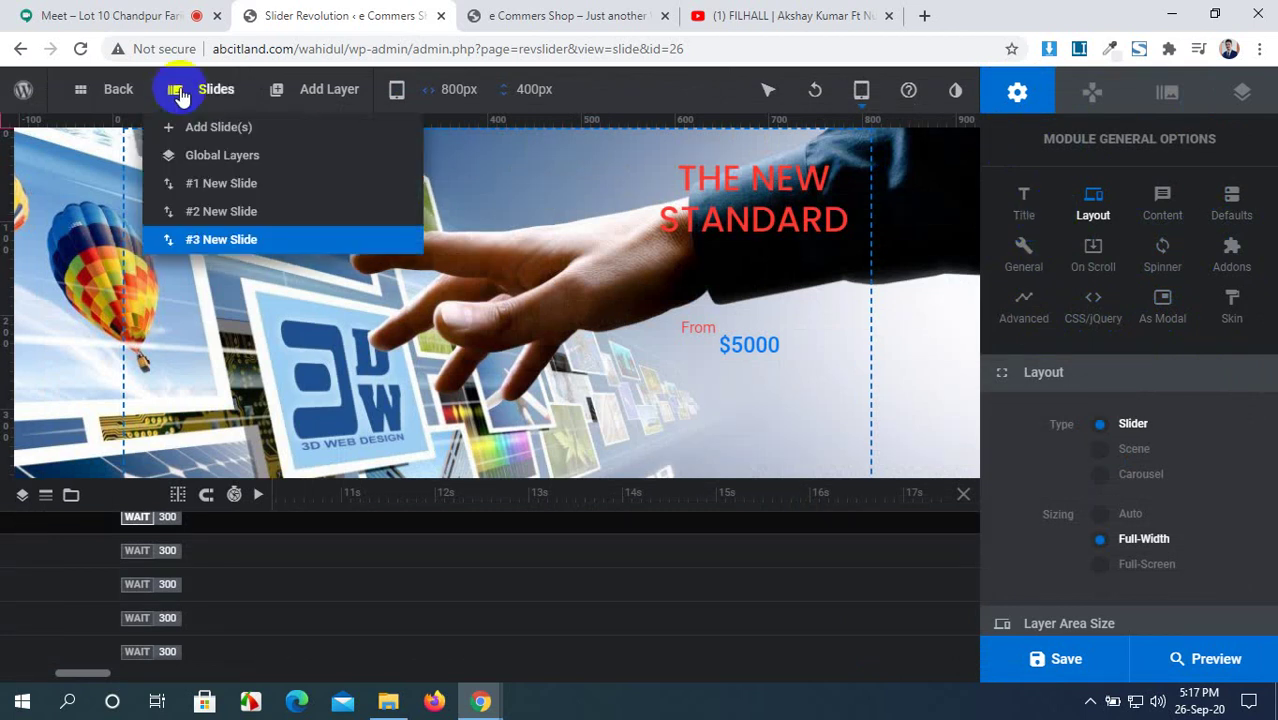
mouse_move(318, 90)
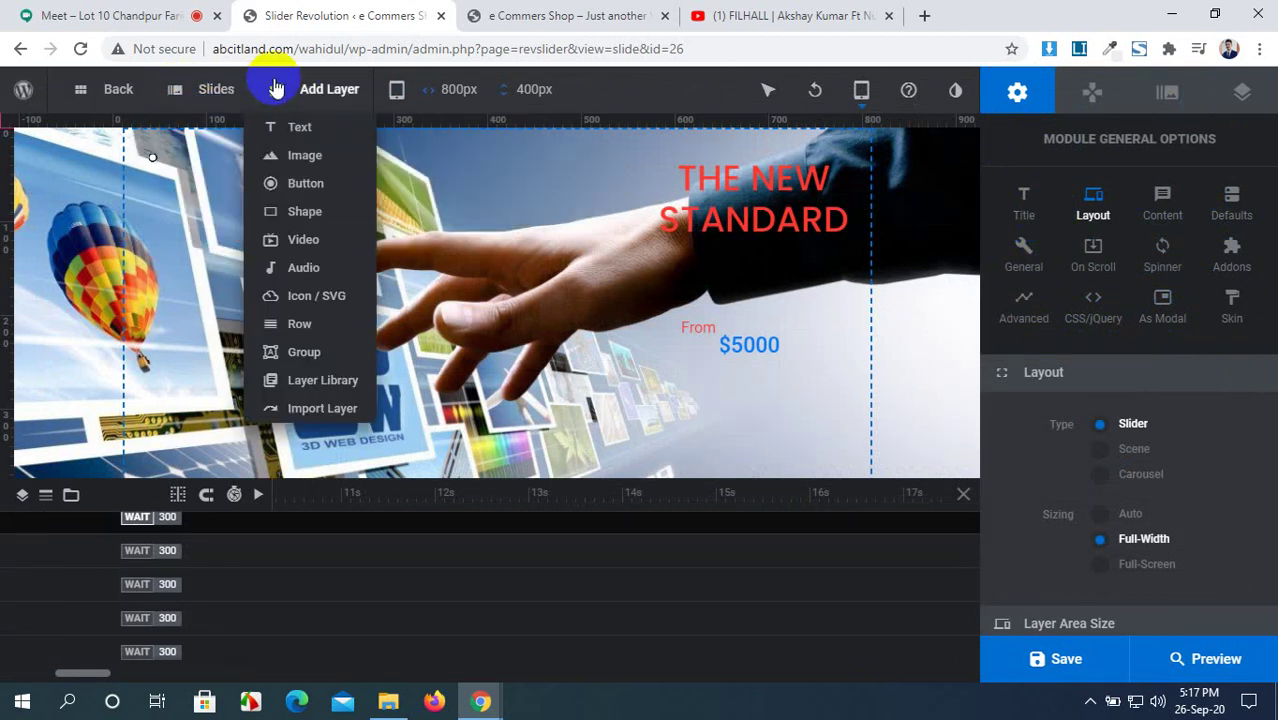
Step: Look through the module's Content, Defaults, General, On Scroll and Spinner options and the add-on library, closing the library without choosing an add-on
mouse_move(280, 145)
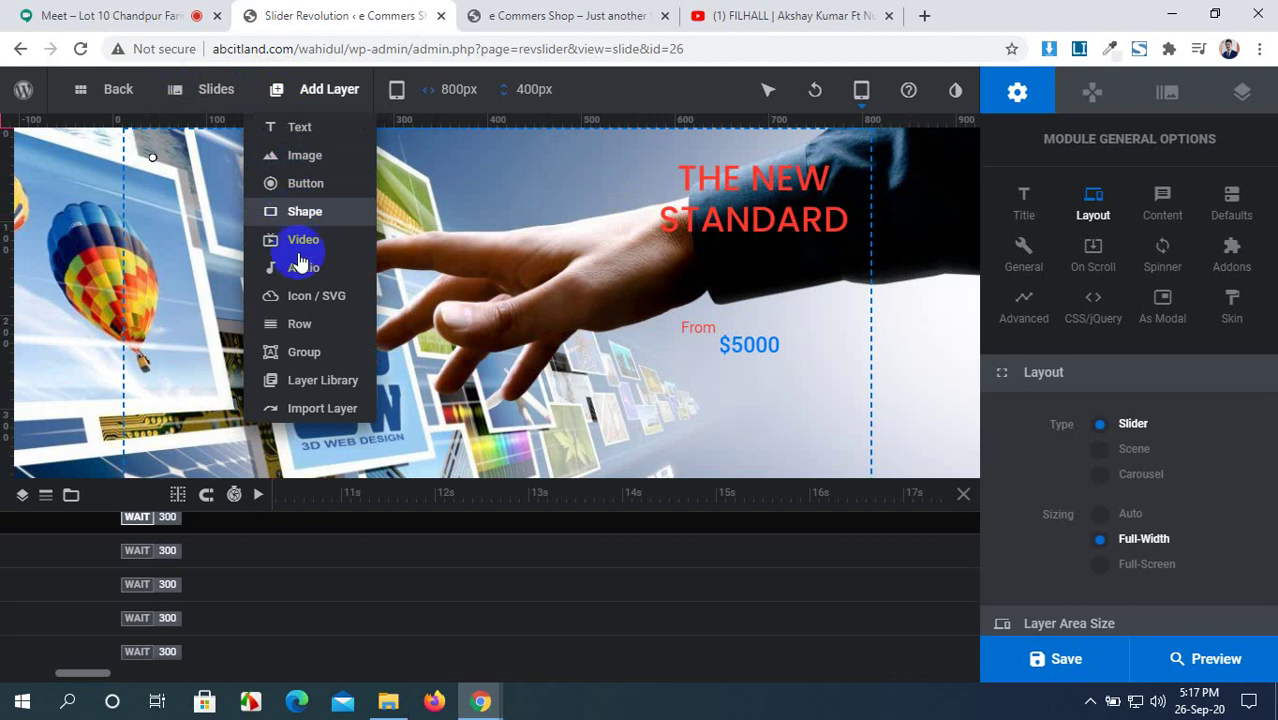
mouse_move(305, 243)
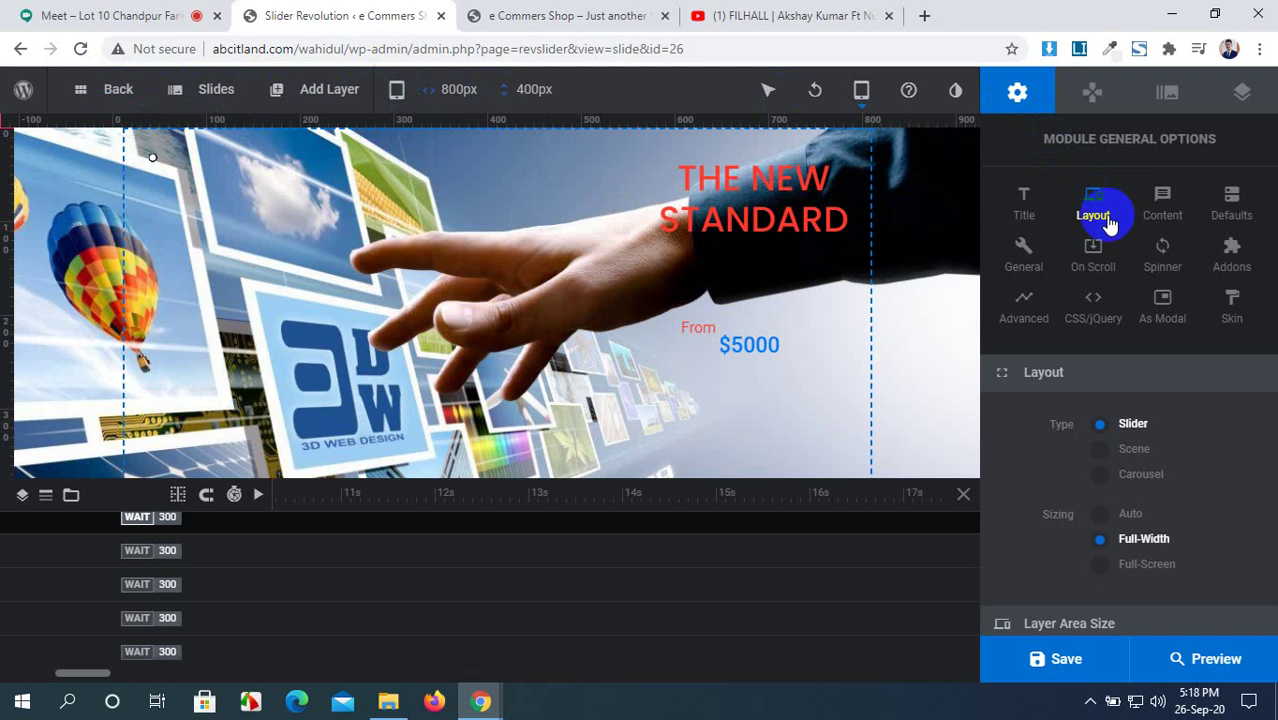
left_click(1152, 210)
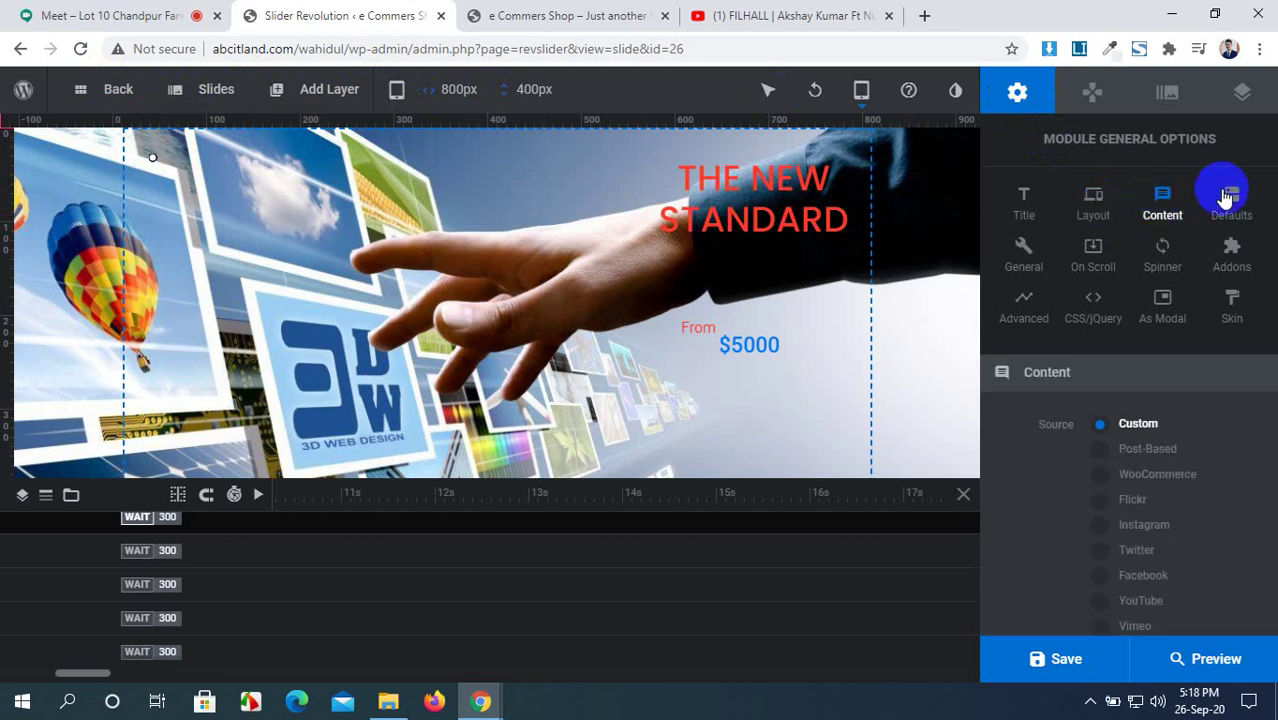
left_click(1233, 198)
left_click(1022, 258)
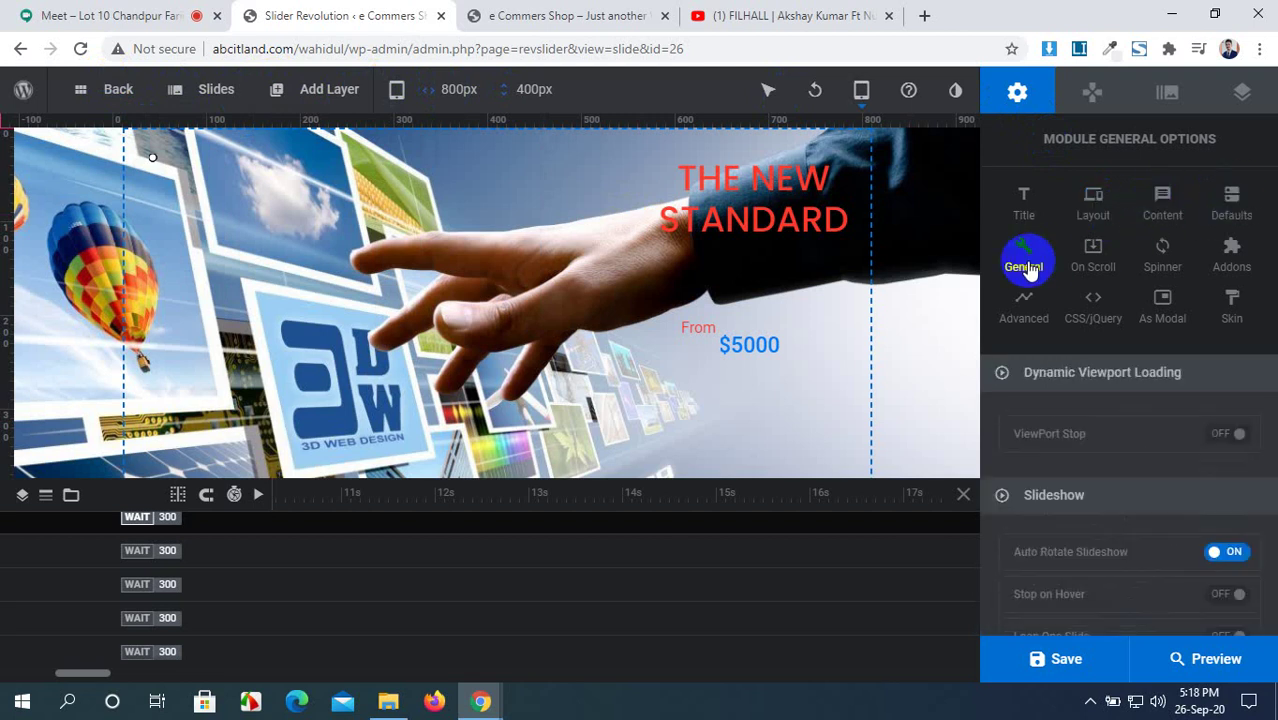
left_click(1093, 258)
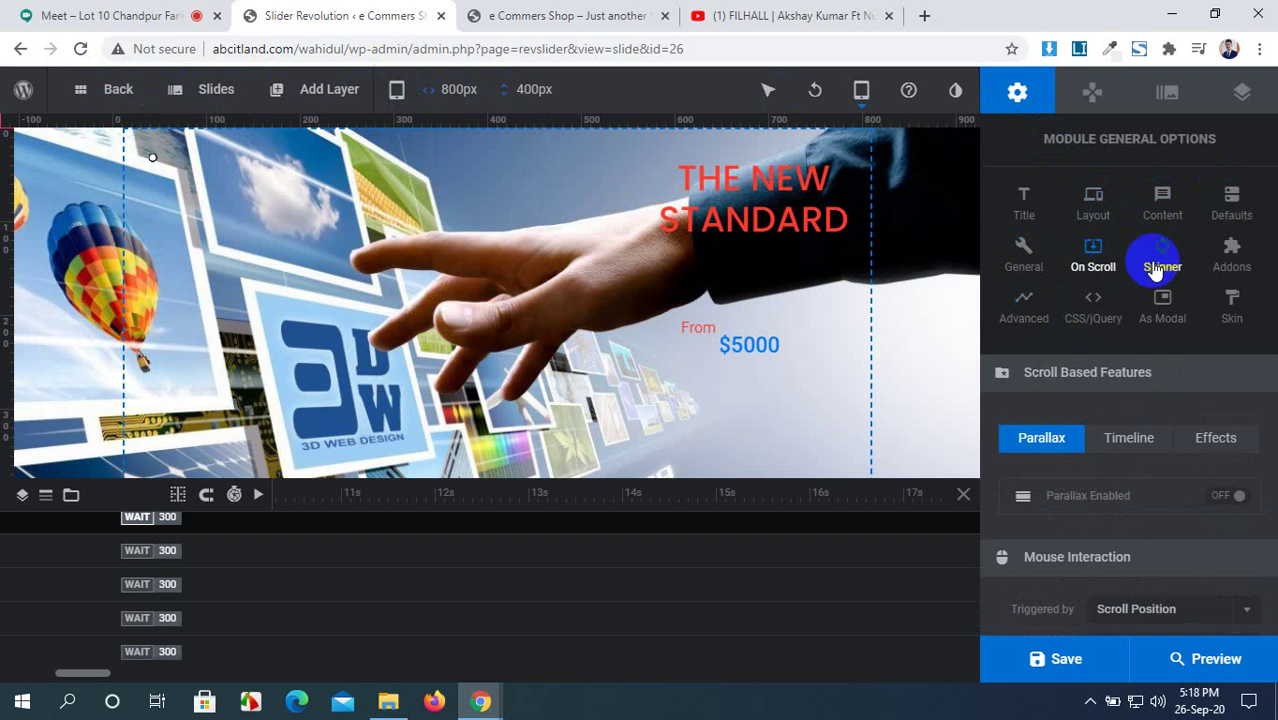
left_click(1157, 268)
left_click(1232, 262)
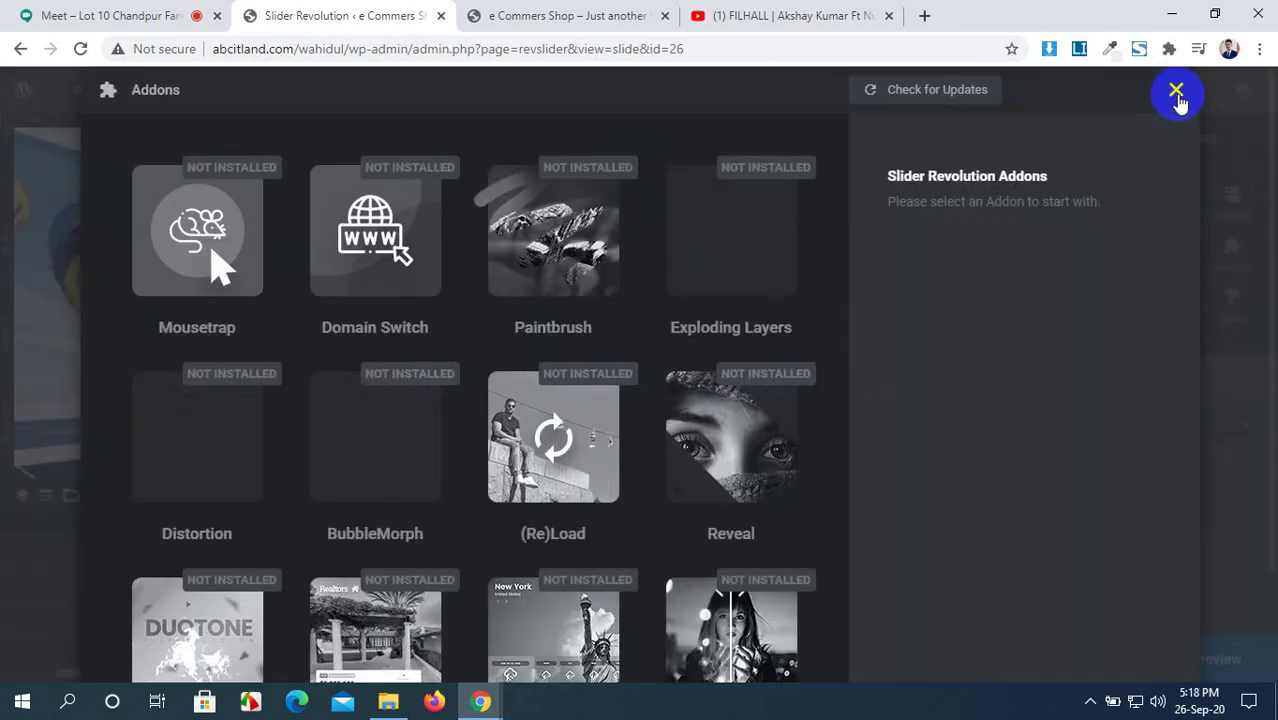
left_click(1177, 95)
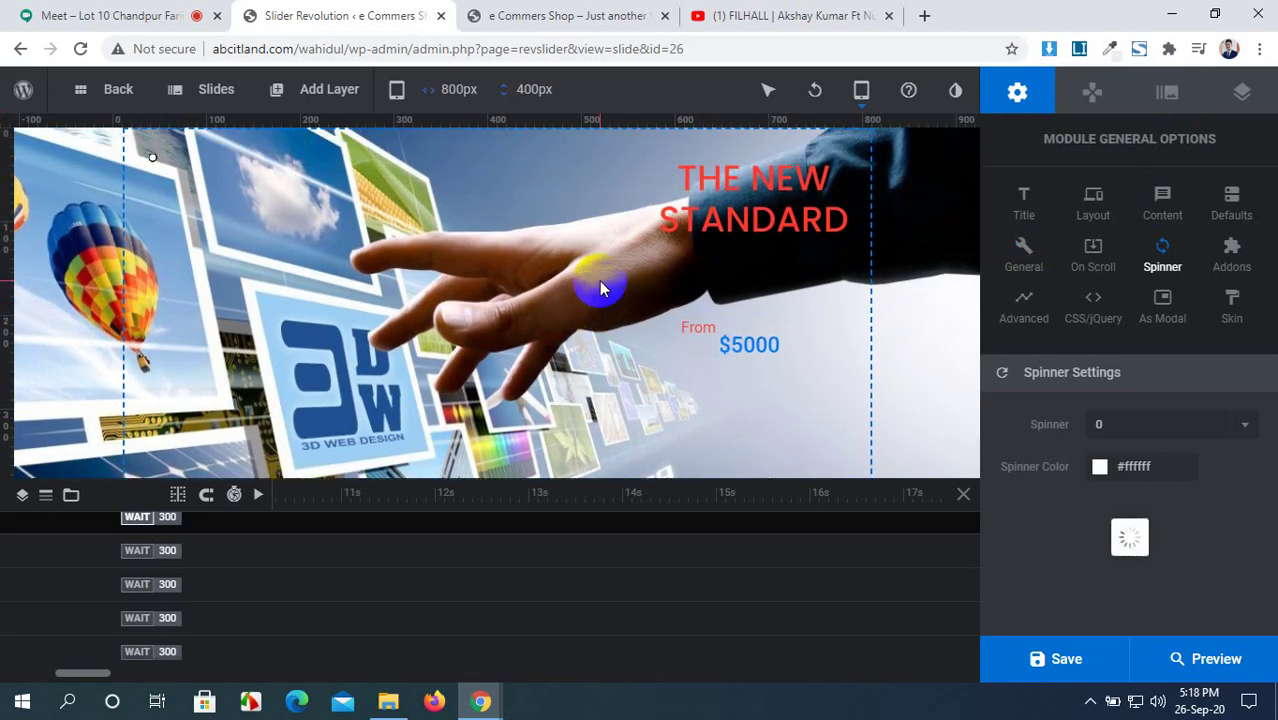
Step: Add another Icon / SVG layer to the slide and search the font icons for "arrow"
mouse_move(240, 118)
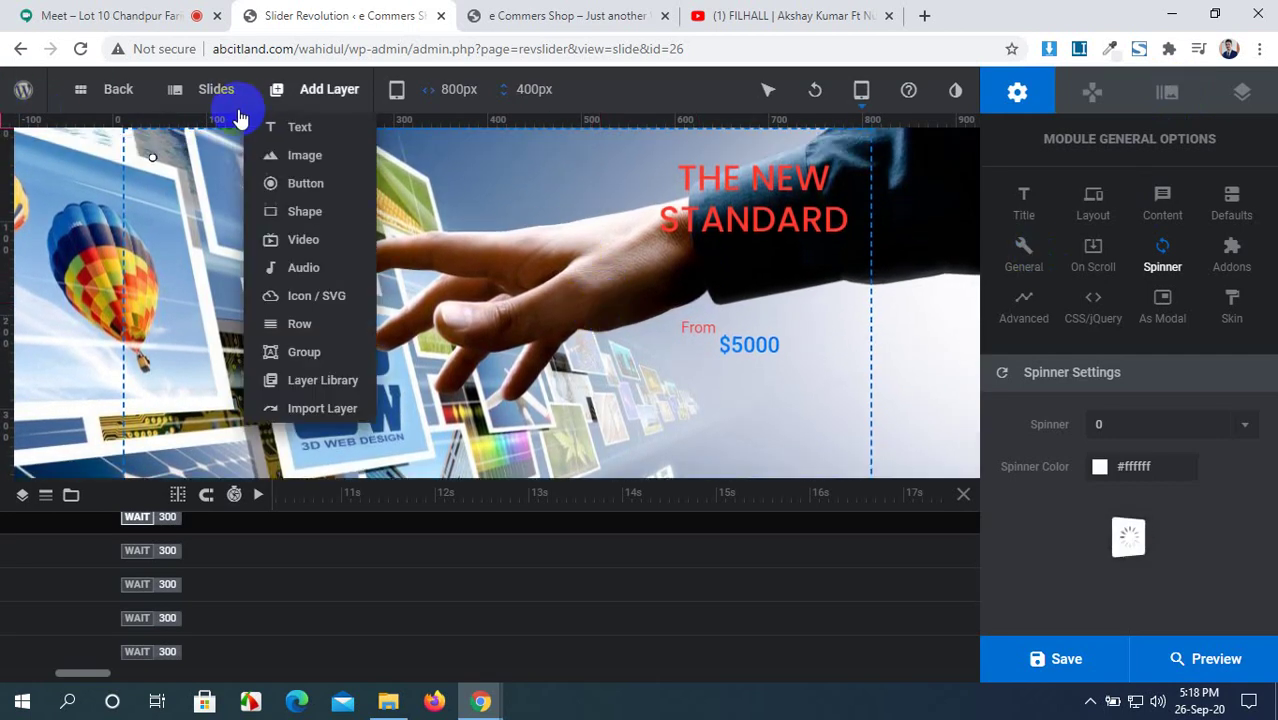
mouse_move(172, 98)
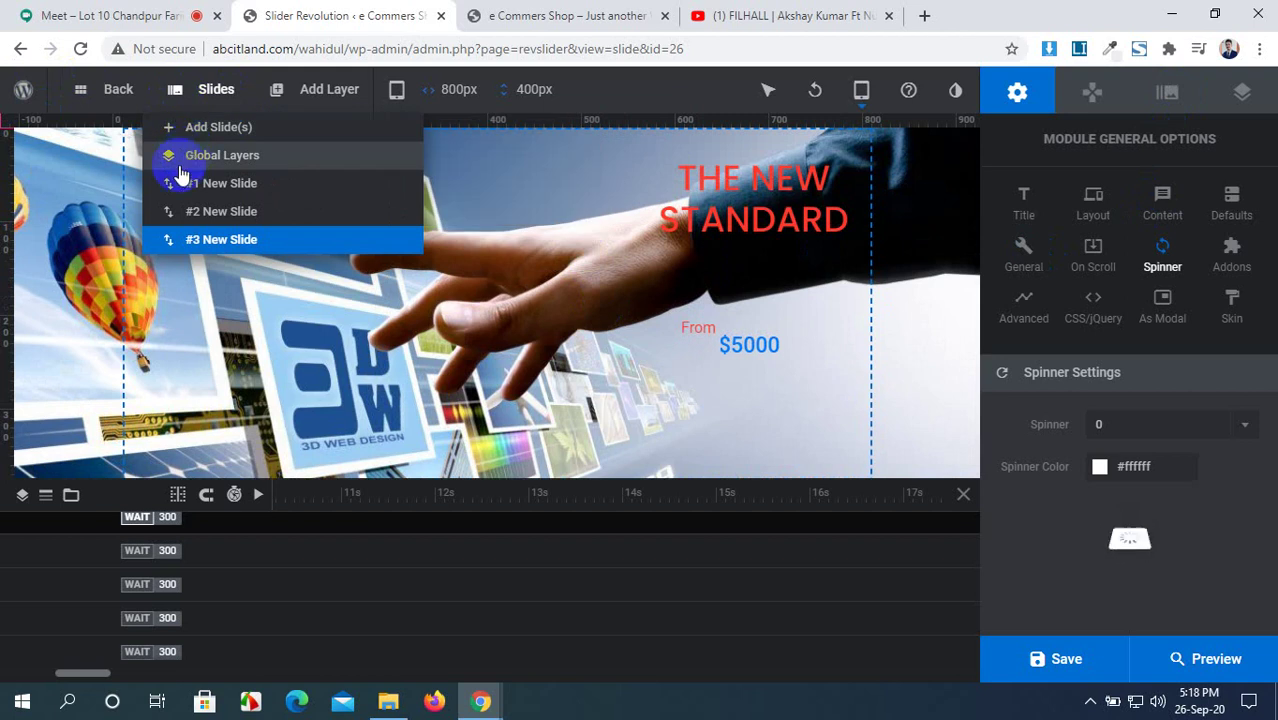
mouse_move(277, 90)
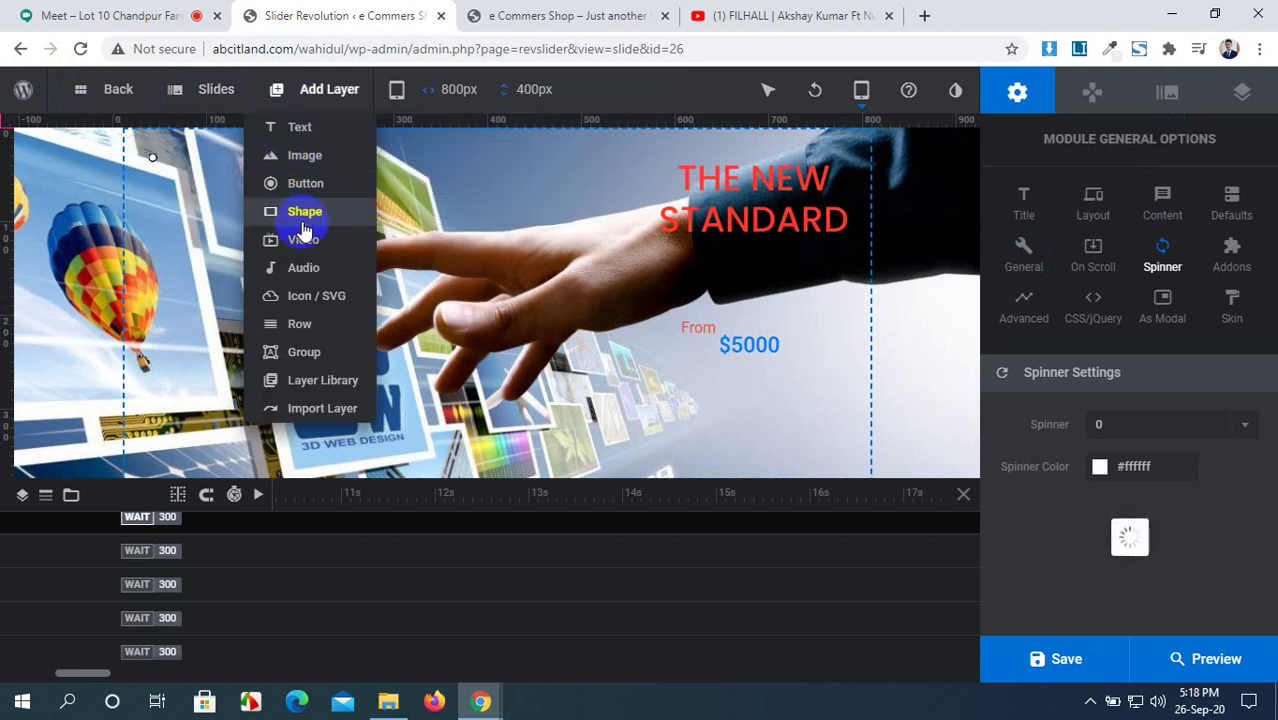
left_click(313, 298)
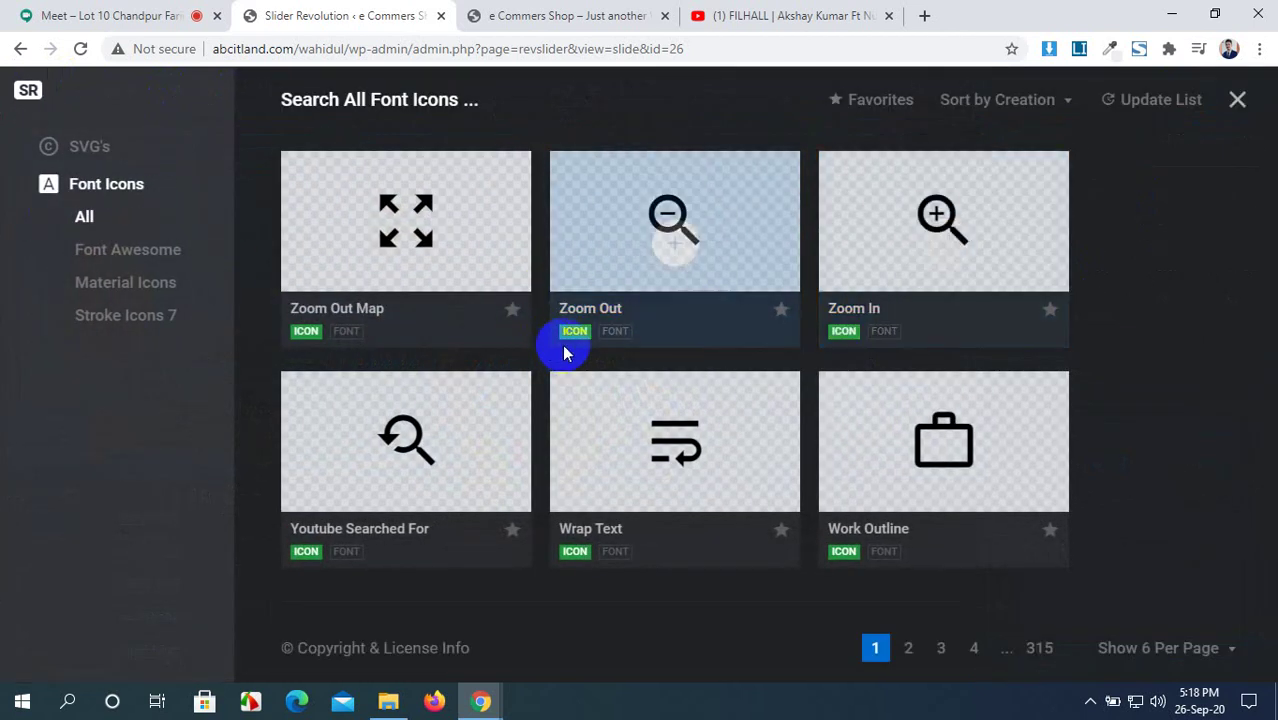
left_click(901, 652)
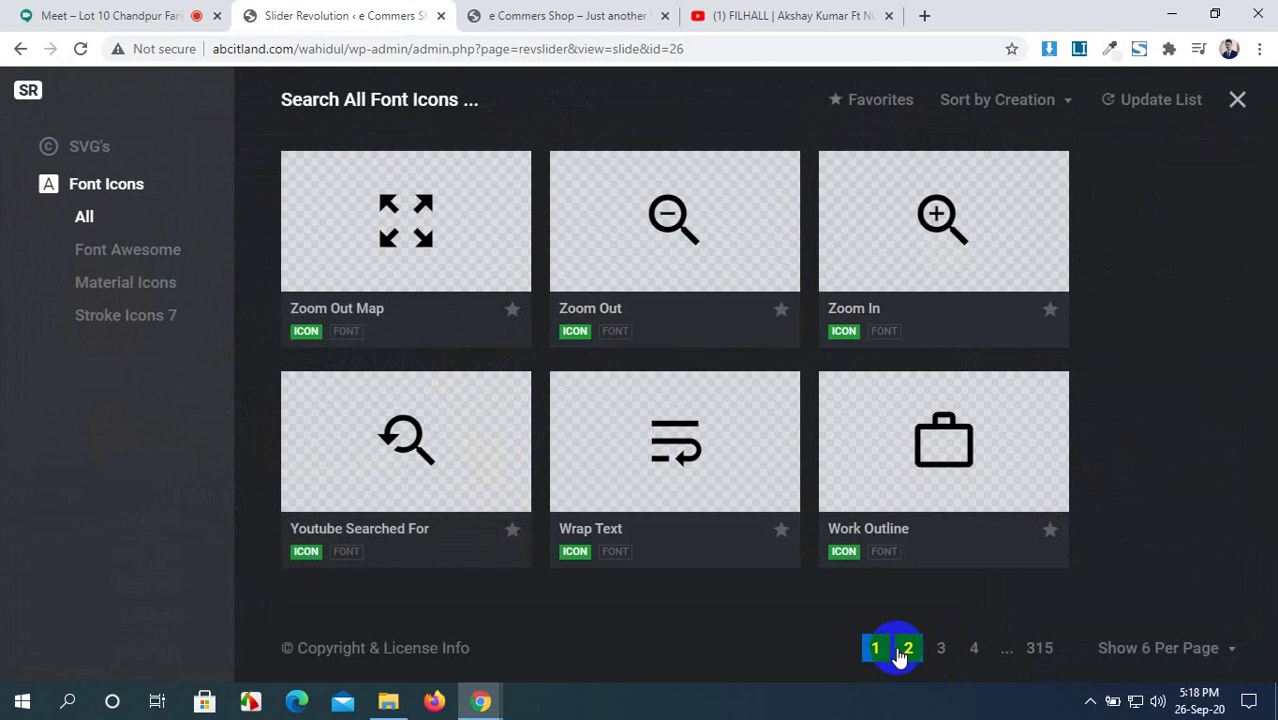
left_click(451, 126)
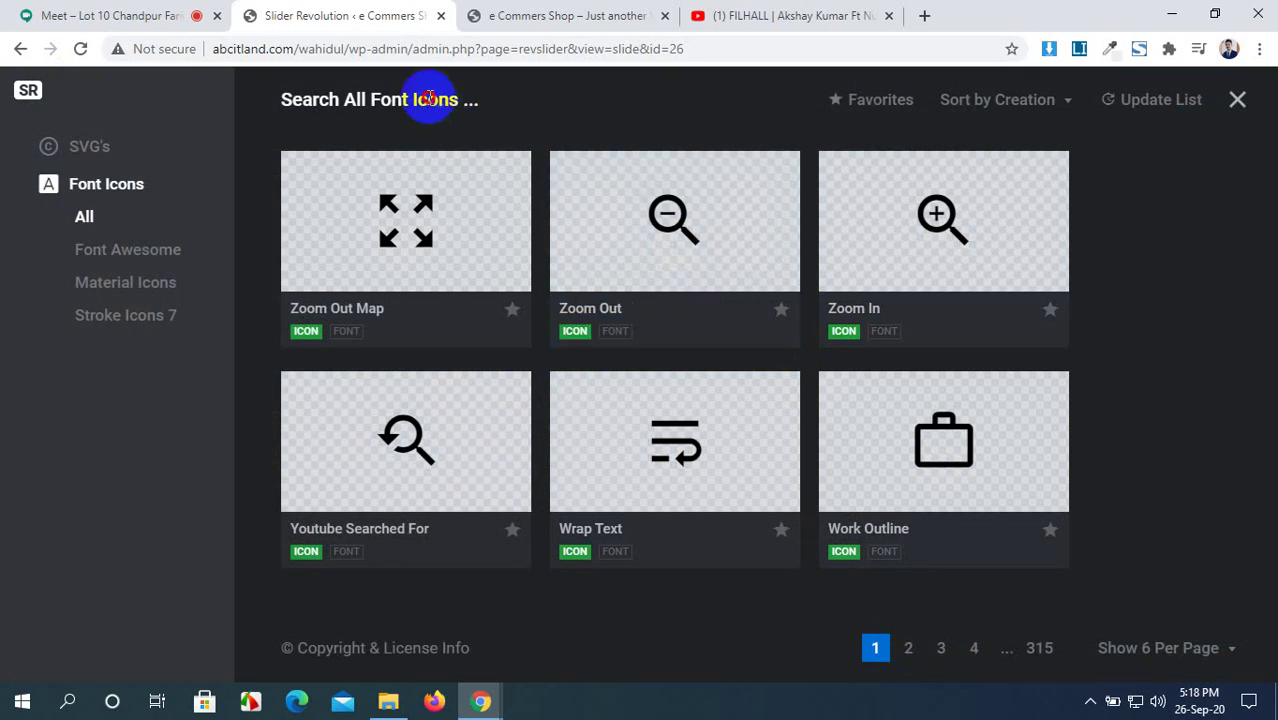
left_click(430, 97)
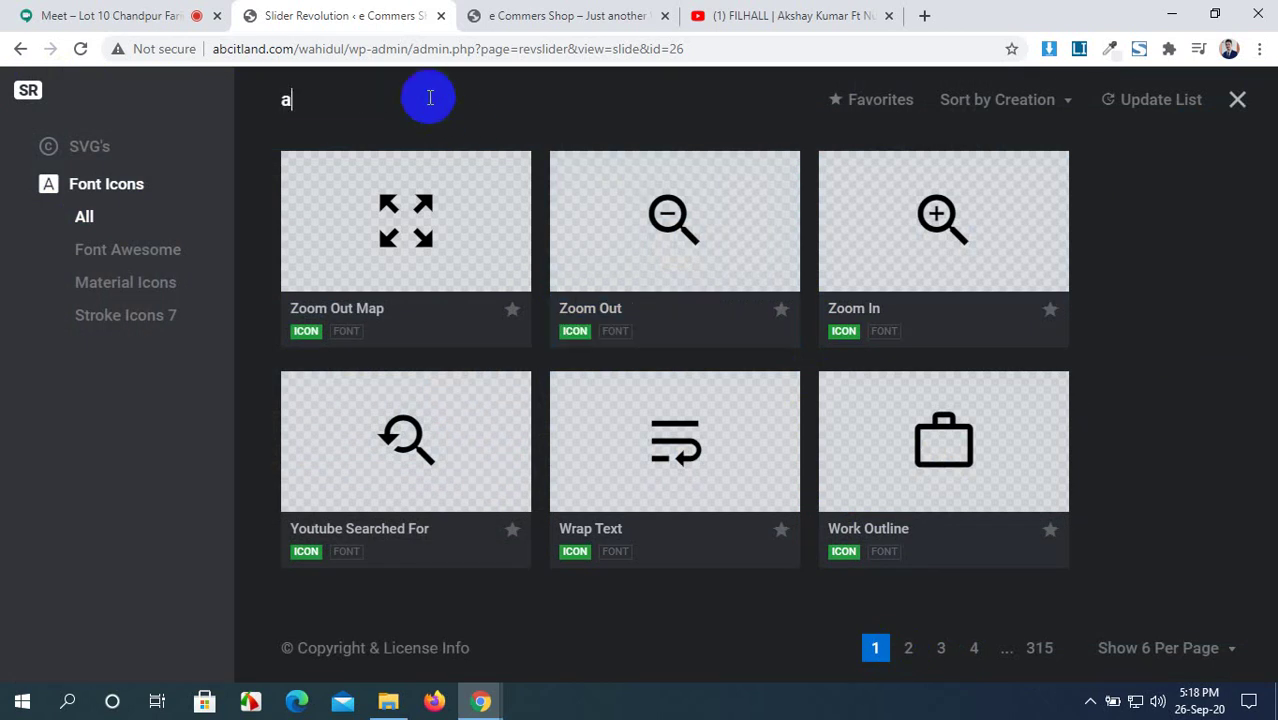
type("arow")
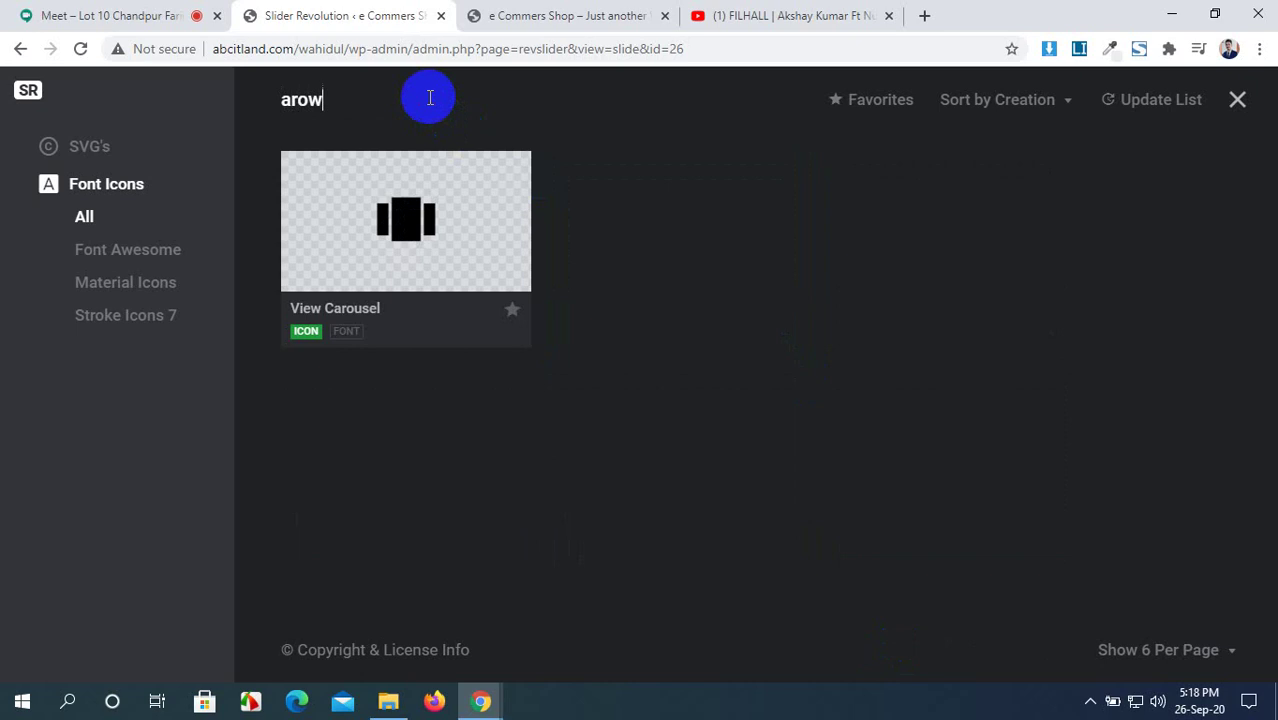
left_click_drag(430, 97, 296, 104)
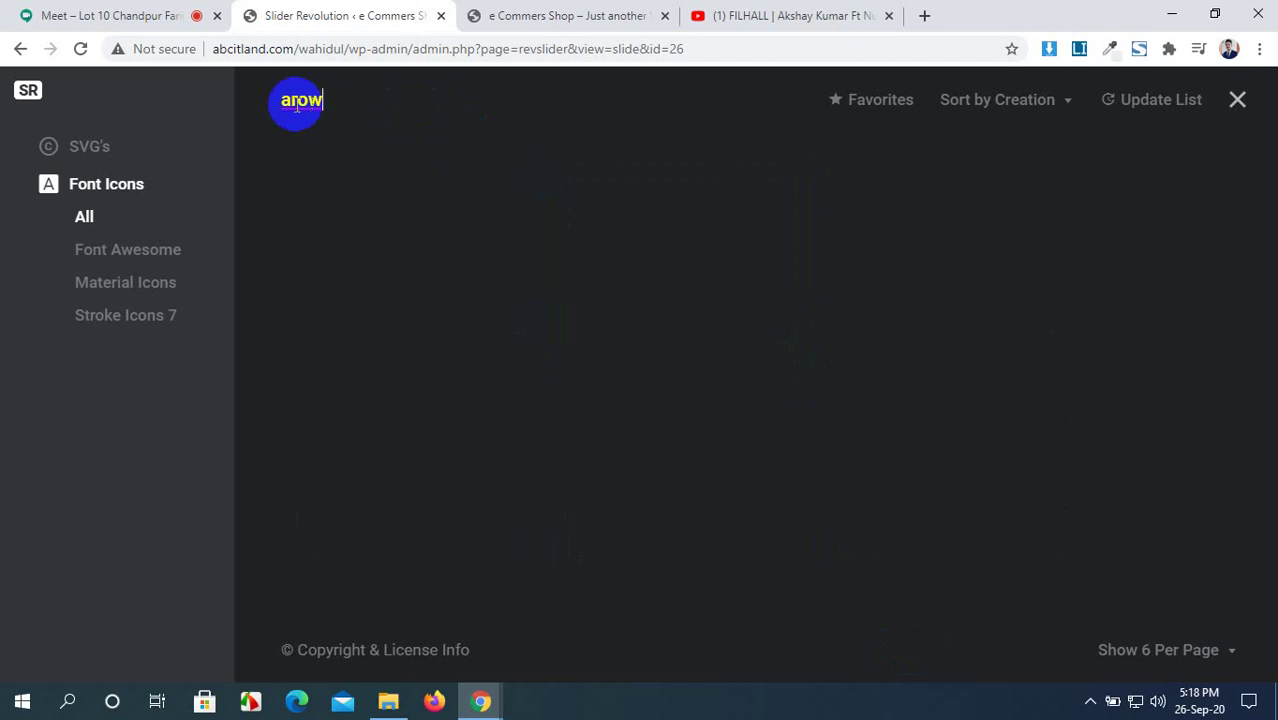
type("r")
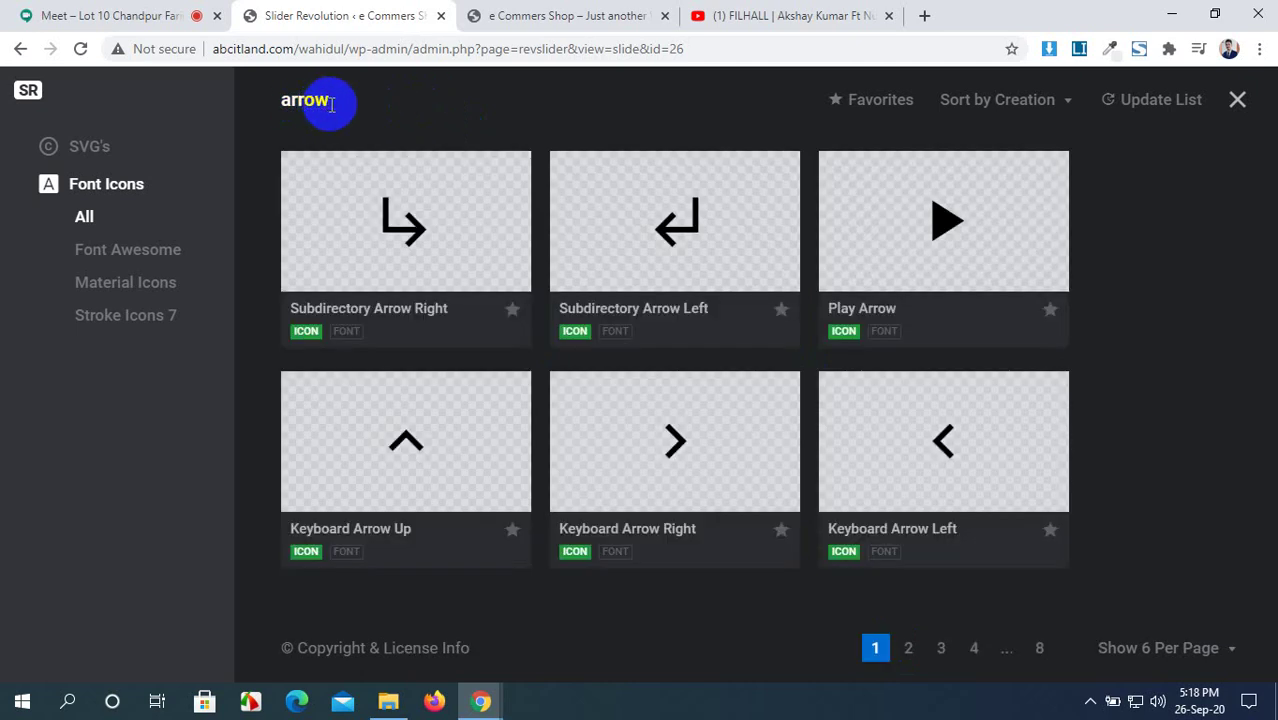
Step: Try to insert the Keyboard Arrow Right icon, dismiss the registration notice and close the icon library
mouse_move(876, 440)
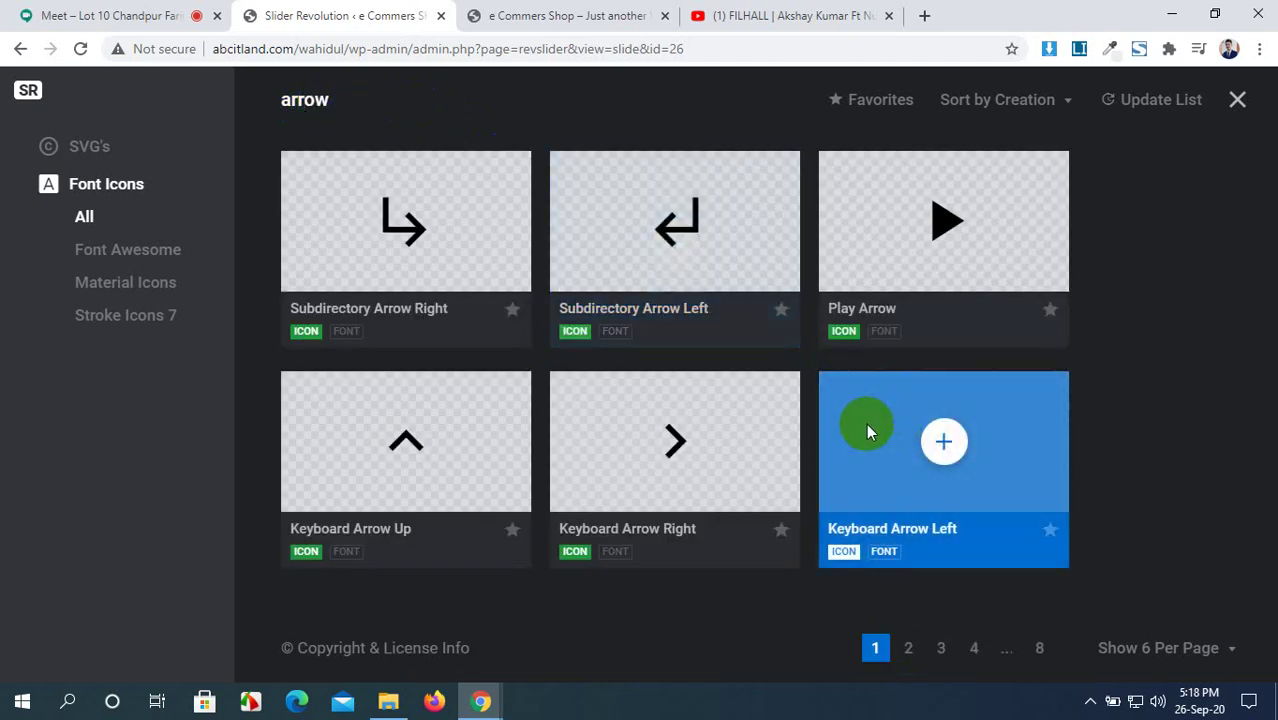
mouse_move(706, 419)
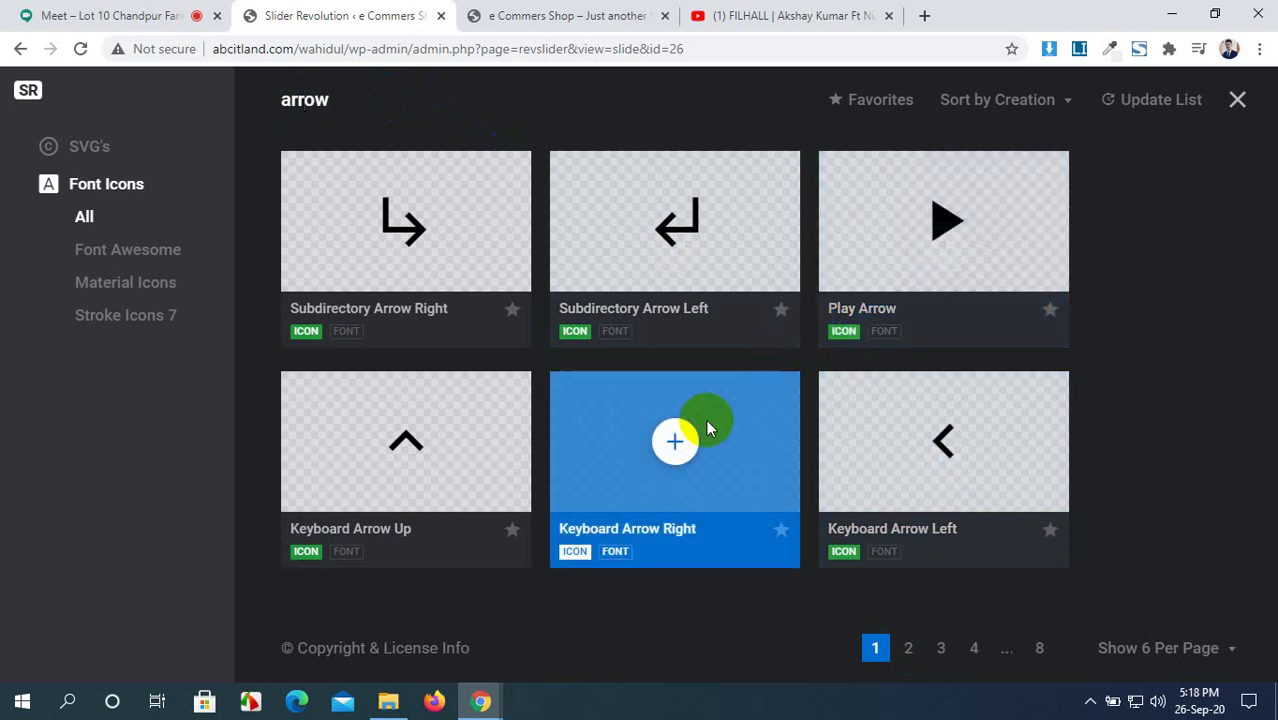
left_click(674, 442)
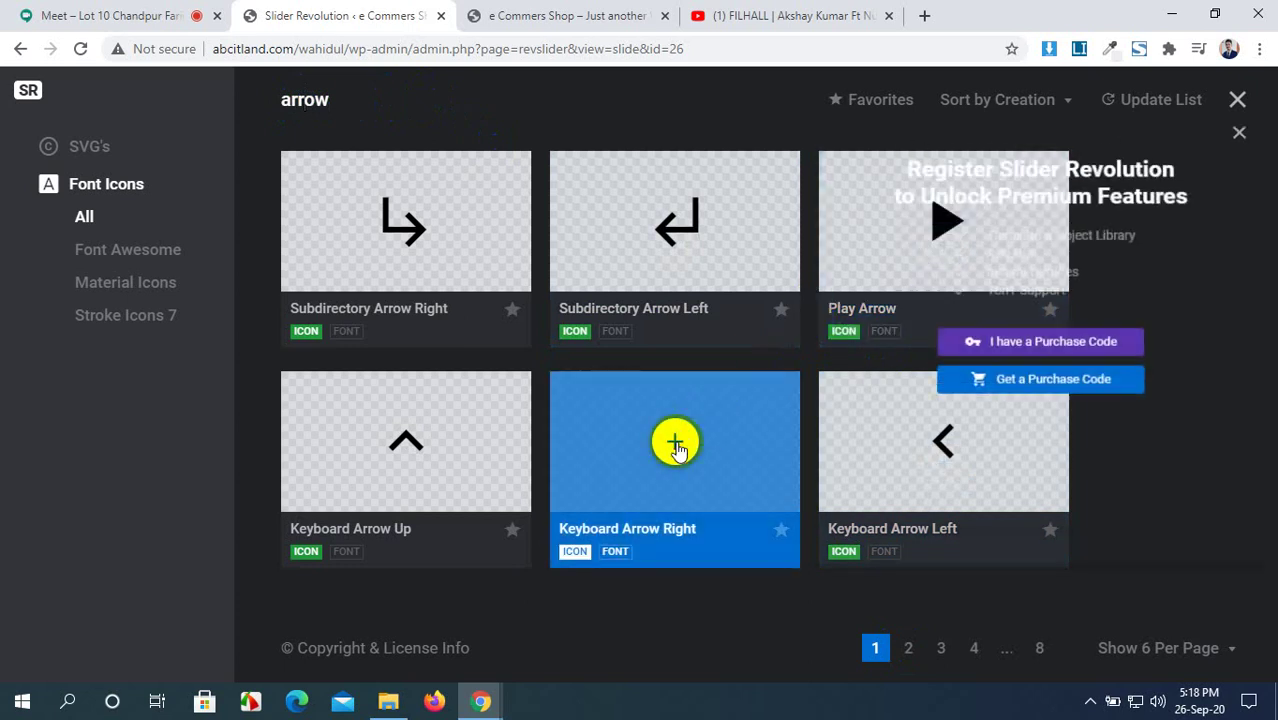
left_click(1245, 124)
left_click(1235, 100)
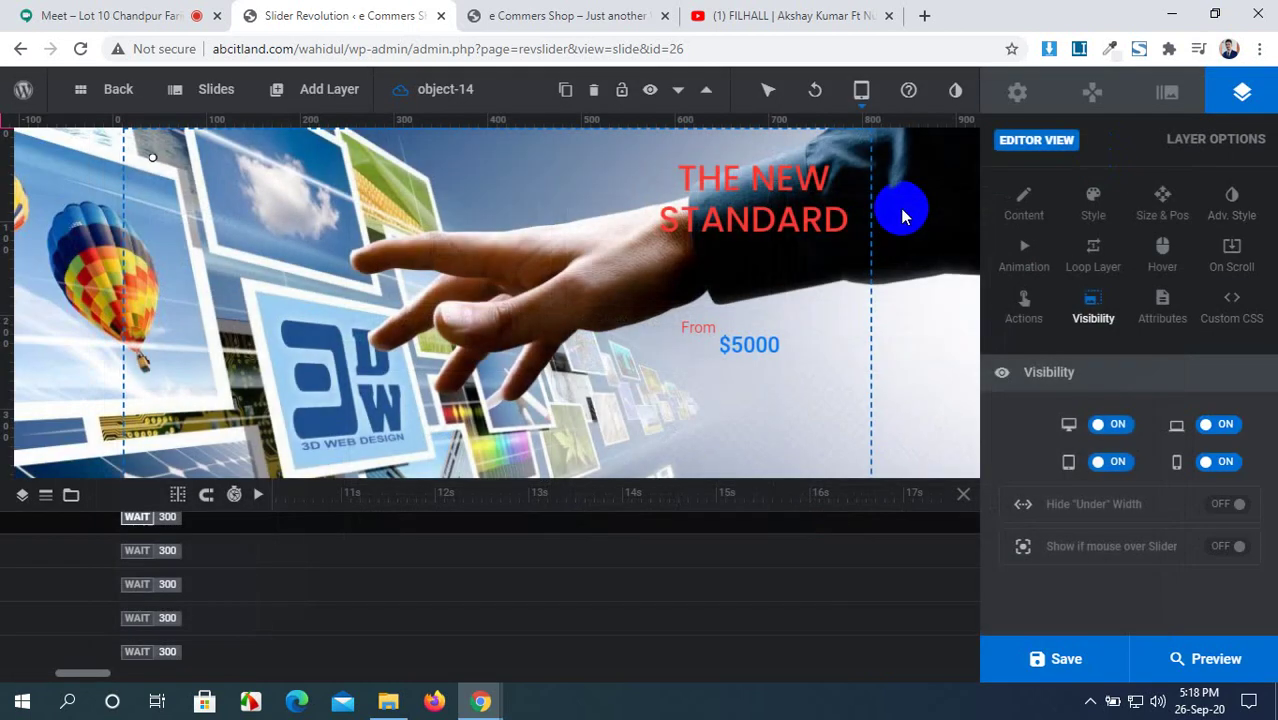
left_click(720, 338)
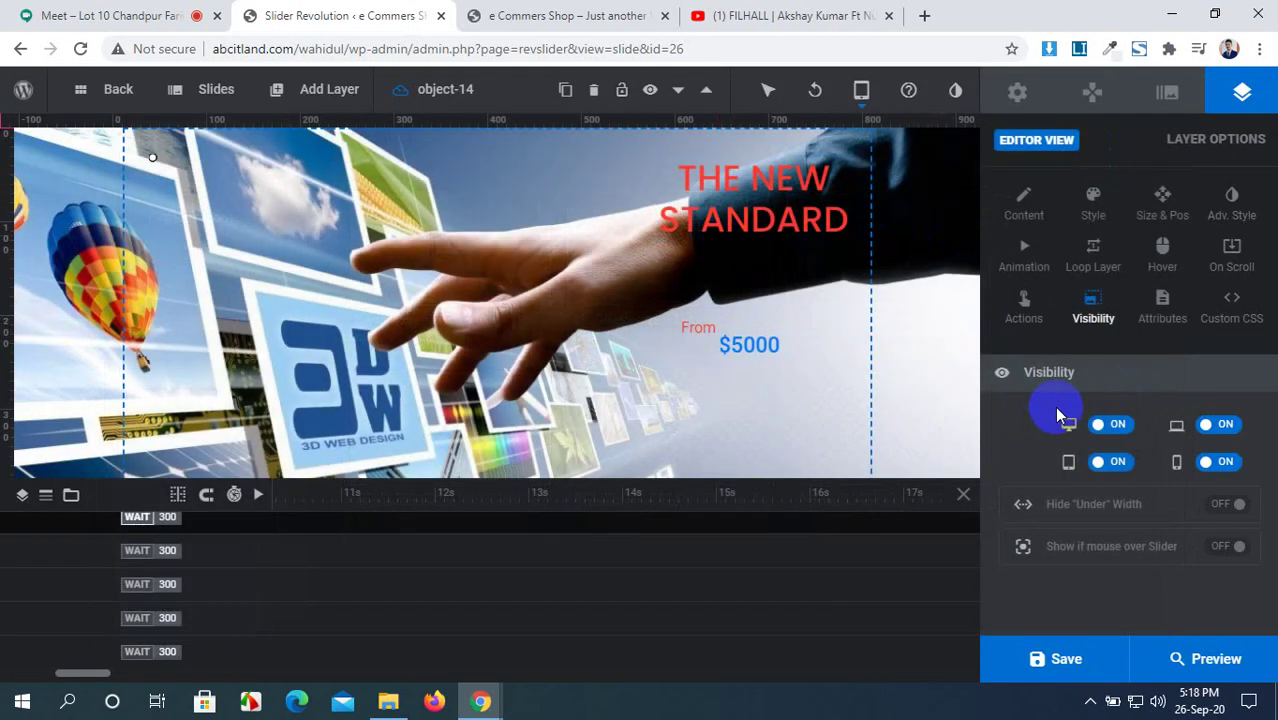
scroll(205, 575, "up", 5)
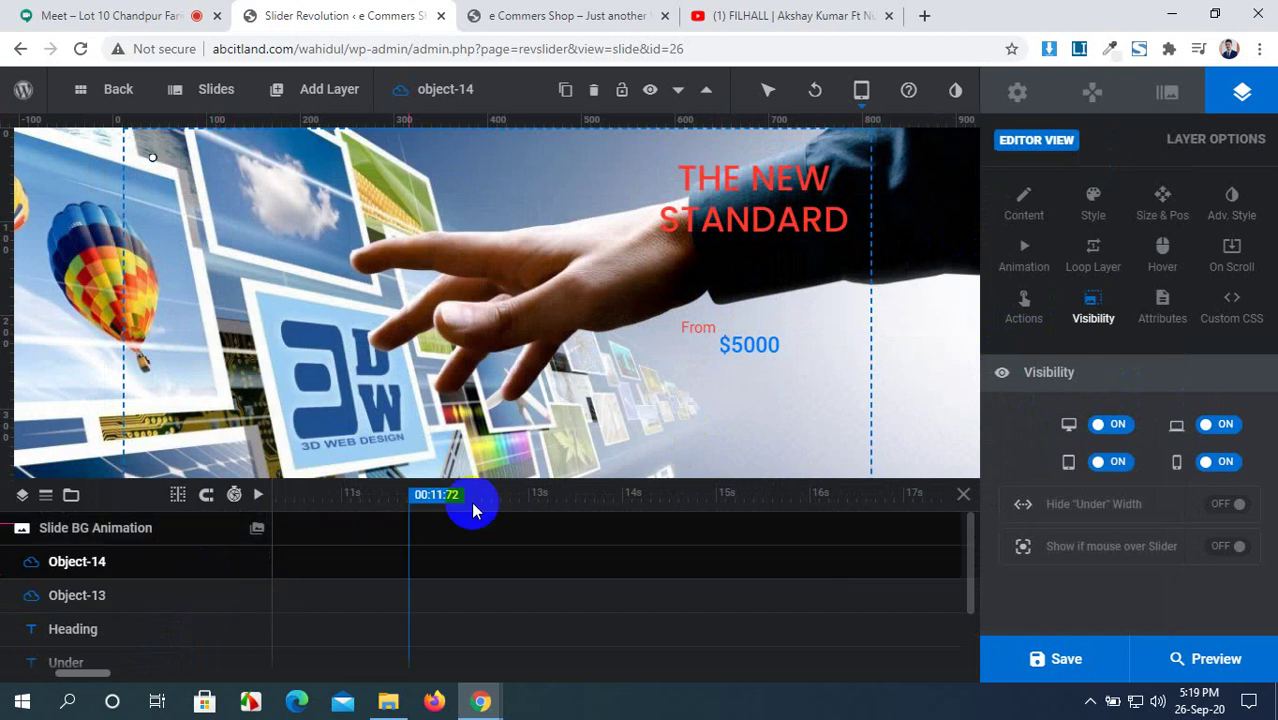
left_click(27, 345)
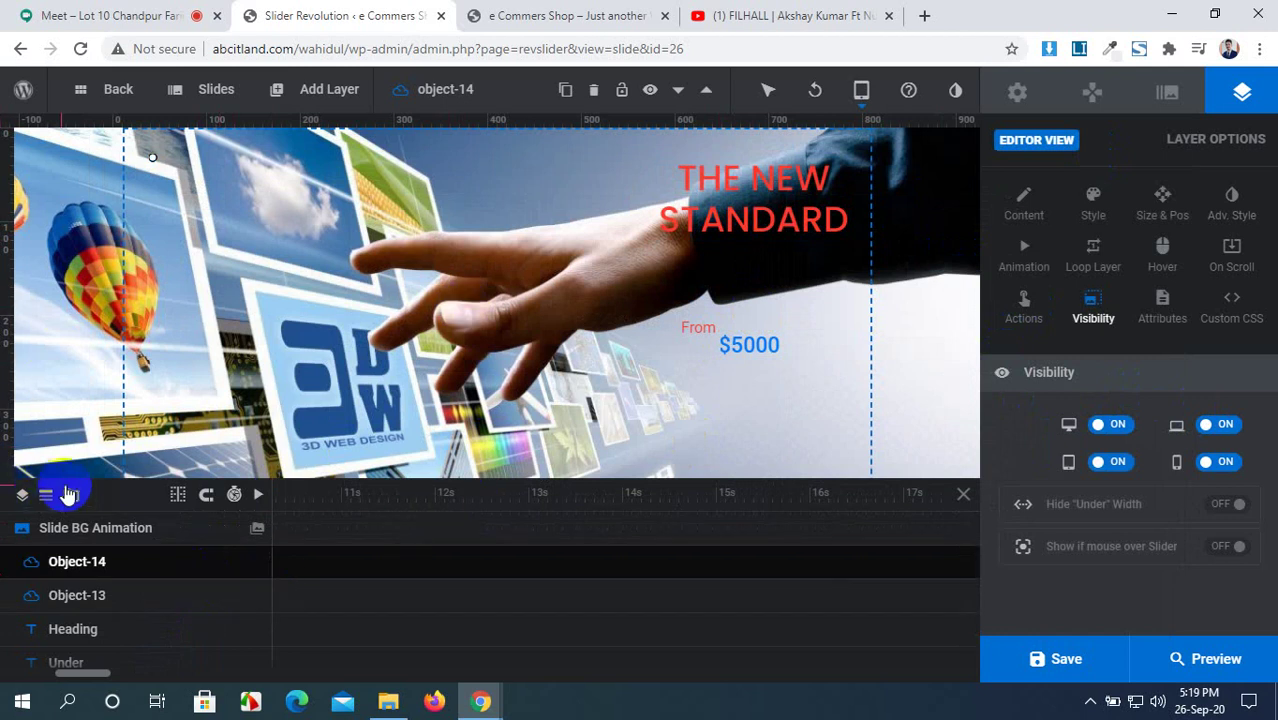
left_click(214, 89)
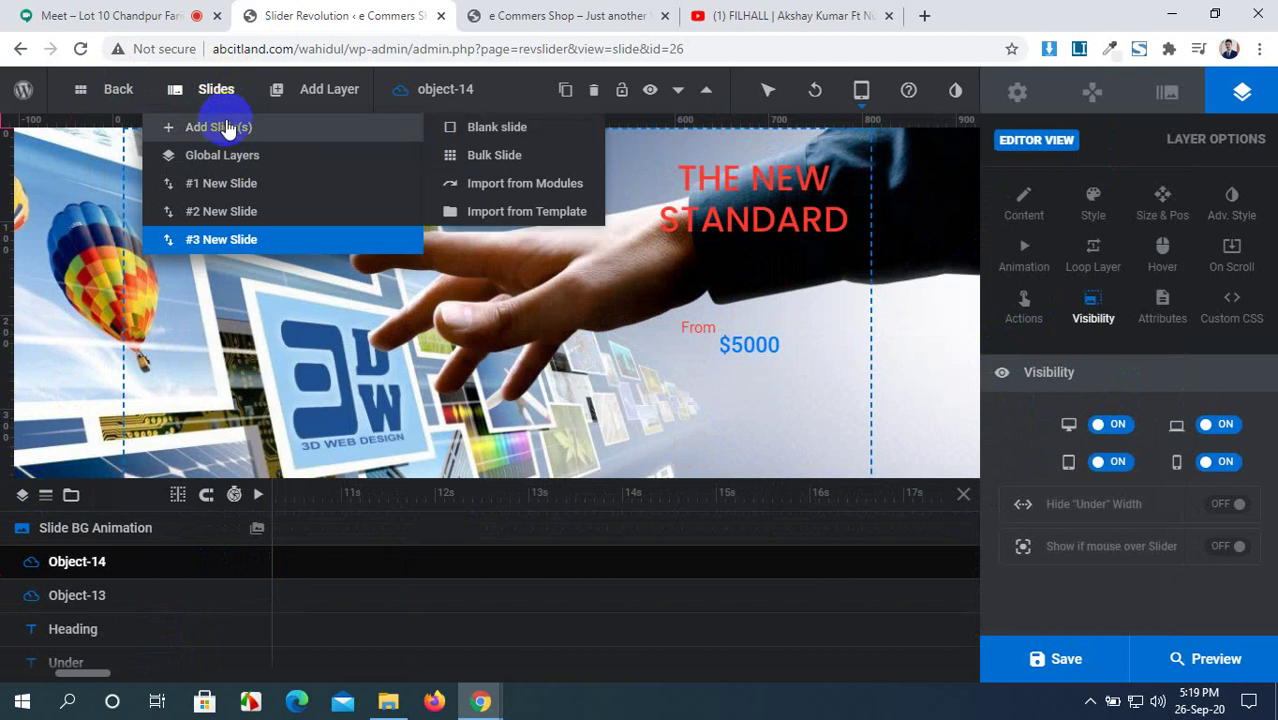
mouse_move(224, 186)
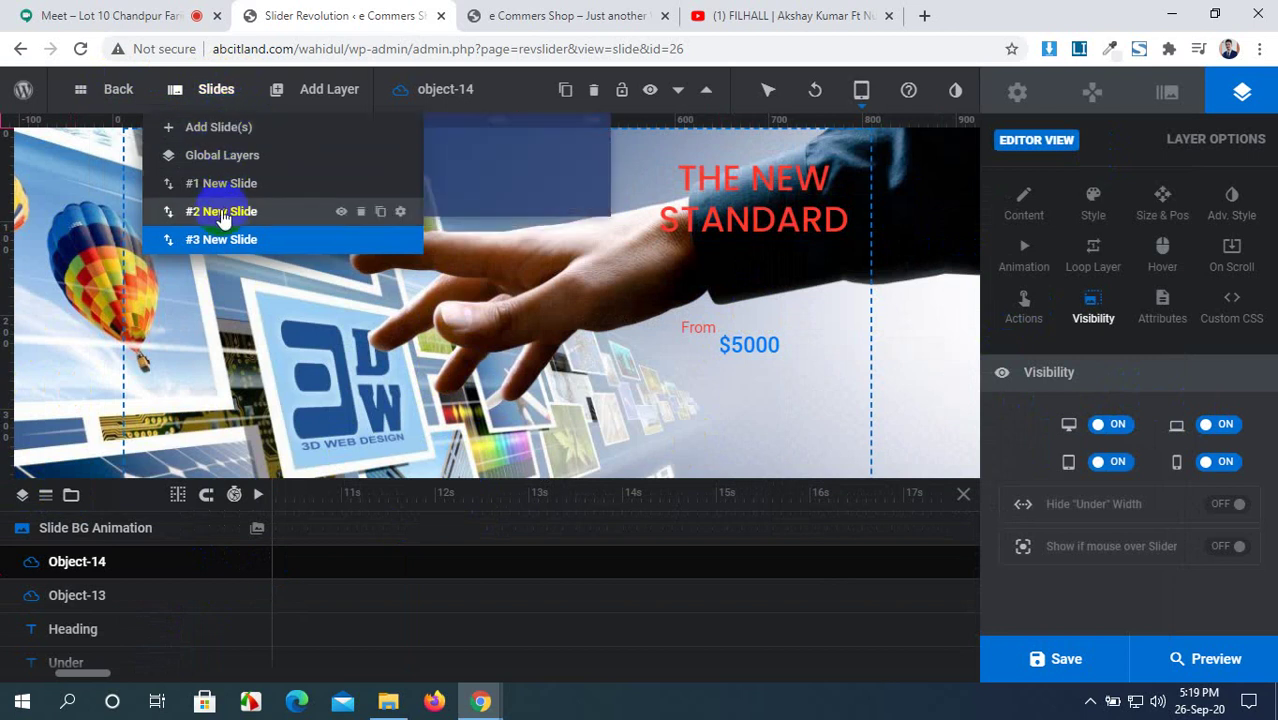
Step: Add a Row layer to the slide and undo it
left_click(316, 89)
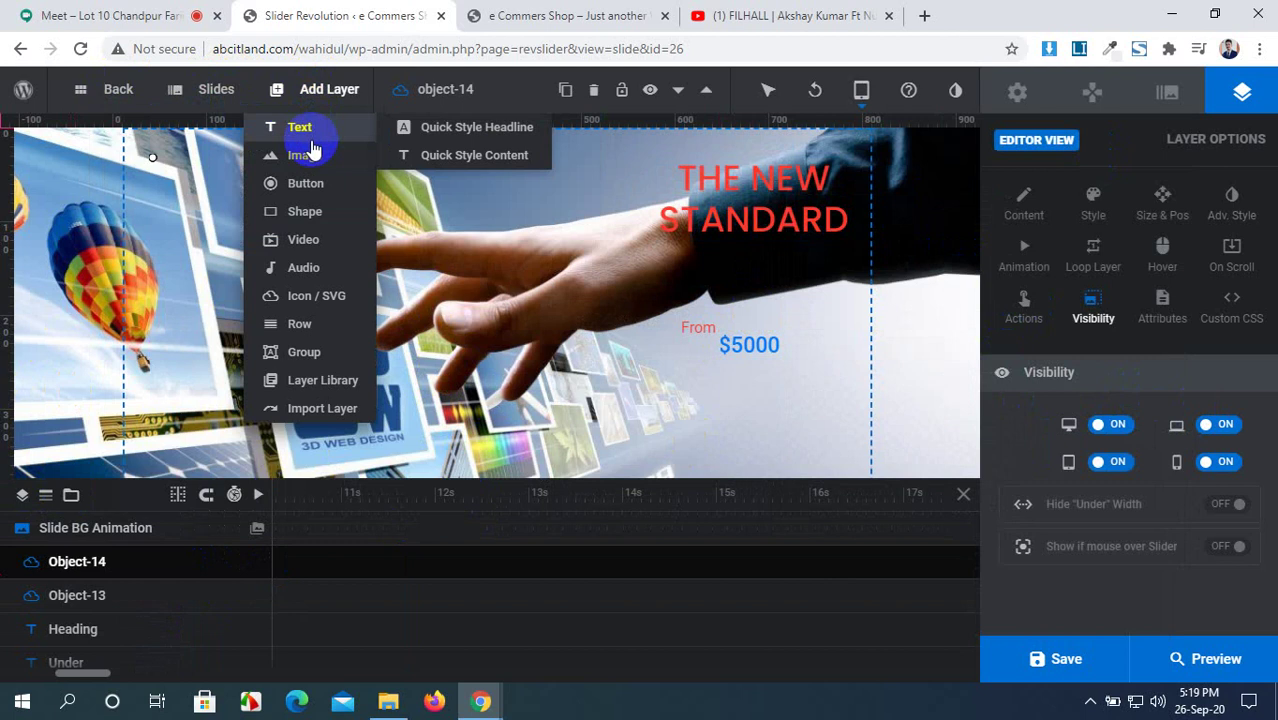
mouse_move(319, 168)
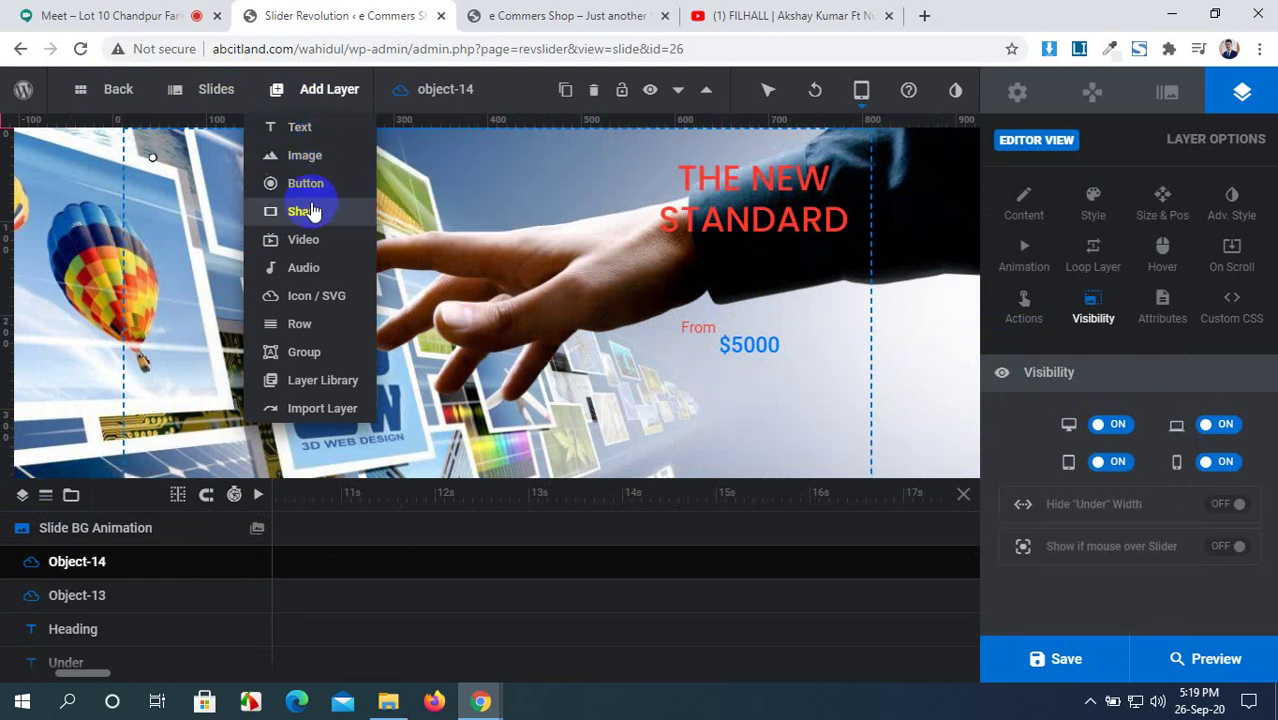
left_click(309, 325)
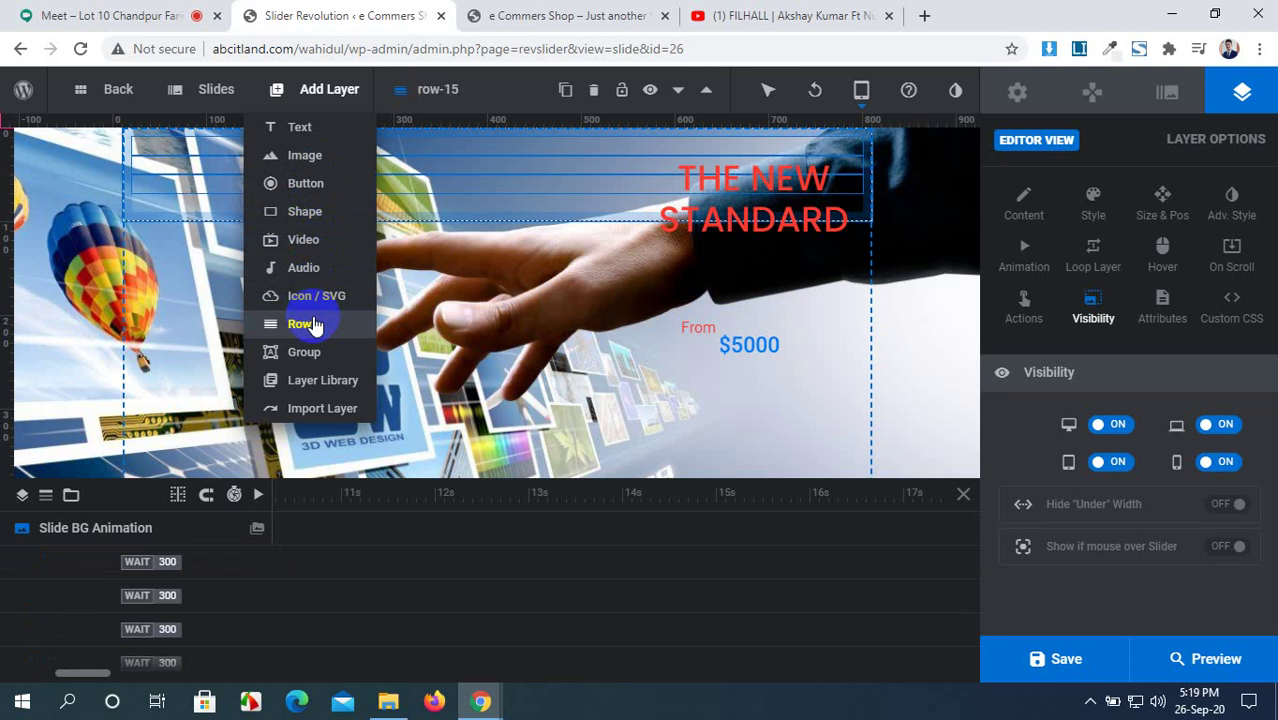
mouse_move(812, 92)
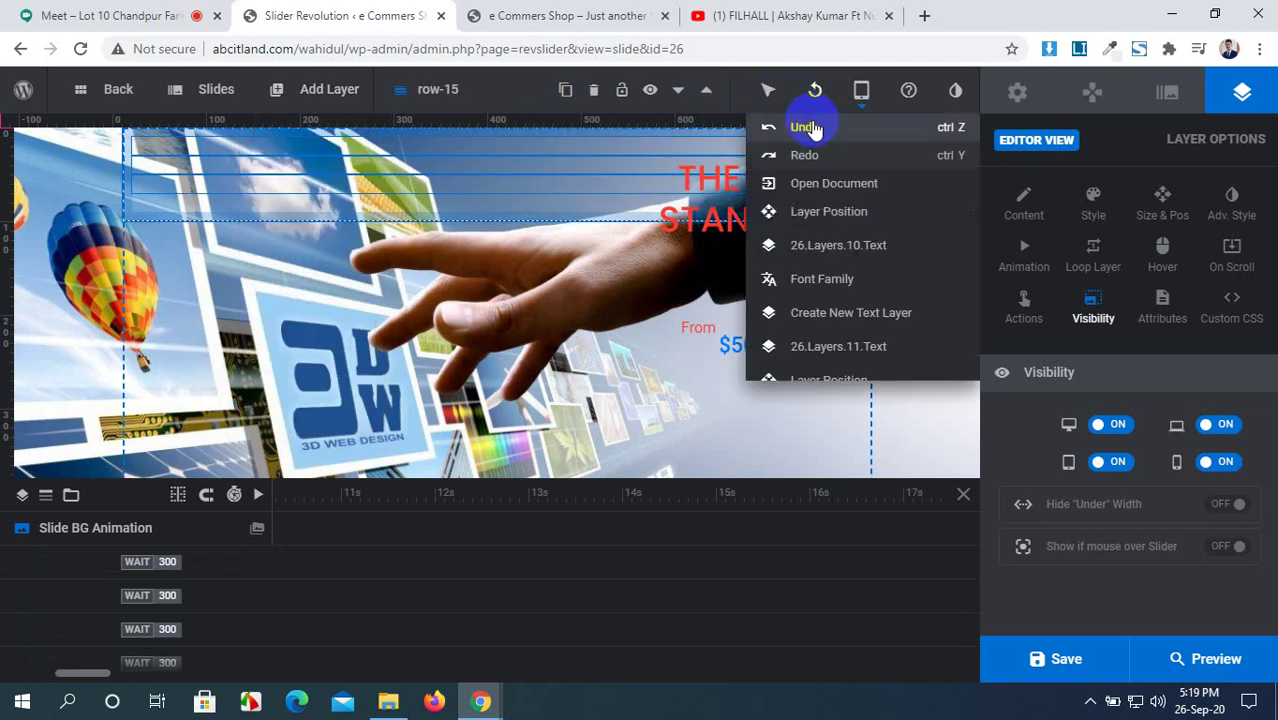
left_click(806, 127)
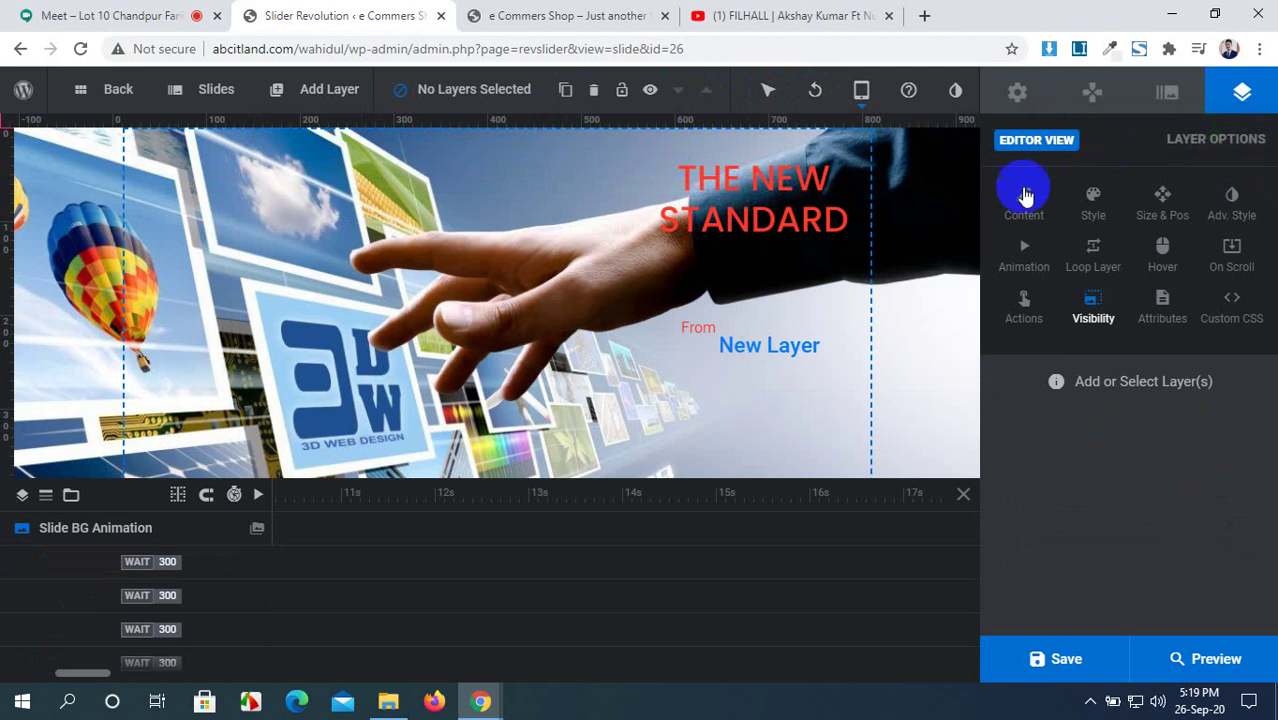
Step: Turn on the slider's navigation arrows and move the right arrow inward, inside the layer area's edge
left_click(1097, 94)
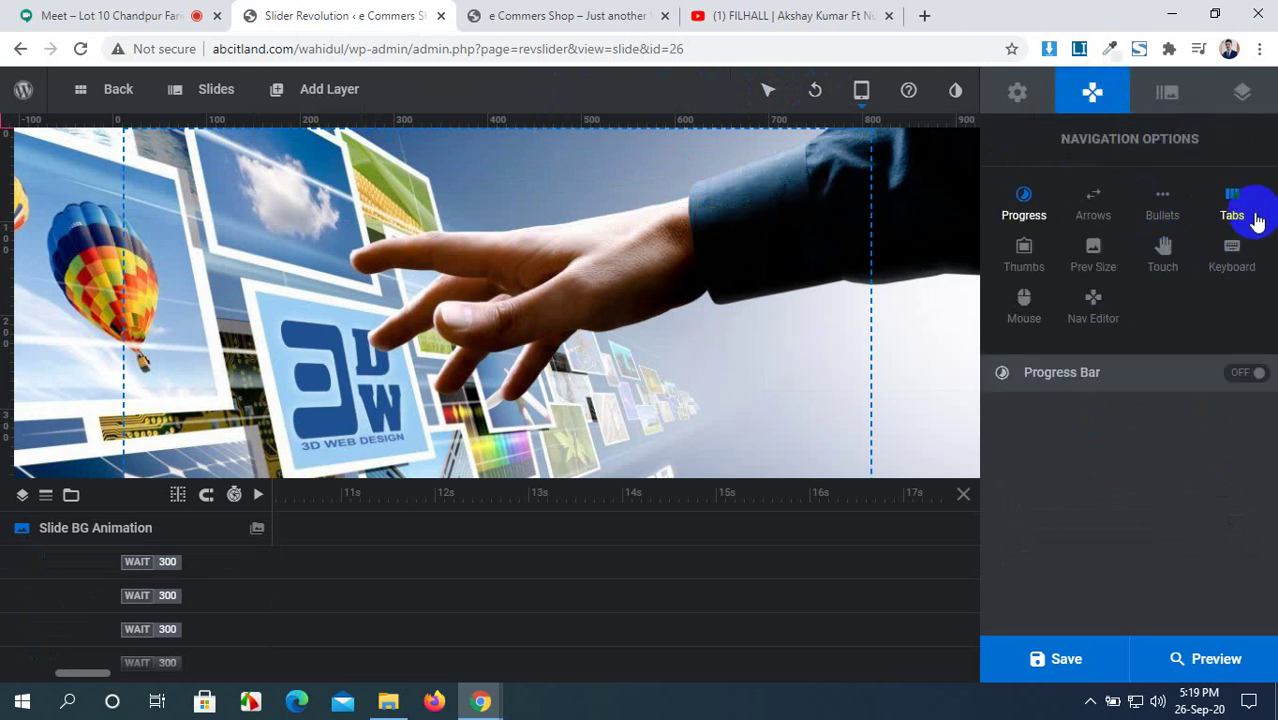
left_click(1092, 197)
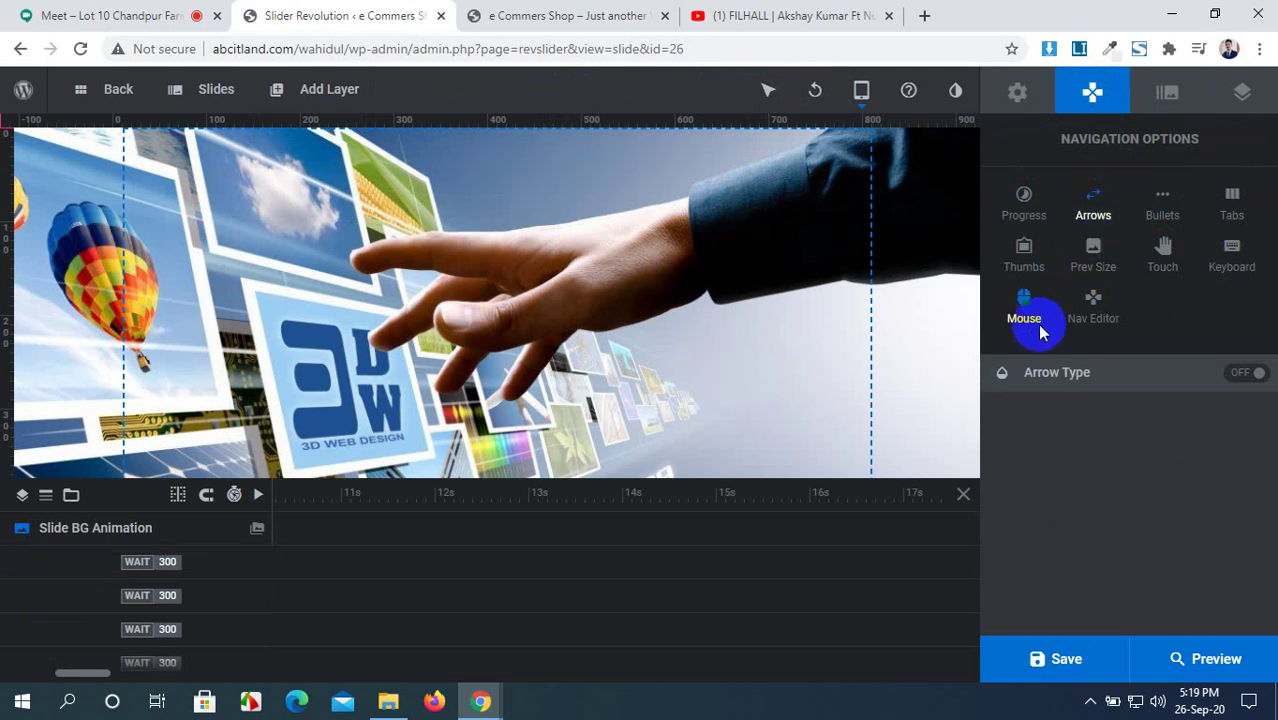
left_click(1237, 374)
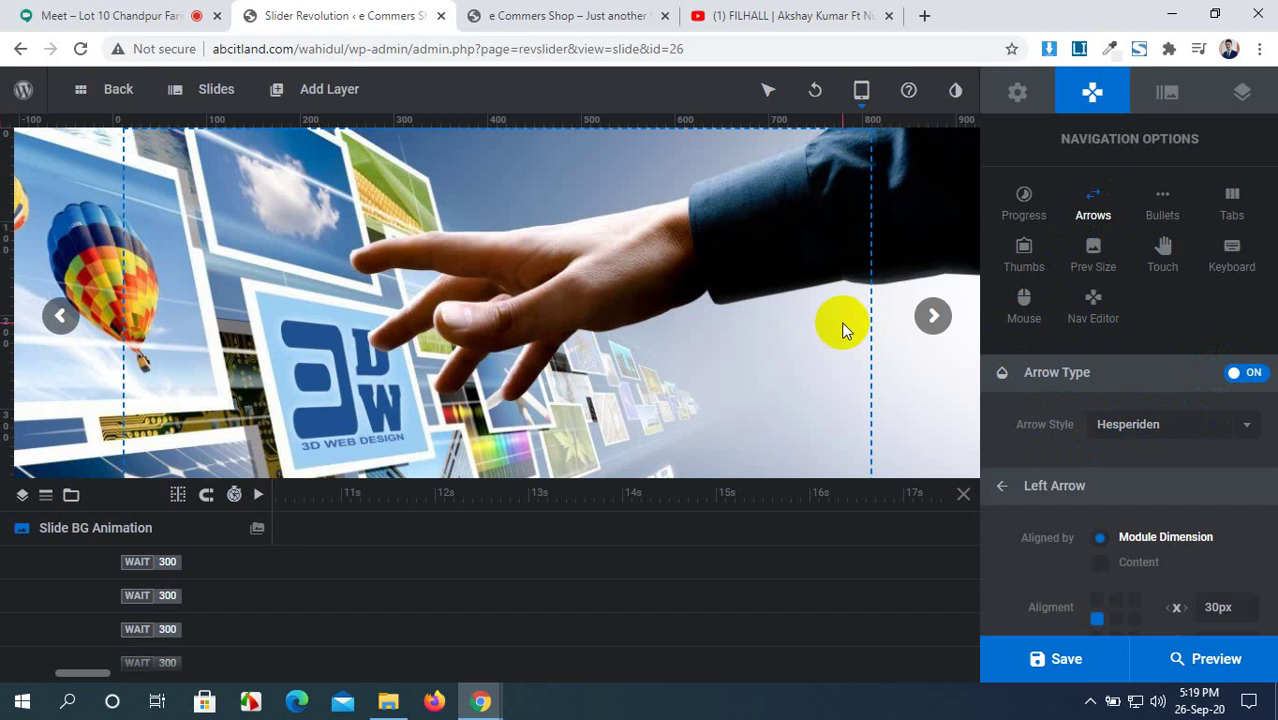
left_click_drag(928, 314, 840, 309)
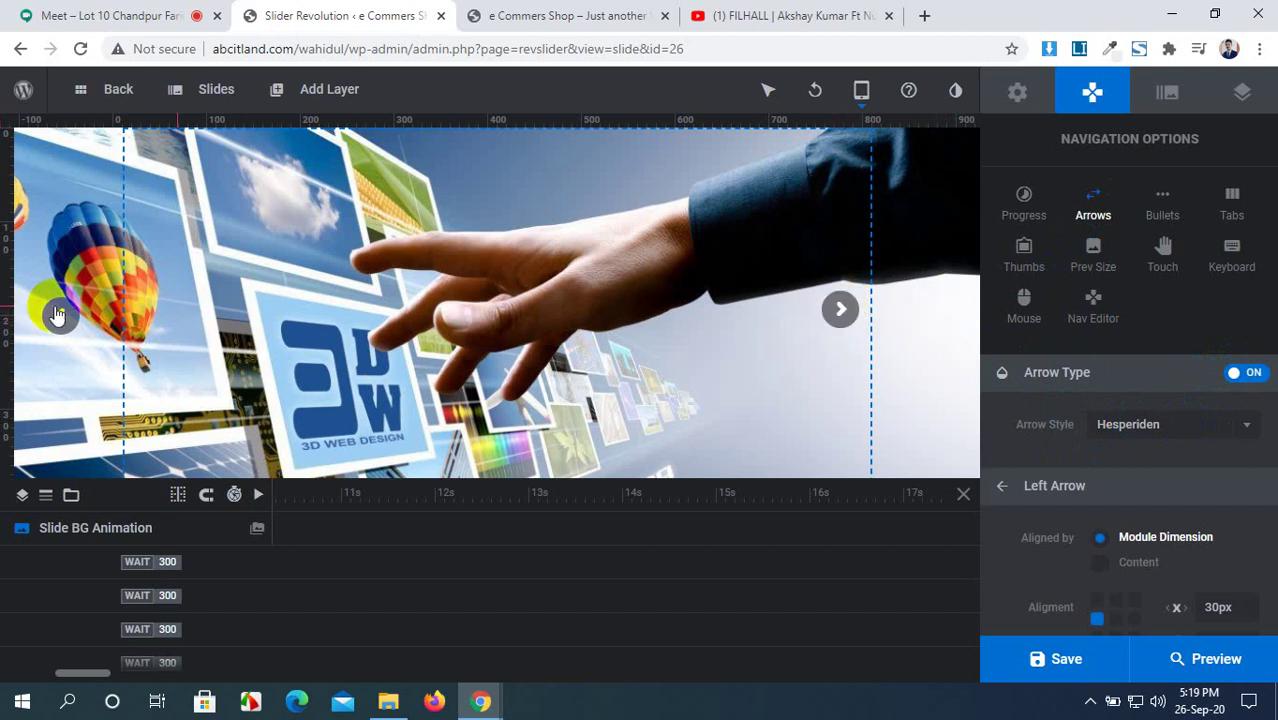
Step: Move the left navigation arrow inward to an X offset of about 128, inside the tablet layer area's edge
left_click_drag(60, 314, 151, 302)
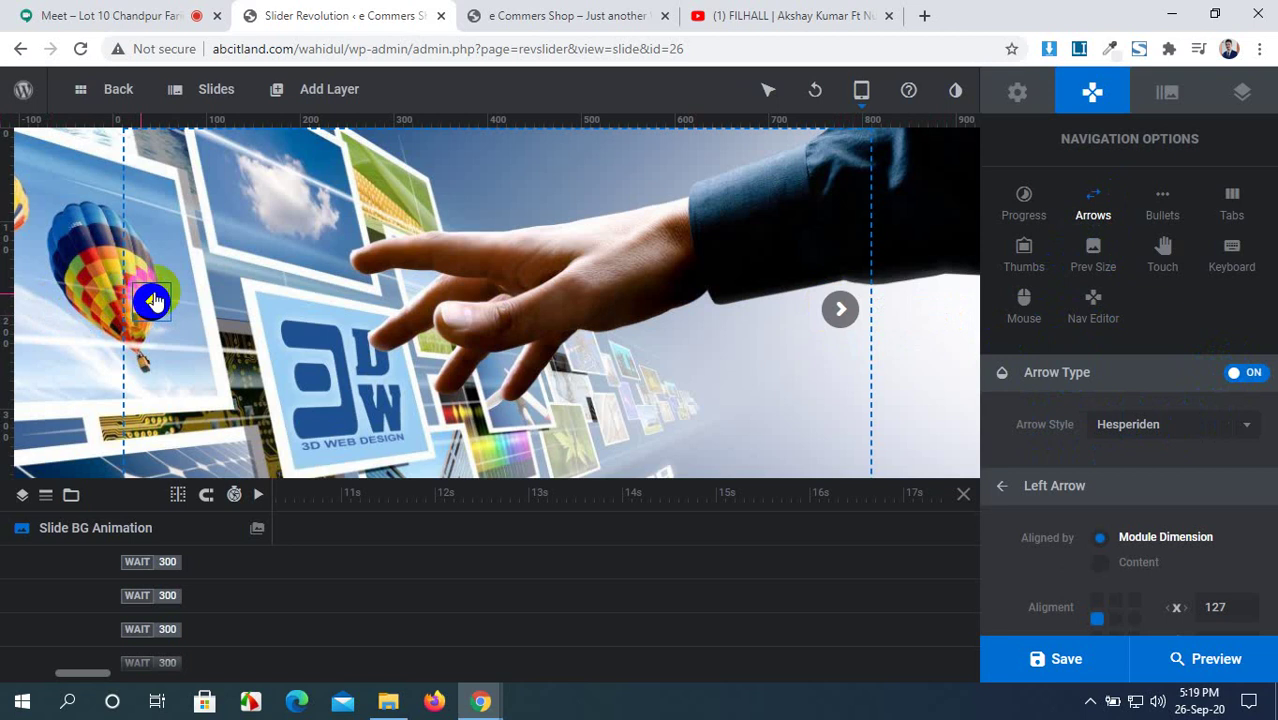
Step: In the Notebook layout, move both navigation arrows outward to just inside the layer area's edges and save the slide
left_click(861, 91)
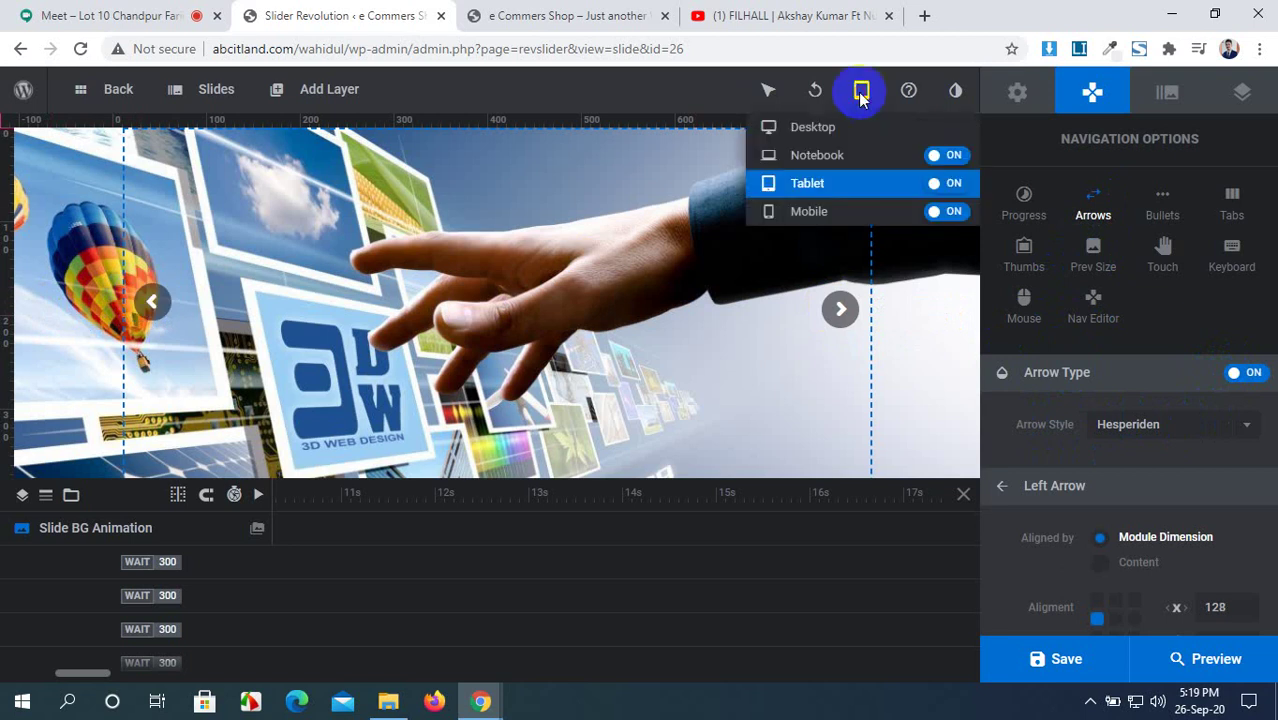
left_click(870, 156)
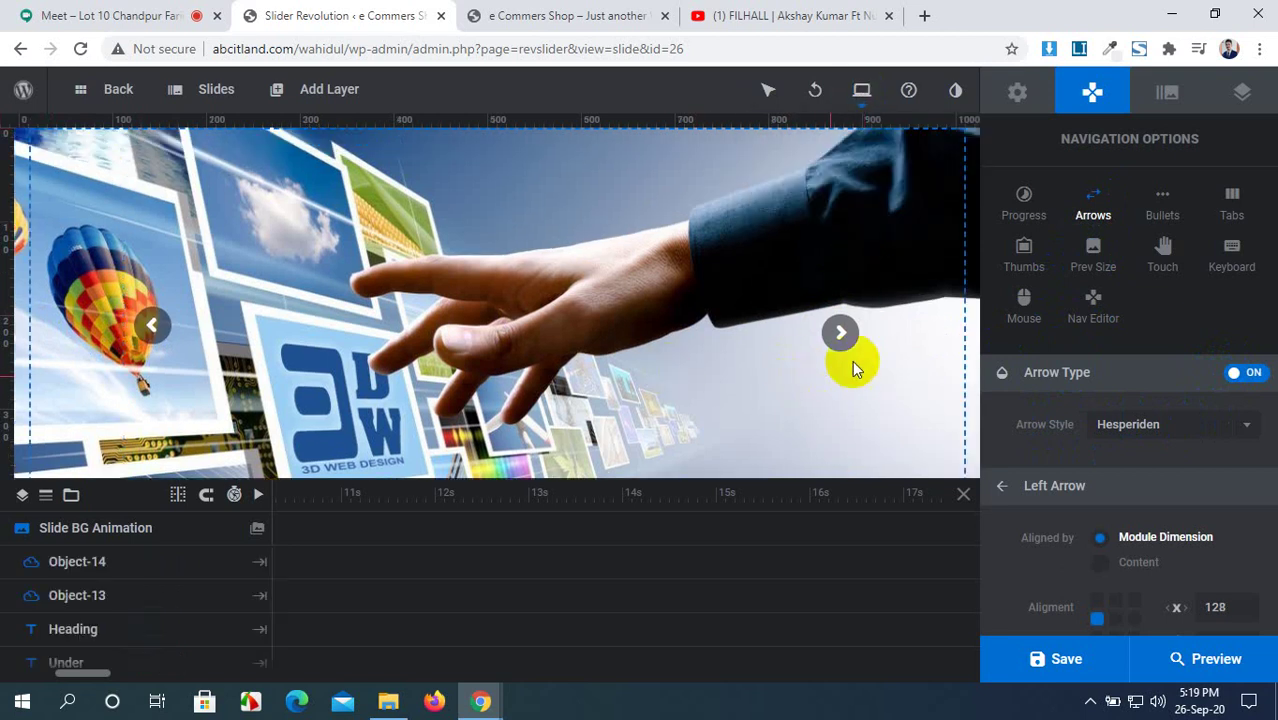
left_click(842, 333)
left_click_drag(844, 336, 935, 314)
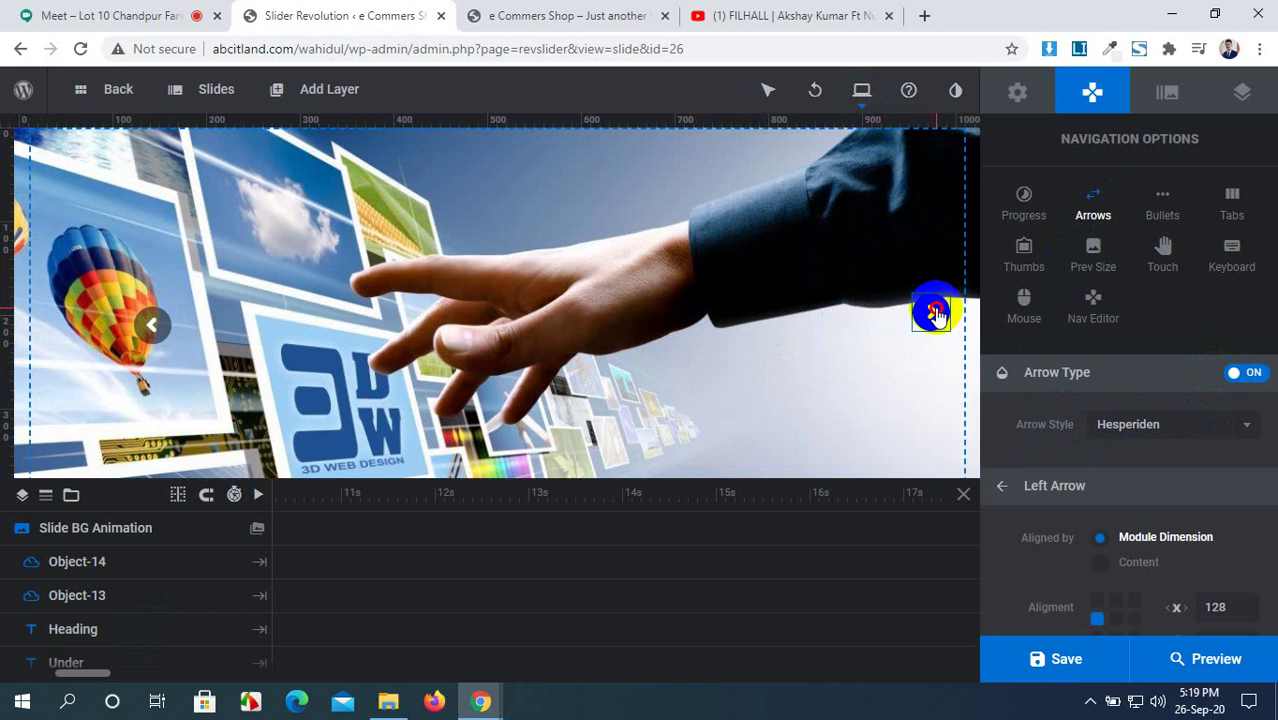
left_click_drag(152, 324, 55, 320)
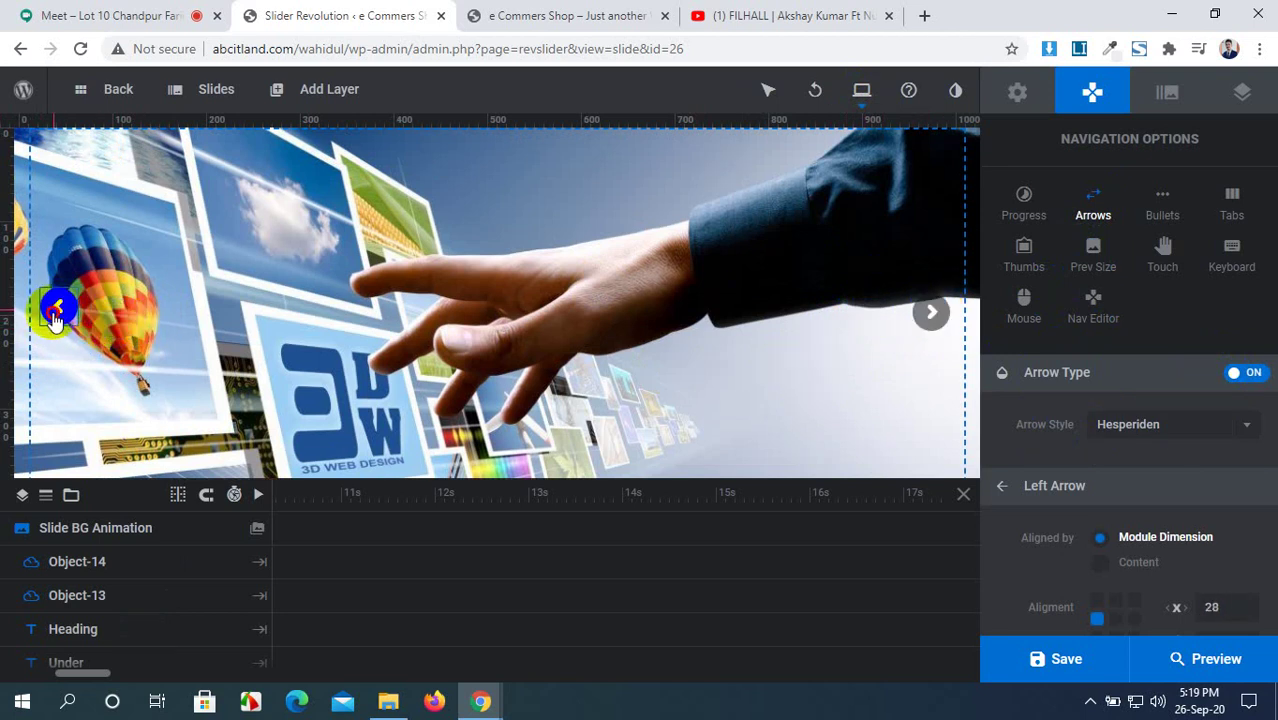
left_click(1055, 660)
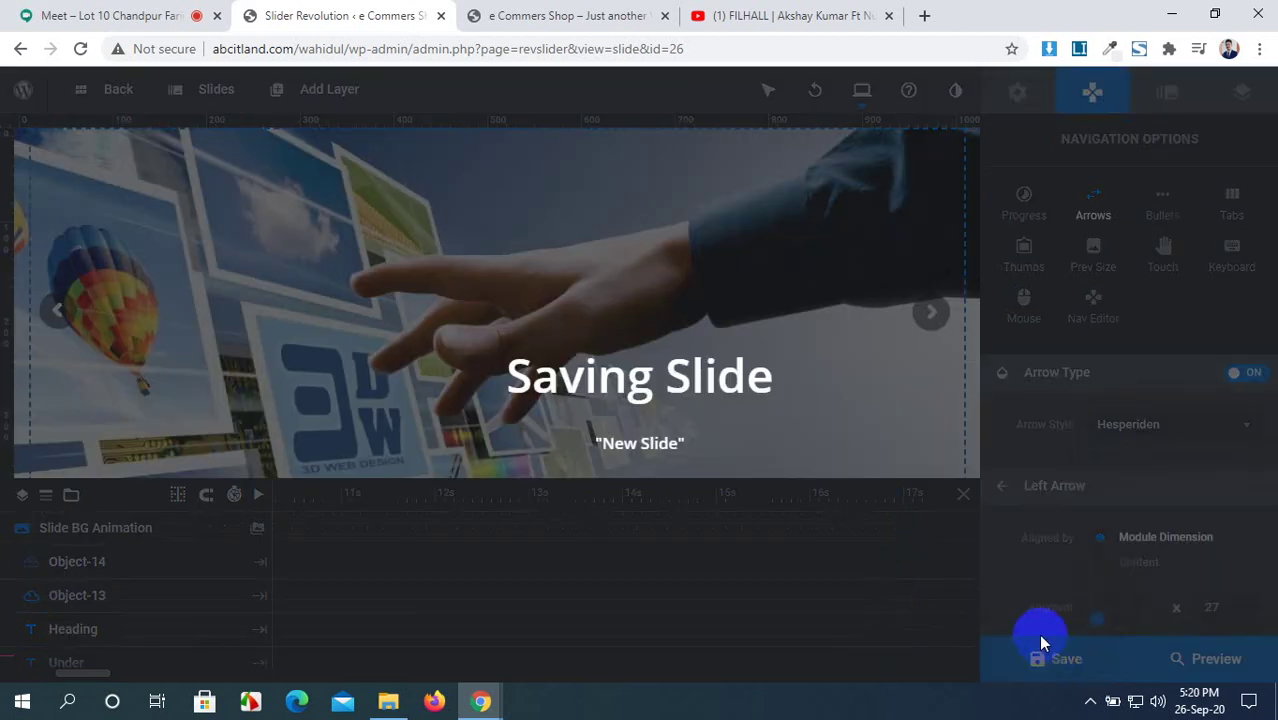
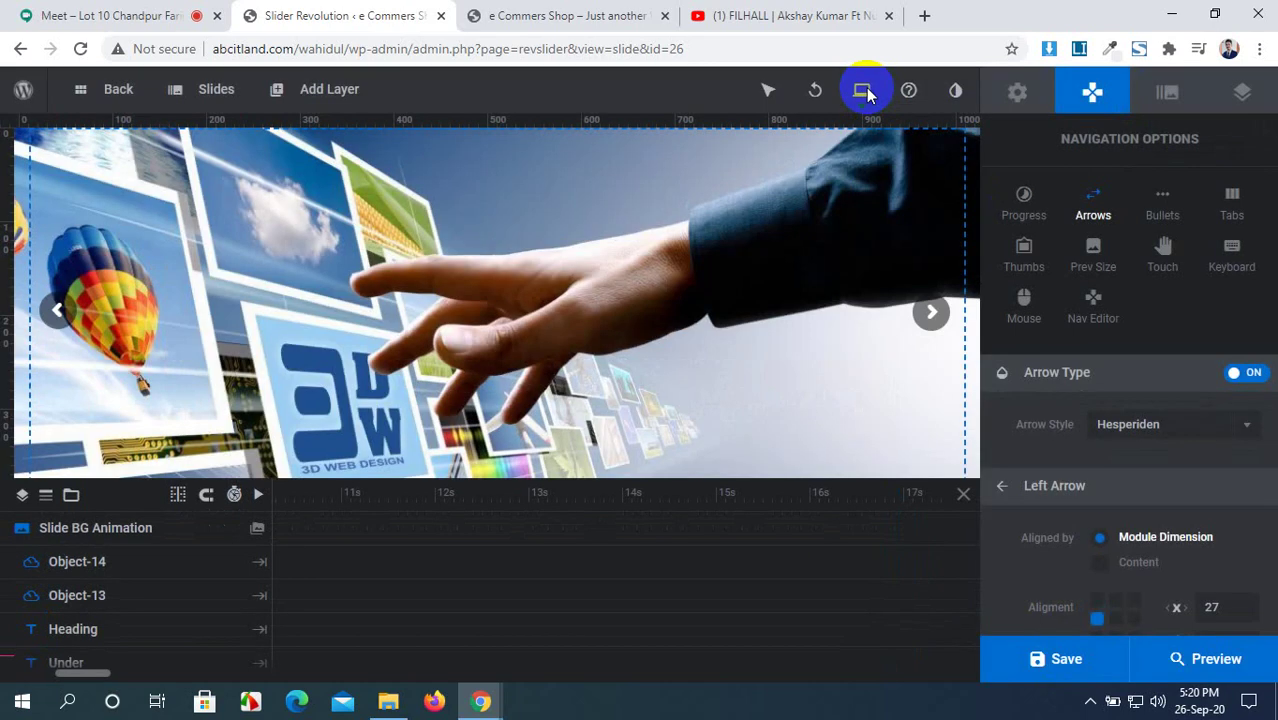
Step: In the Tablet layout, move both navigation arrows inward to just inside the layer area's edges and save the slide
left_click(864, 92)
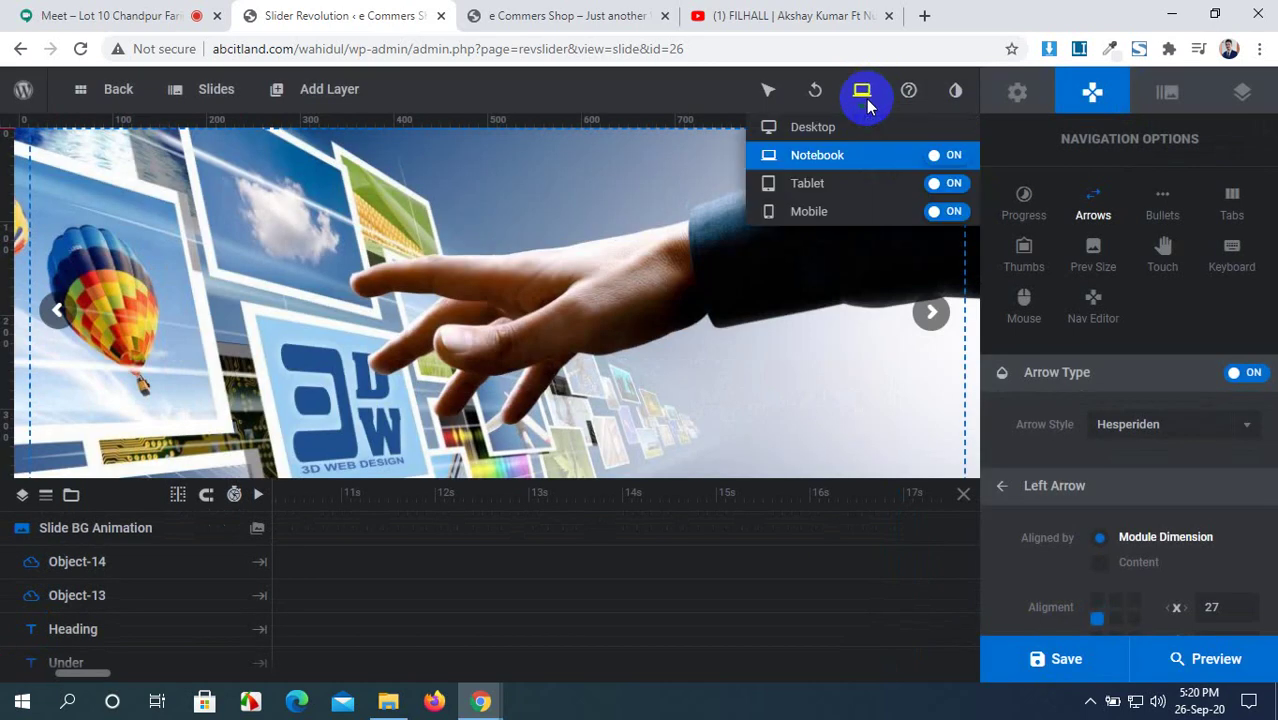
left_click(843, 193)
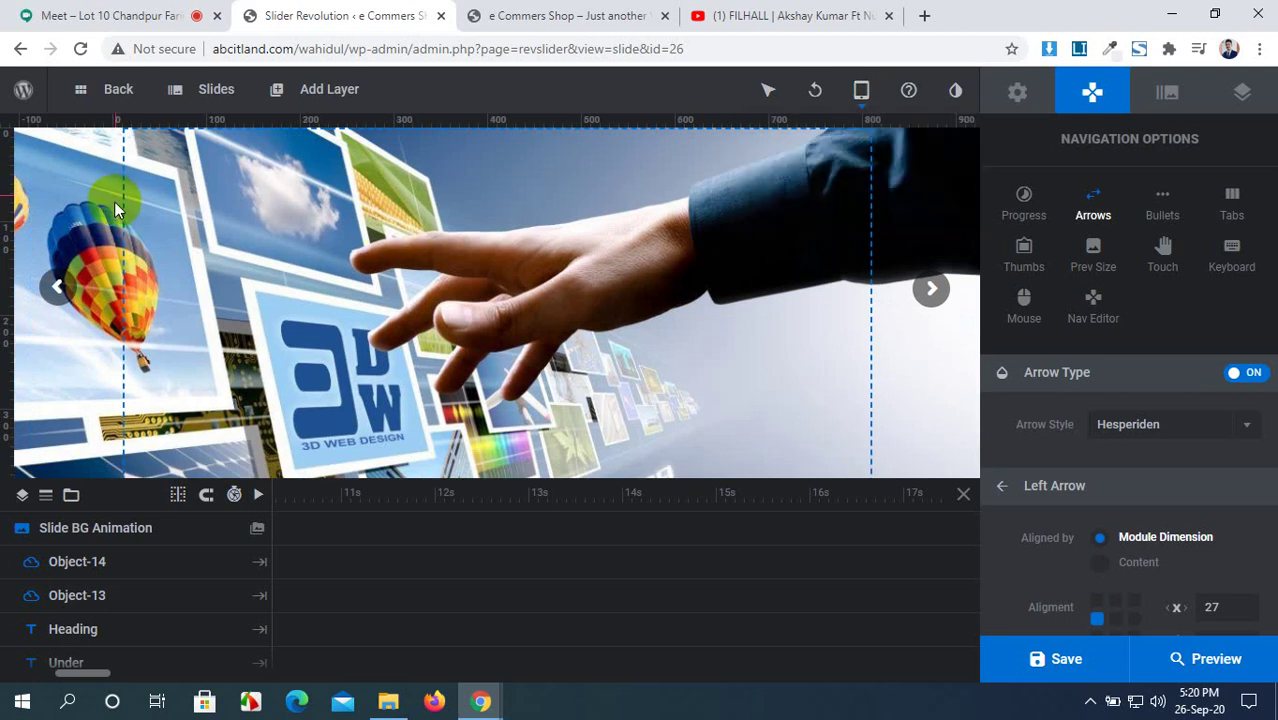
left_click_drag(57, 288, 152, 300)
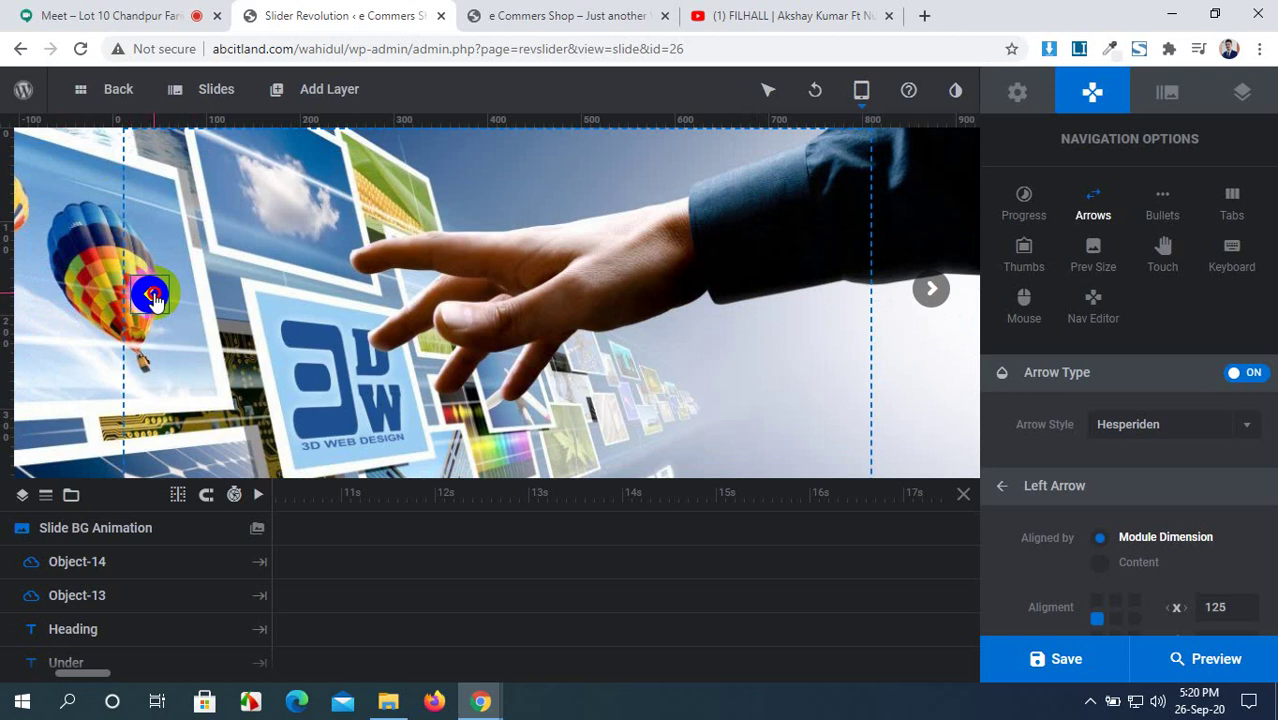
left_click_drag(929, 290, 845, 302)
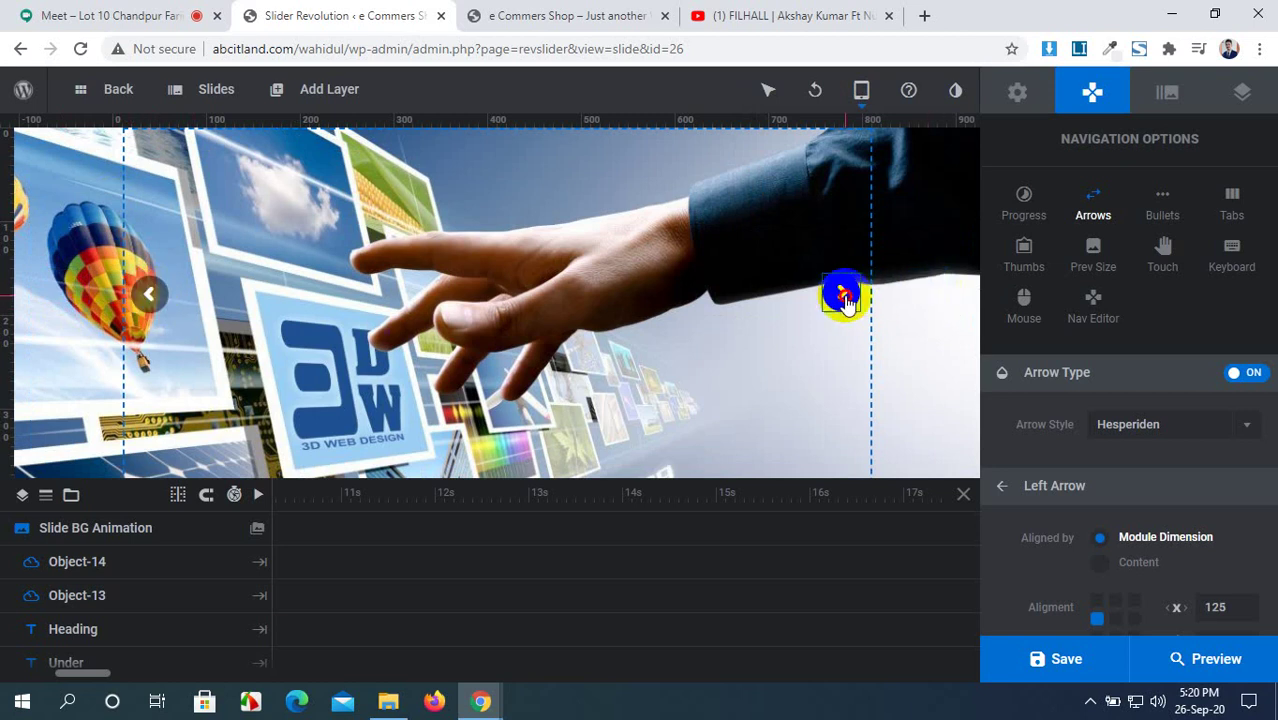
left_click(1104, 660)
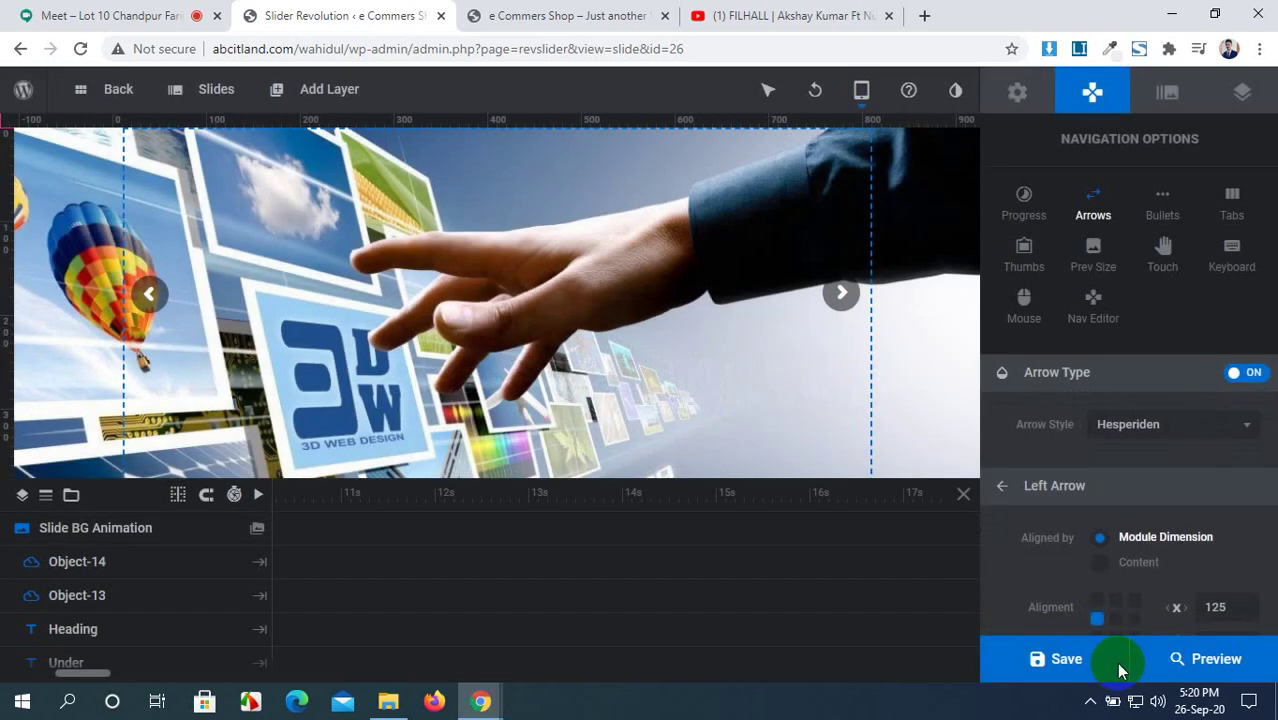
Step: In the Mobile layout, place the left arrow at about X 229 and the right arrow at about X 223, and save
left_click(861, 91)
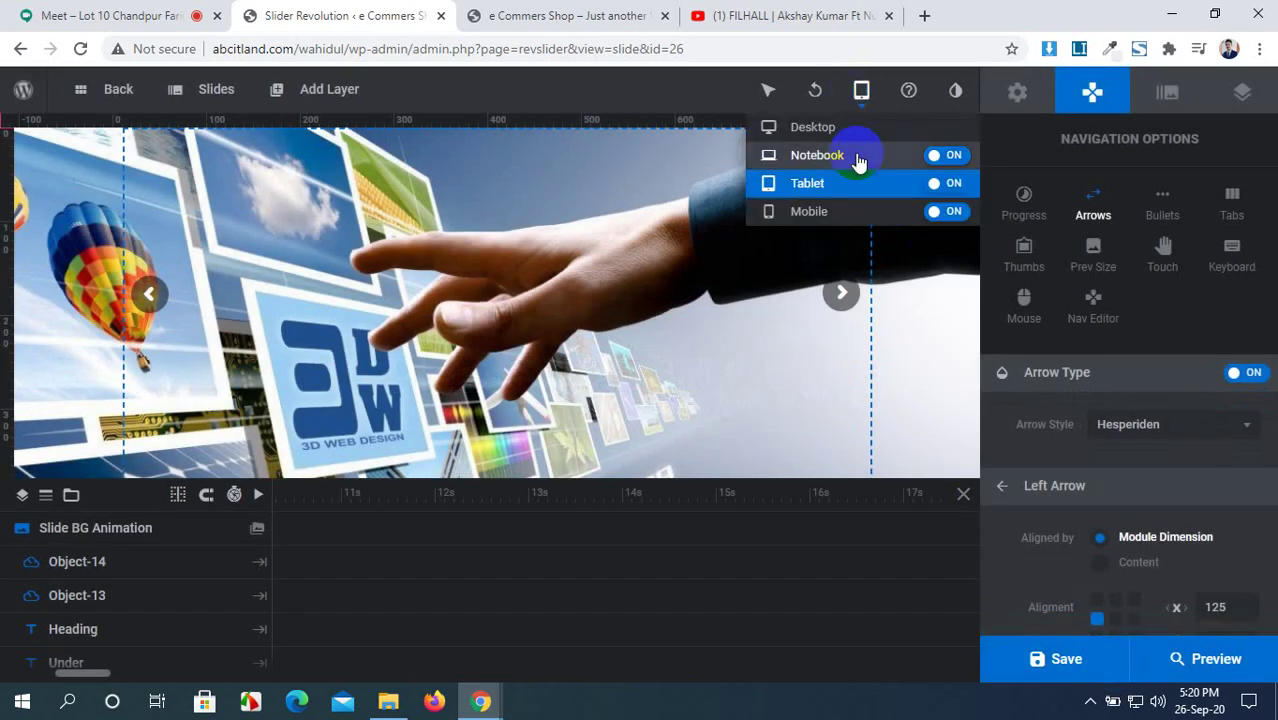
left_click(851, 213)
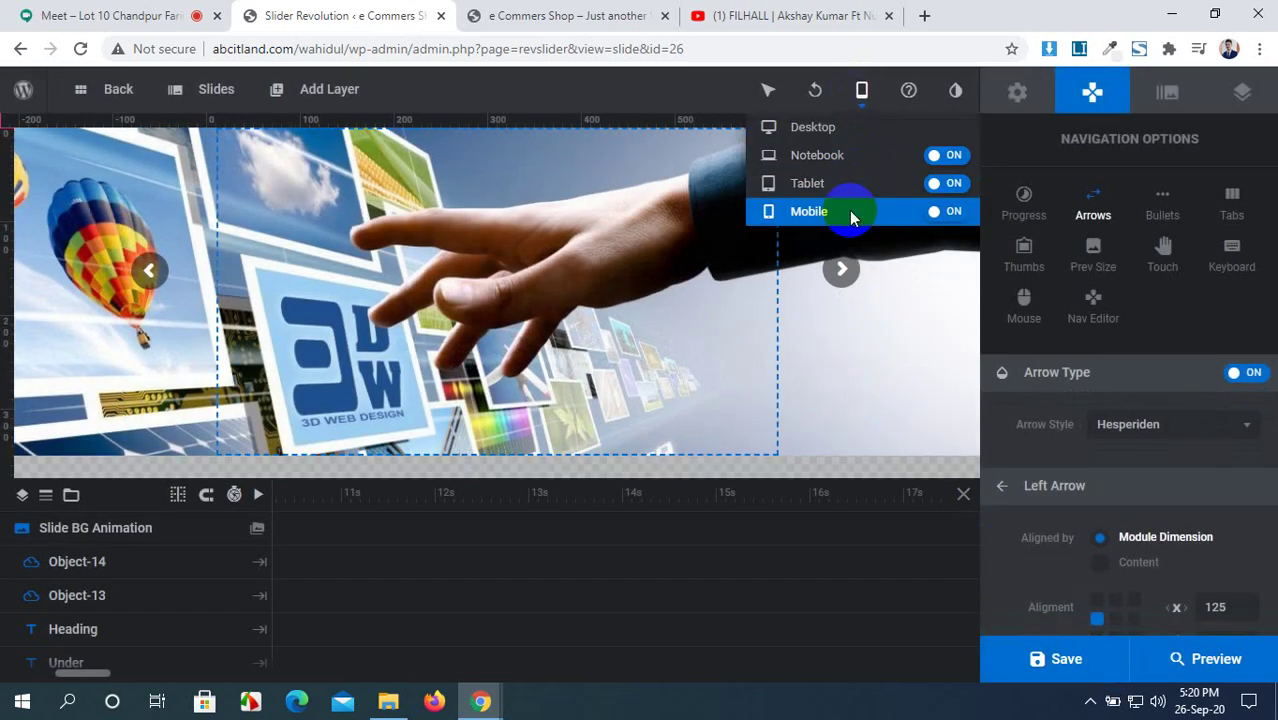
left_click_drag(148, 270, 238, 281)
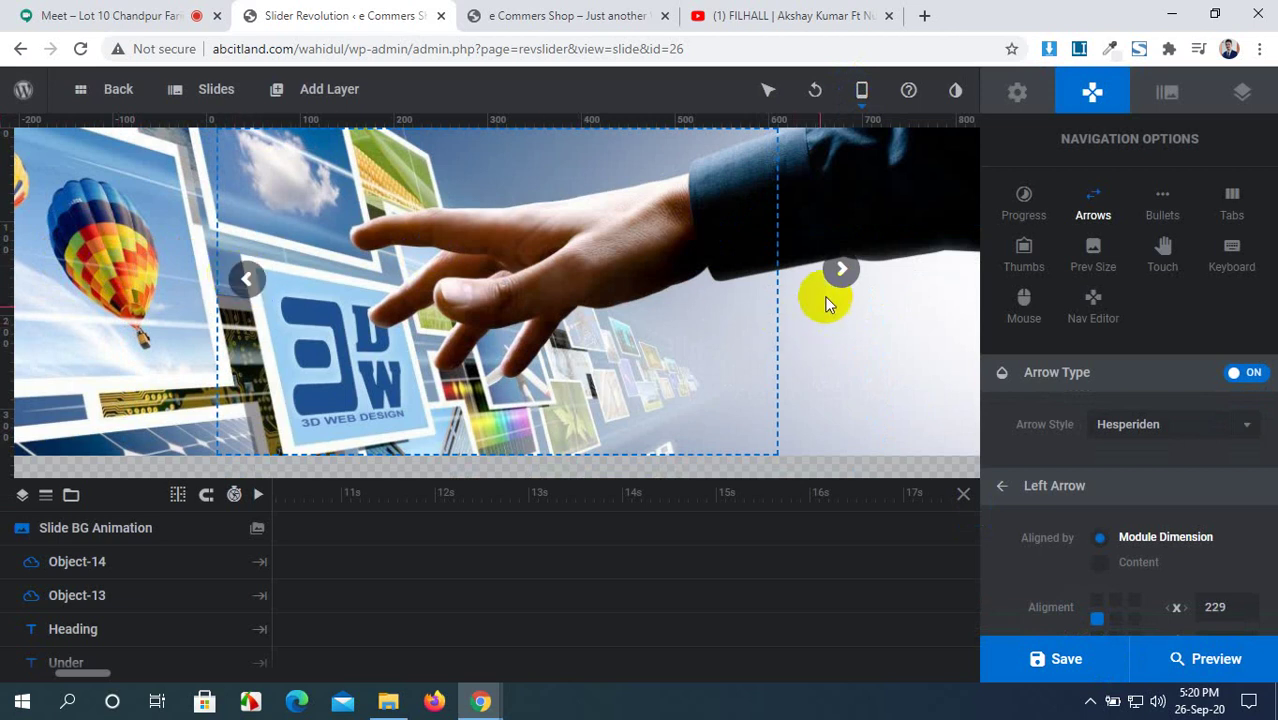
left_click_drag(838, 270, 748, 287)
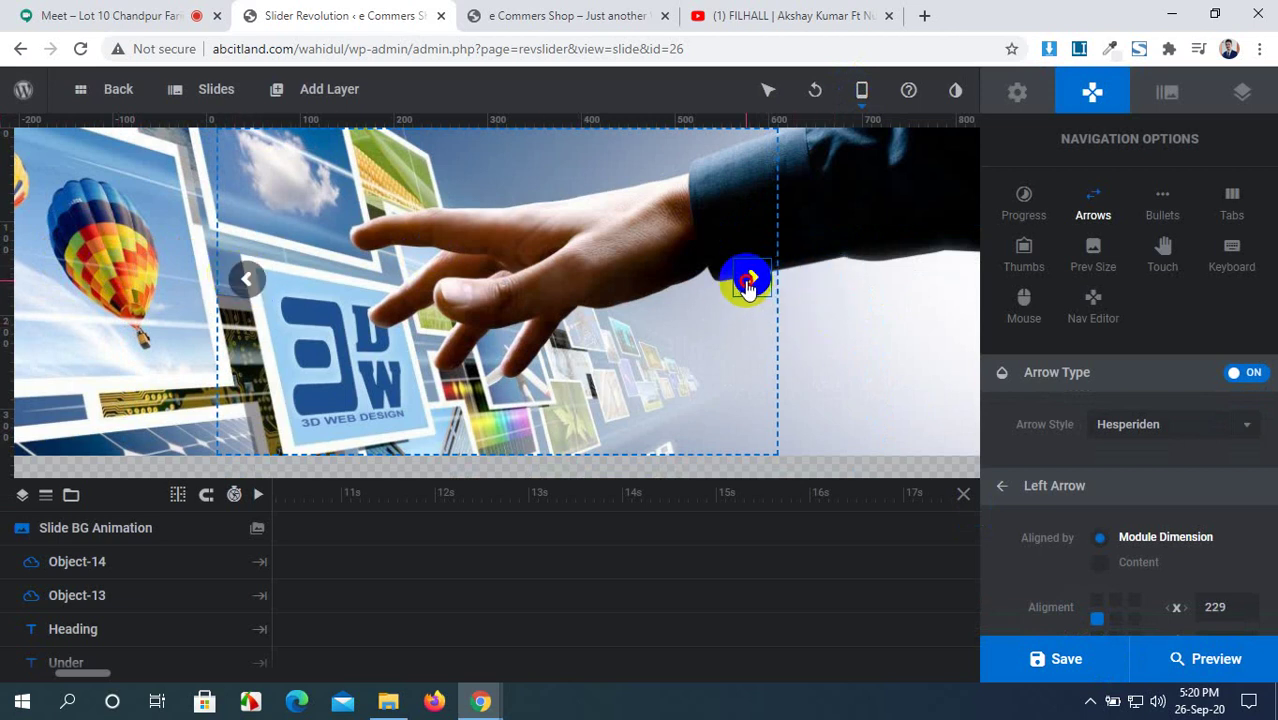
left_click(1040, 662)
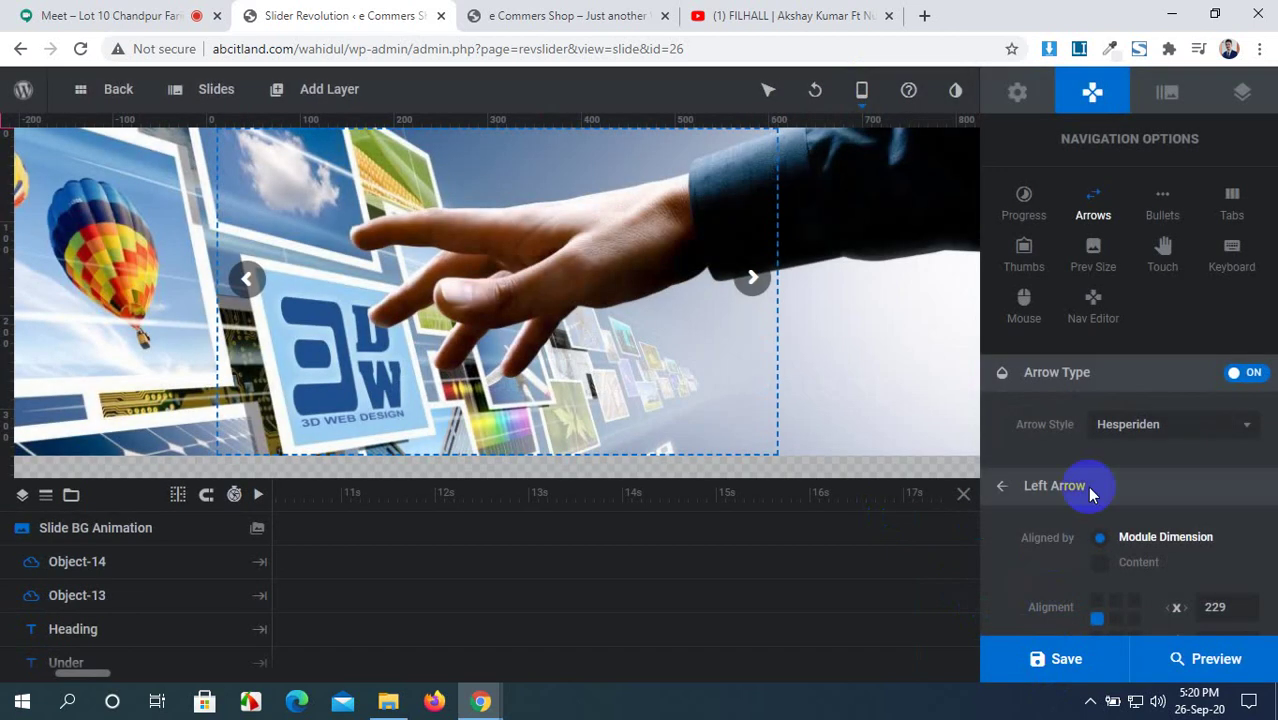
Step: Review the arrows' alignment, visibility and navigation style options, and look at the Hesperiden skin in the Navigation Editor
scroll(1123, 372, "down", 2)
scroll(1123, 372, "down", 8)
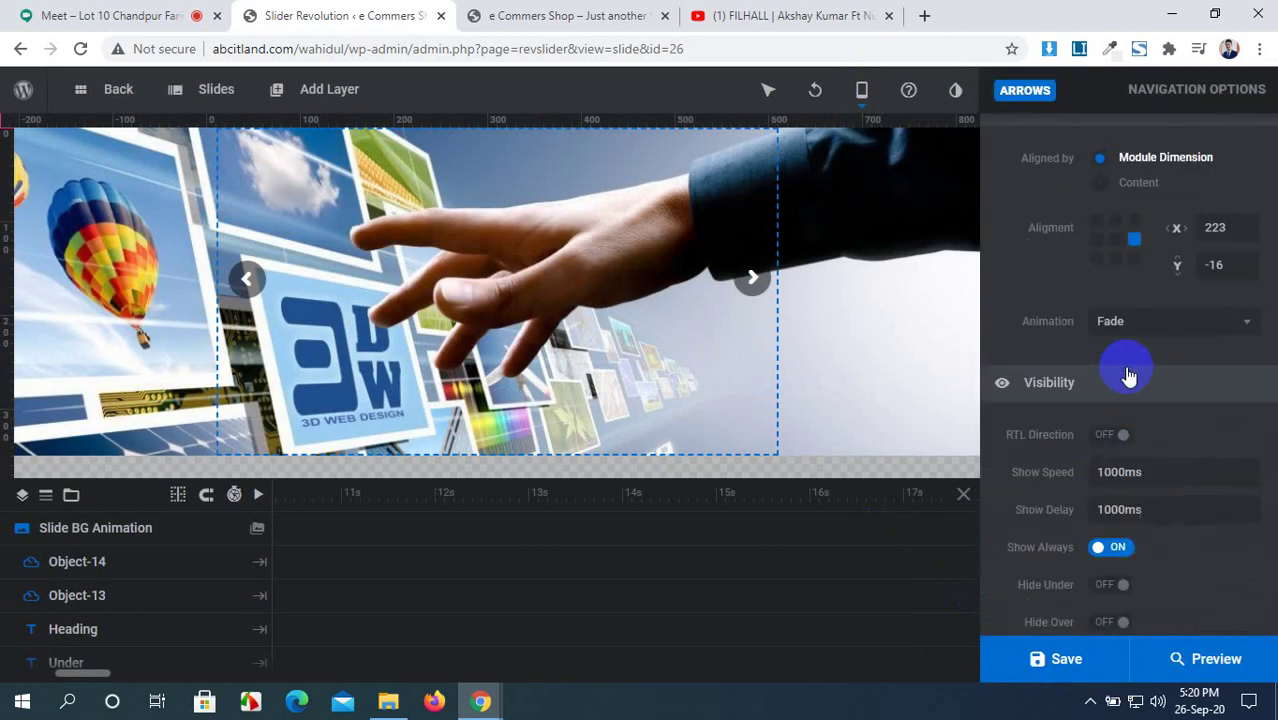
scroll(1127, 373, "down", 2)
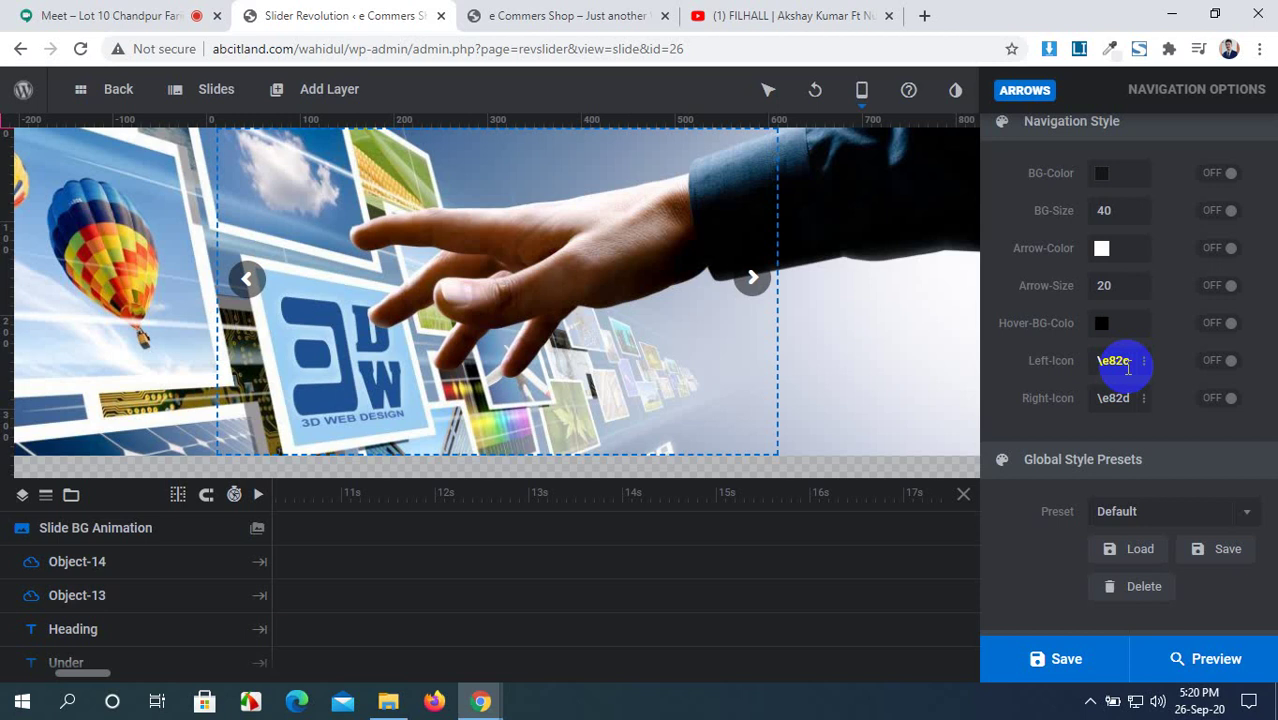
scroll(1127, 370, "down", 4)
scroll(1127, 375, "up", 6)
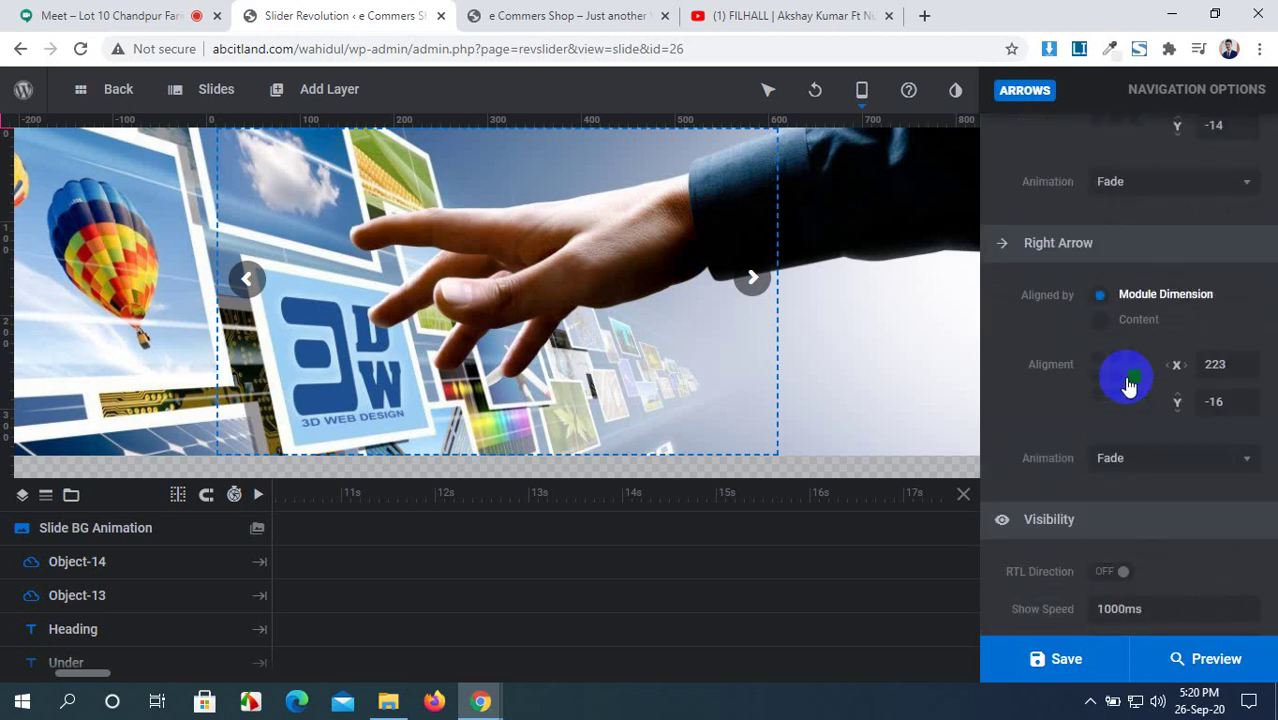
scroll(1127, 383, "up", 5)
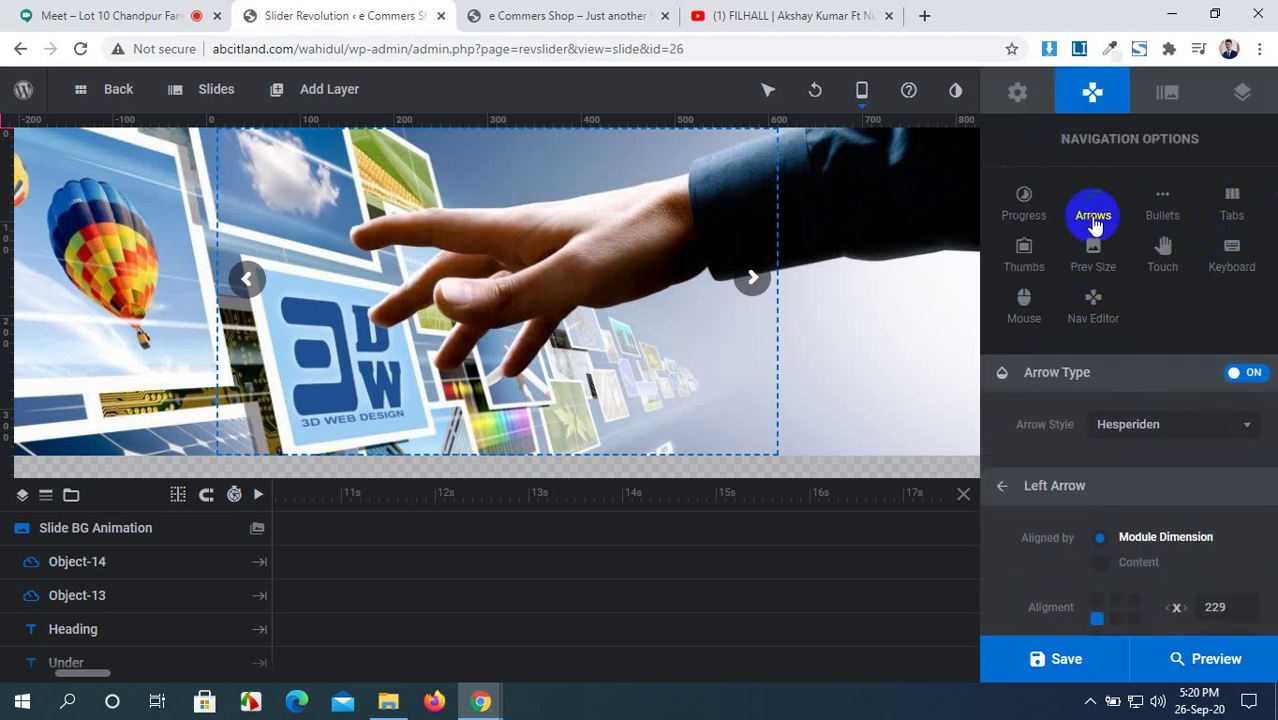
left_click(1066, 322)
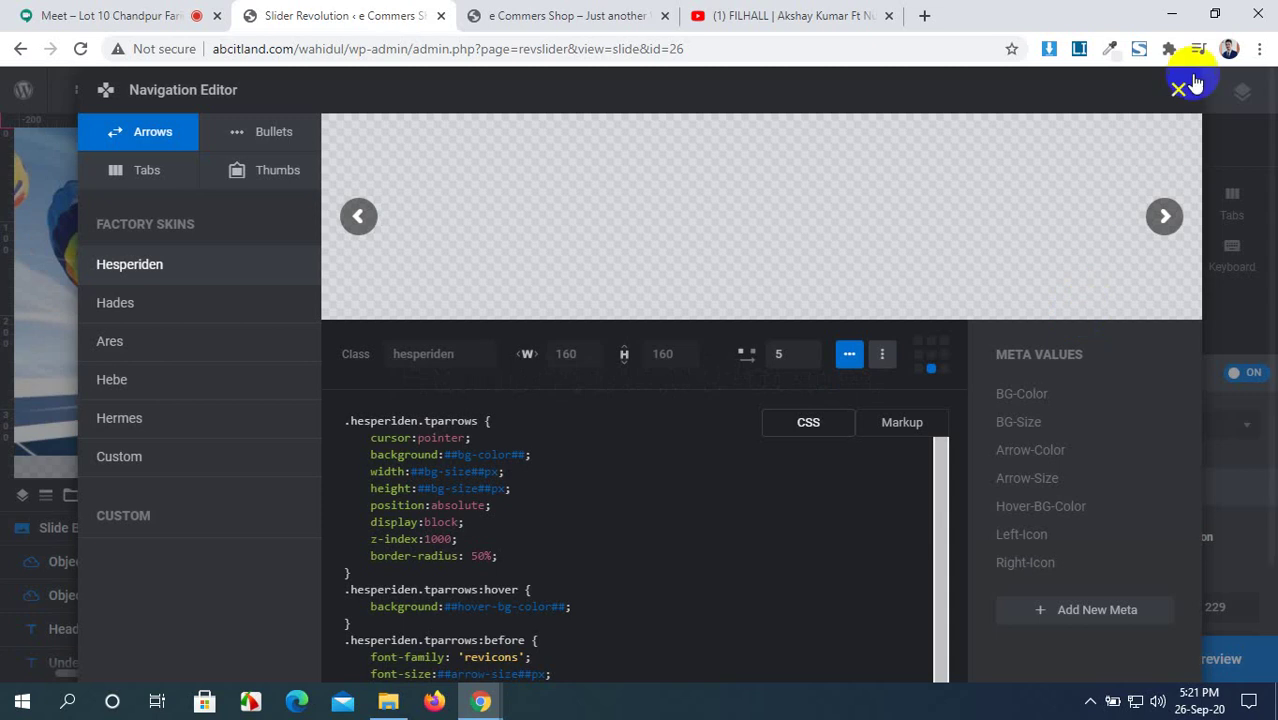
left_click(1176, 91)
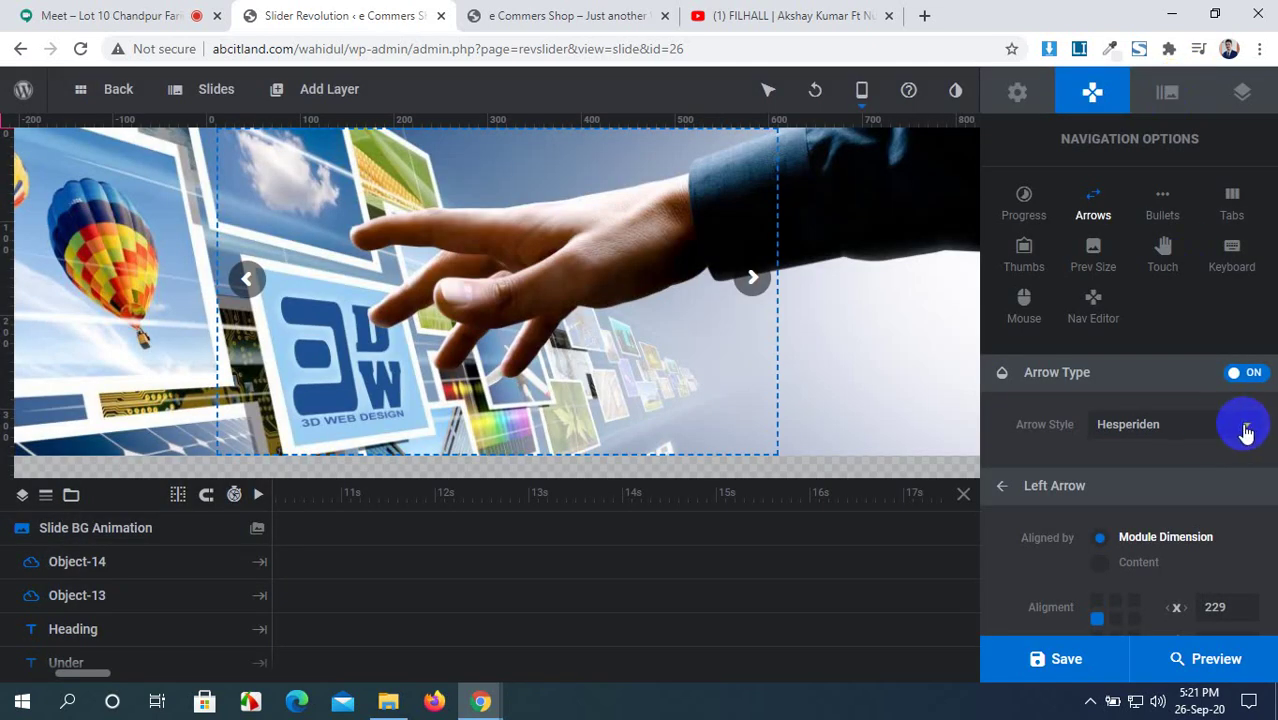
Step: Change the arrow style to Hades and save the slide
left_click(1247, 430)
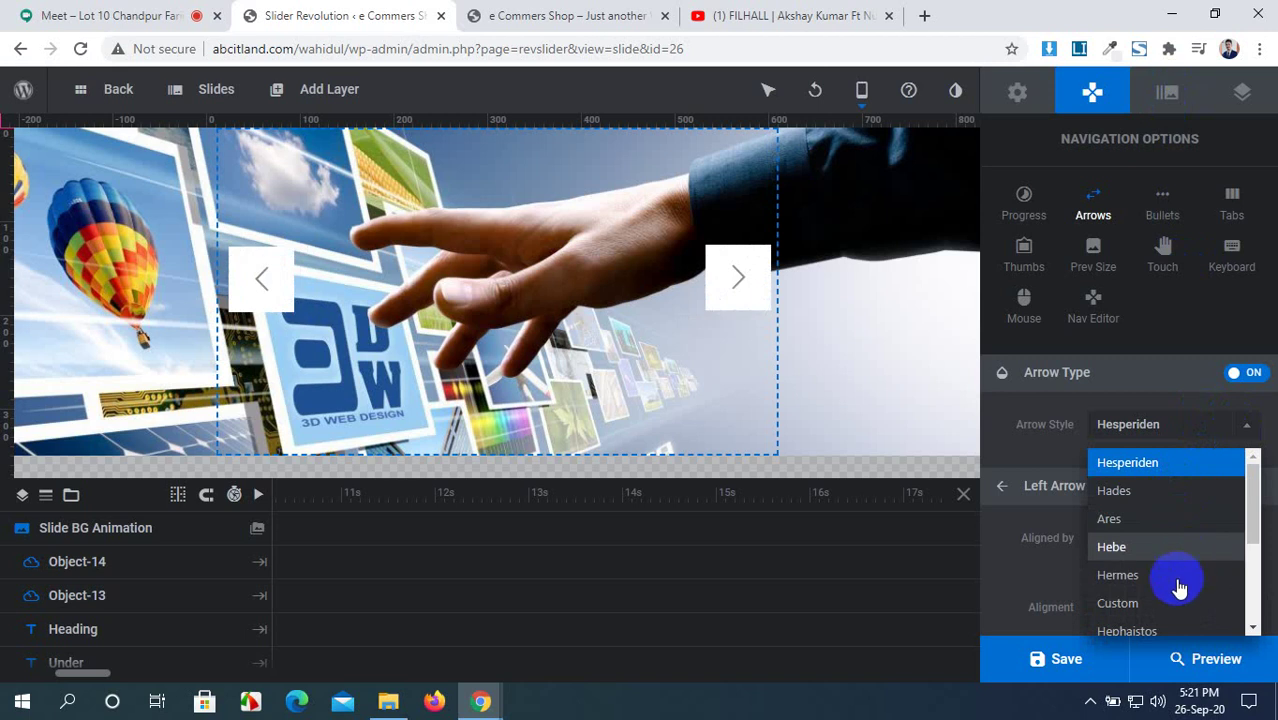
left_click(1198, 497)
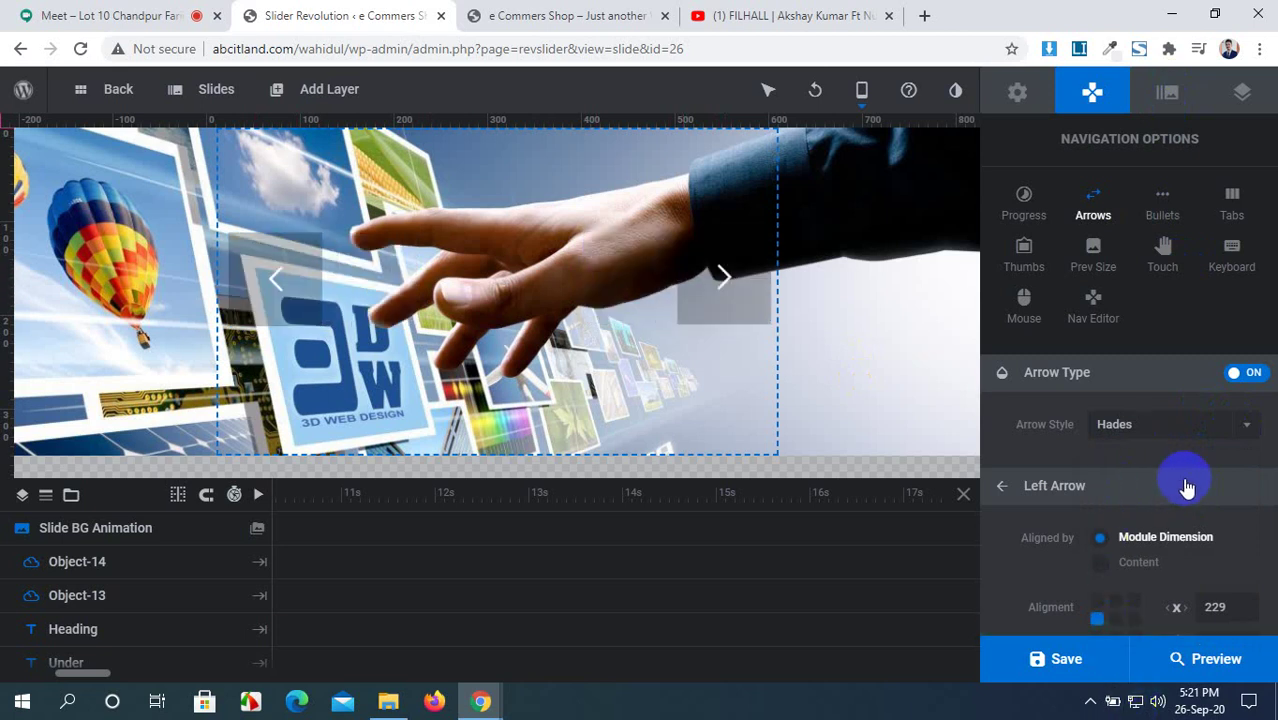
left_click(1104, 656)
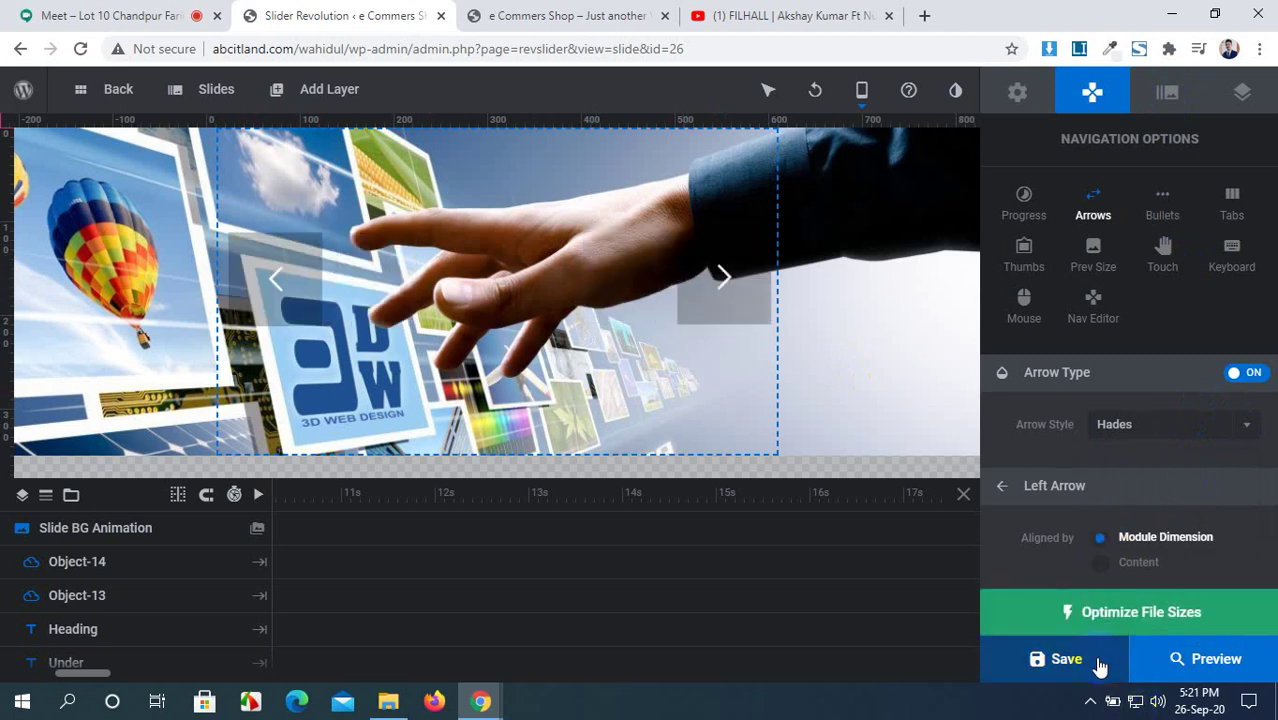
left_click(1098, 662)
left_click(1035, 385)
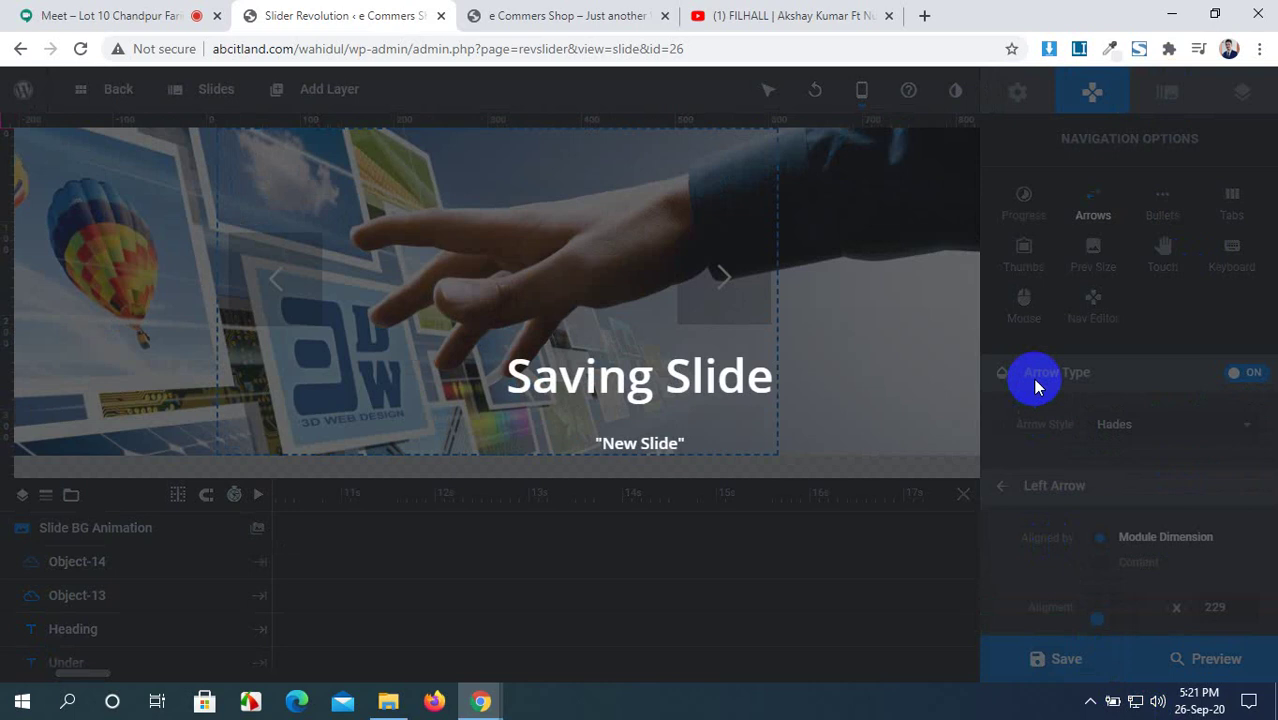
left_click(853, 101)
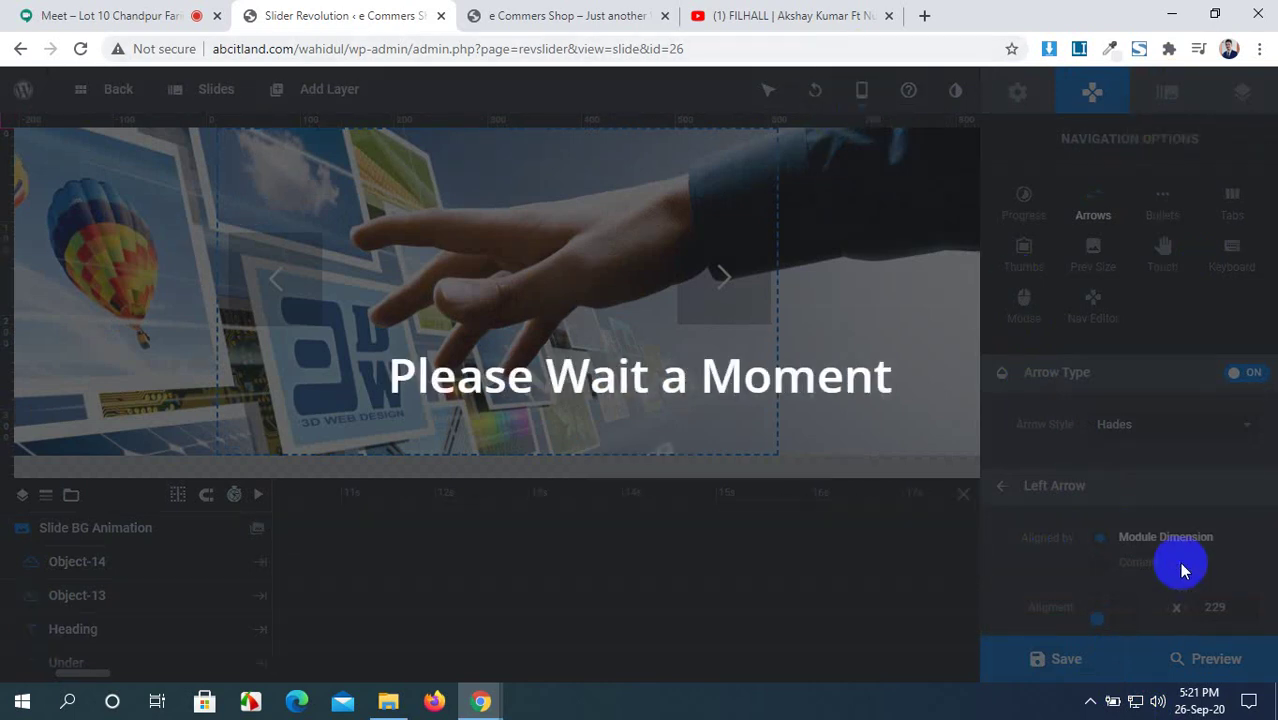
Step: Look through the alignment, visibility and navigation style options of the Hades arrows
scroll(1148, 579, "down", 3)
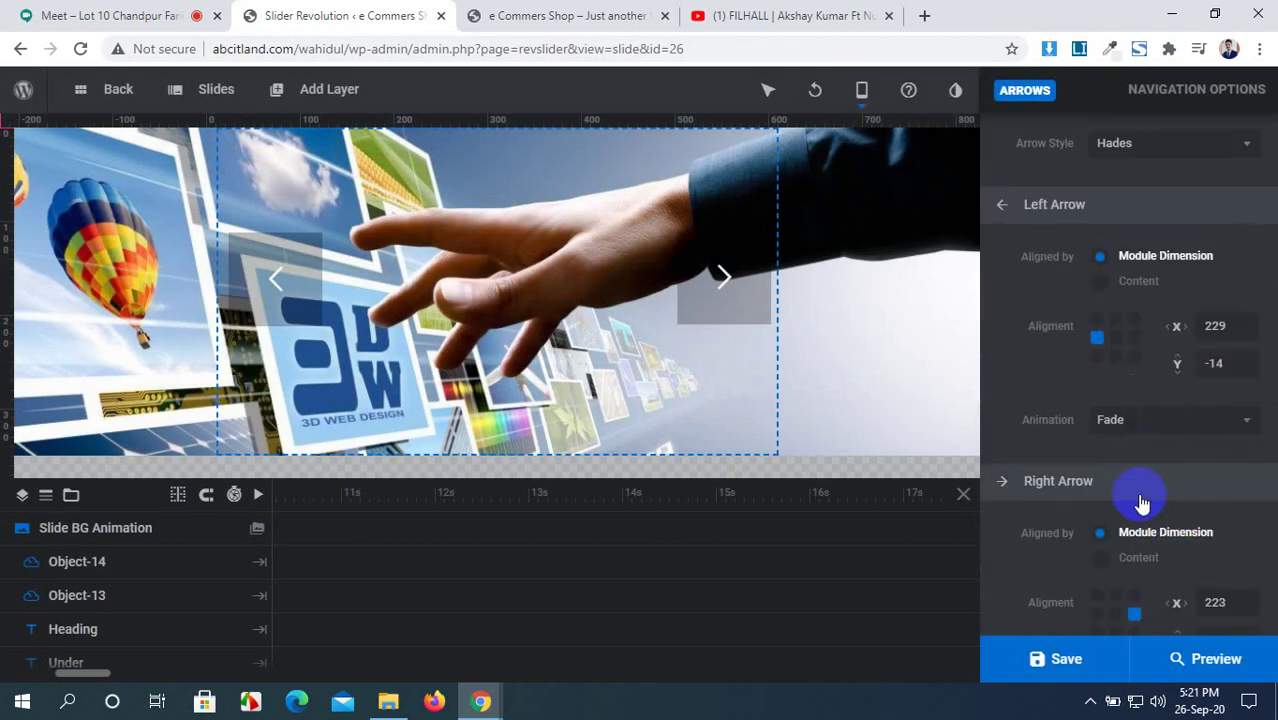
scroll(1112, 420, "down", 3)
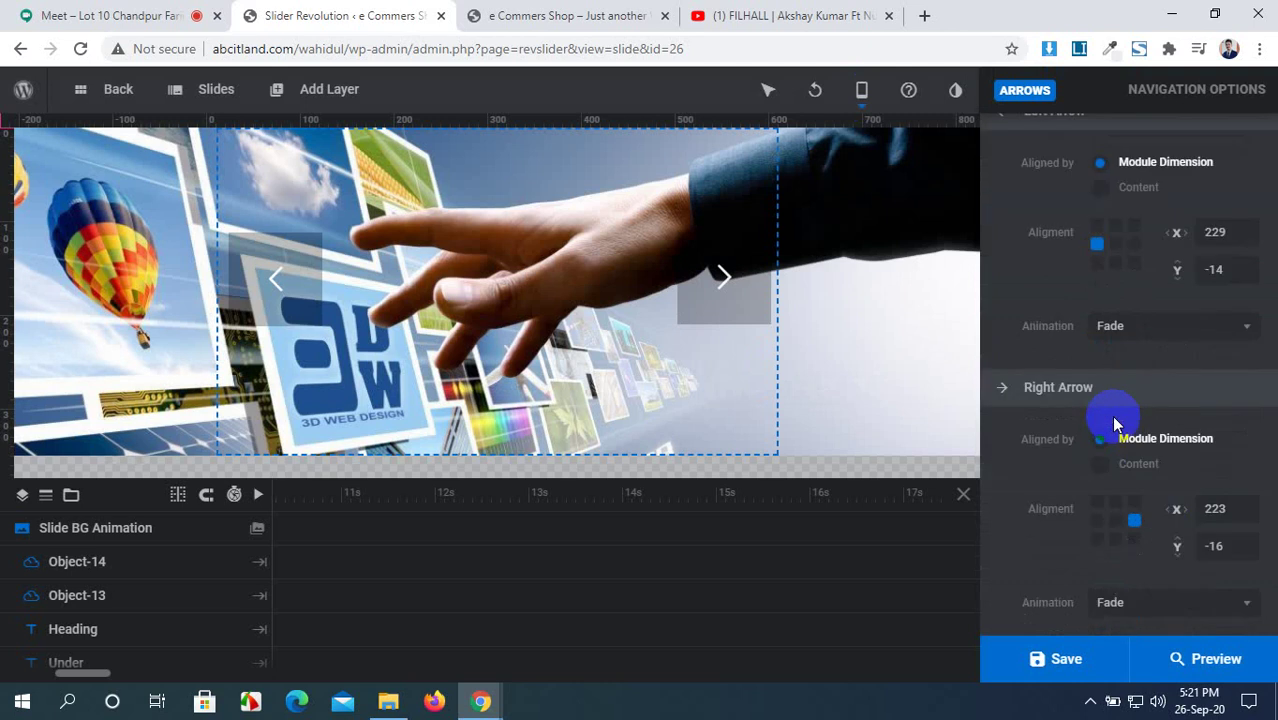
scroll(1180, 458, "down", 2)
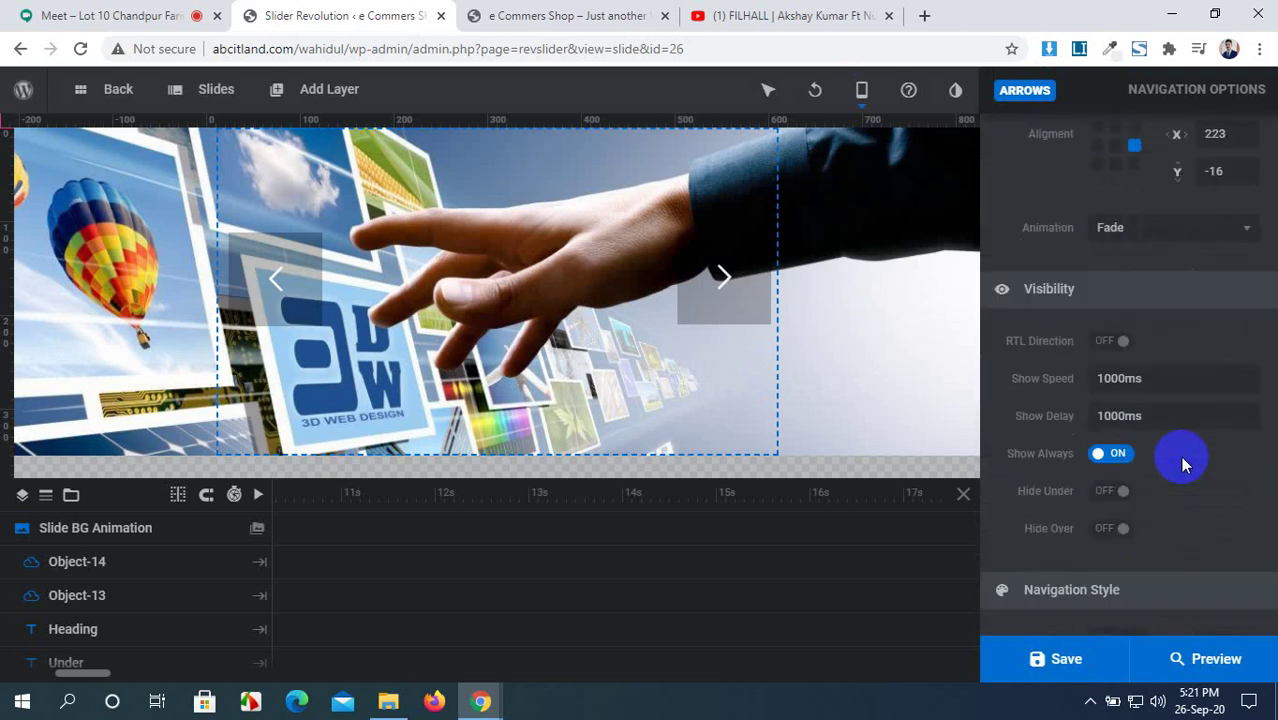
scroll(1160, 462, "down", 5)
scroll(1155, 480, "up", 13)
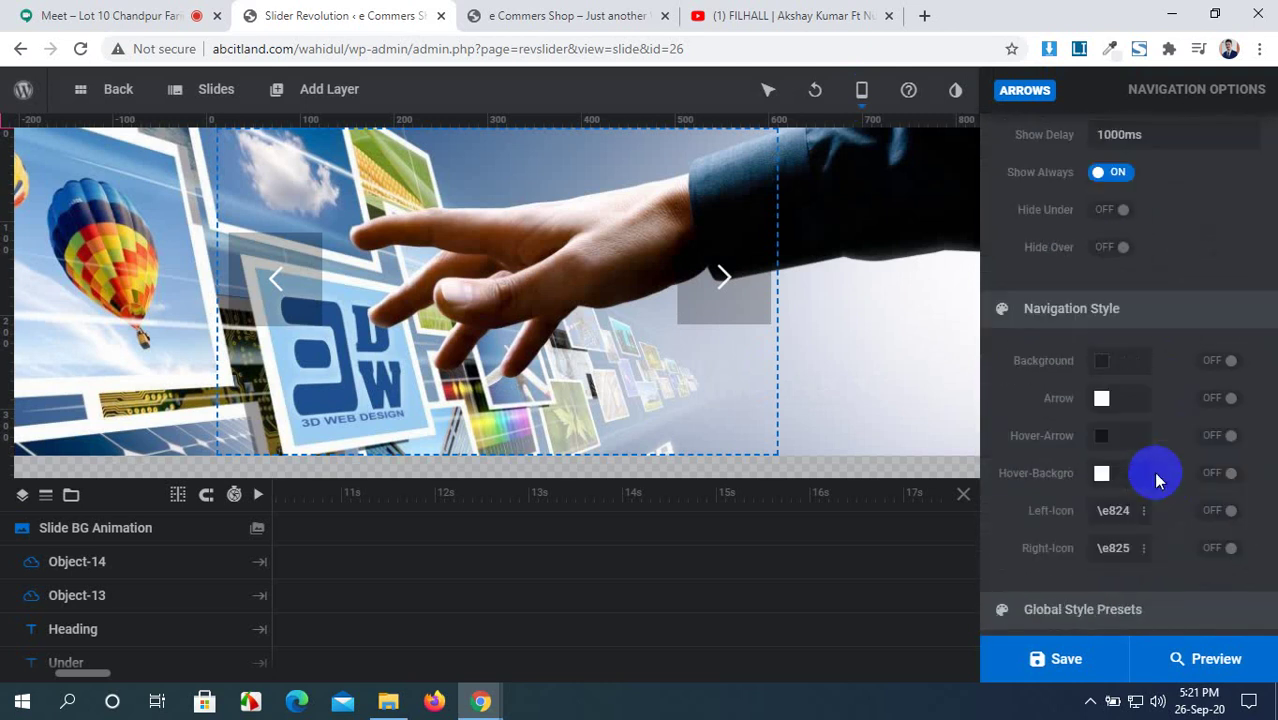
Step: In the Notebook layout, place the left arrow at about X 29 and the right arrow at about X 24, and save
mouse_move(838, 103)
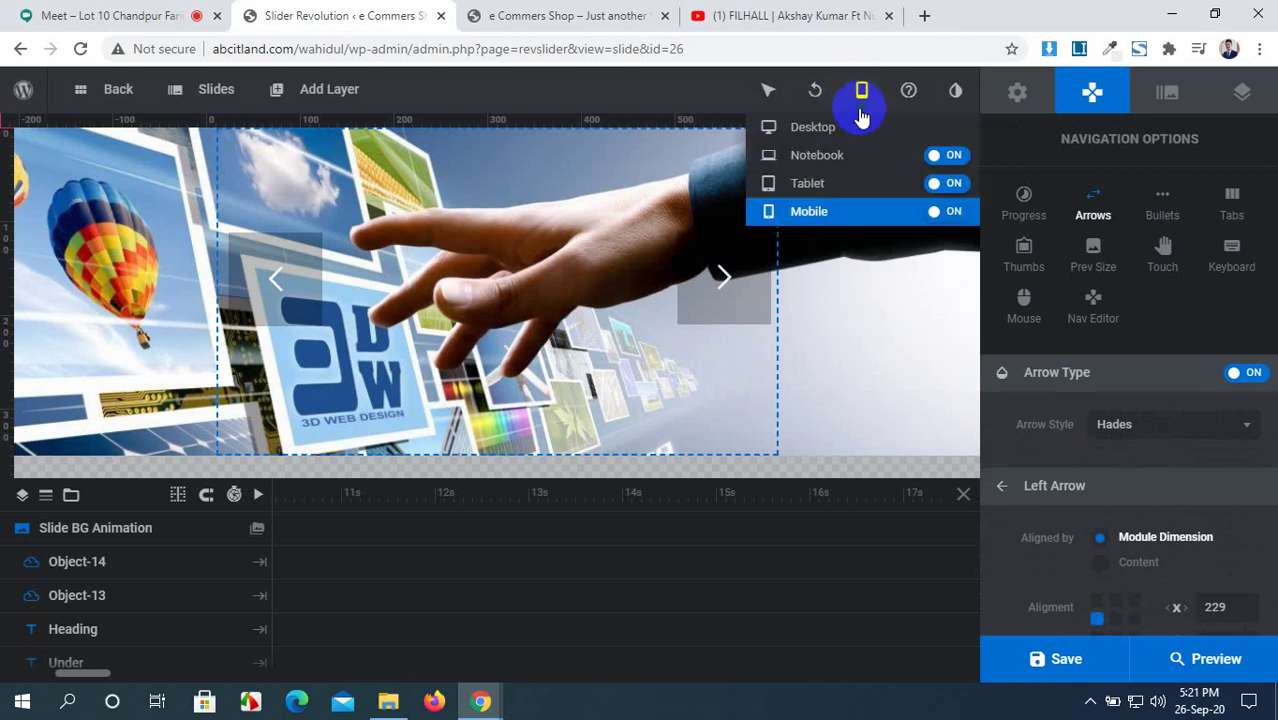
left_click(846, 155)
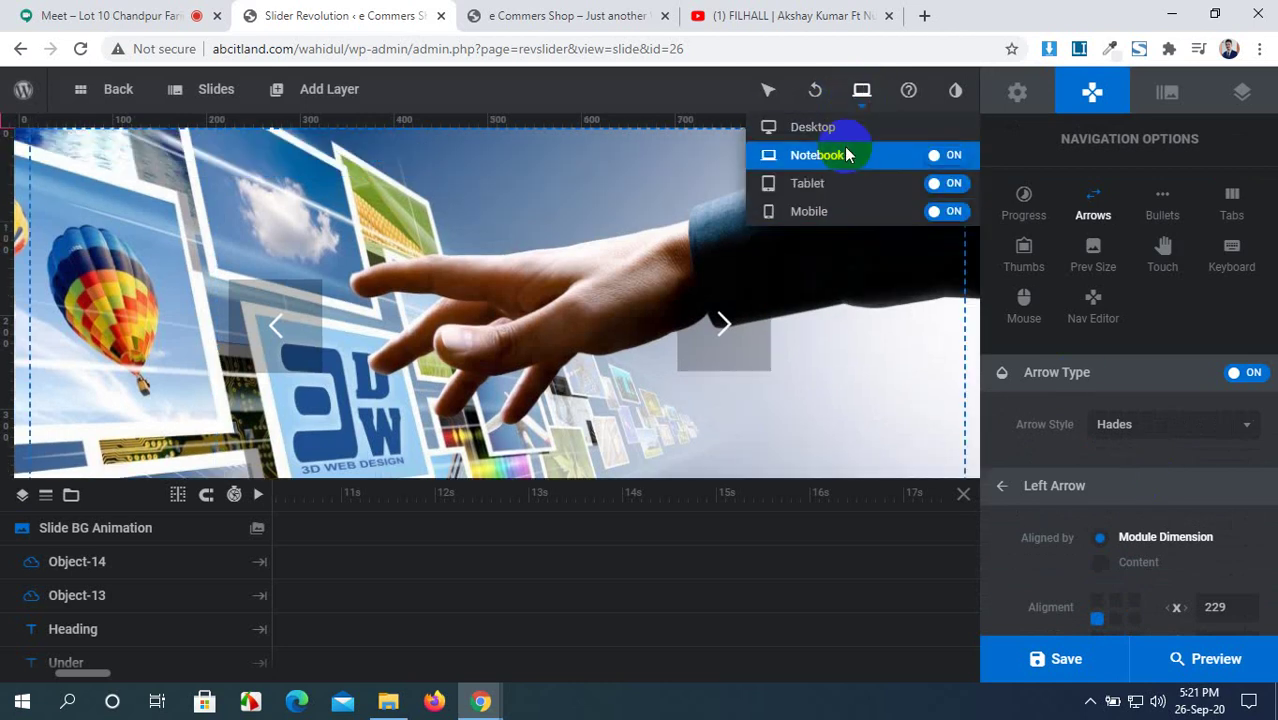
left_click_drag(280, 328, 100, 281)
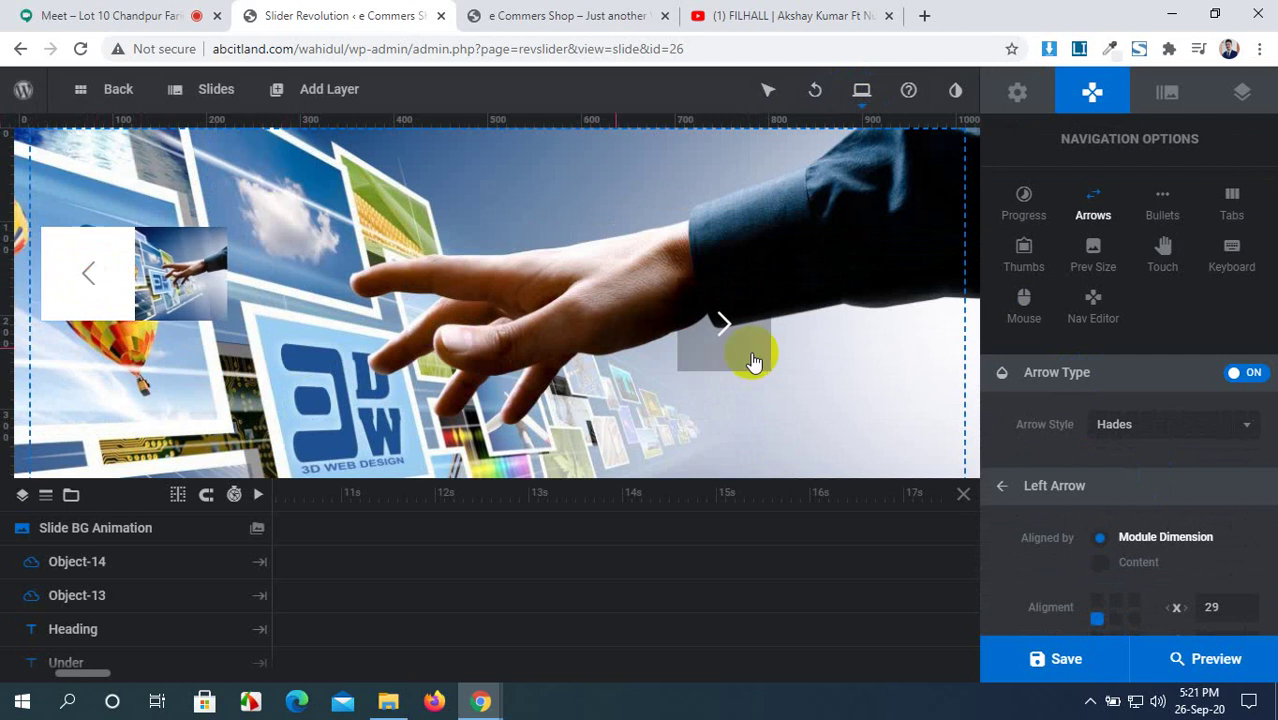
left_click_drag(752, 345, 938, 326)
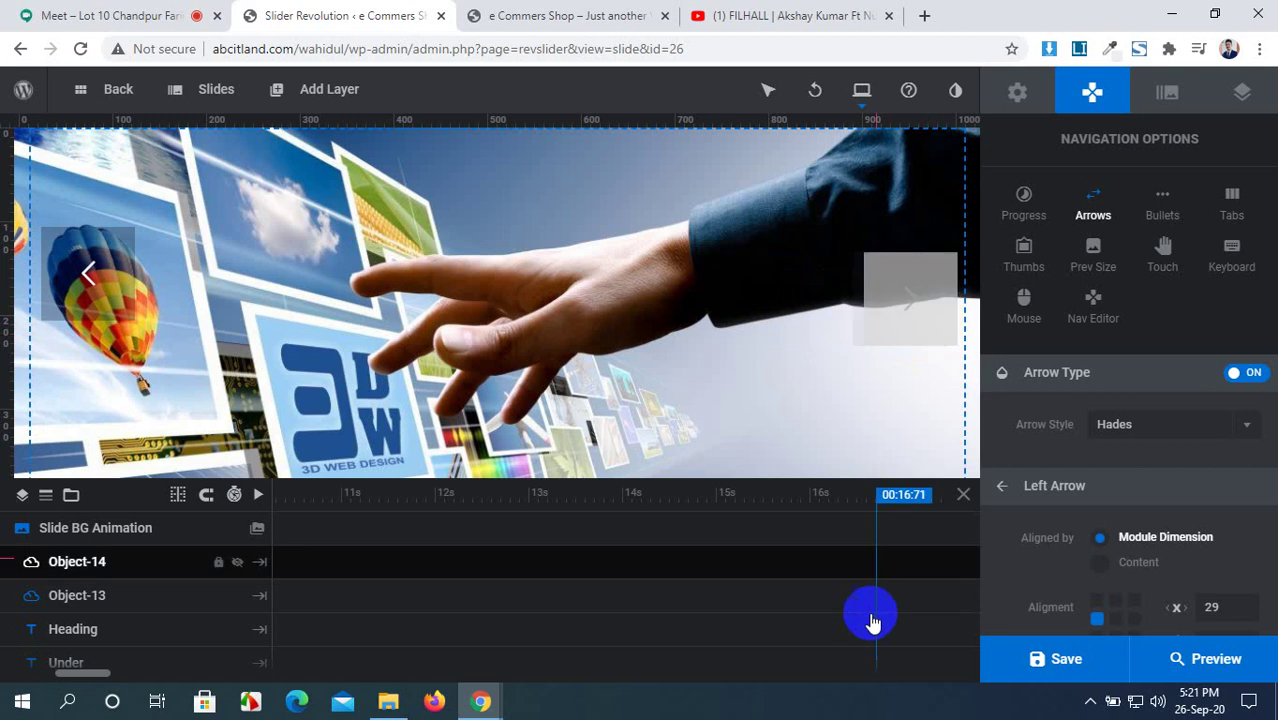
left_click(1066, 660)
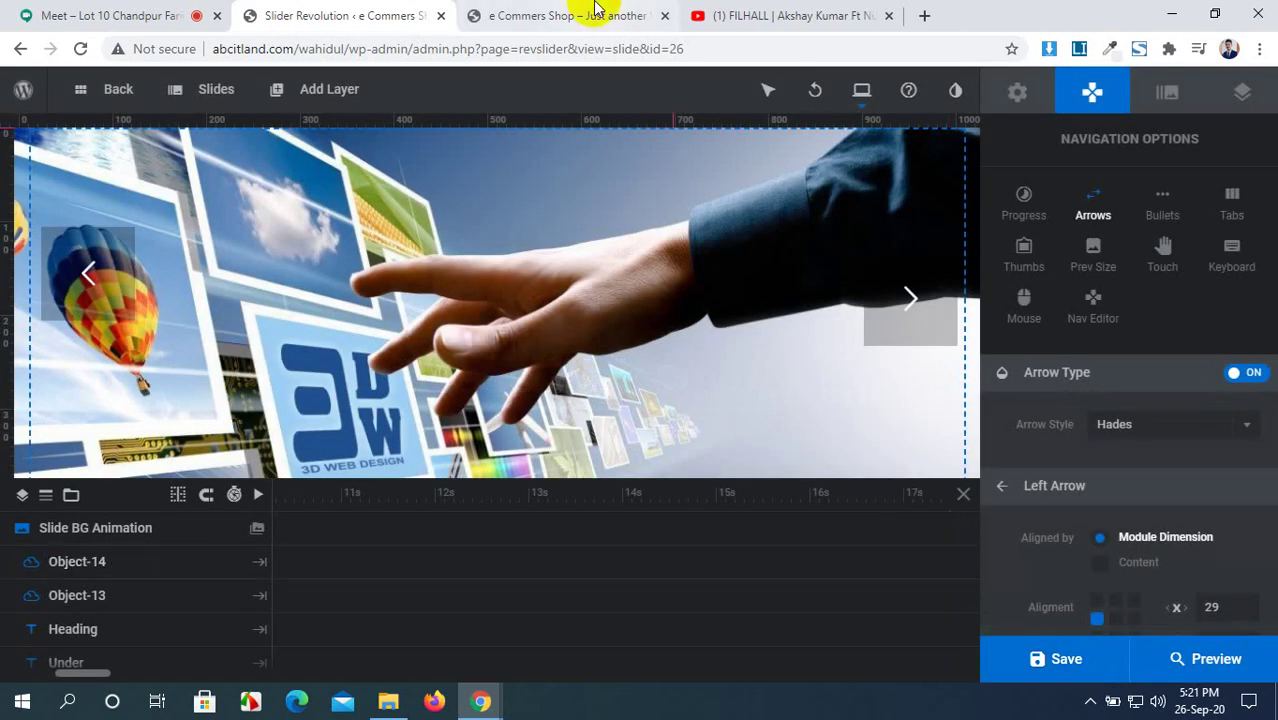
Step: Preview the slider at notebook size and go back and forth through its slides with both navigation arrows
left_click(596, 9)
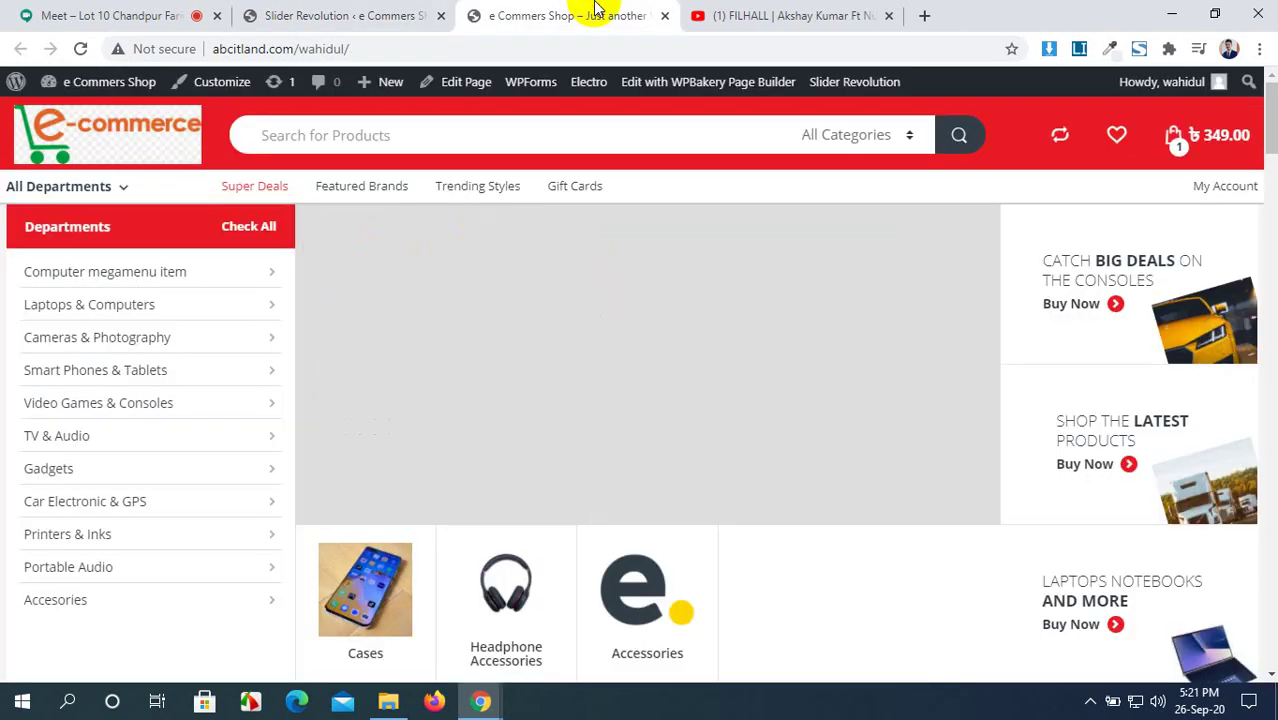
left_click(322, 12)
left_click(1192, 665)
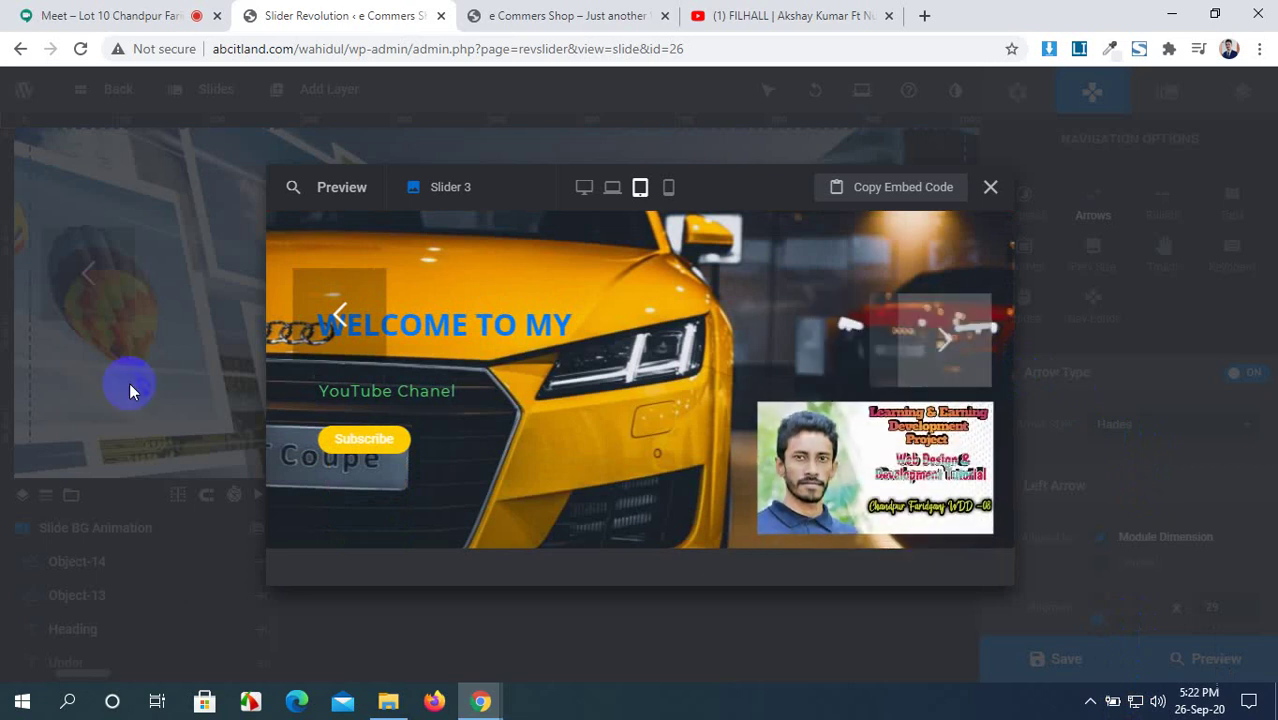
left_click(617, 190)
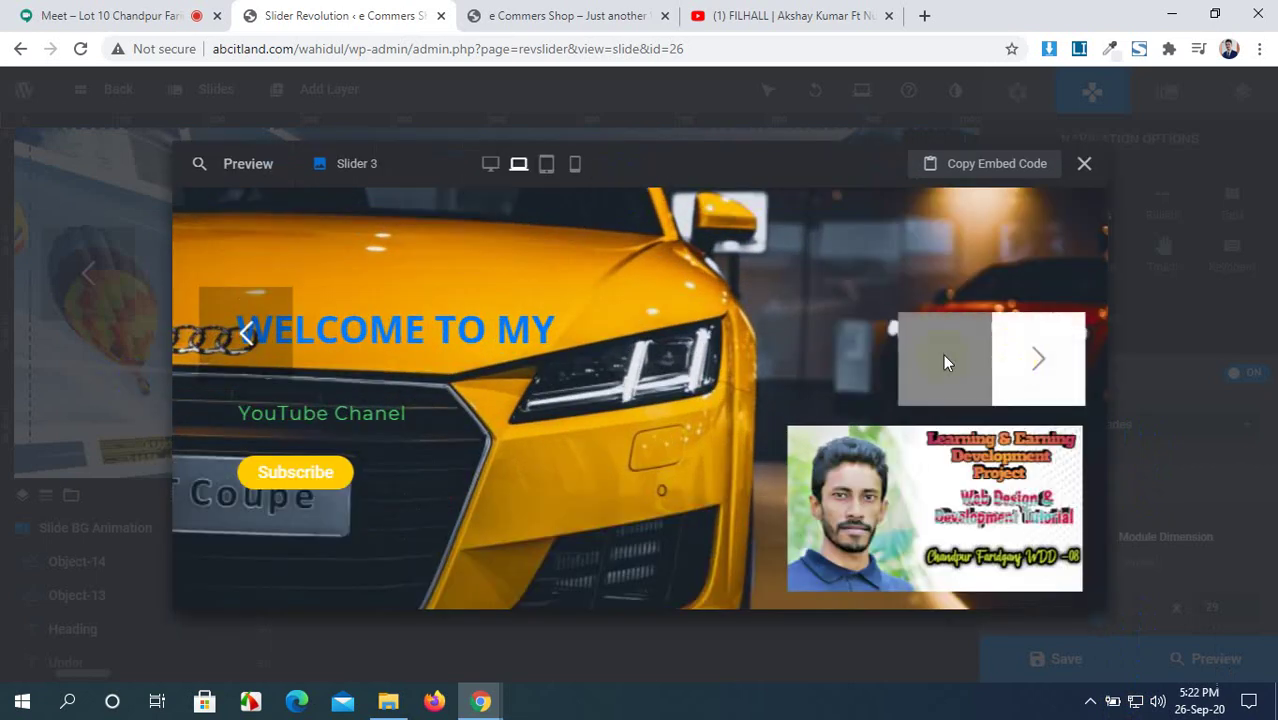
left_click(252, 340)
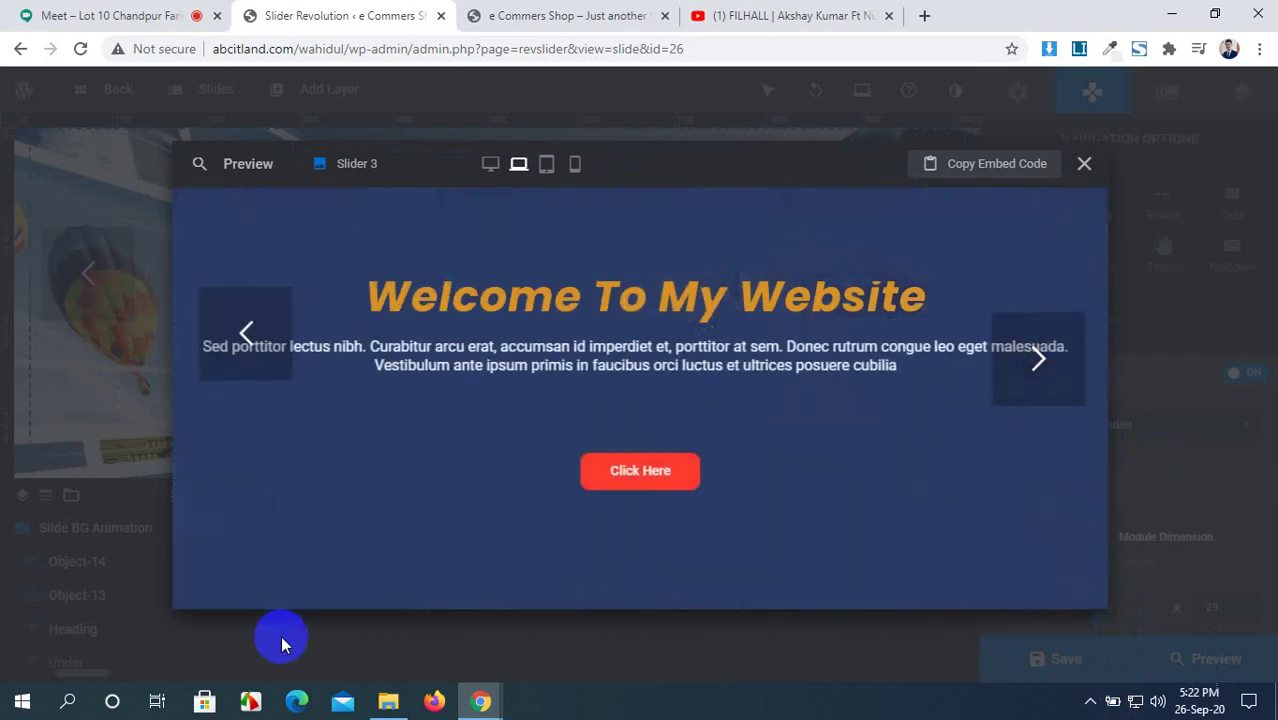
left_click(226, 354)
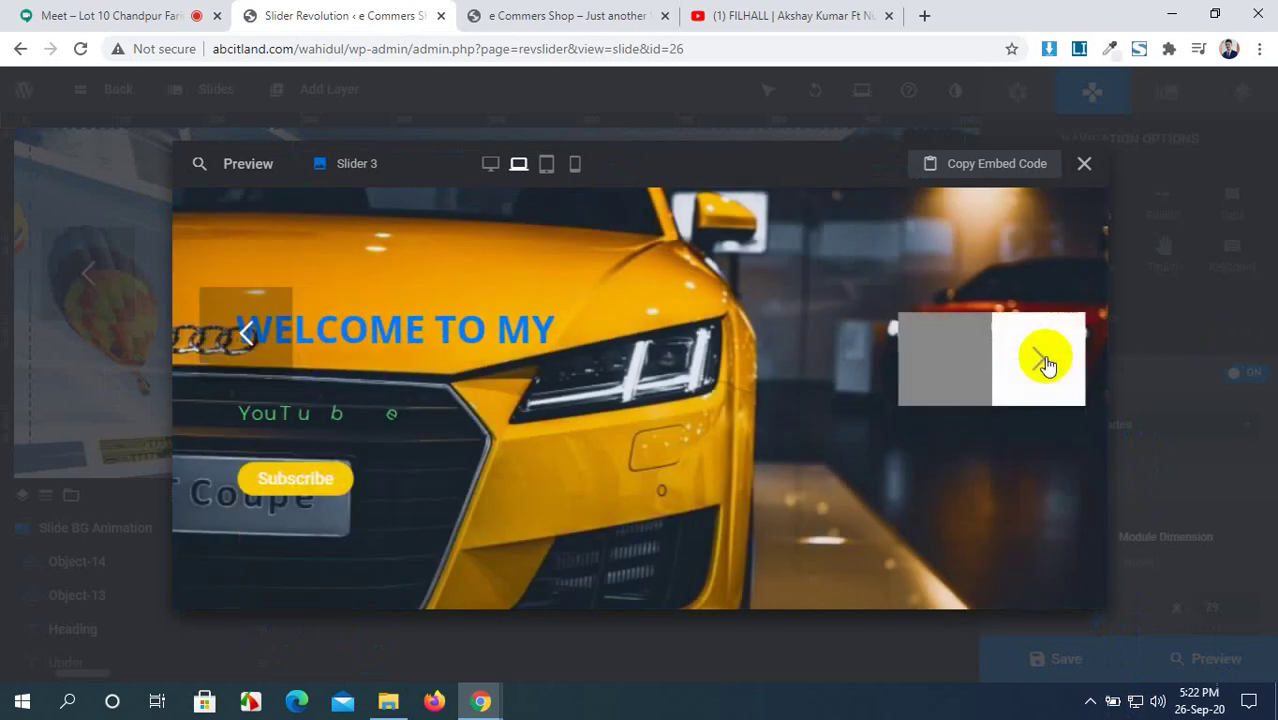
left_click(1047, 366)
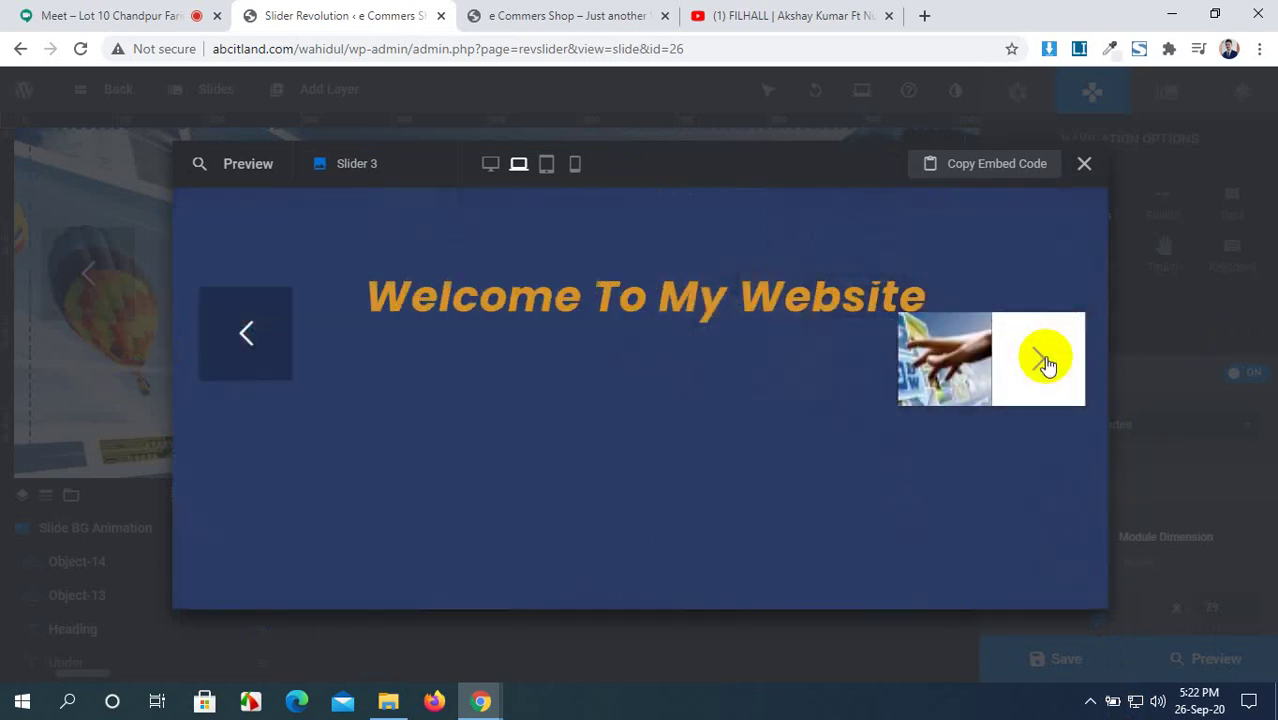
left_click(1045, 365)
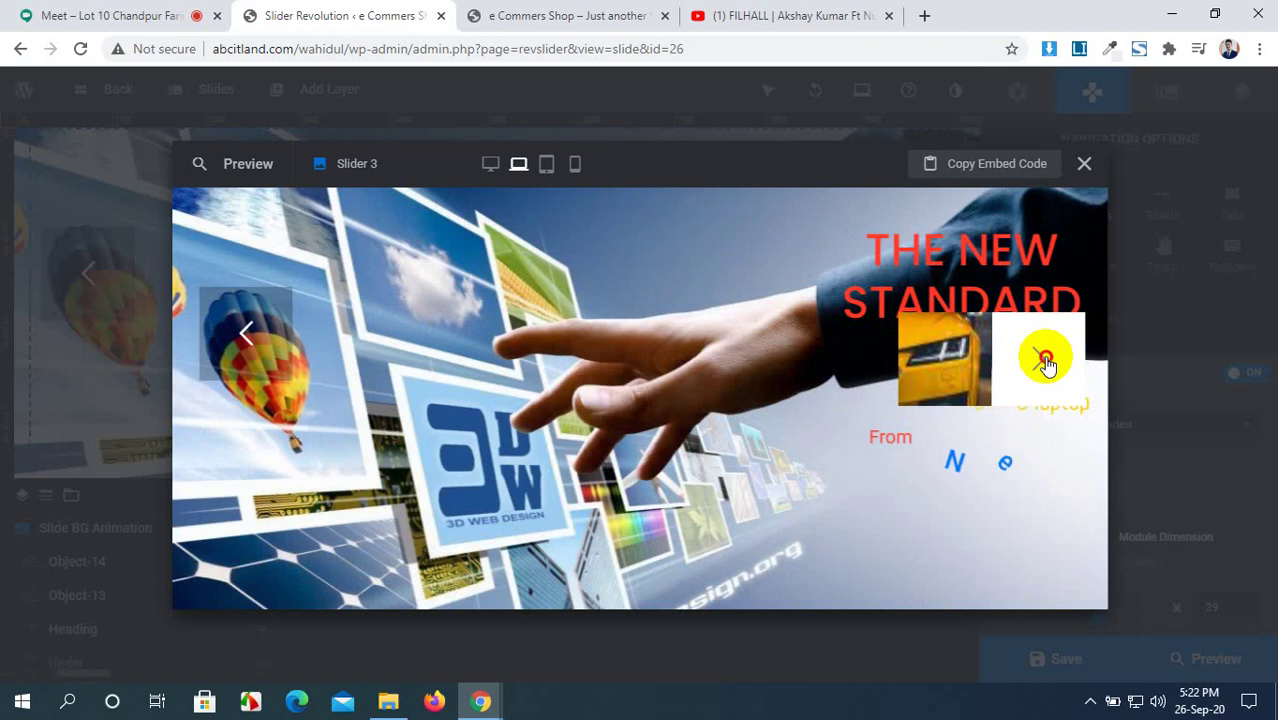
left_click(1045, 365)
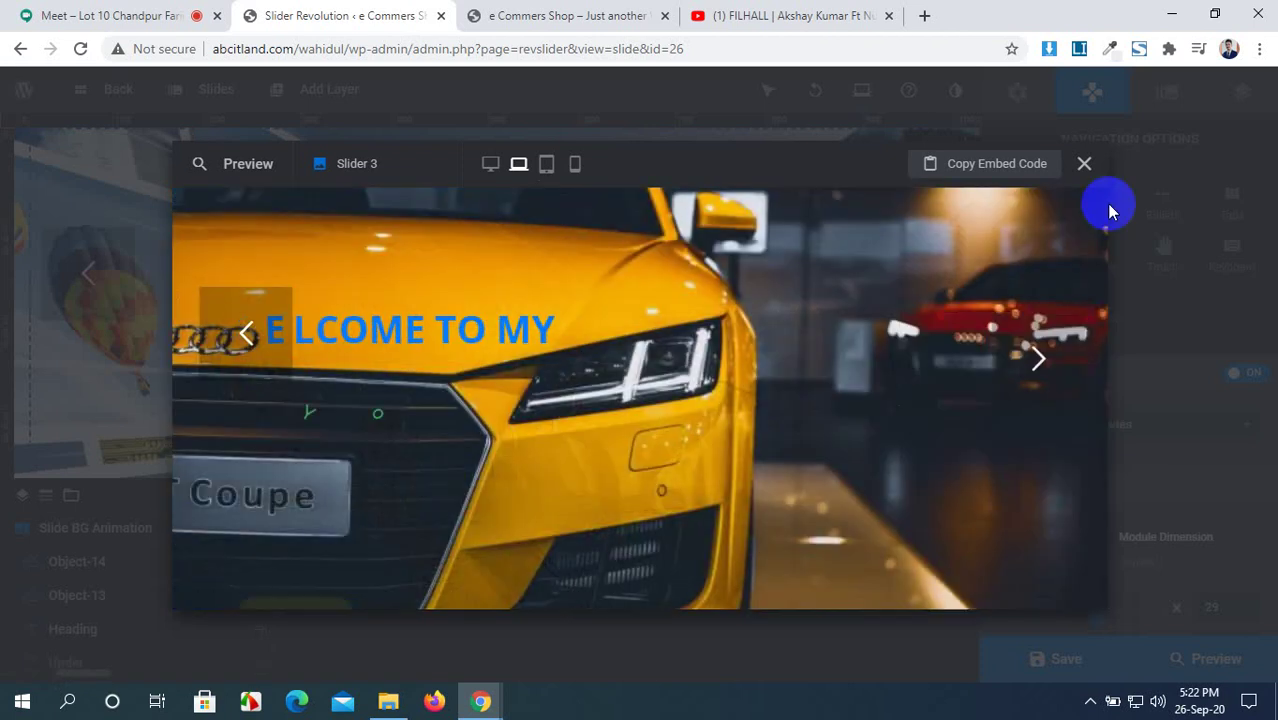
left_click(1083, 164)
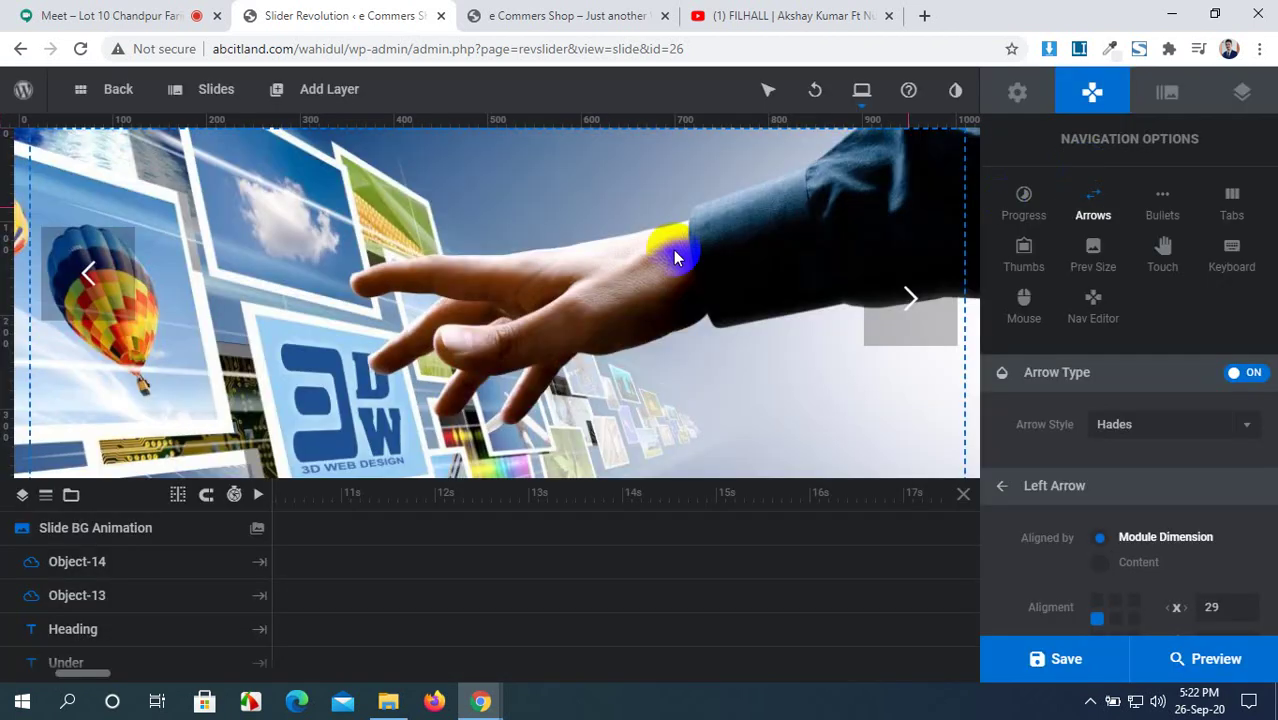
Step: Move the notebook left arrow slightly down to about Y -58 and set both arrows' X offset to 27 px
mouse_move(108, 297)
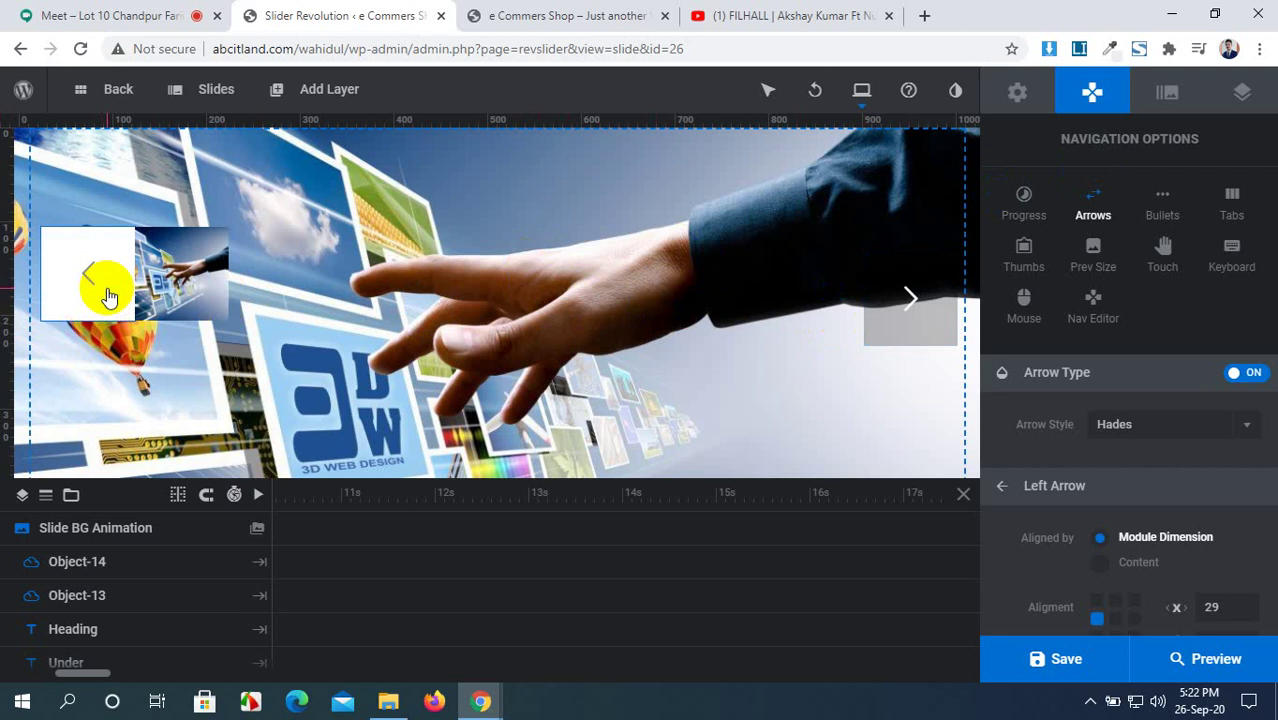
left_click_drag(108, 297, 102, 304)
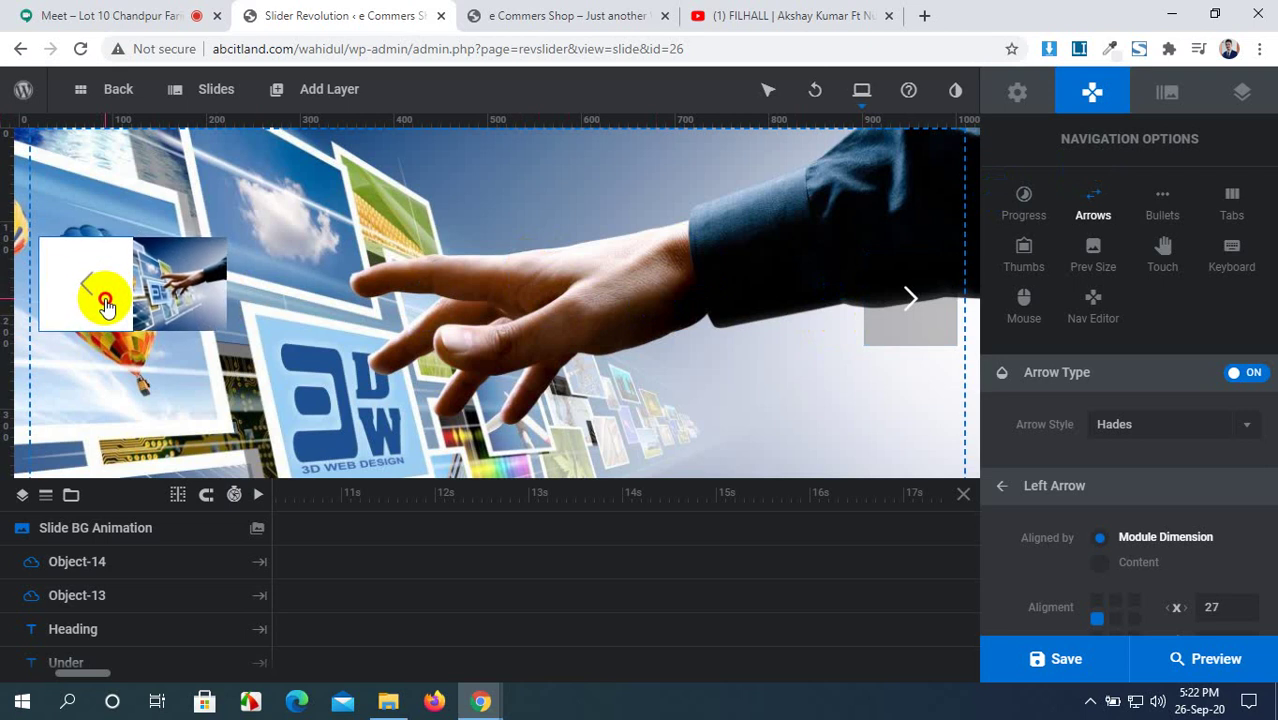
scroll(964, 514, "down", 2)
scroll(1133, 517, "down", 1)
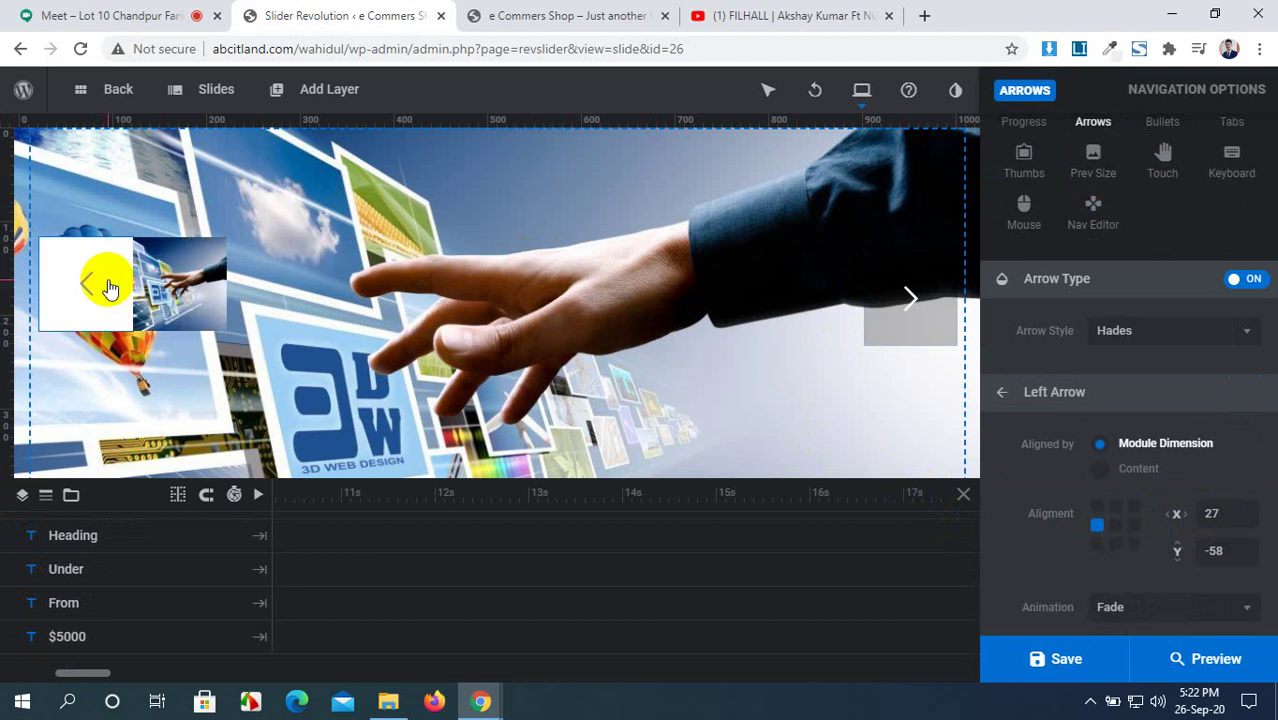
left_click(1222, 511)
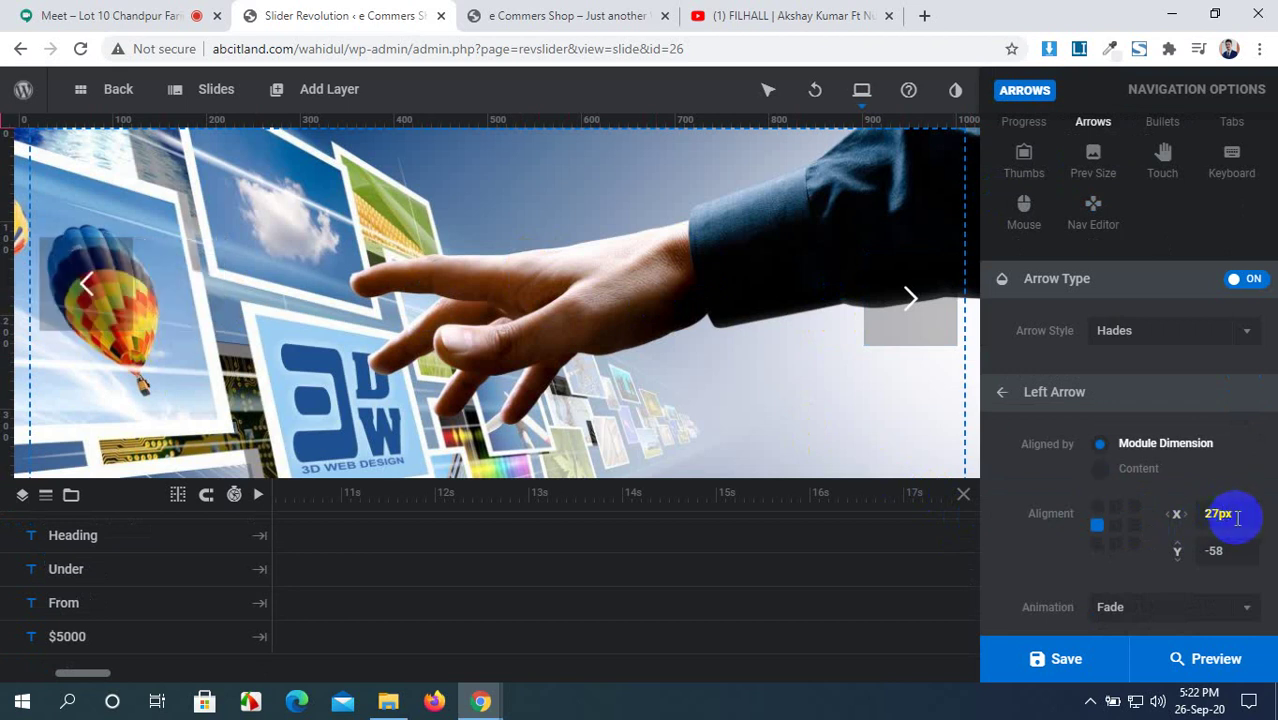
scroll(1250, 550, "down", 2)
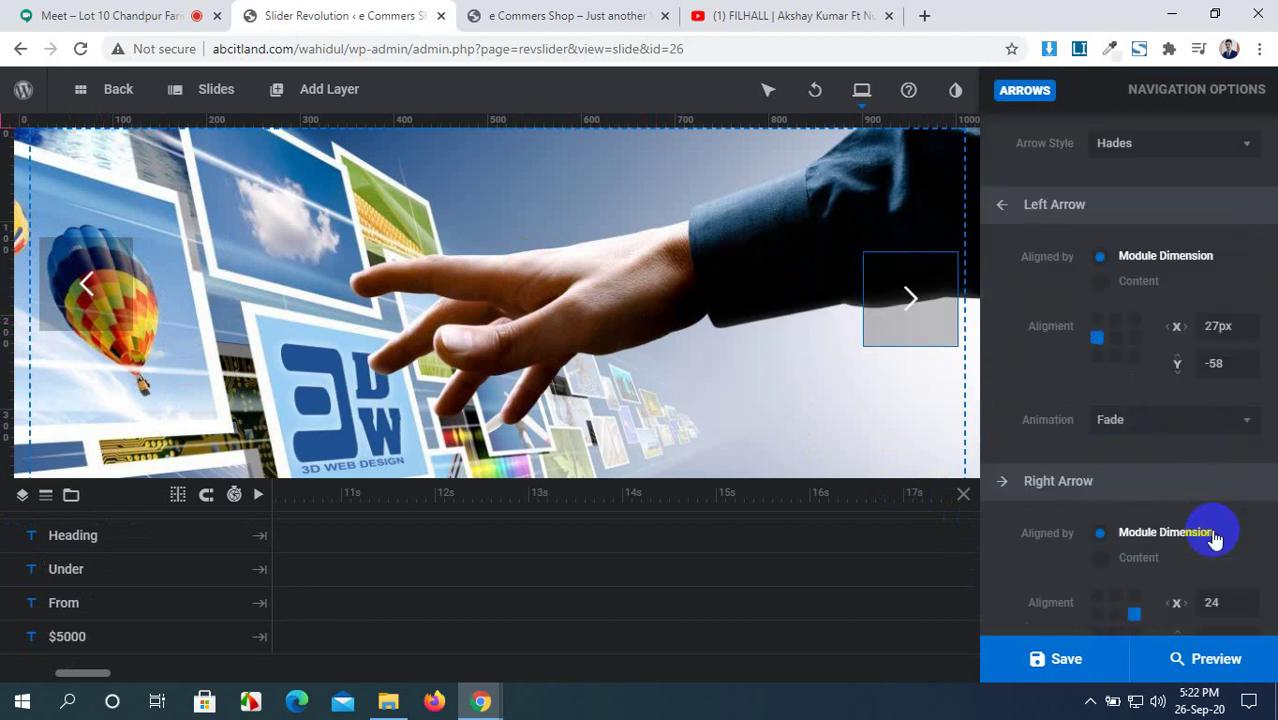
scroll(1214, 538, "down", 1)
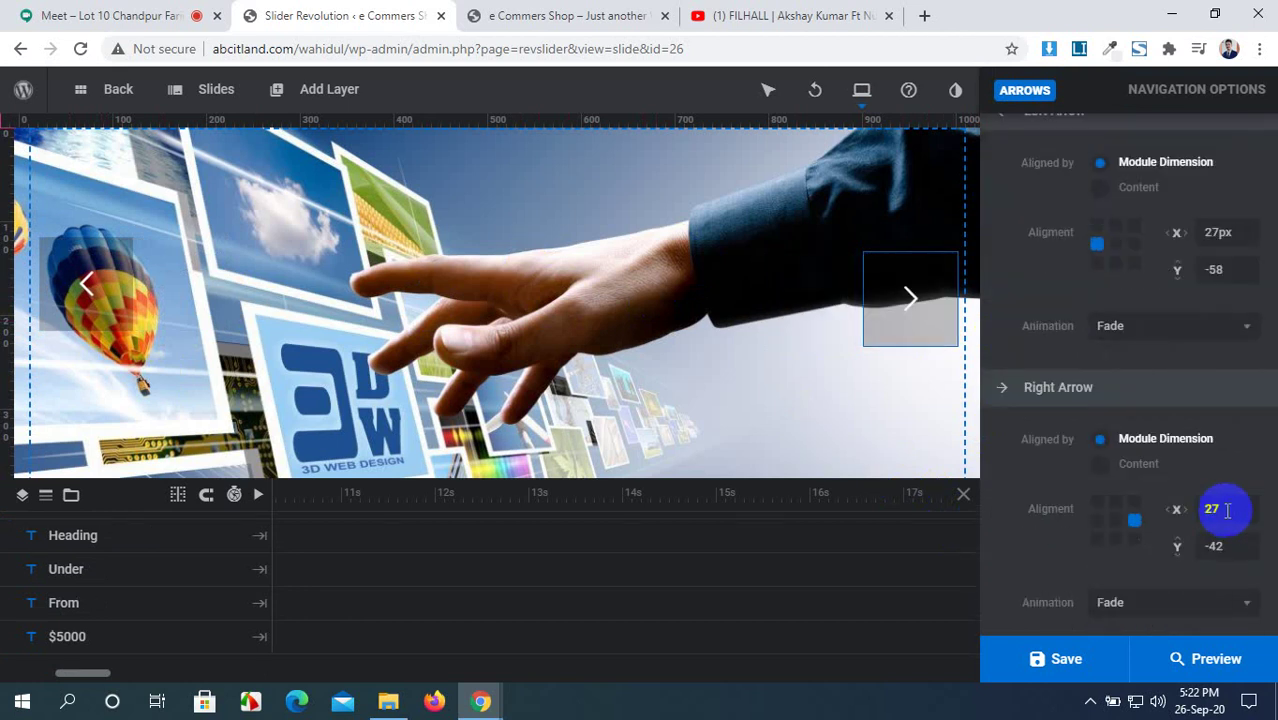
Step: Set the Y offset of both notebook arrows to -55 px, save the slide and check it in the preview
left_click(1222, 269)
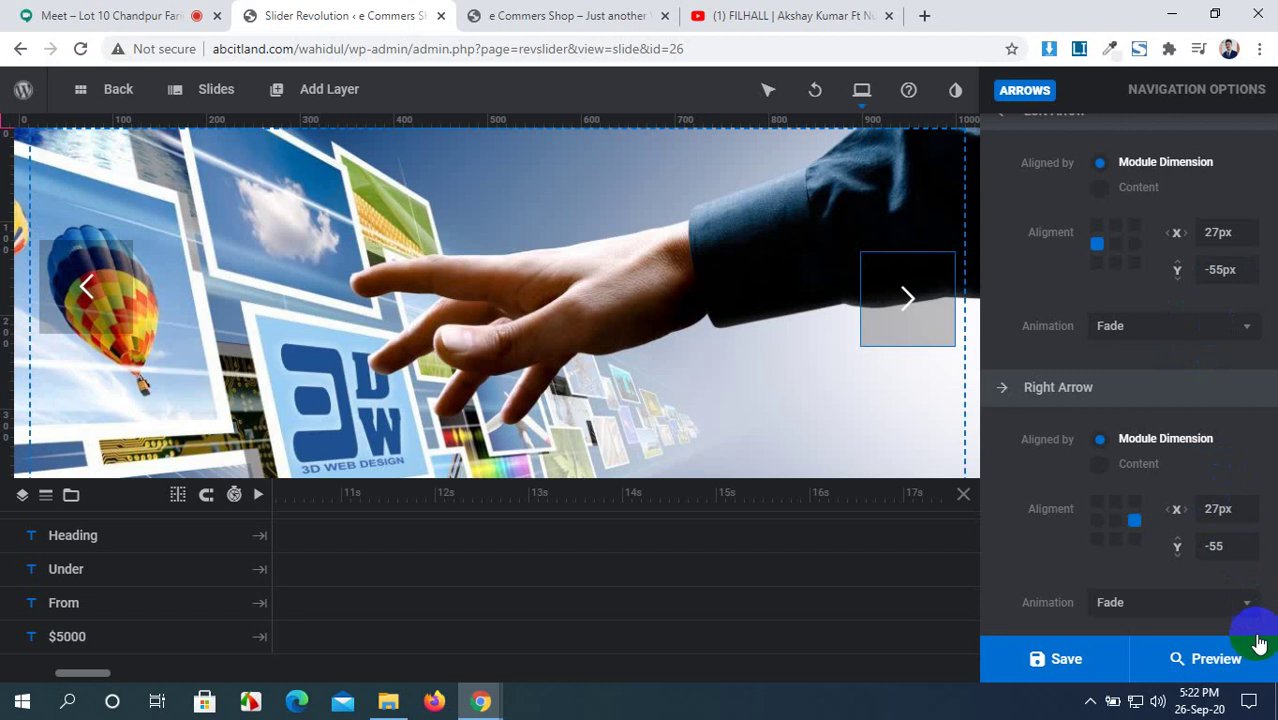
left_click(1052, 666)
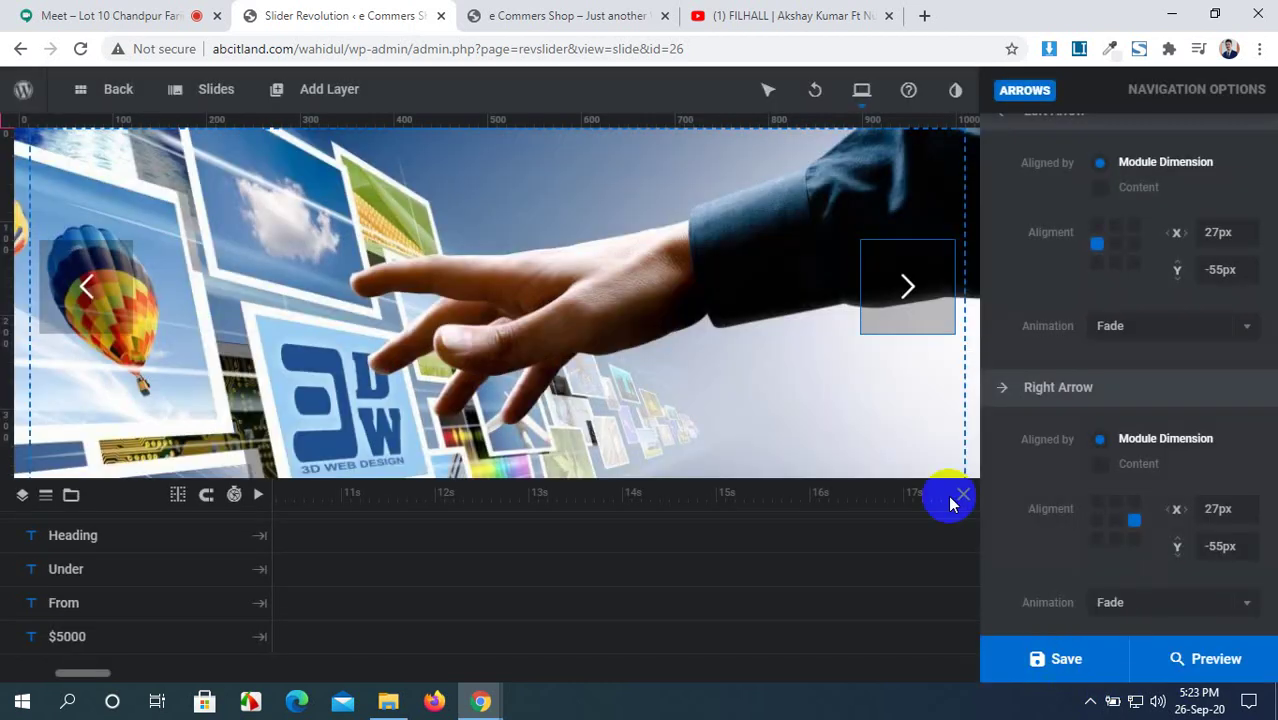
left_click(1247, 669)
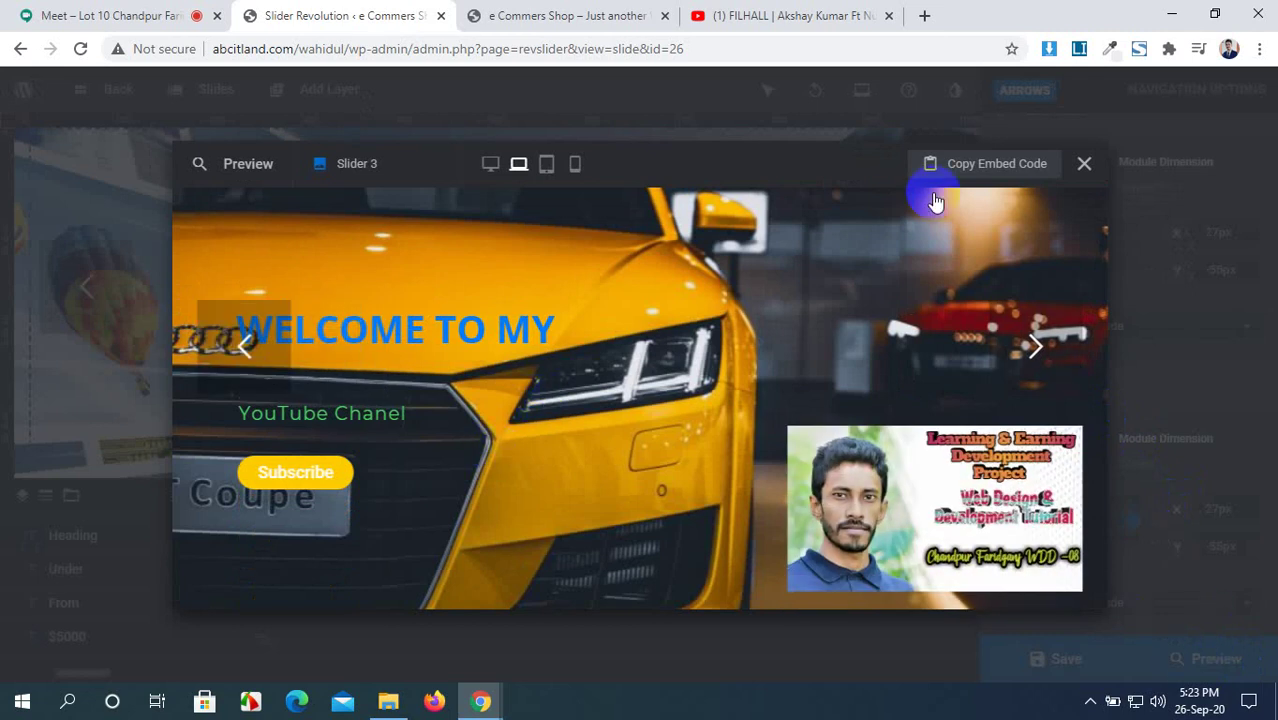
left_click(1080, 162)
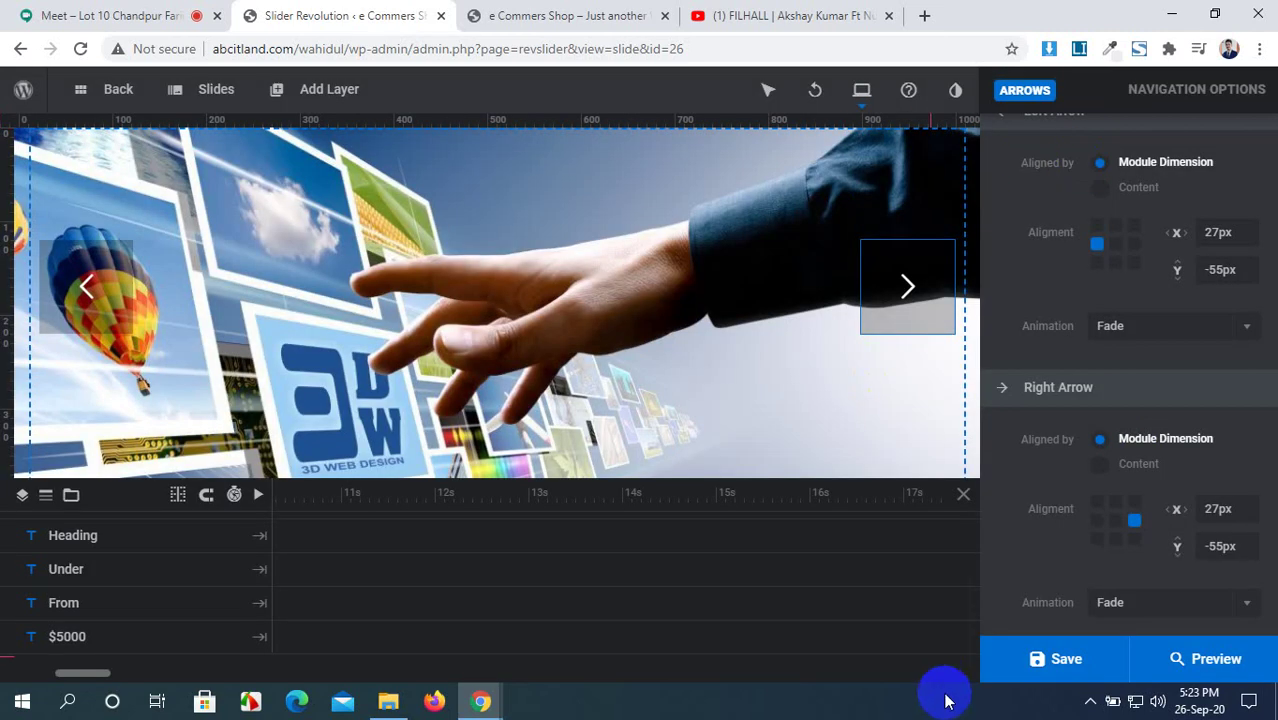
Step: Switch to the Tablet layout and move the left arrow inward to about X 129, Y -41
left_click(857, 94)
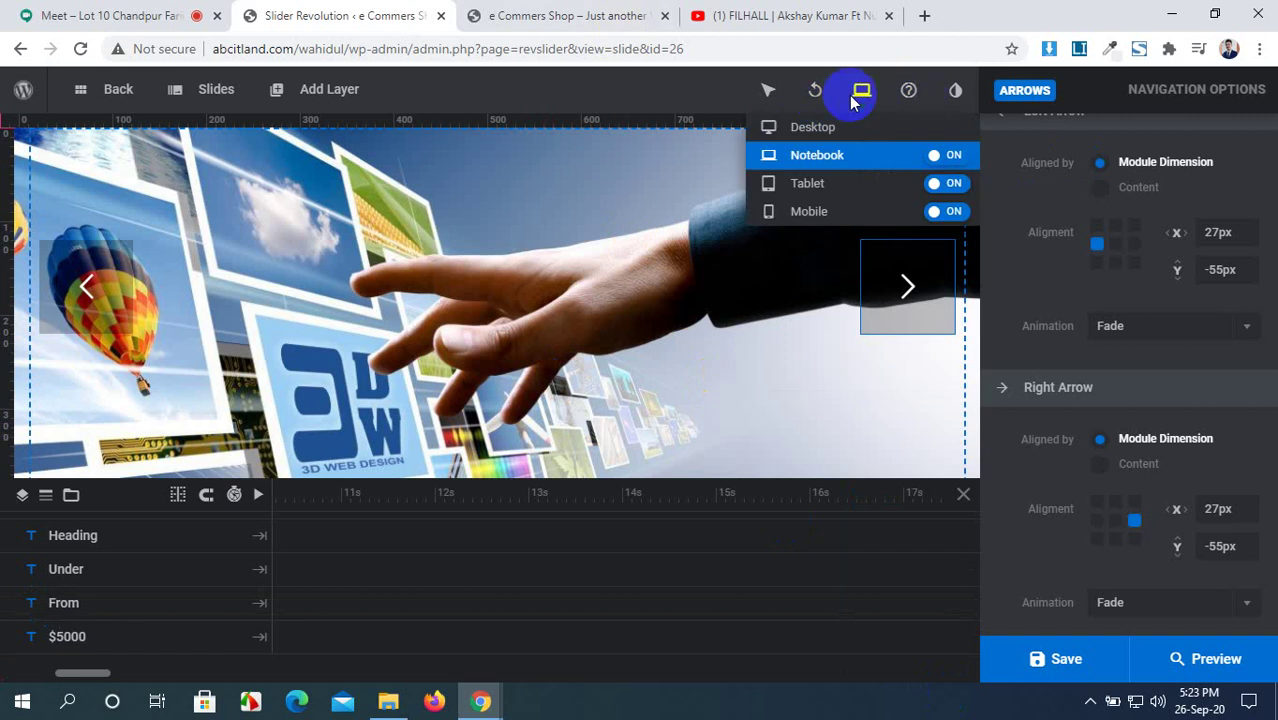
left_click(849, 193)
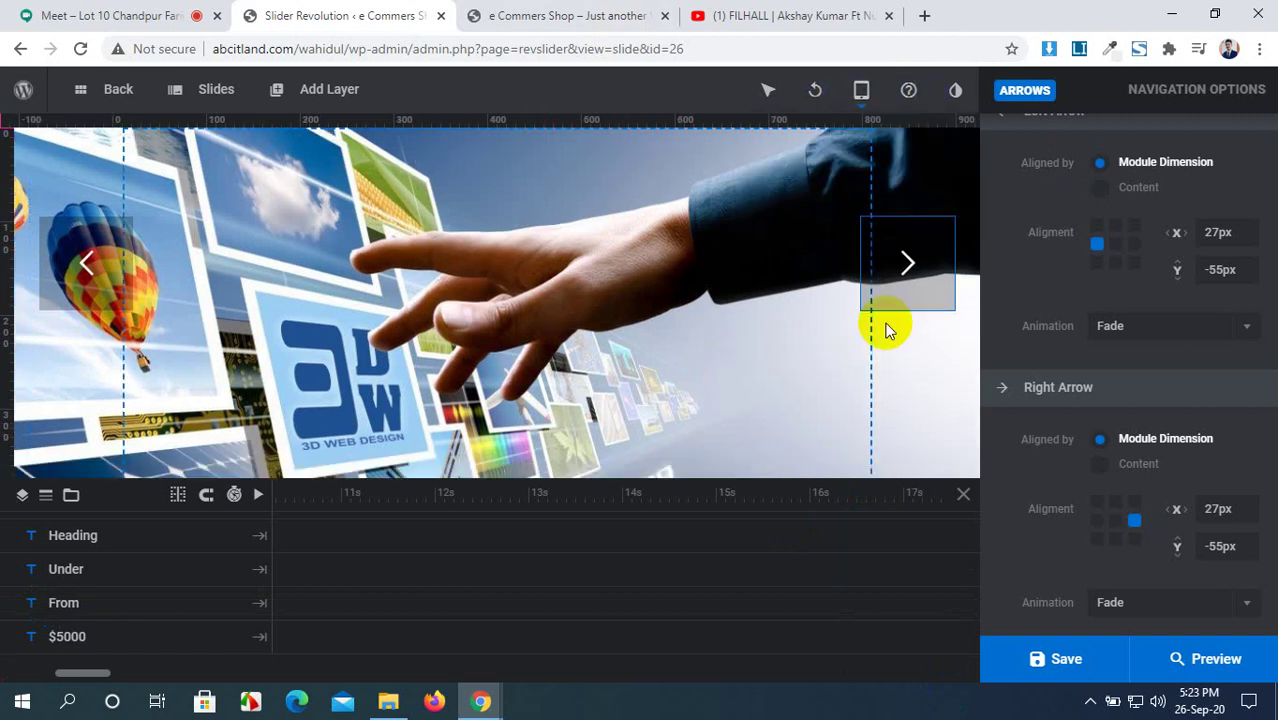
mouse_move(105, 262)
left_click_drag(69, 262, 165, 275)
Step: Set the tablet left arrow's offsets to X 27 px and Y -55 px, and save the slide
left_click(1232, 508)
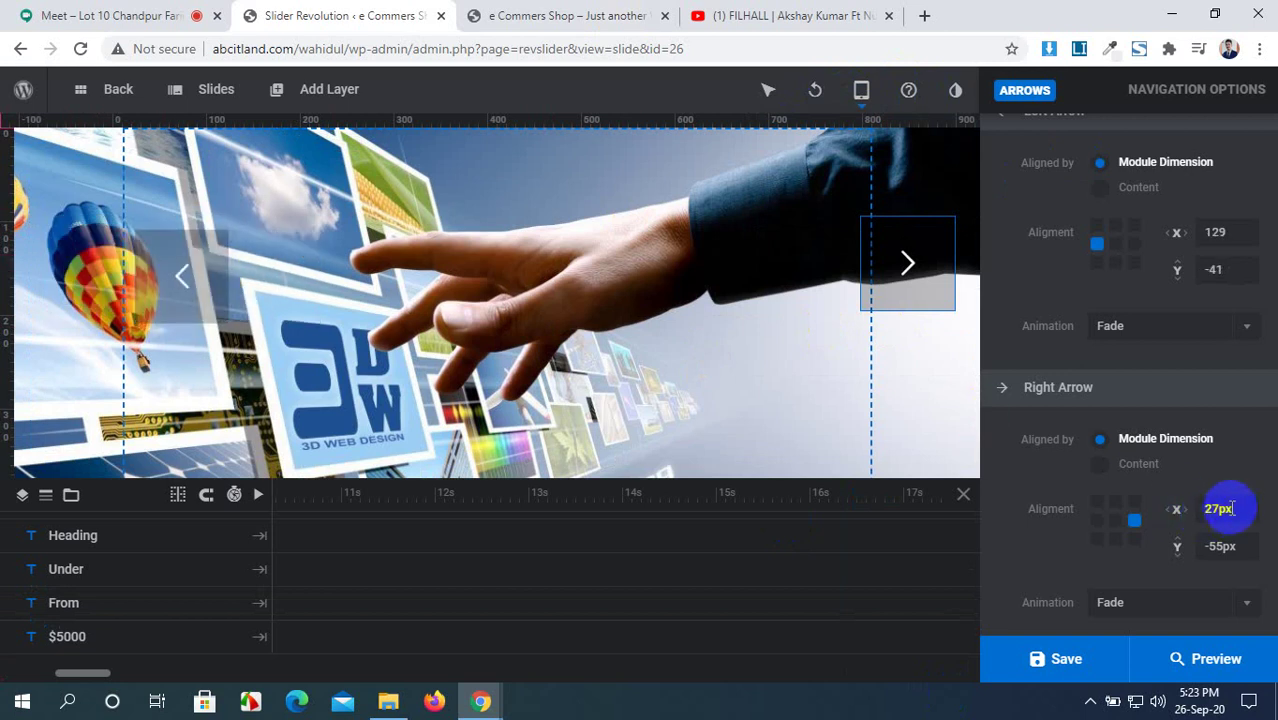
scroll(1210, 528, "down", 1)
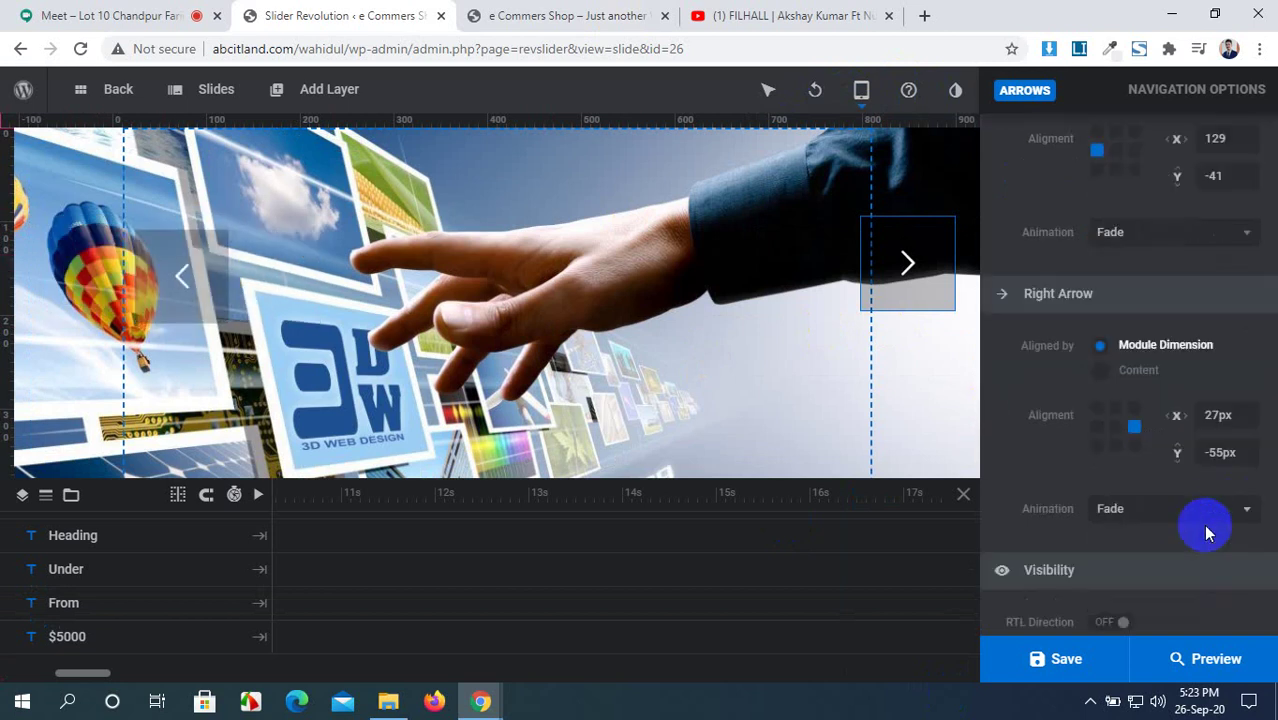
scroll(1210, 528, "up", 1)
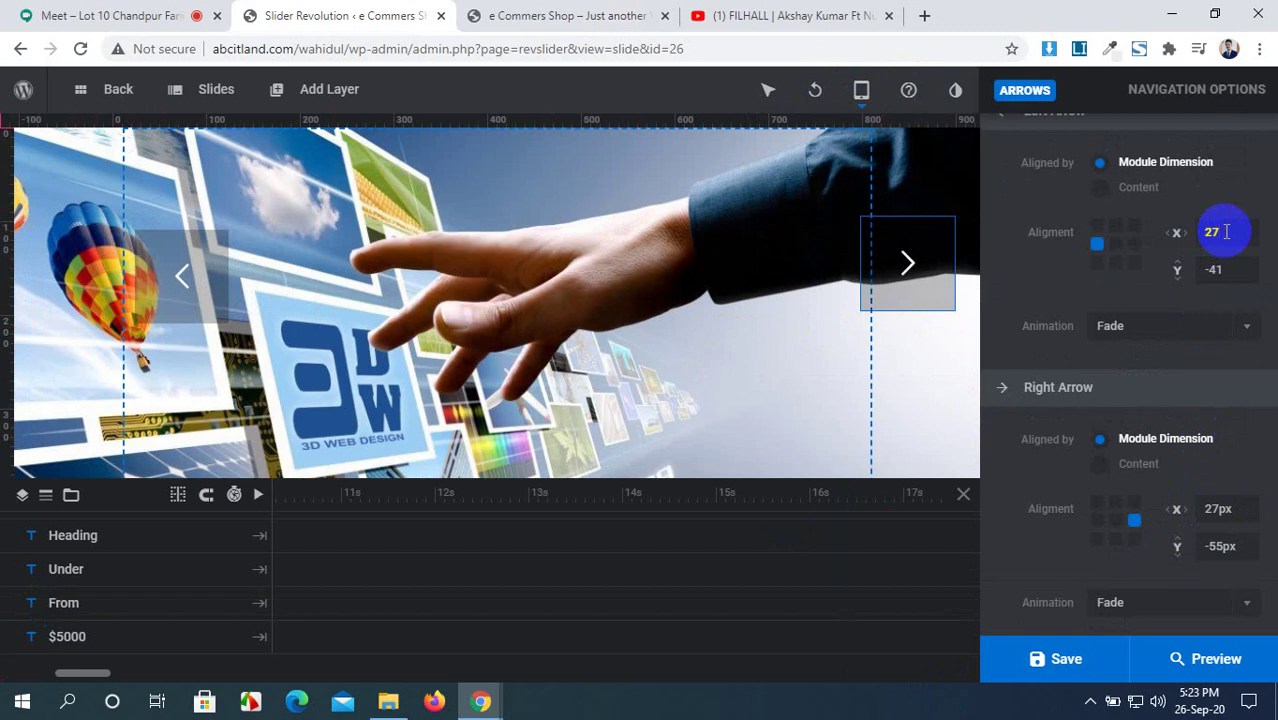
left_click(1220, 269)
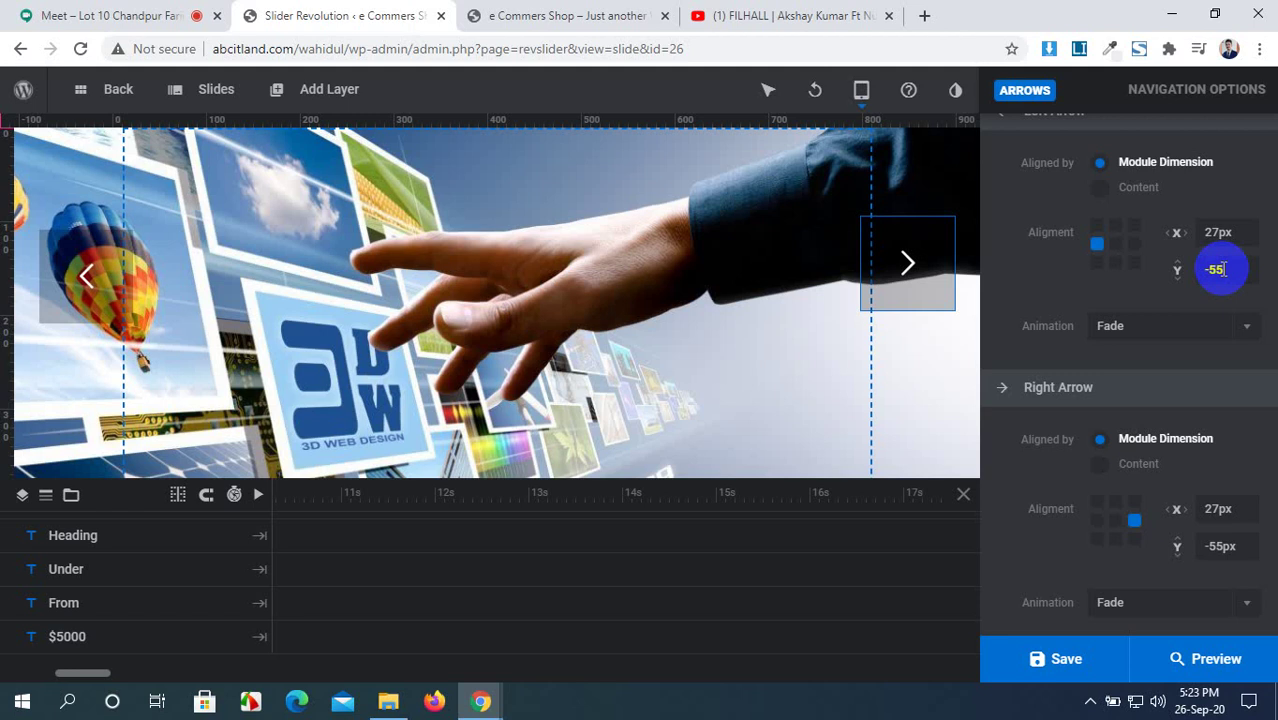
left_click(1107, 662)
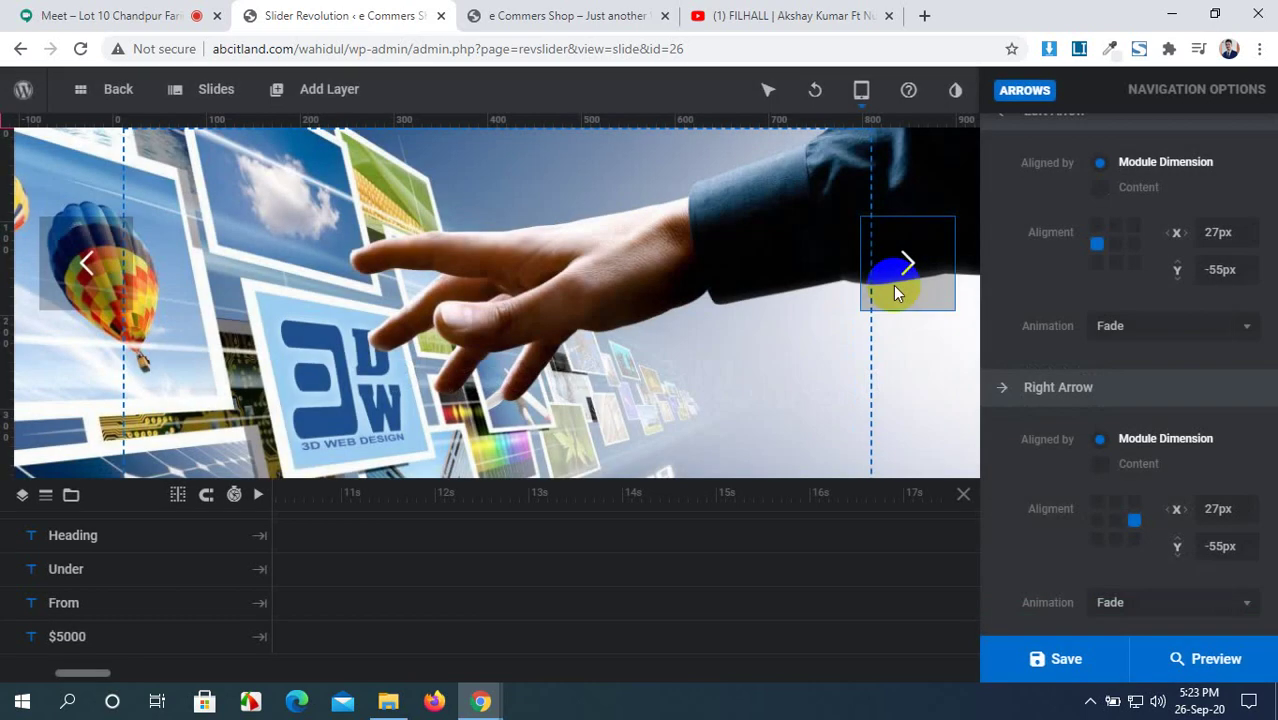
Step: Move both tablet arrows inside the layout guides, the left to about X 126, Y -38 and the right to about X 128, Y -39
left_click_drag(893, 285, 800, 290)
left_click_drag(77, 265, 174, 275)
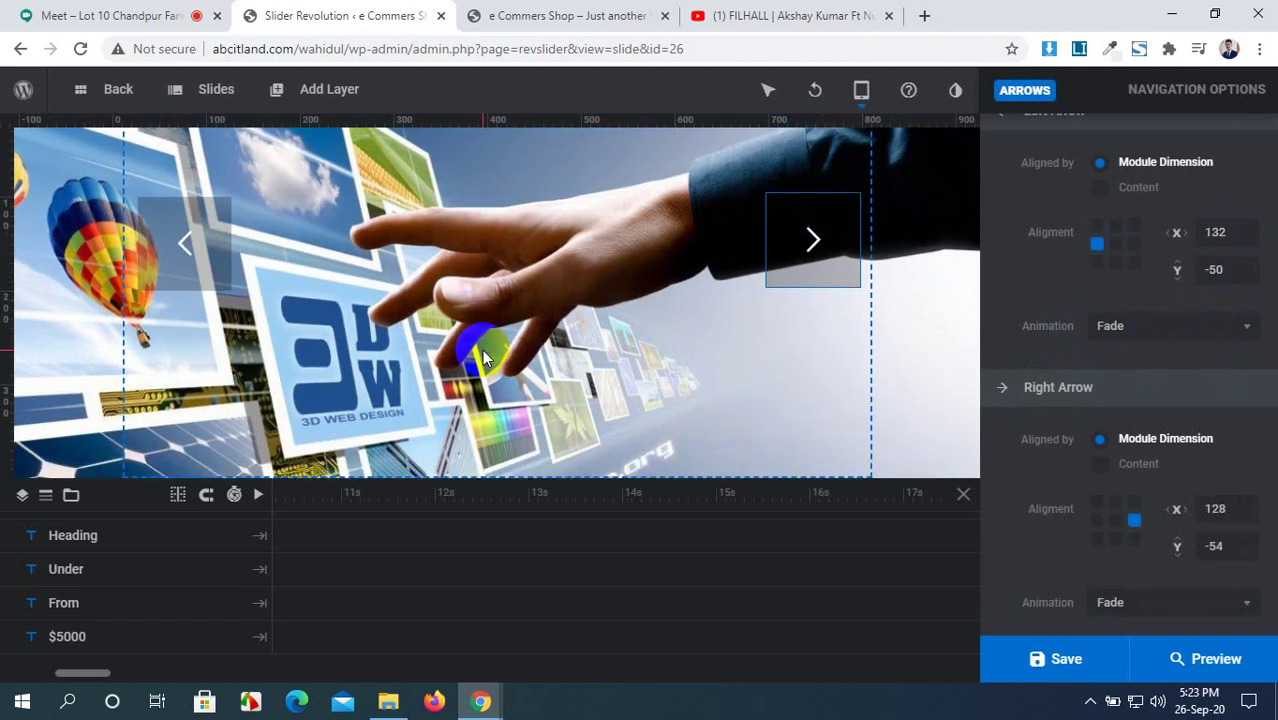
left_click_drag(559, 502, 573, 622)
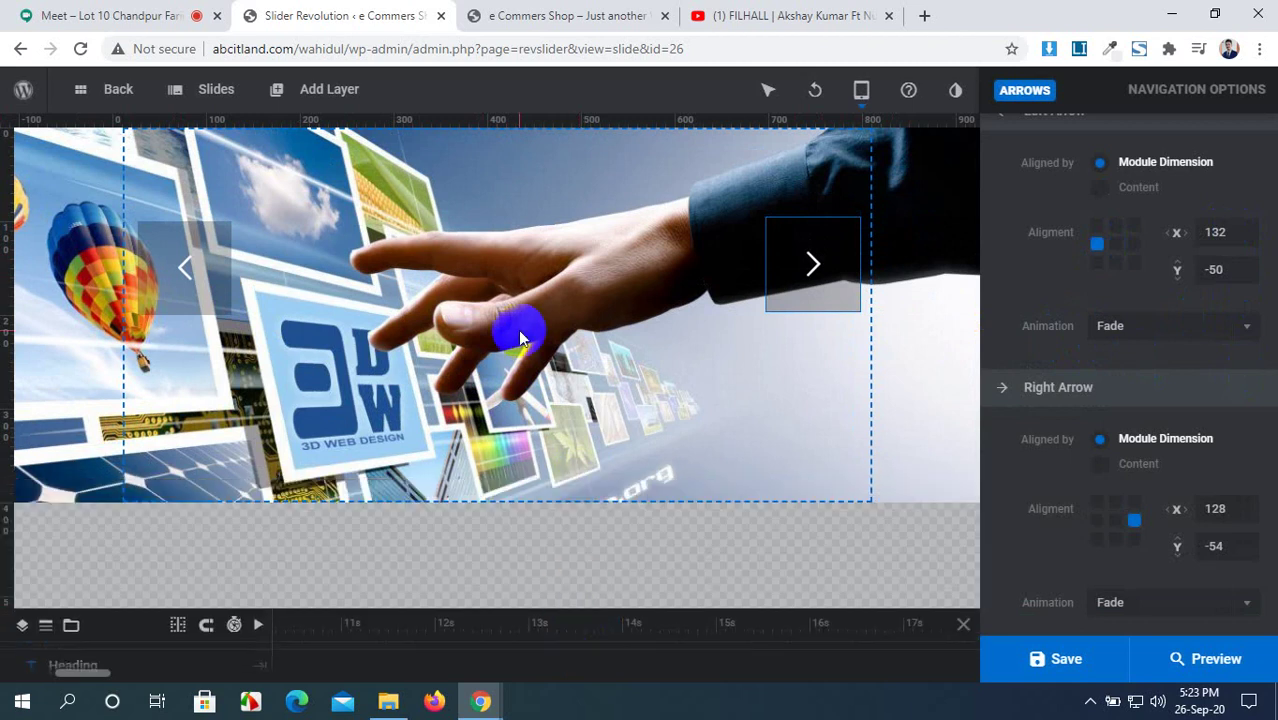
left_click_drag(191, 262, 184, 270)
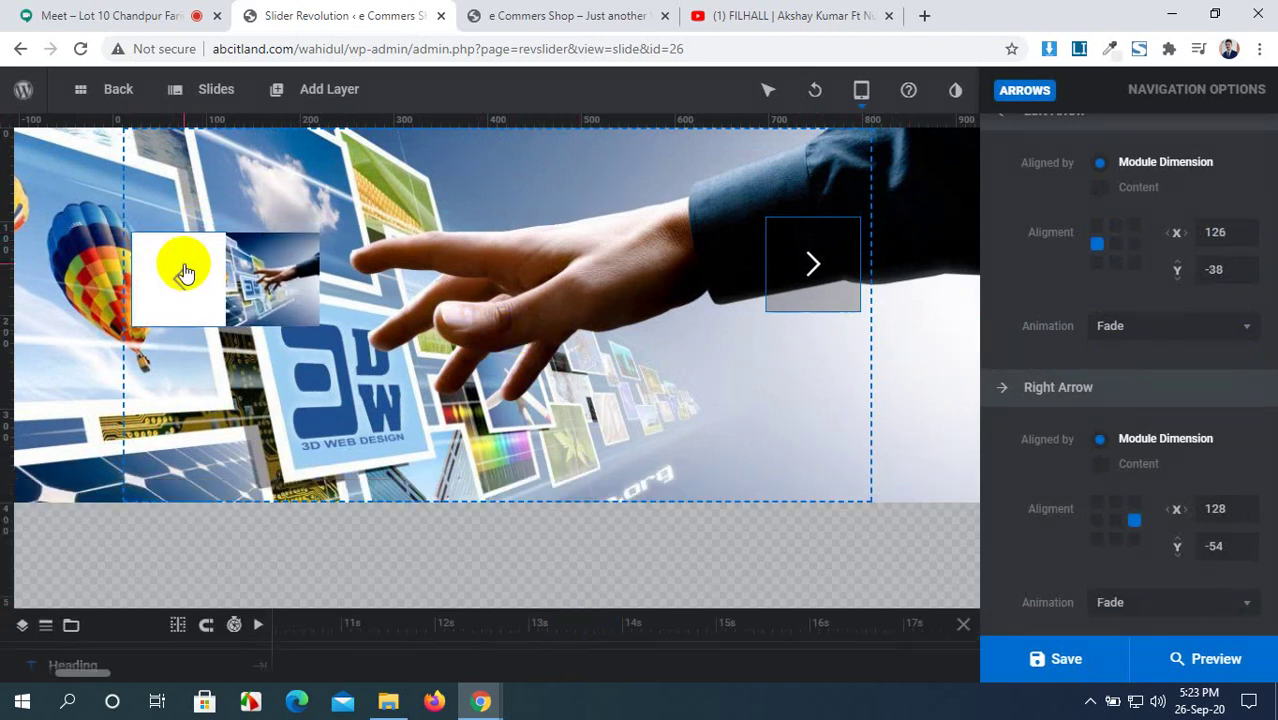
left_click_drag(836, 266, 840, 280)
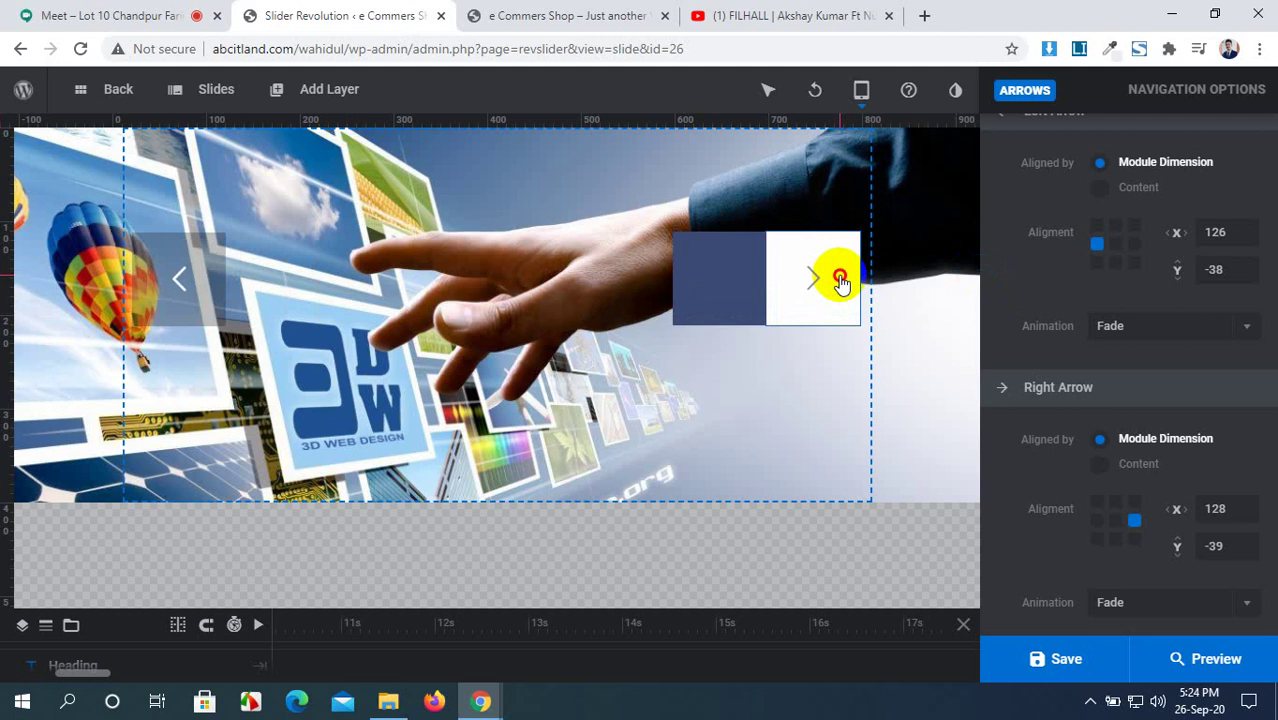
Step: Set the tablet left arrow's X offset to 128 px and the right arrow's Y offset to -38 px, and save the slide
scroll(1230, 530, "down", 1)
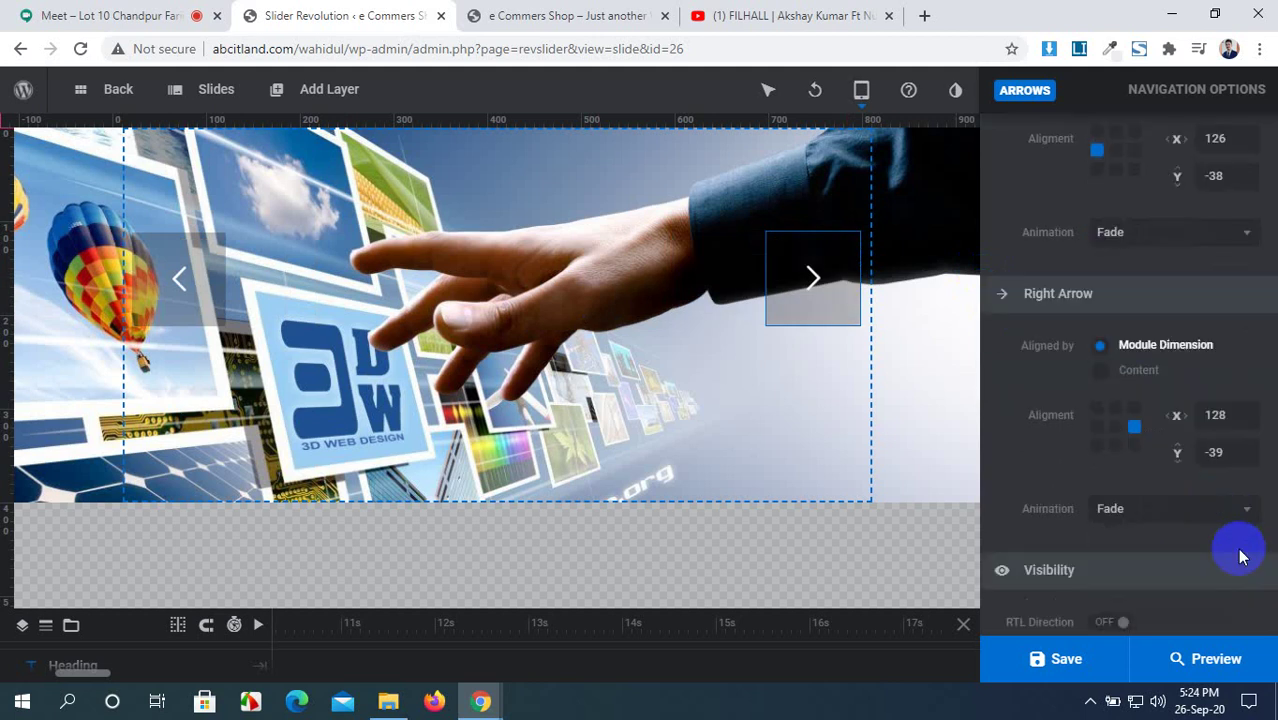
scroll(1232, 525, "up", 2)
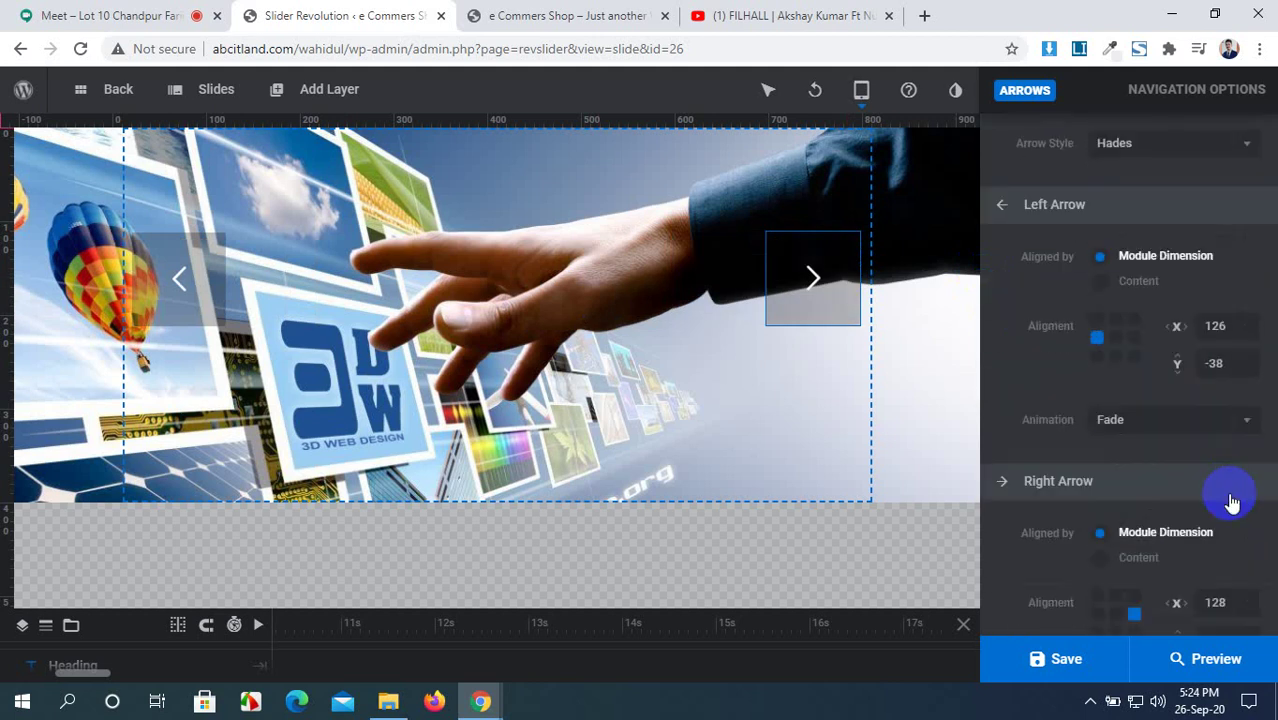
left_click(1228, 325)
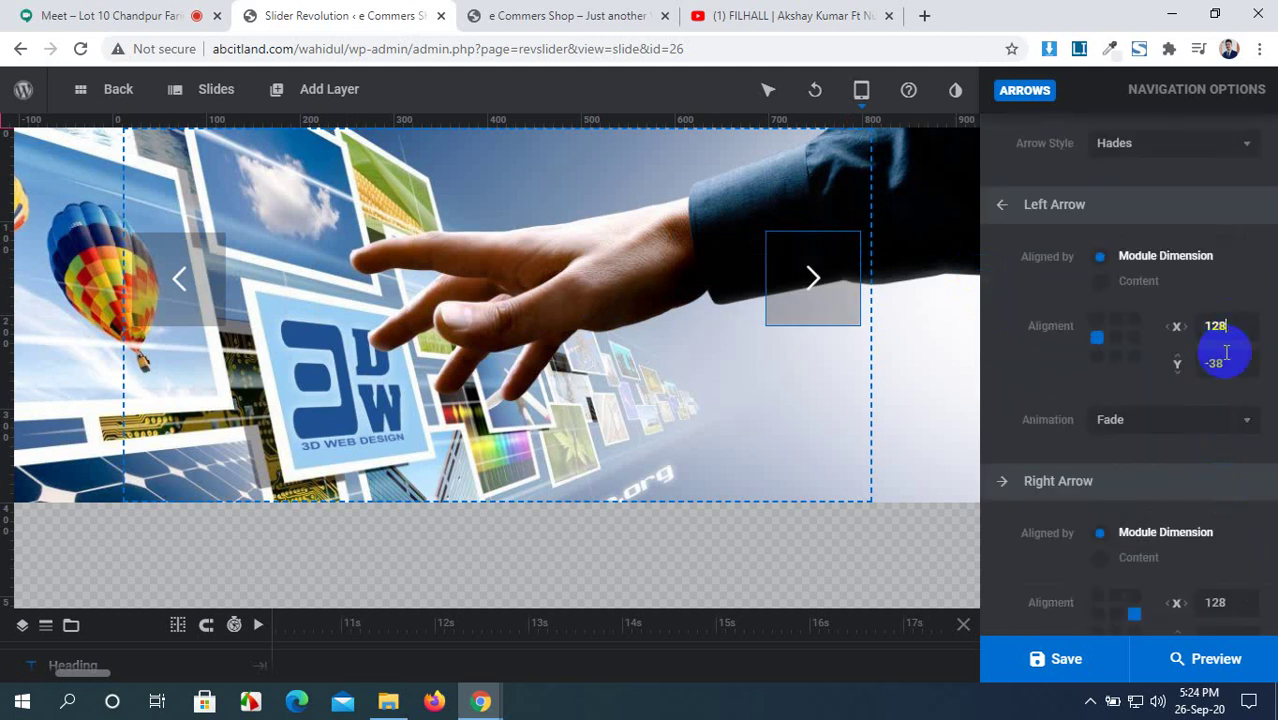
scroll(1215, 420, "down", 1)
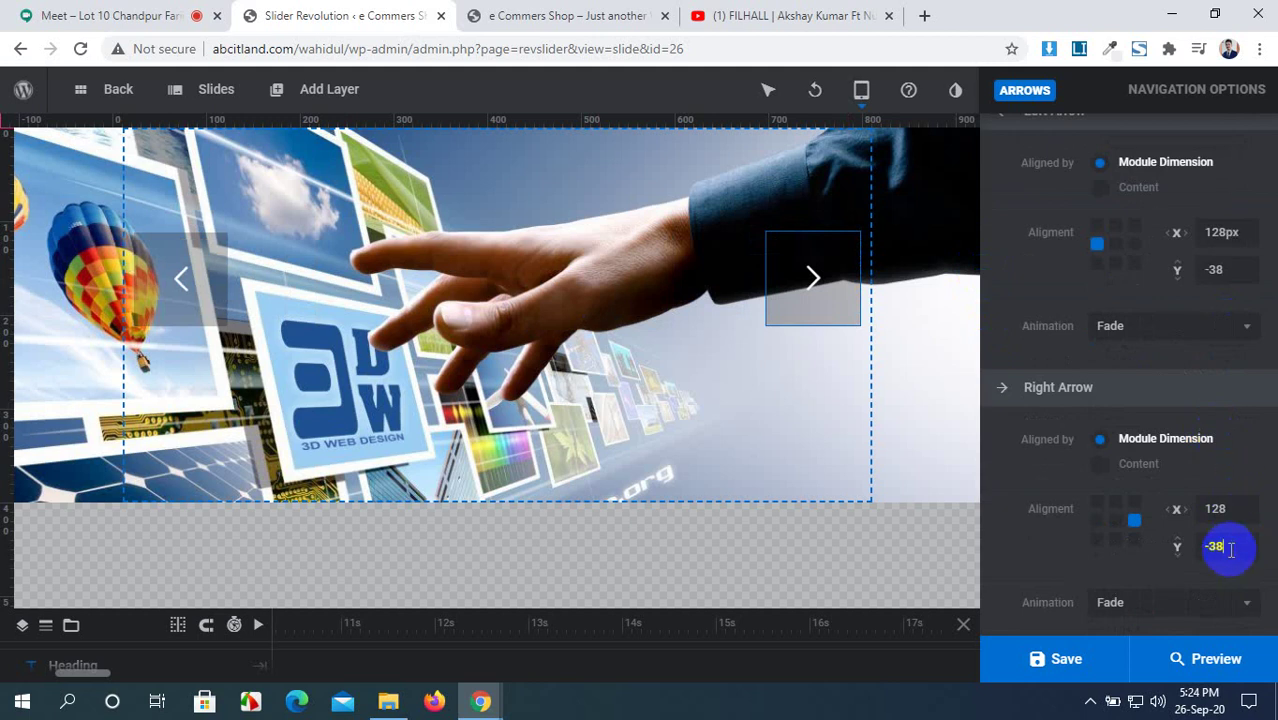
left_click(1068, 662)
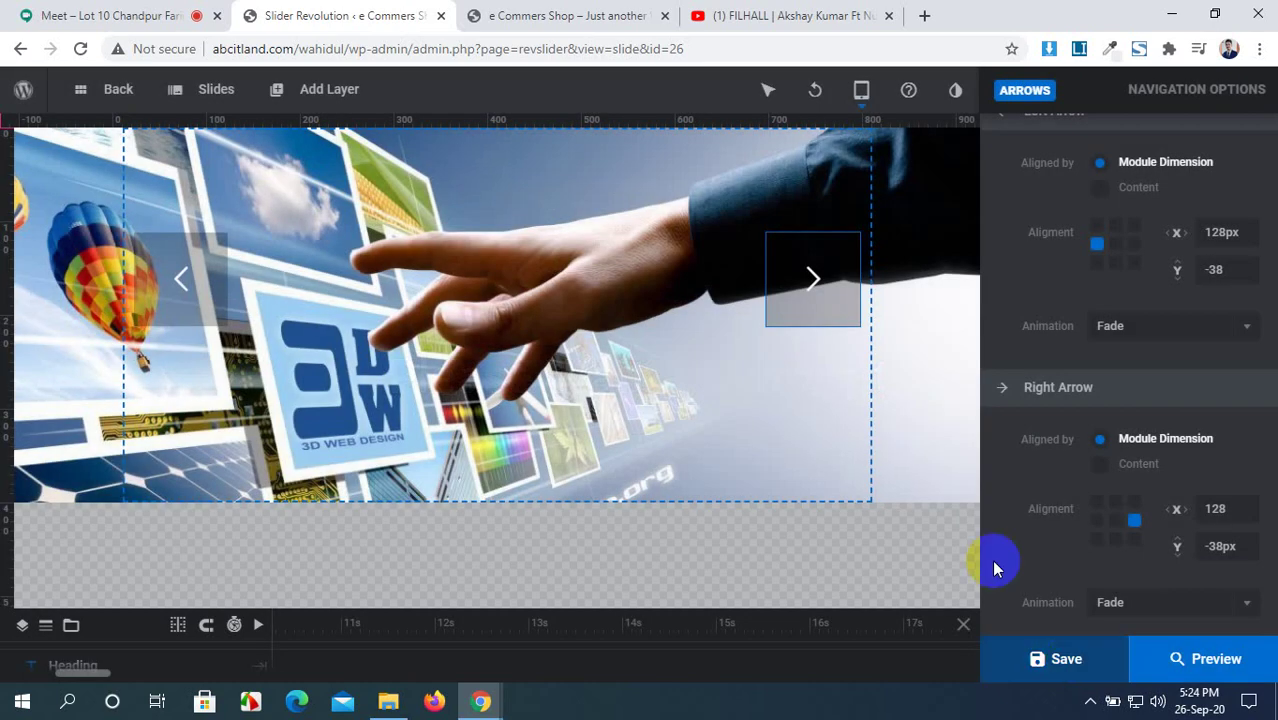
left_click(800, 263)
Step: Switch to the Mobile layout and move both arrows to the guides' lower corners, left about X 222, Y 119 and right about X 220, Y 121
left_click(861, 89)
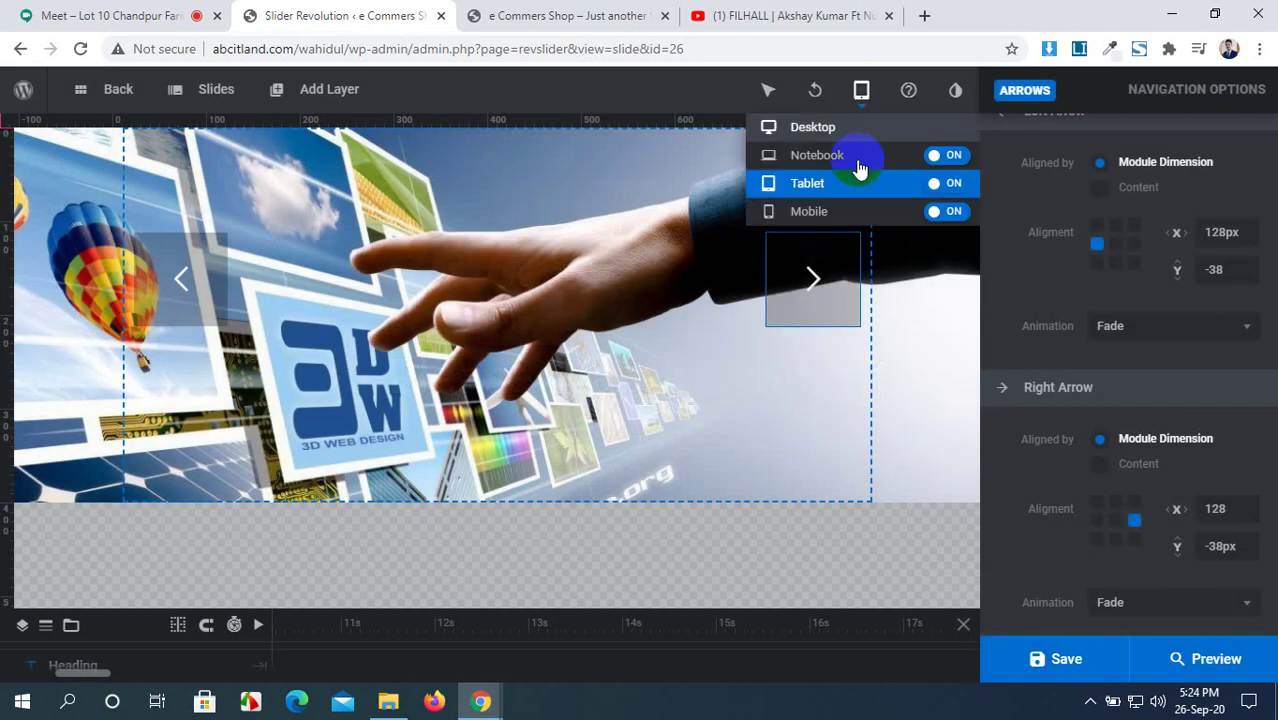
left_click(855, 213)
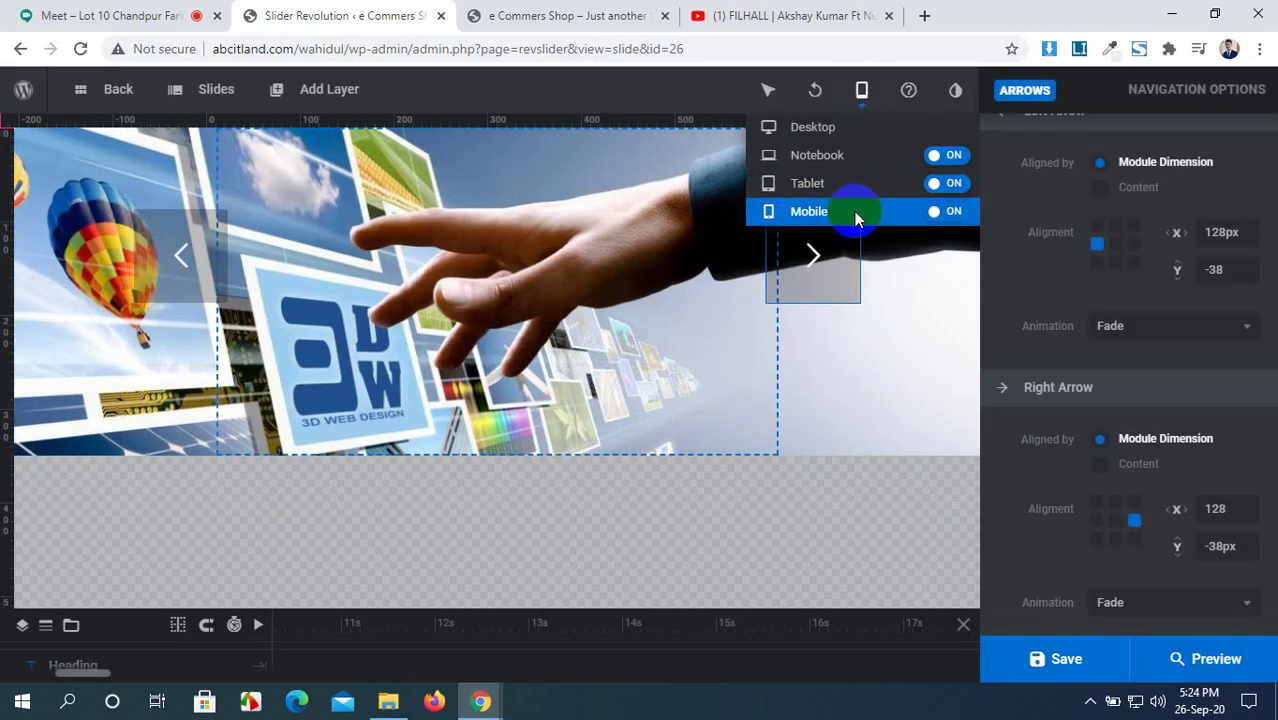
left_click_drag(140, 264, 228, 262)
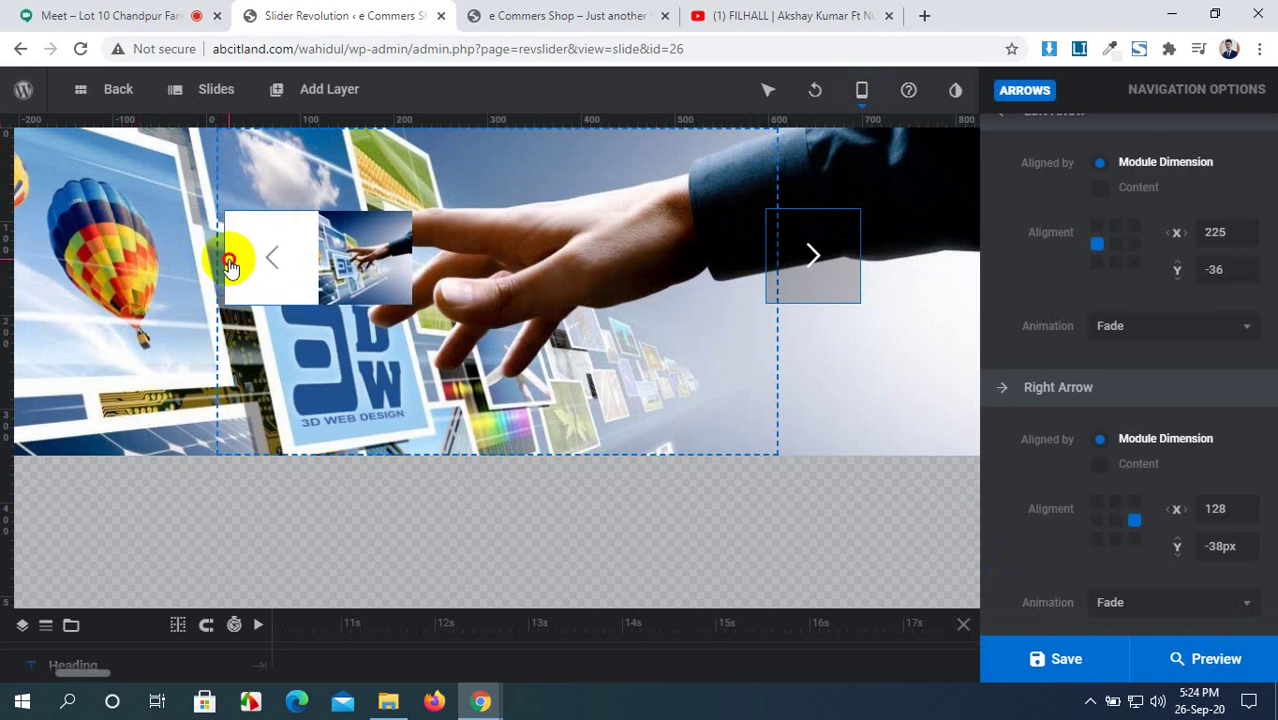
left_click_drag(813, 271, 721, 291)
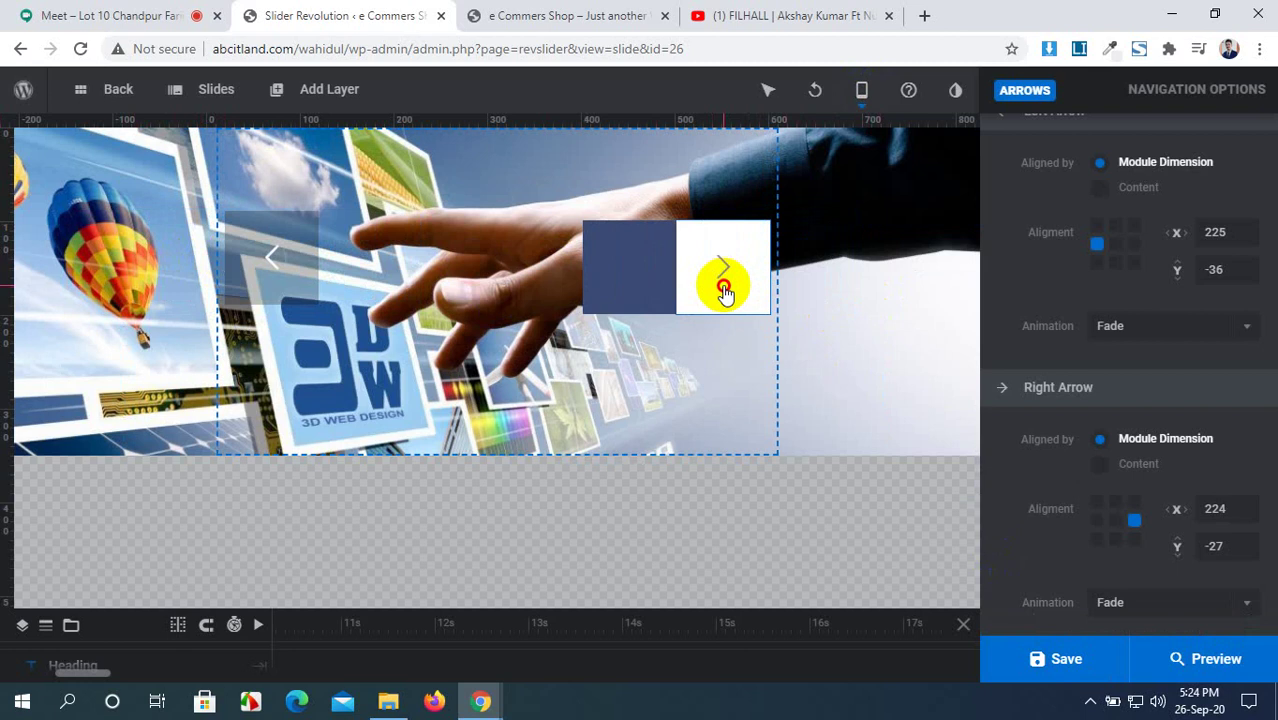
left_click(730, 220)
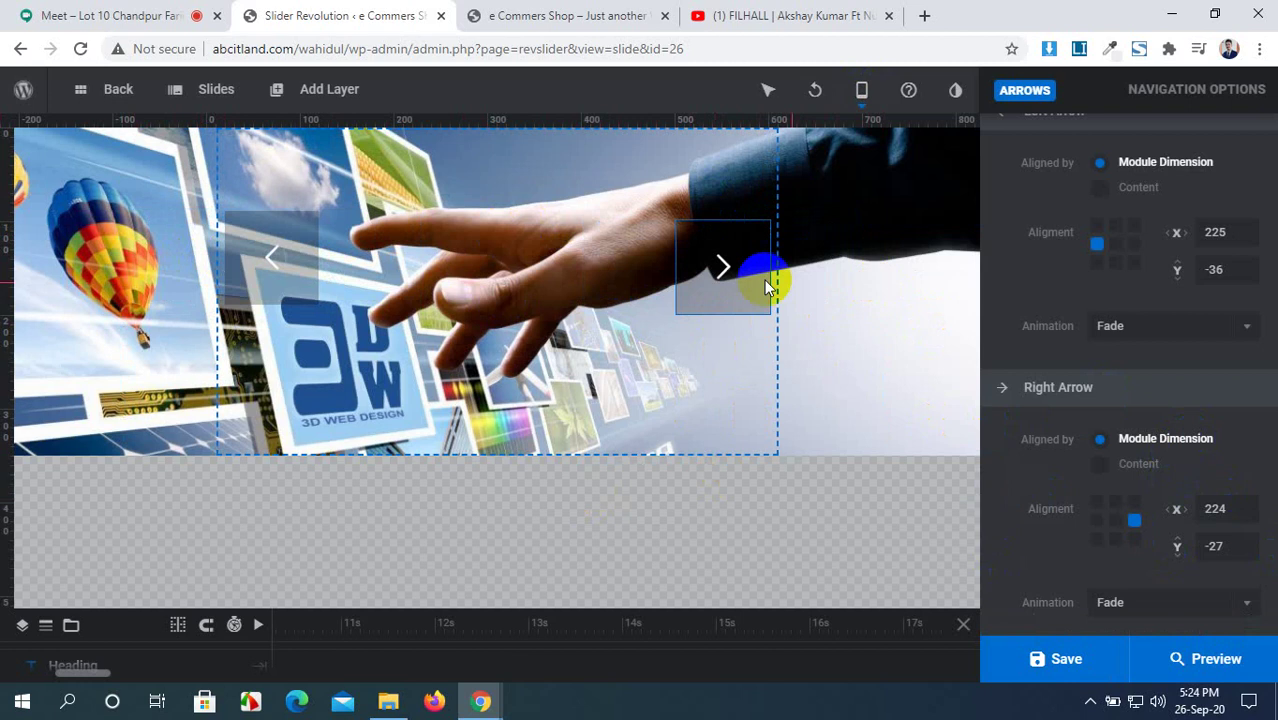
left_click_drag(765, 277, 741, 420)
left_click_drag(265, 277, 260, 437)
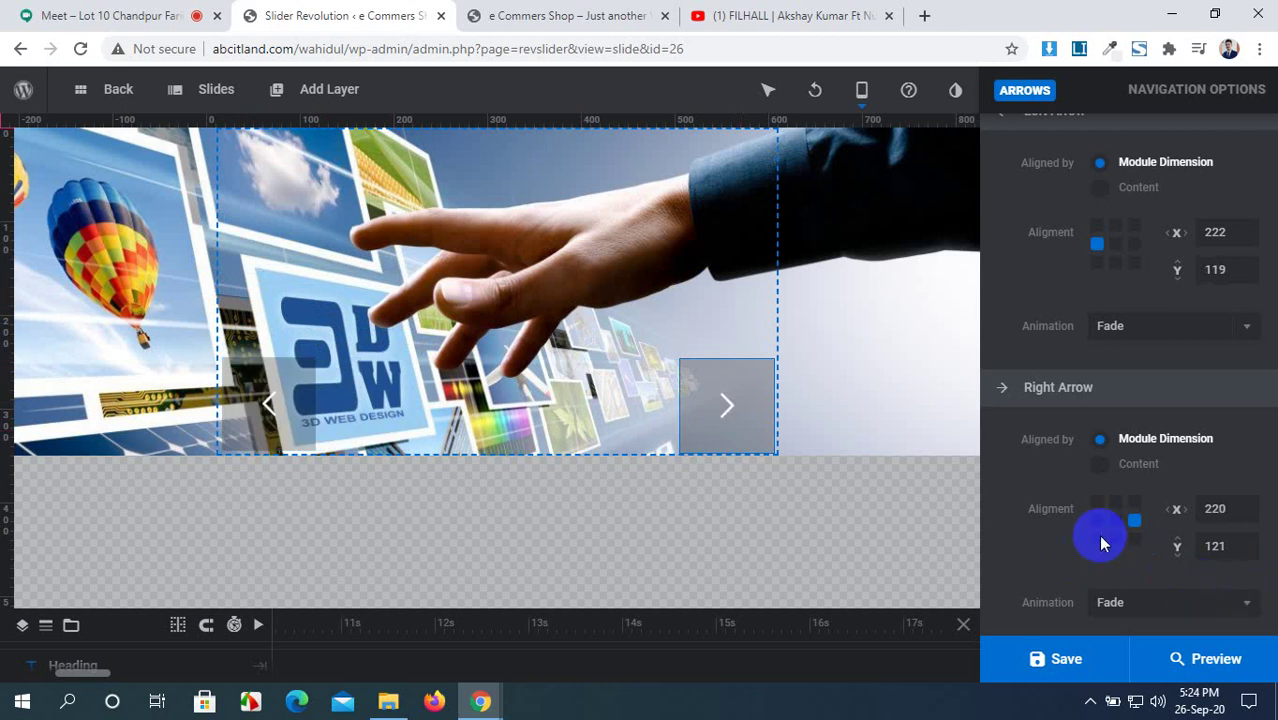
Step: Set the mobile right arrow's offsets to X 222 px and Y 120 px, the left arrow's Y to 120 px, and save the slide
double_click(1232, 274)
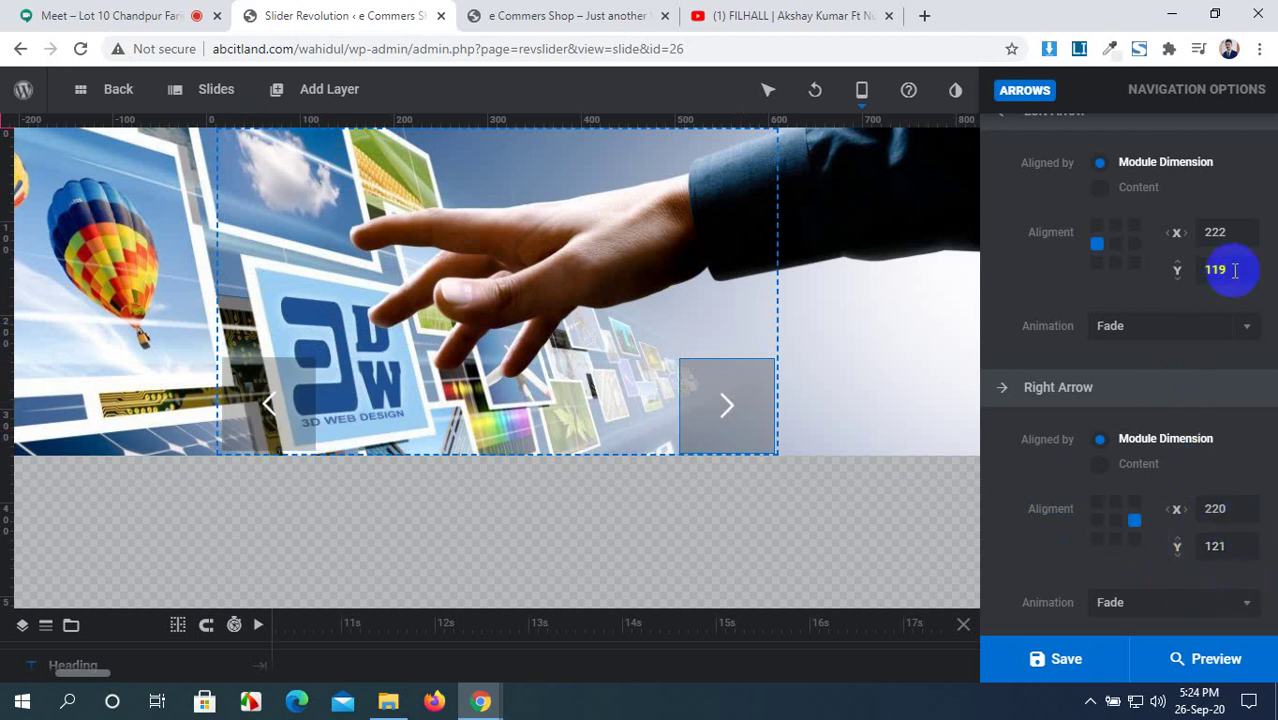
double_click(1229, 510)
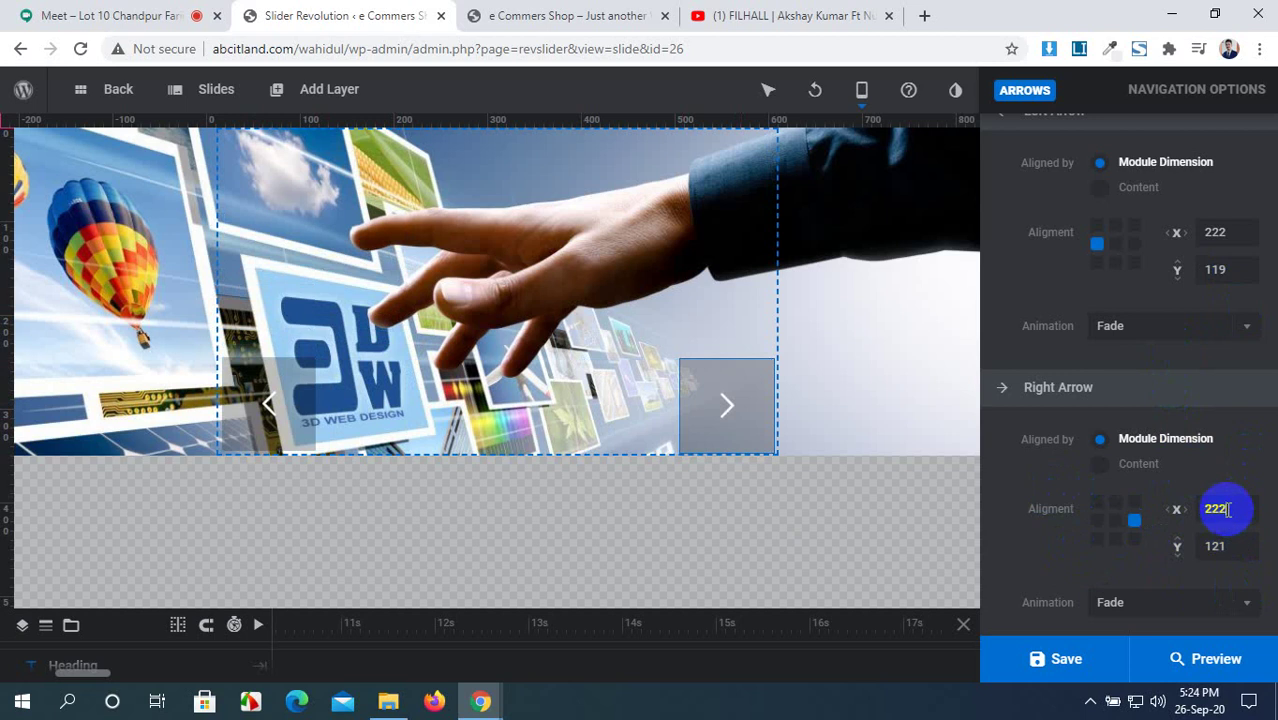
double_click(1233, 548)
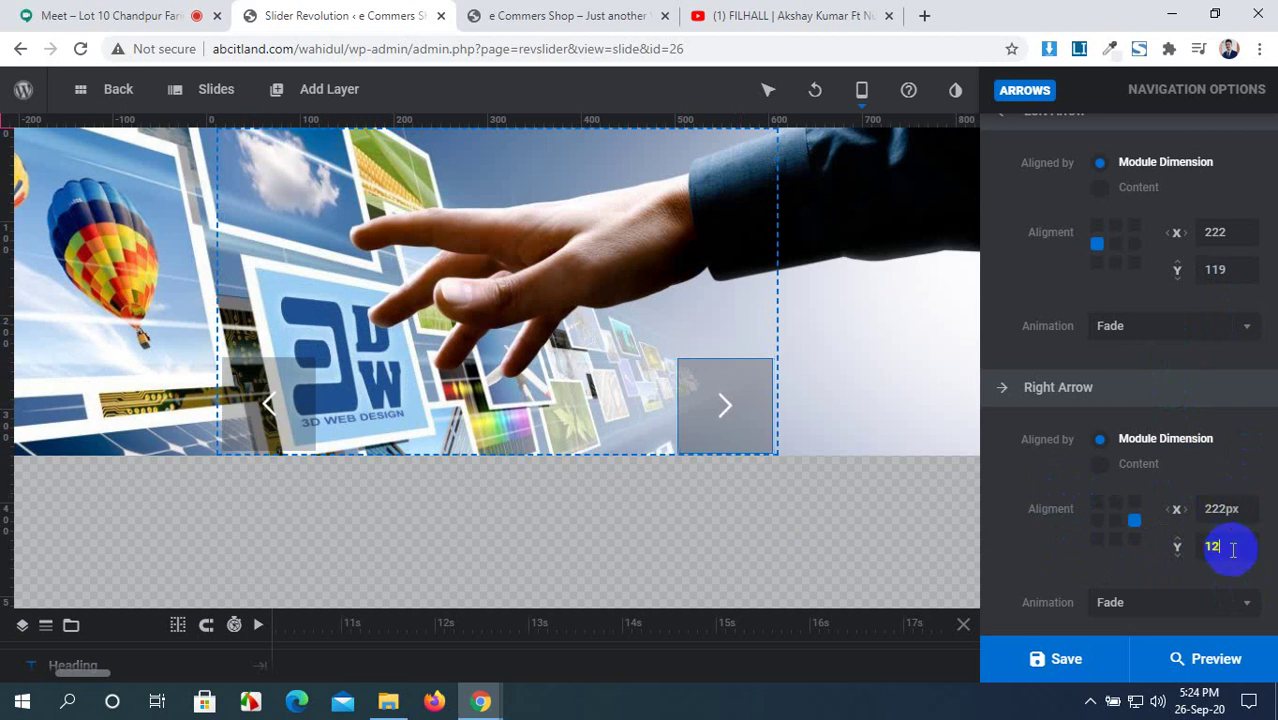
type("0")
double_click(1225, 272)
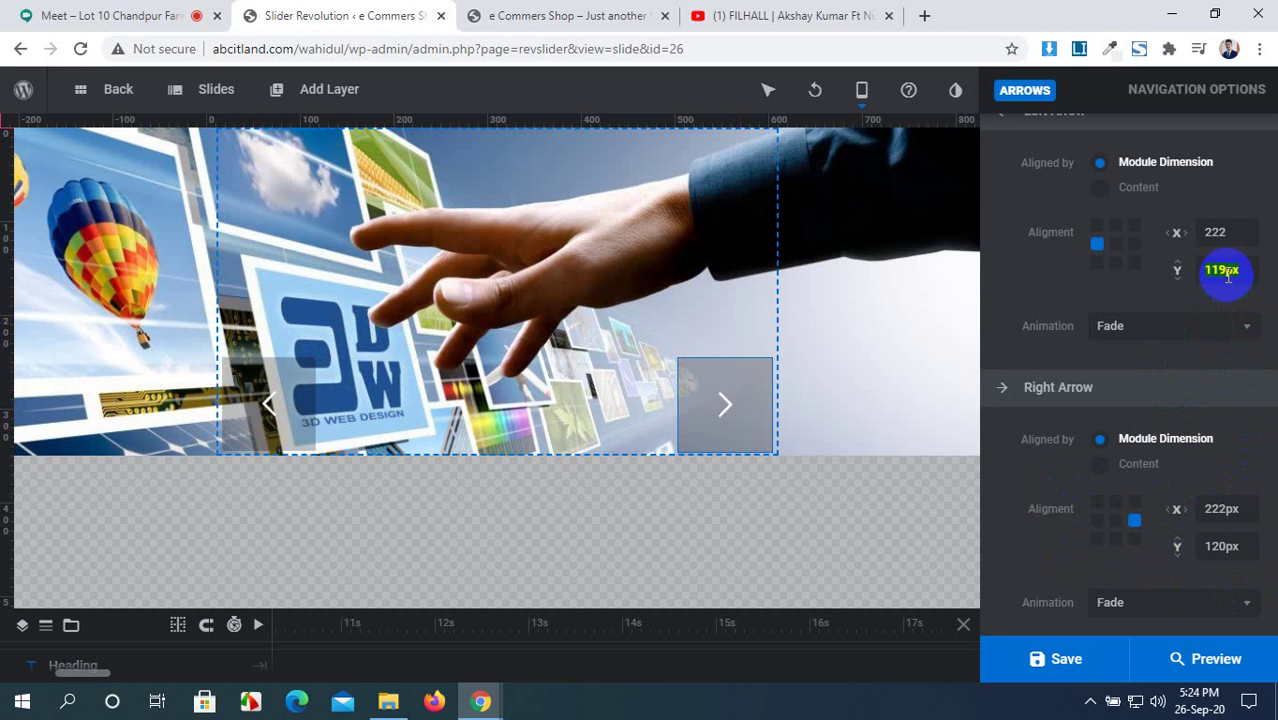
type("120")
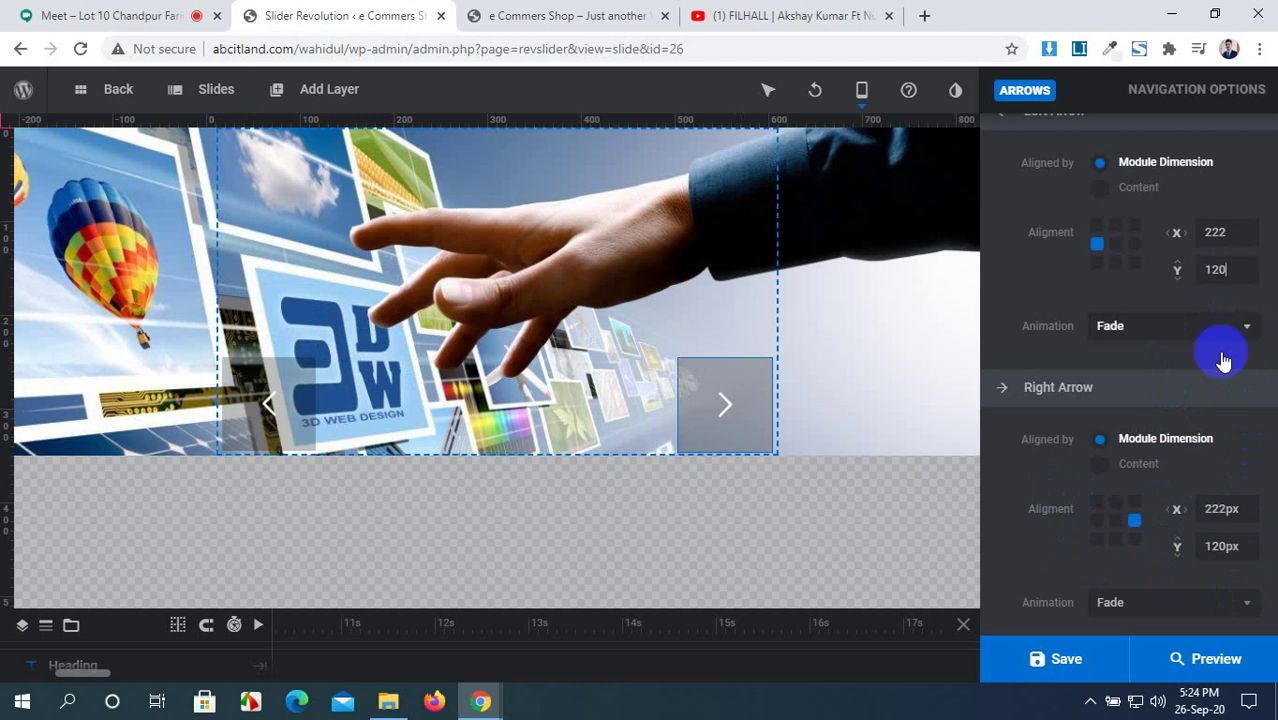
left_click(1064, 661)
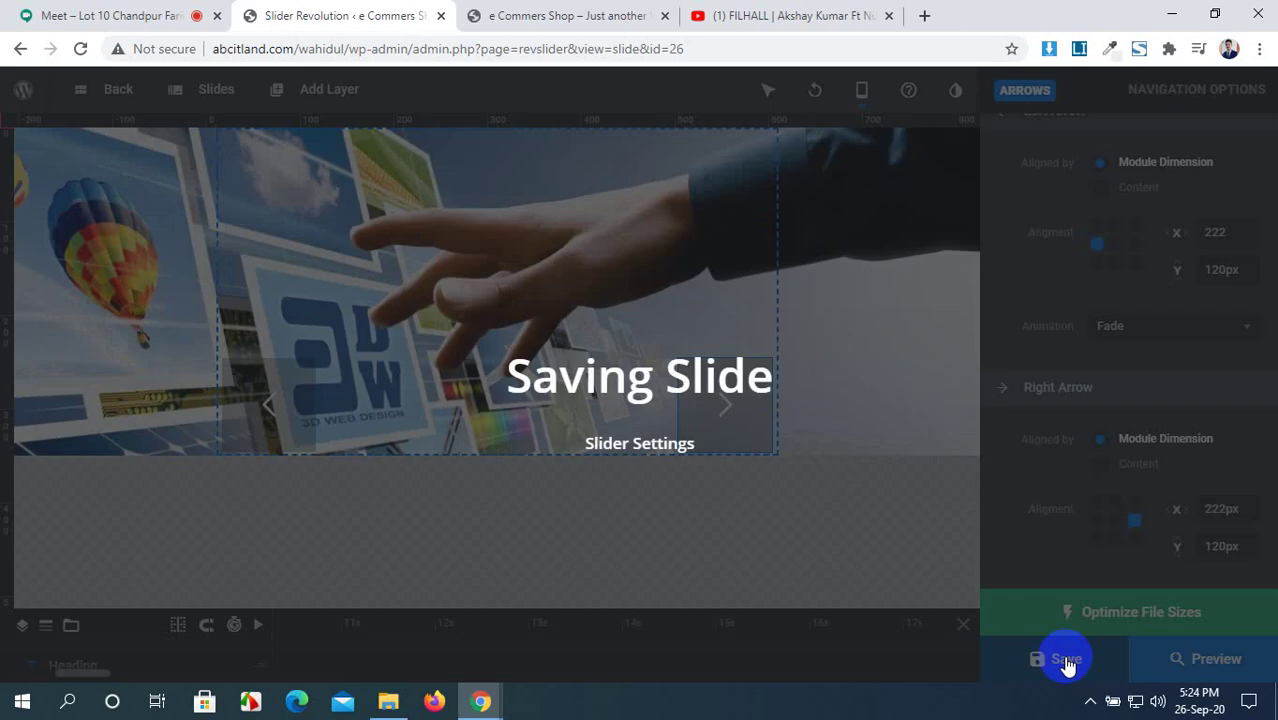
Step: Preview the slider at notebook and tablet sizes, advance one slide to check the arrow positions, and close the preview
scroll(1061, 538, "up", 4)
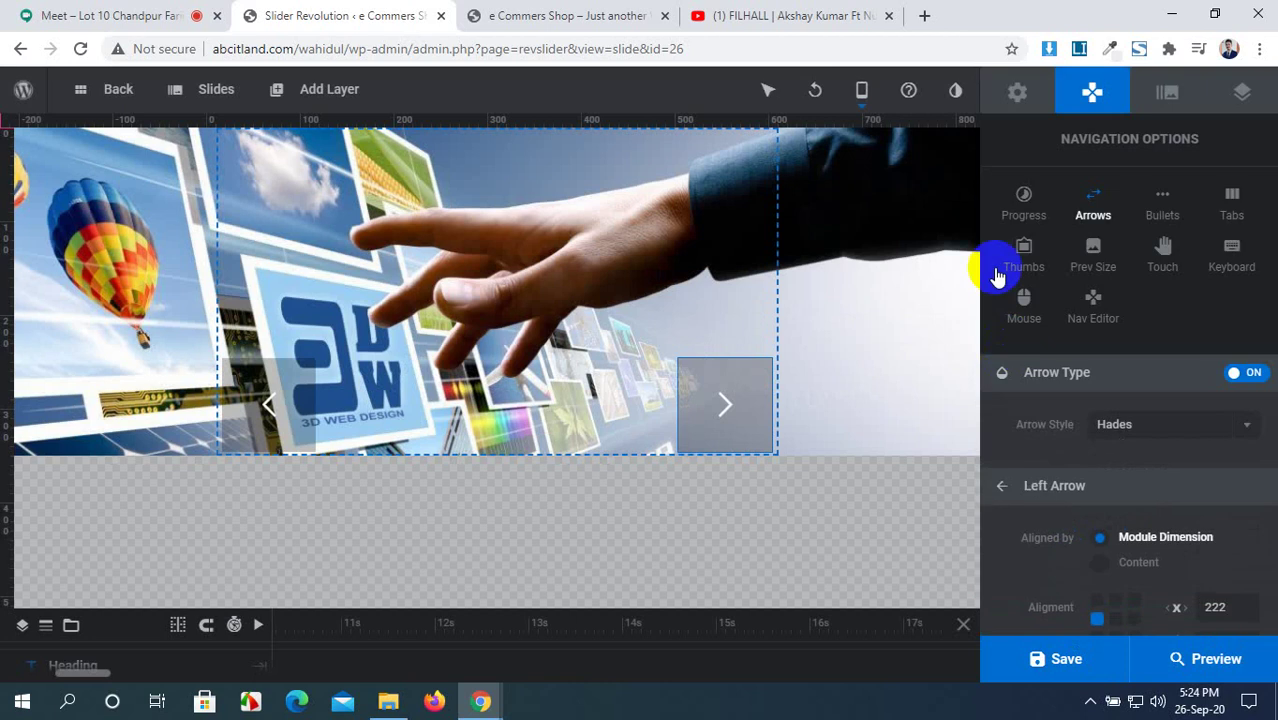
left_click(1203, 664)
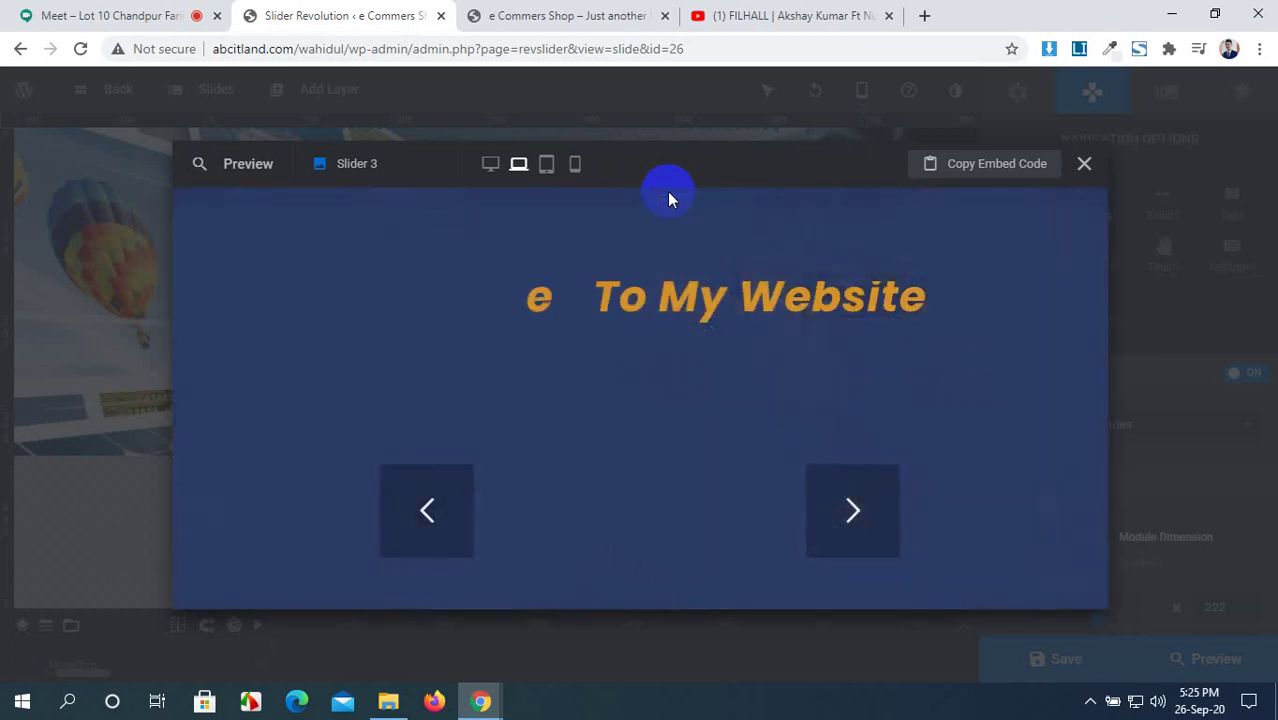
left_click(864, 518)
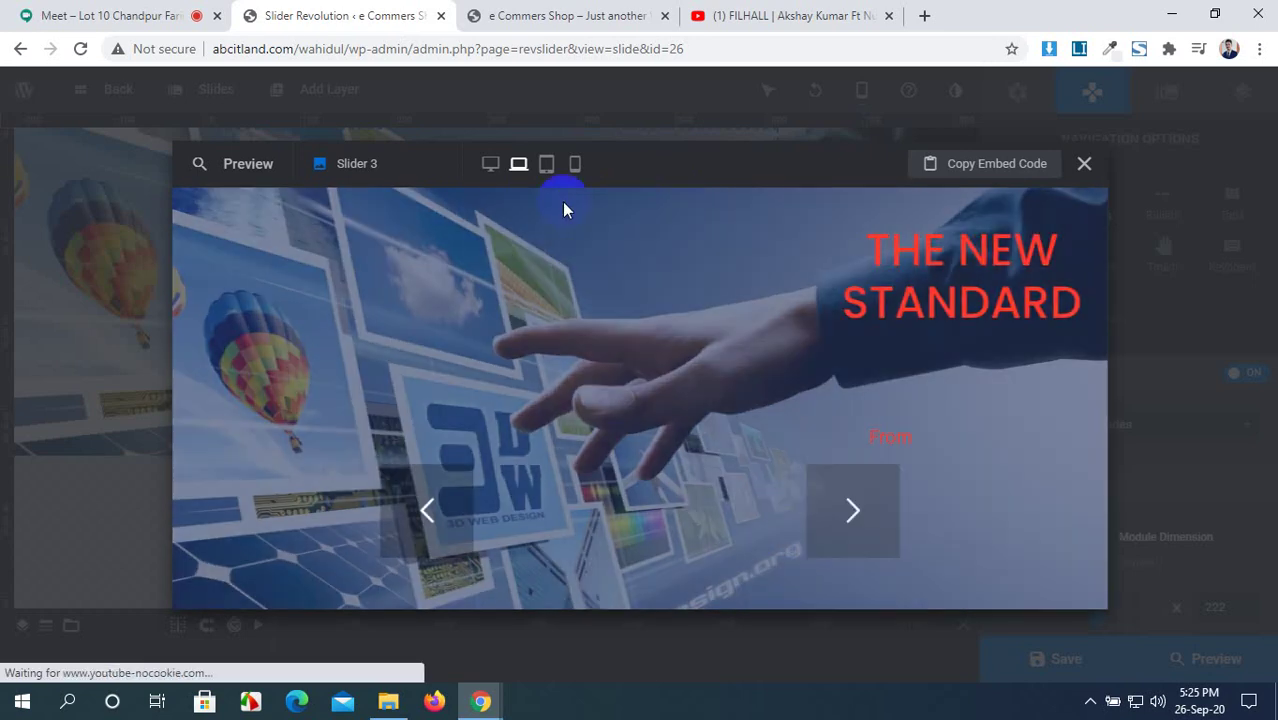
left_click(546, 163)
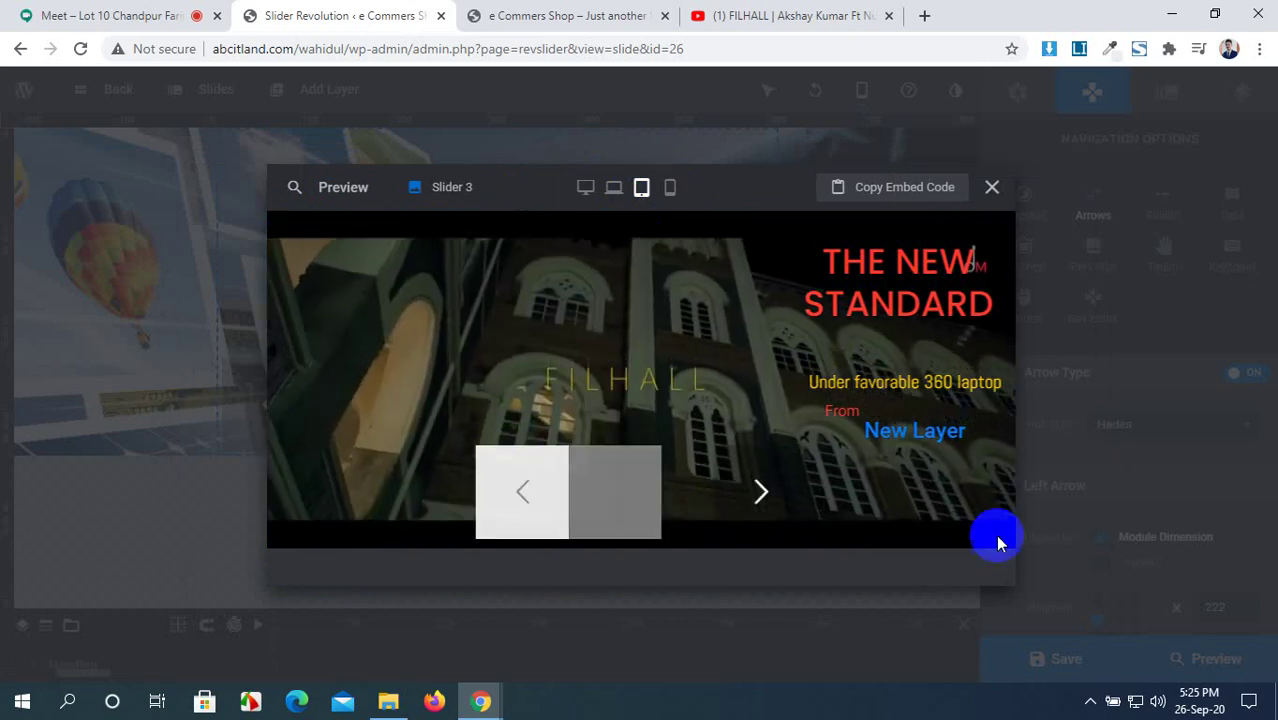
left_click(1087, 354)
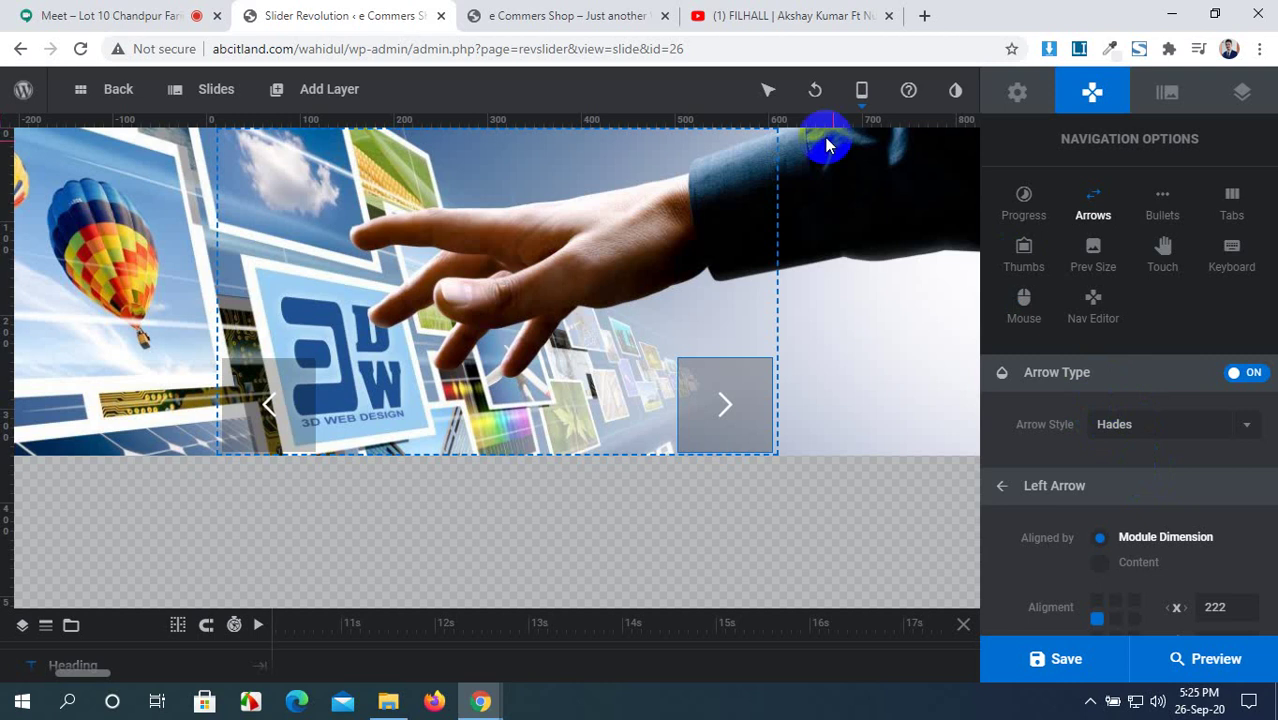
Step: Switch to the Notebook layout and move the left arrow to about X 23, Y -23 and the right arrow to about X 30, Y -24
left_click(861, 91)
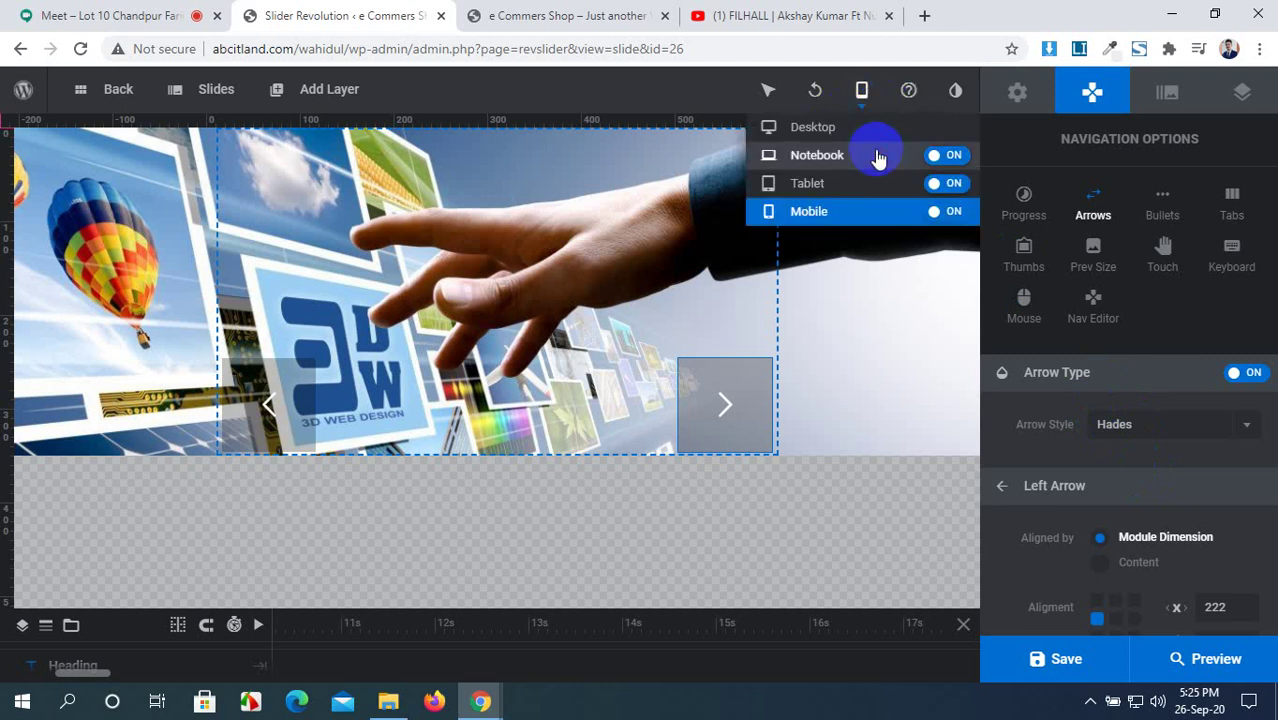
left_click(877, 157)
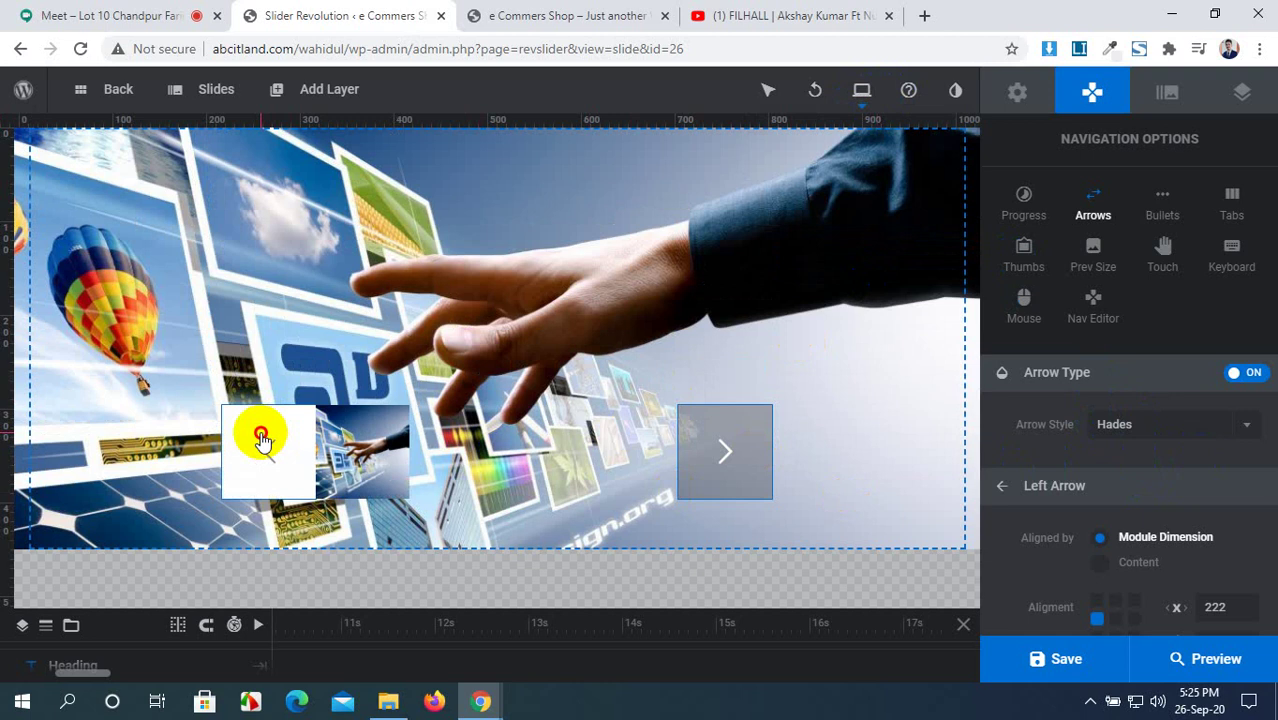
left_click_drag(262, 434, 74, 302)
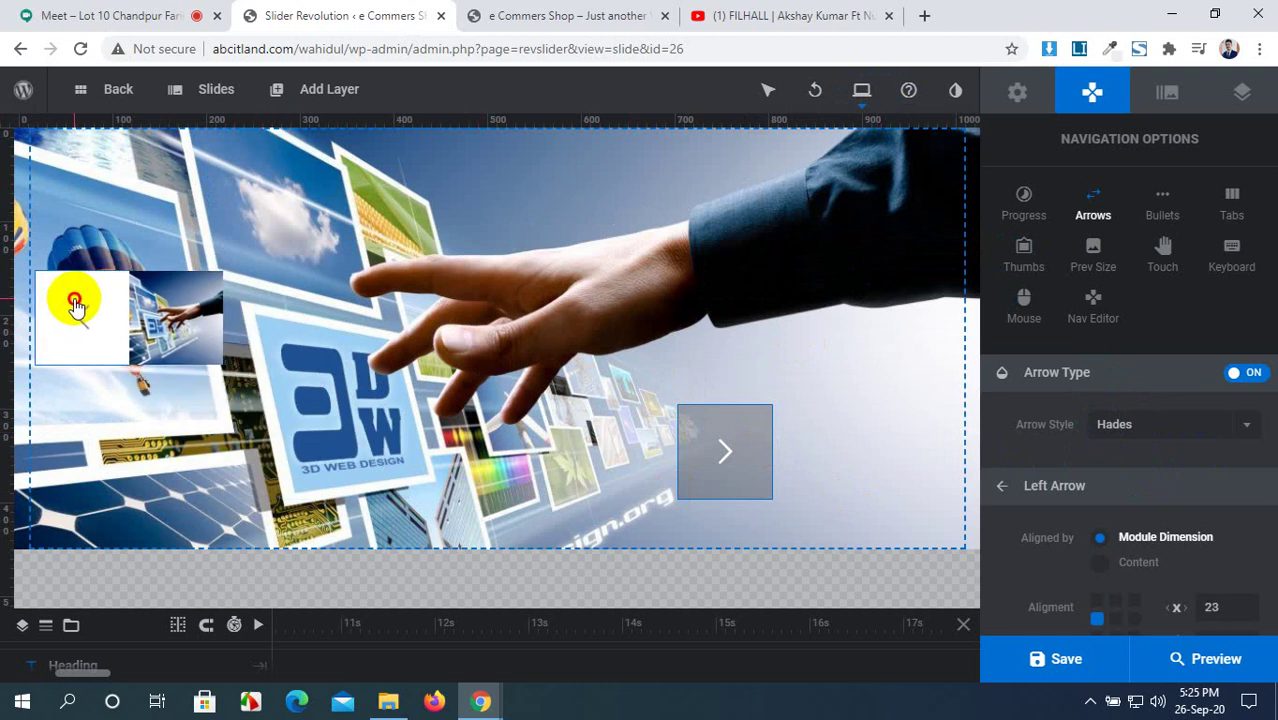
left_click_drag(719, 456, 899, 323)
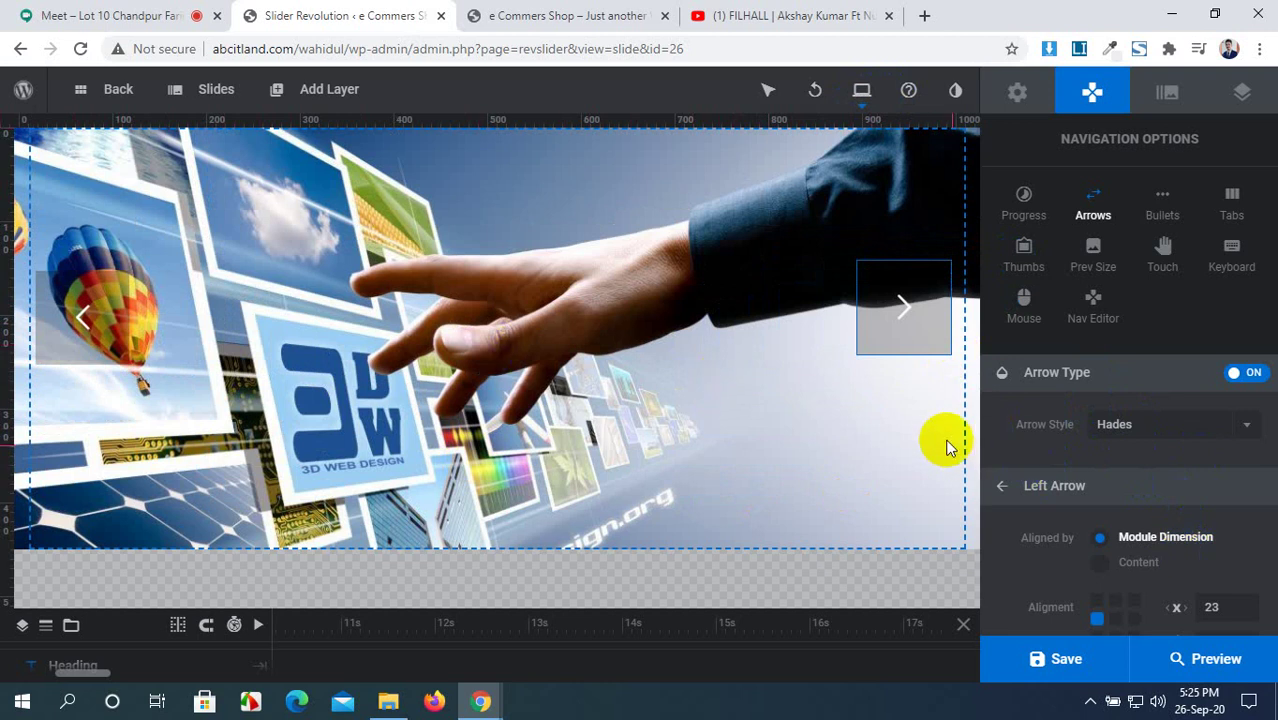
left_click_drag(876, 337, 876, 349)
Step: Set the notebook right arrow's offsets to X 23 px and Y -23 px, and save the slide
scroll(1140, 500, "down", 3)
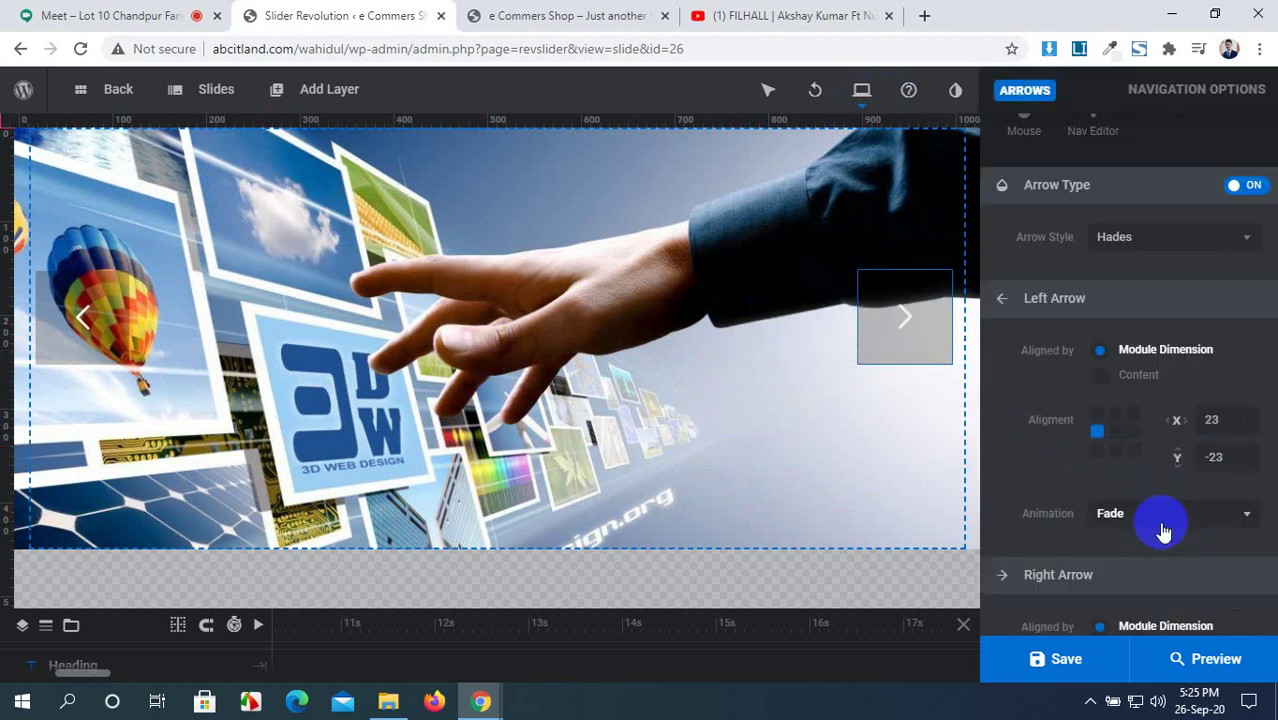
scroll(1165, 515, "up", 2)
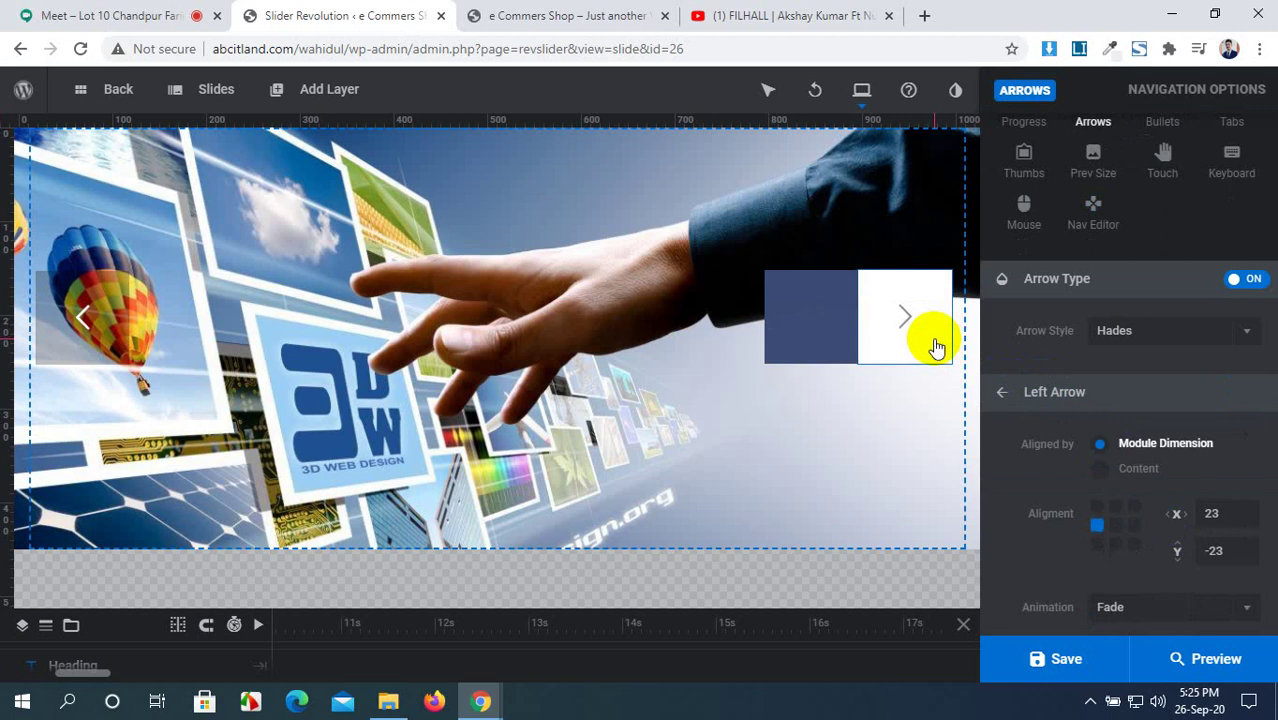
scroll(1167, 508, "down", 1)
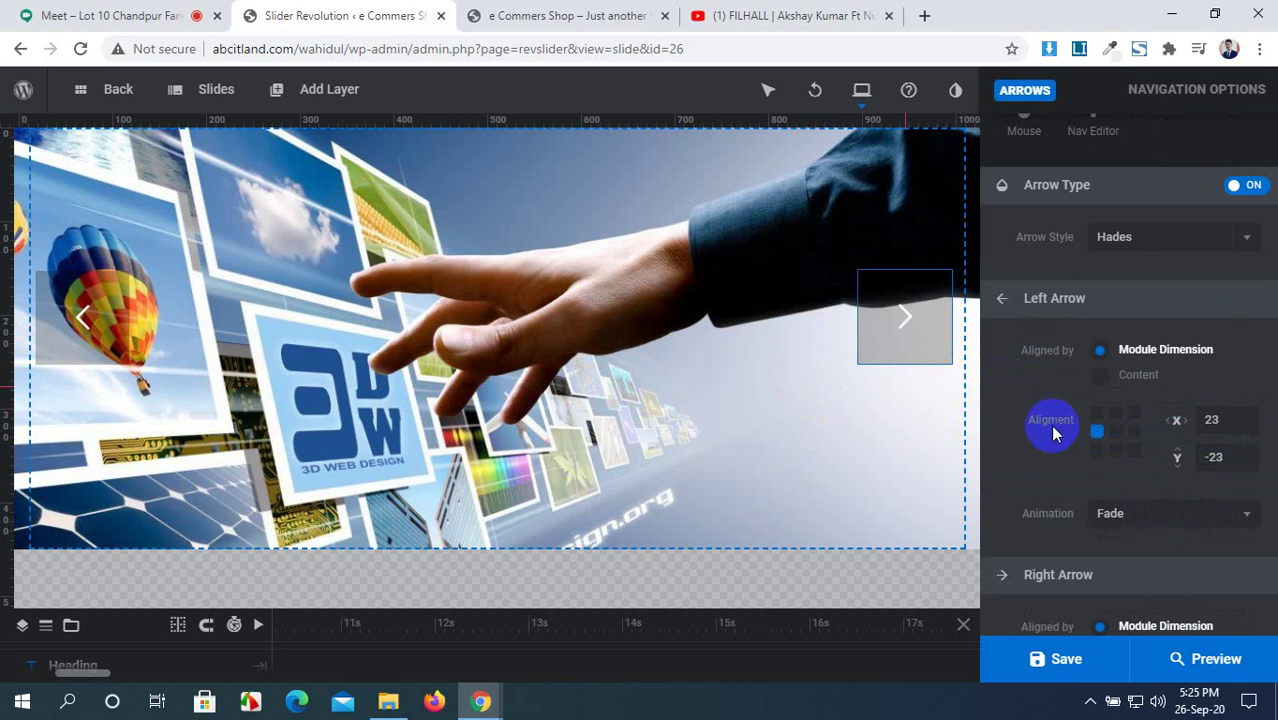
scroll(1164, 485, "down", 3)
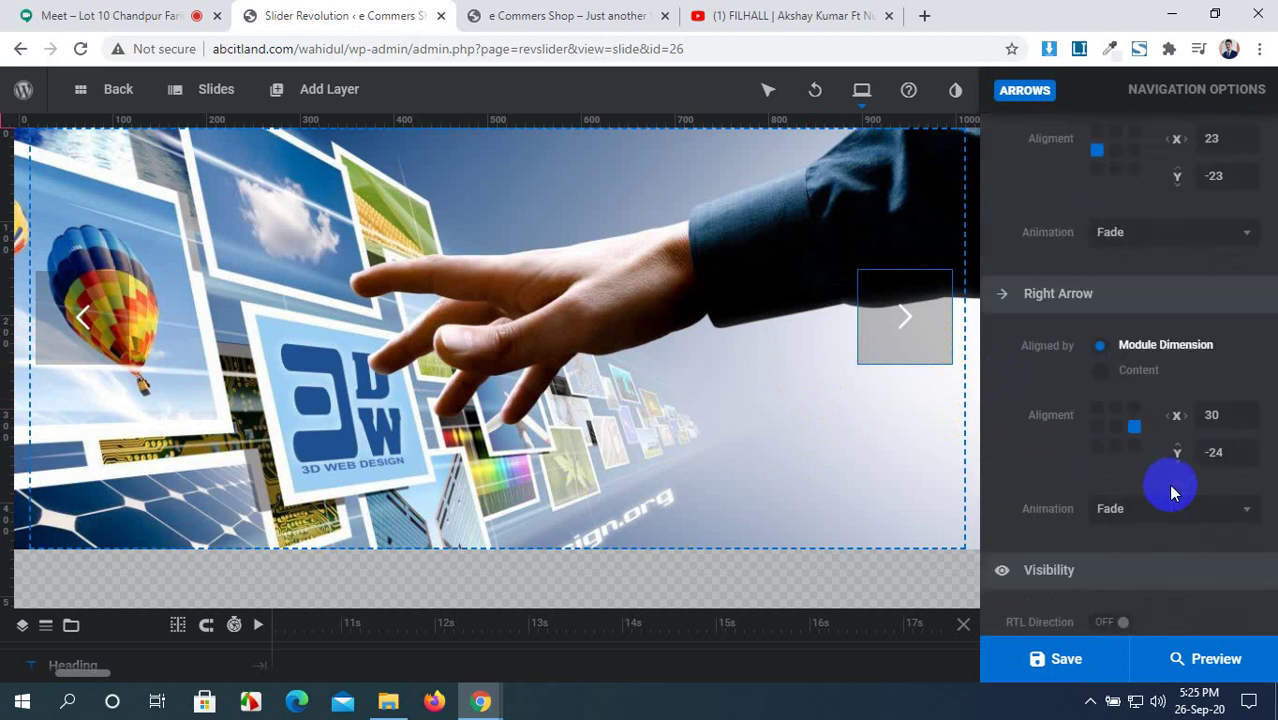
left_click(1212, 415)
type("23")
left_click(1213, 452)
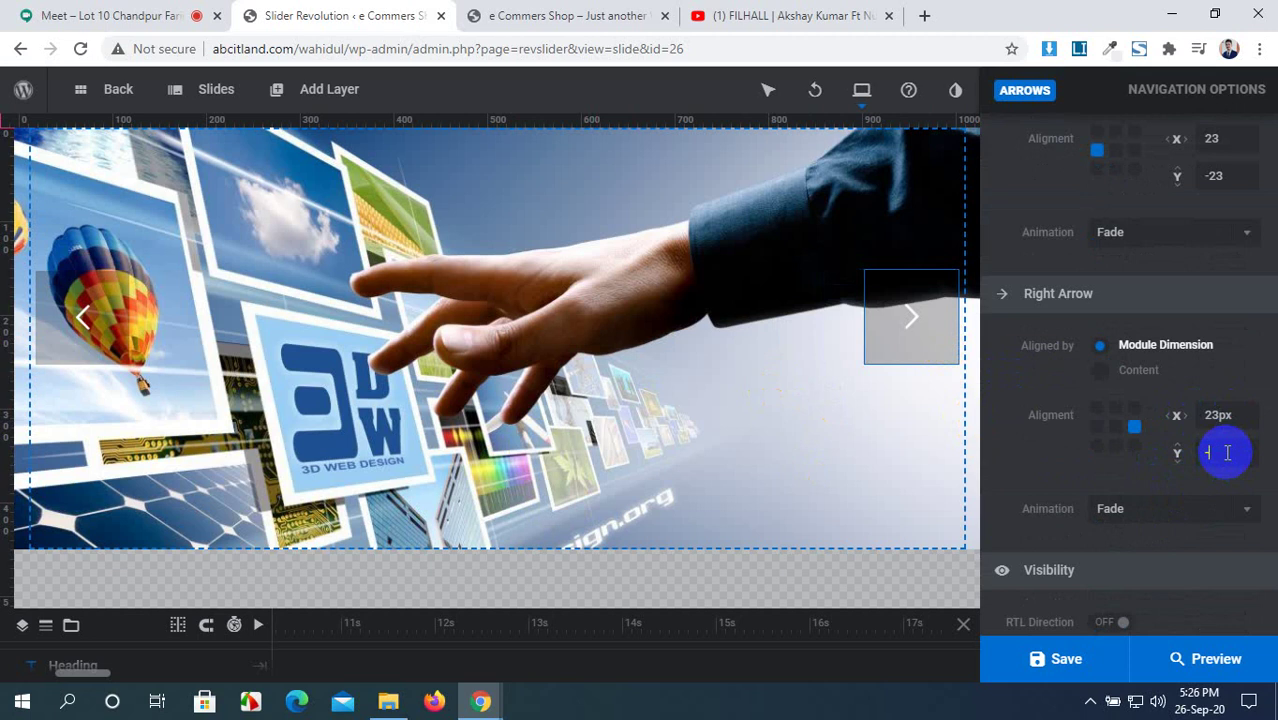
type("-23")
left_click(1074, 684)
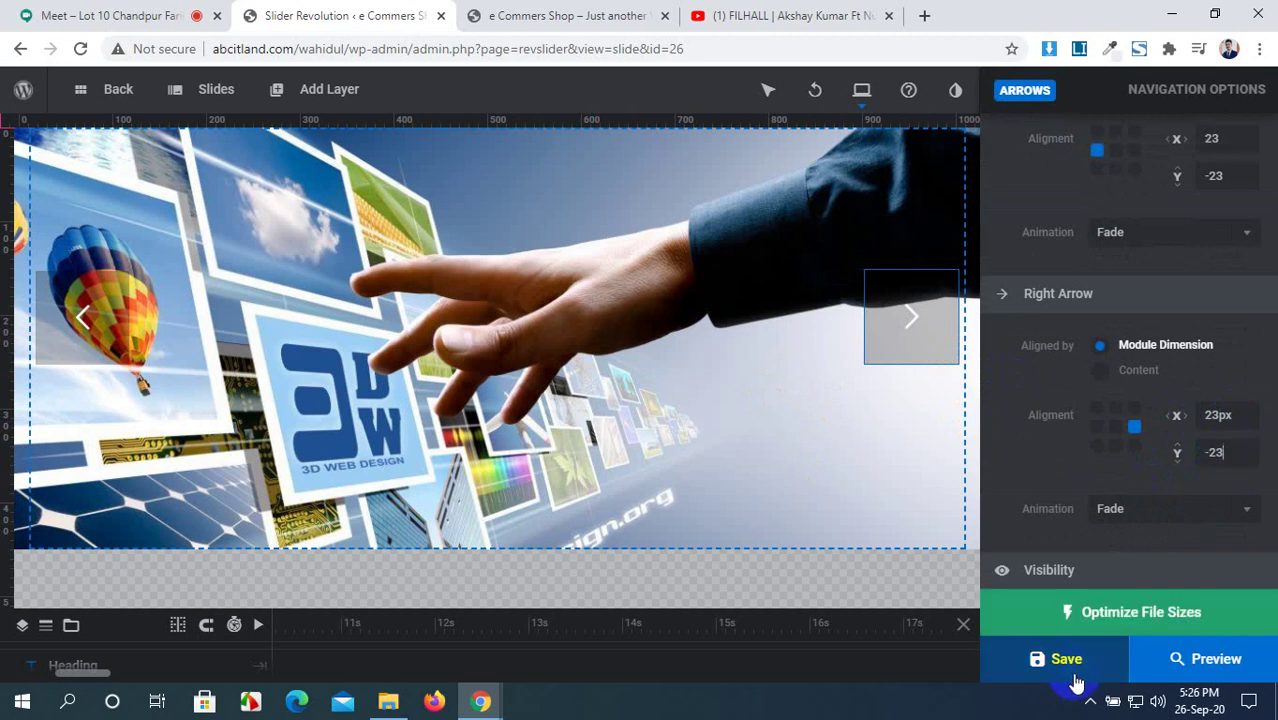
left_click(1068, 662)
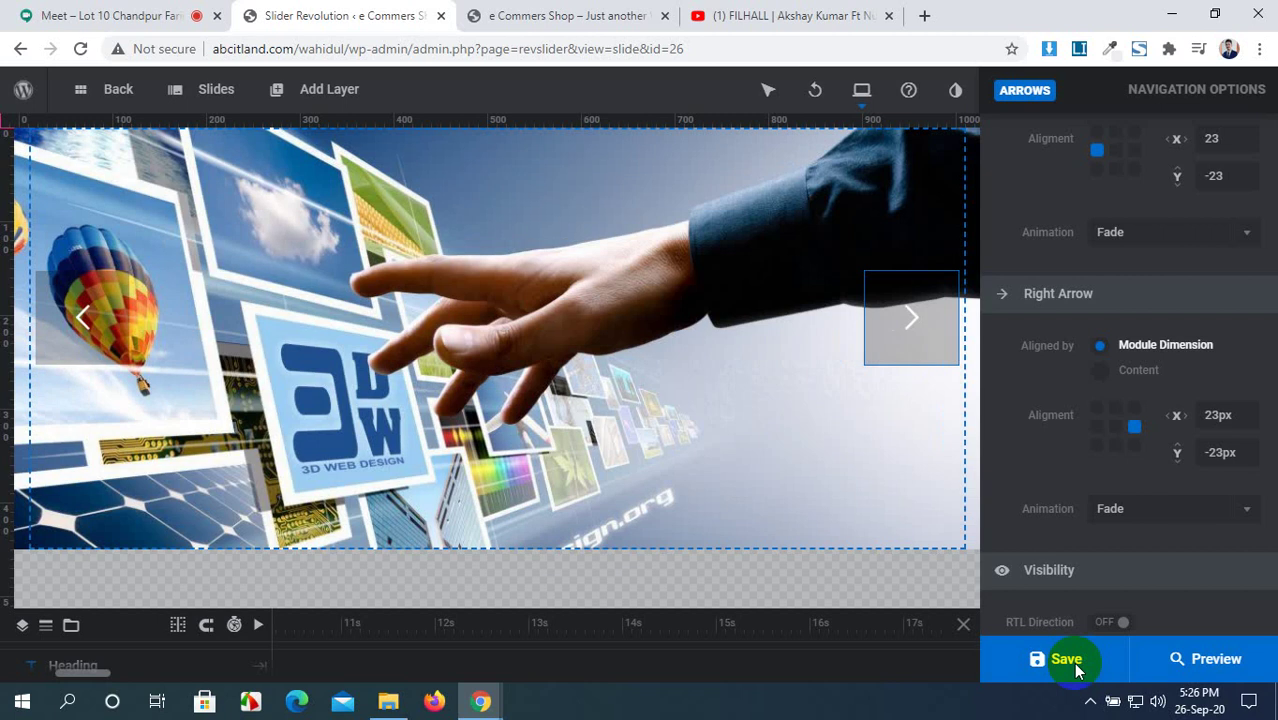
Step: Switch to the Tablet layout, move the right arrow inward to about X 129, Y -29, and save the slide
left_click(860, 92)
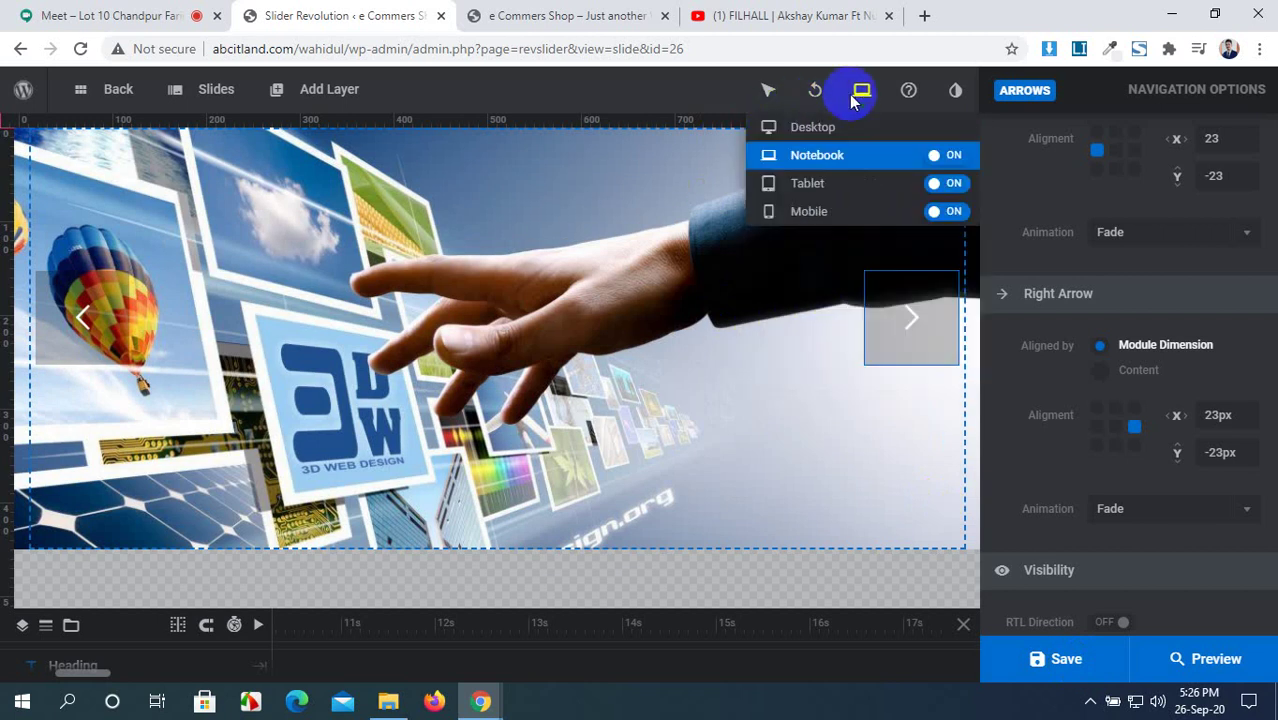
left_click(846, 184)
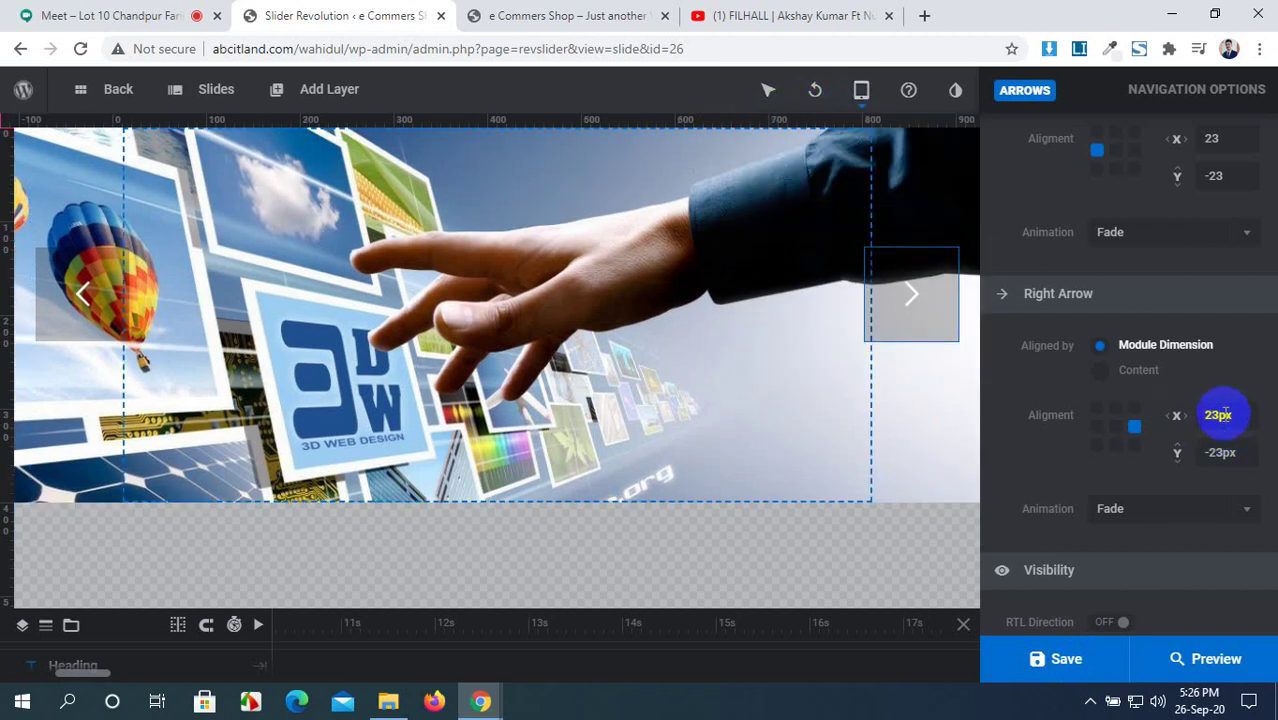
left_click_drag(950, 330, 800, 300)
left_click(1064, 658)
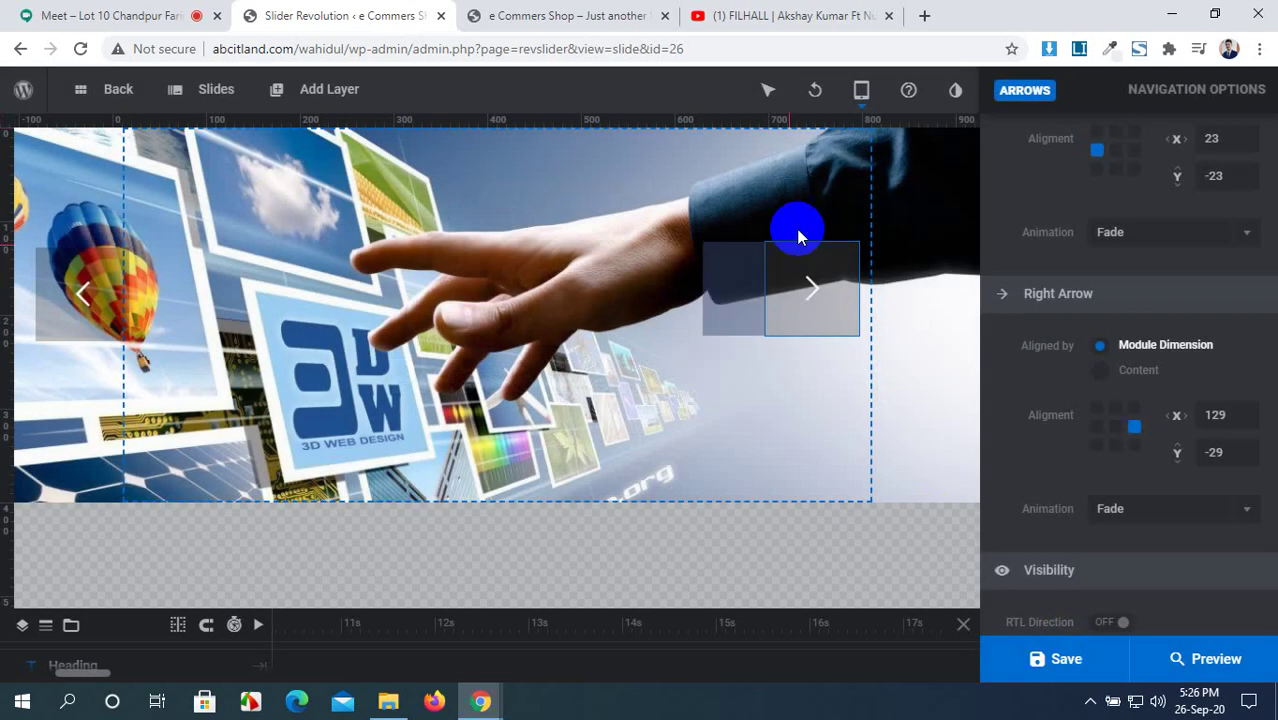
Step: Switch back to the Notebook layout and move the right arrow outward, close to the slide's right edge
mouse_move(859, 89)
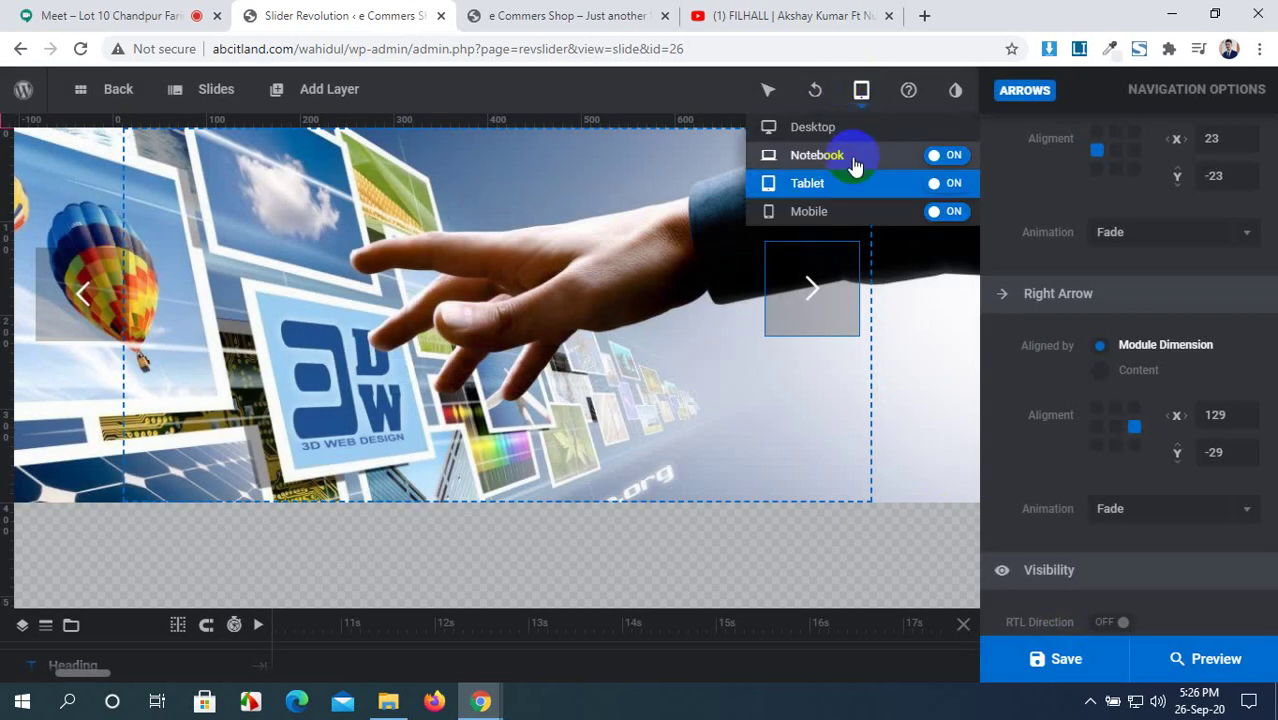
left_click(852, 160)
left_click(836, 294)
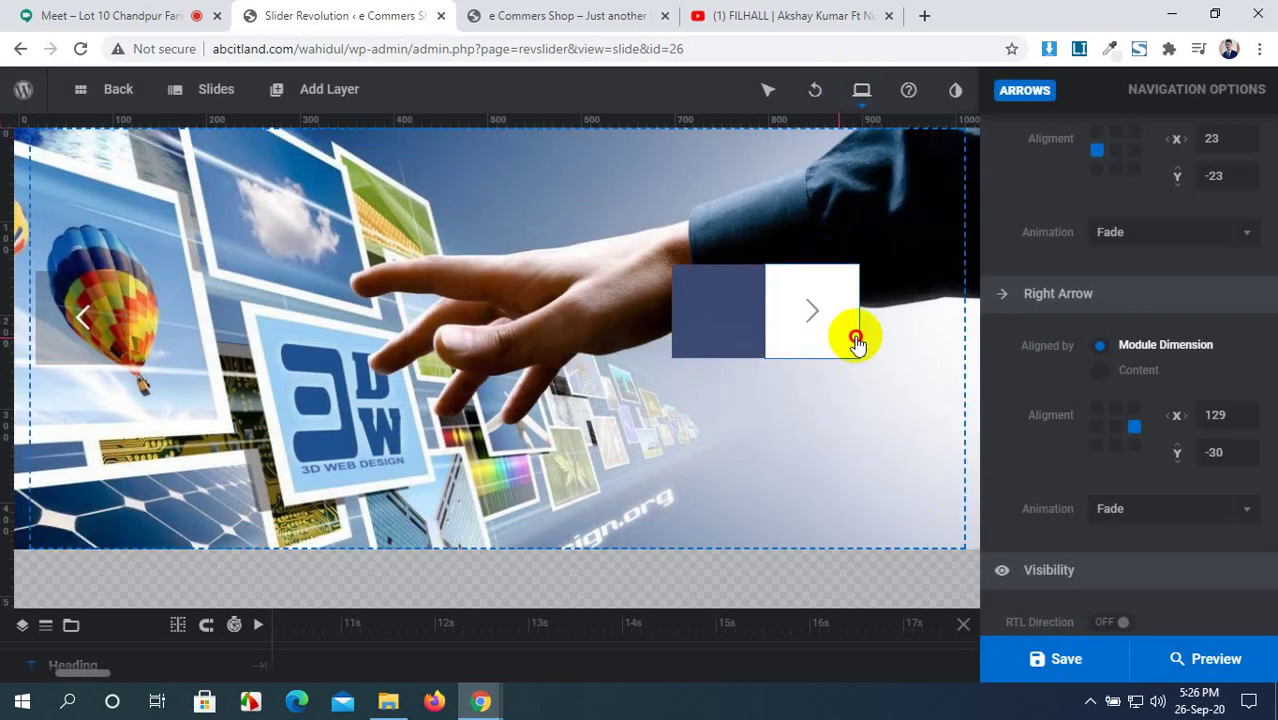
left_click_drag(856, 342, 924, 344)
Step: Turn off the slider's navigation arrows and save the slide
scroll(1073, 330, "up", 4)
scroll(1047, 331, "up", 1)
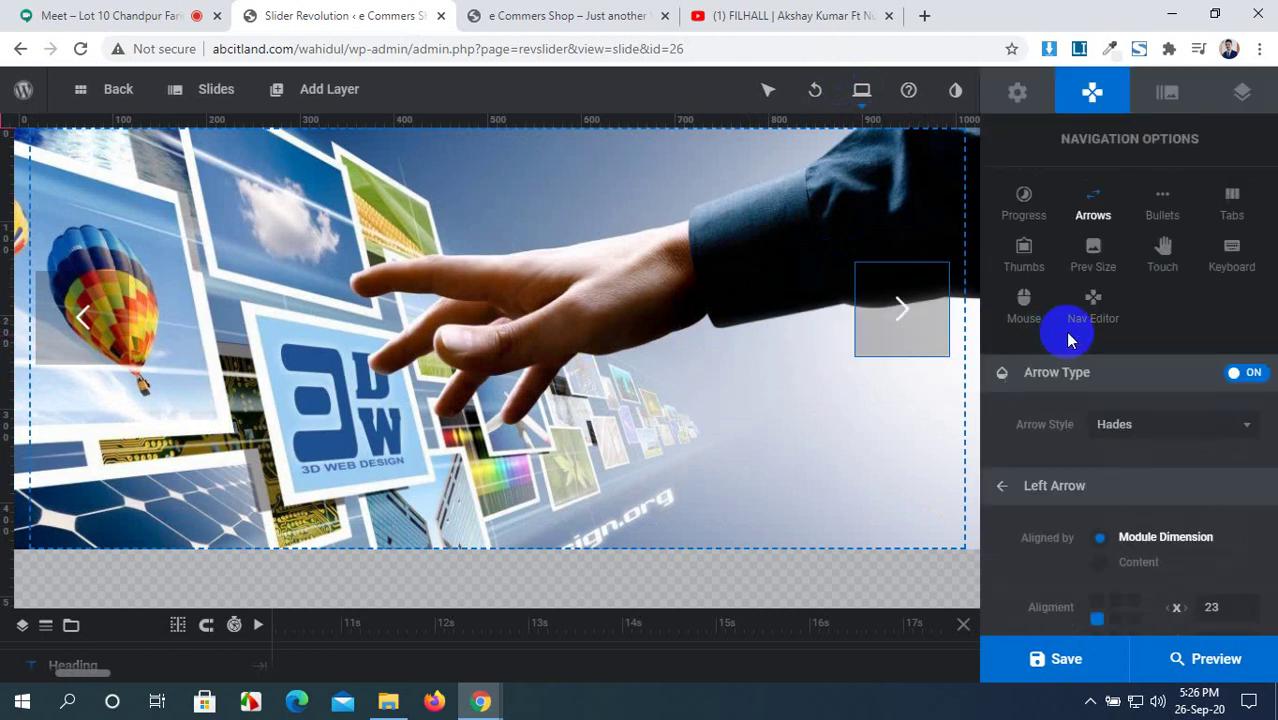
left_click(1245, 372)
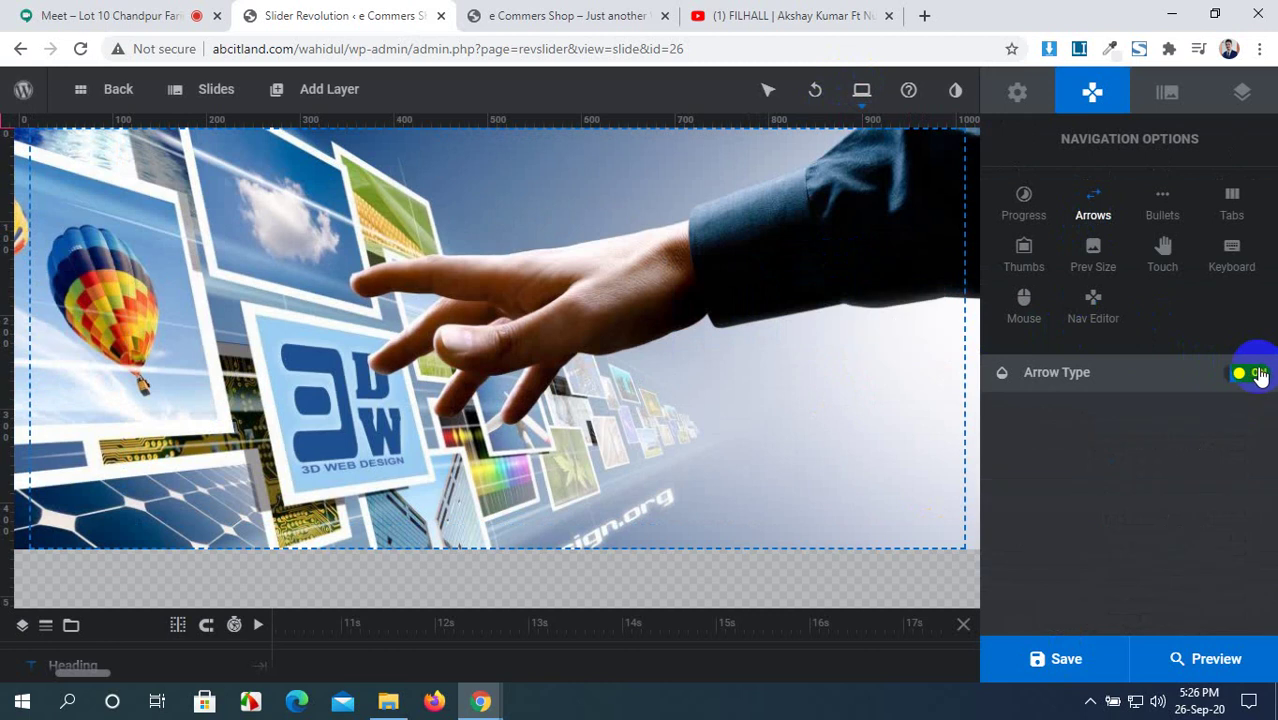
left_click(1098, 664)
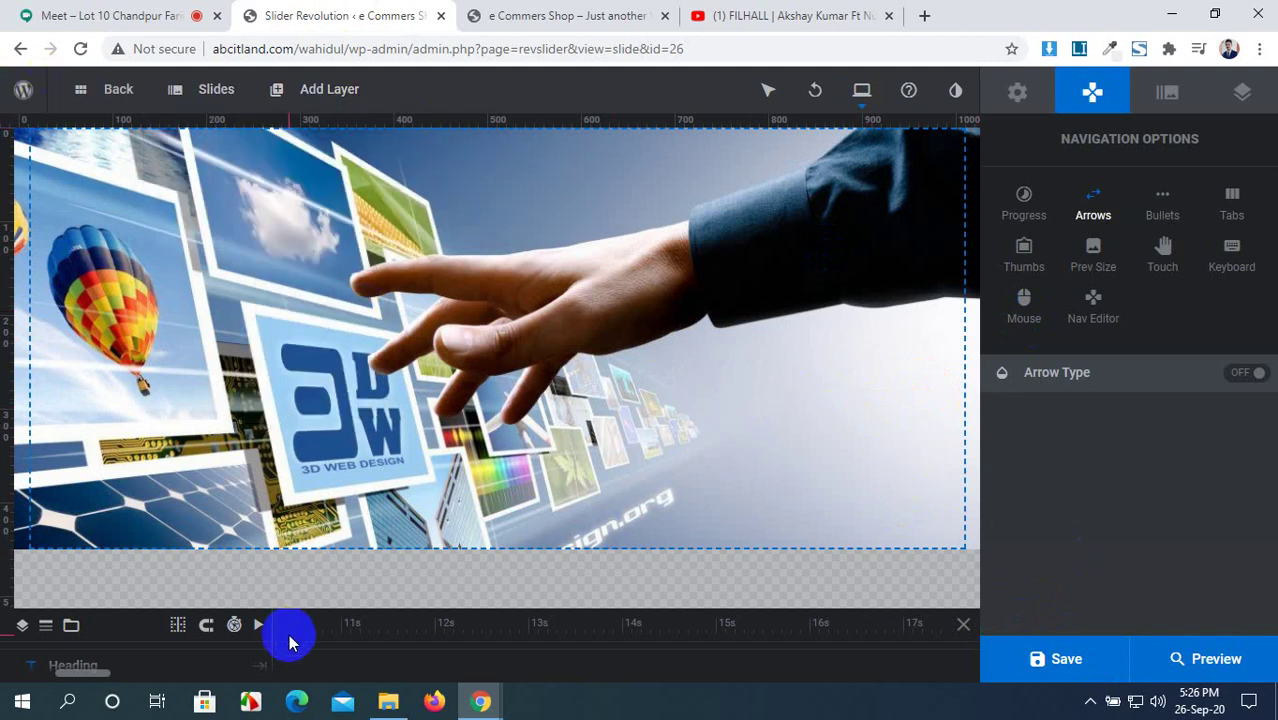
Step: Enlarge the timeline area, replace the "New Layer" text below "From" with $5000, and save the slide
left_click(525, 560)
left_click_drag(525, 560, 522, 534)
left_click(1022, 92)
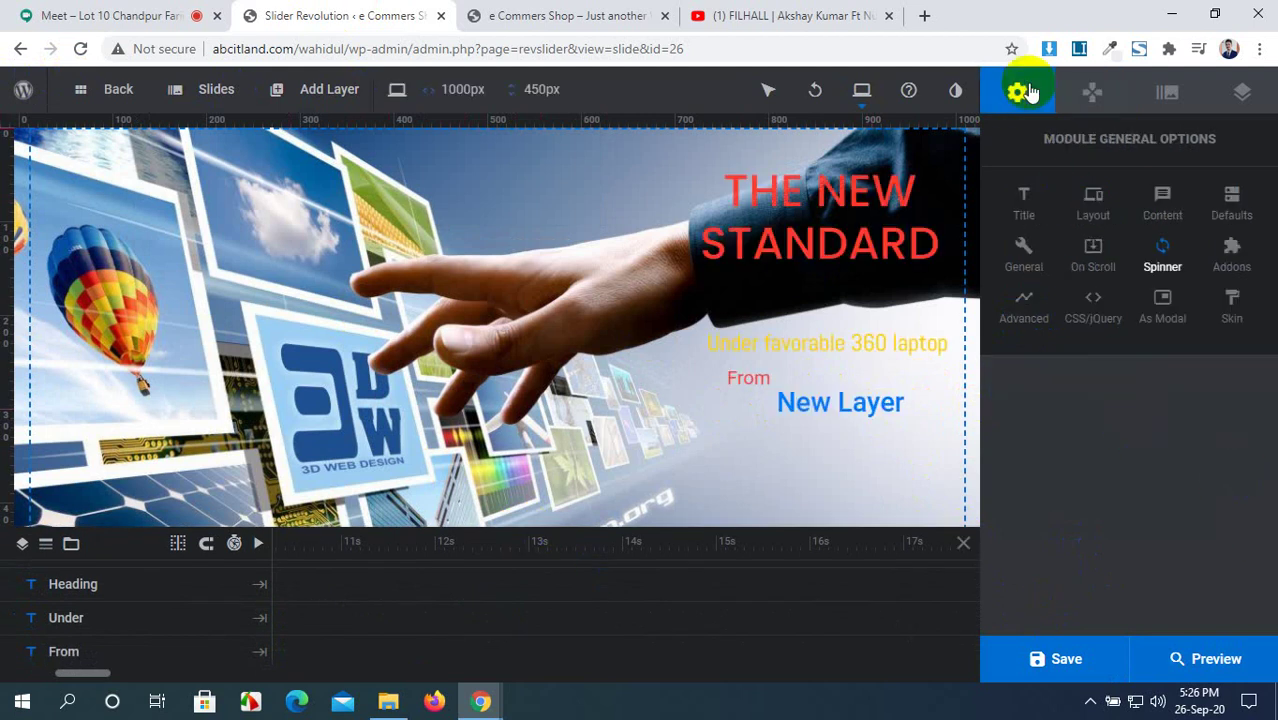
left_click(828, 412)
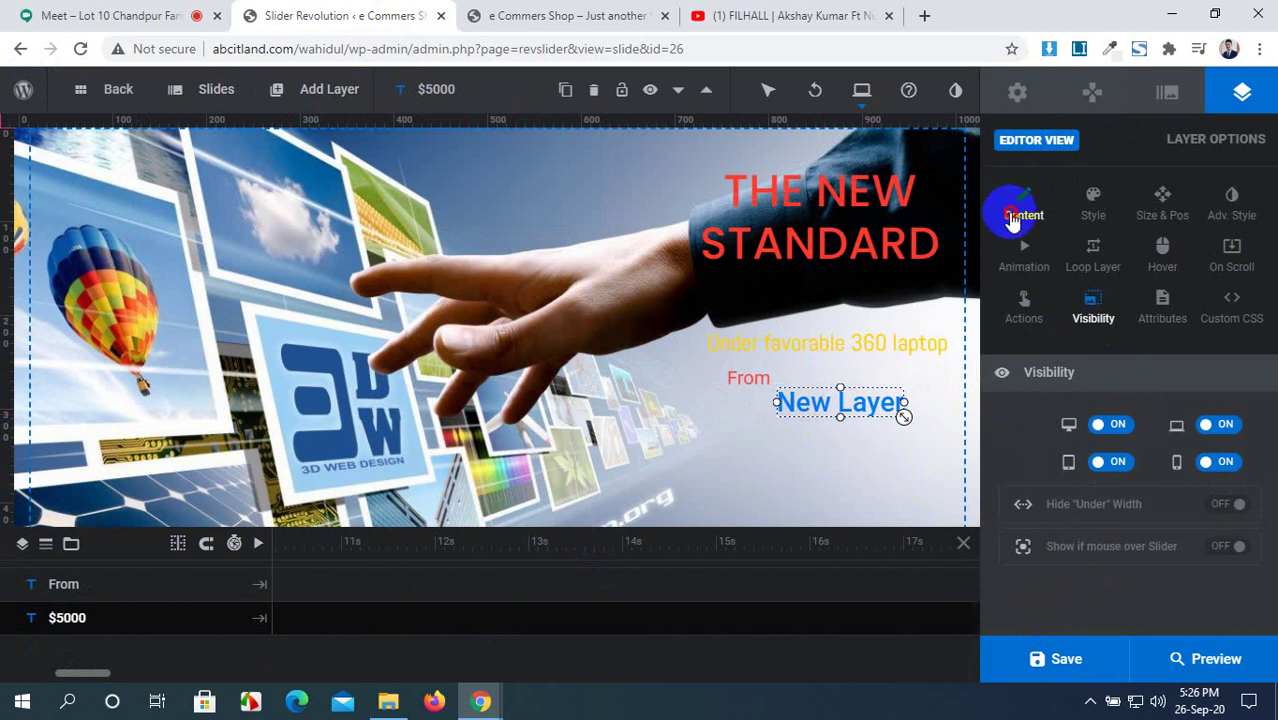
left_click(1012, 210)
left_click_drag(1098, 466, 1012, 468)
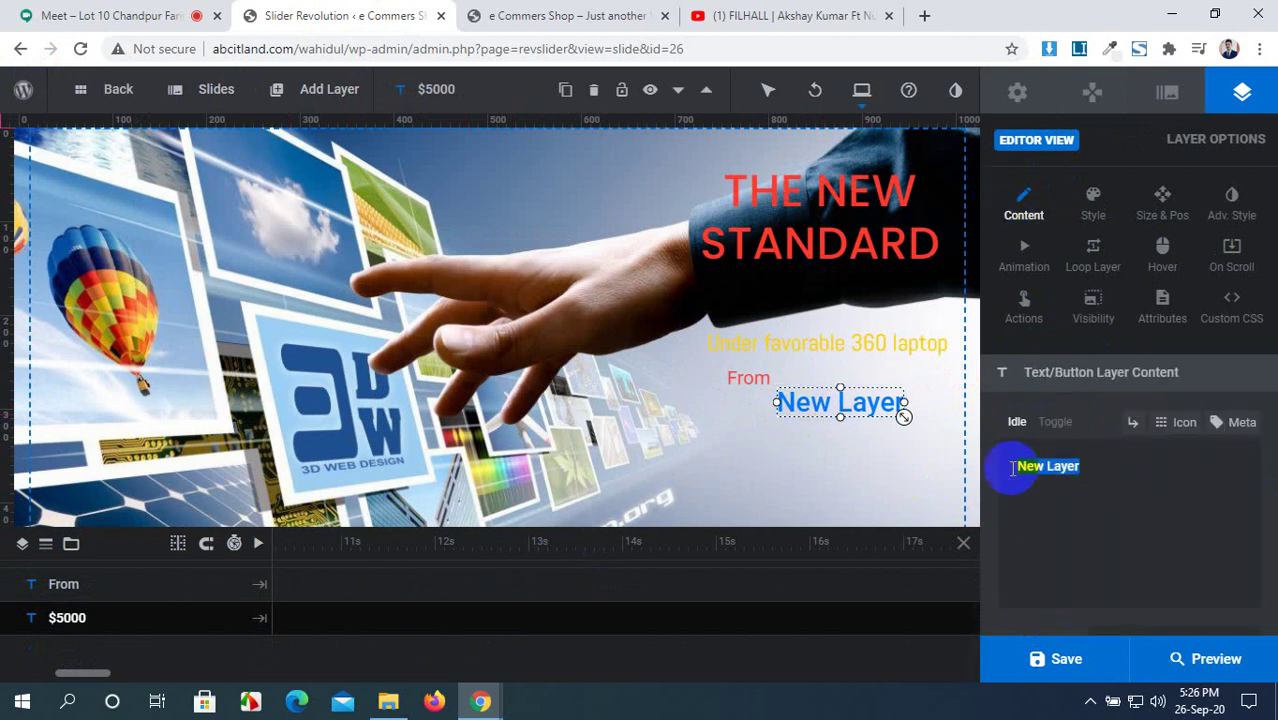
type("$5")
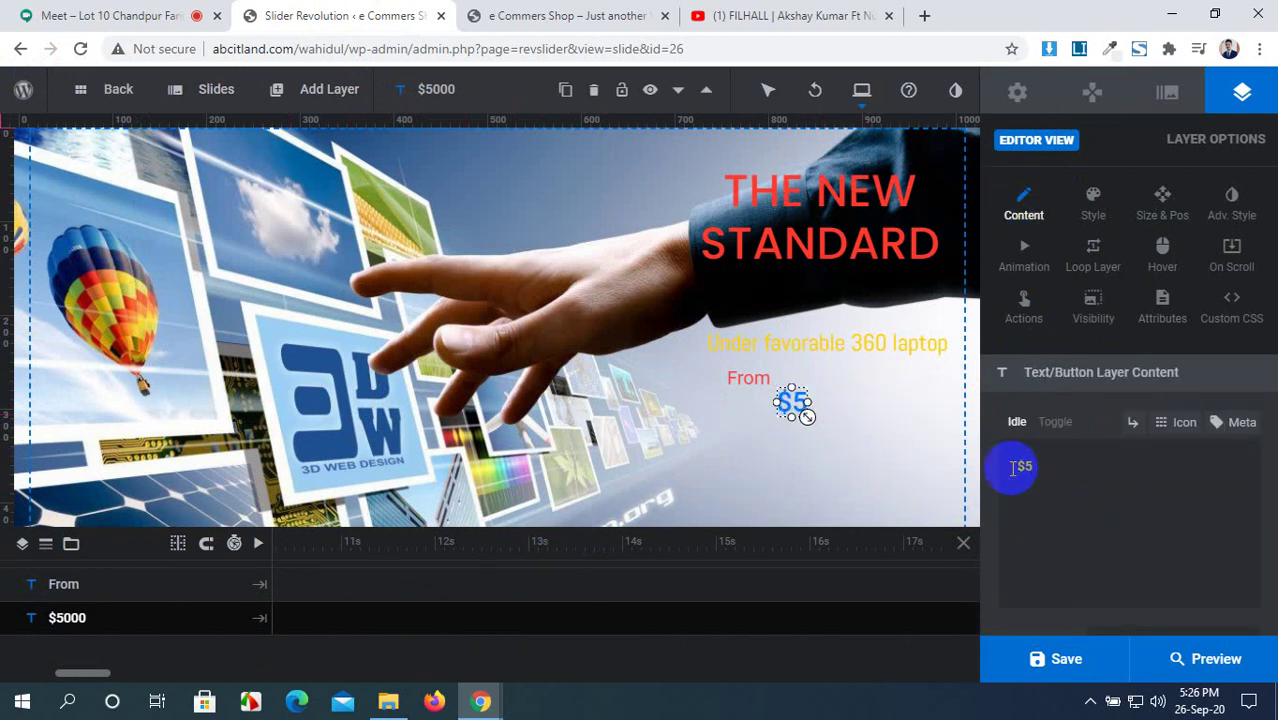
type("99")
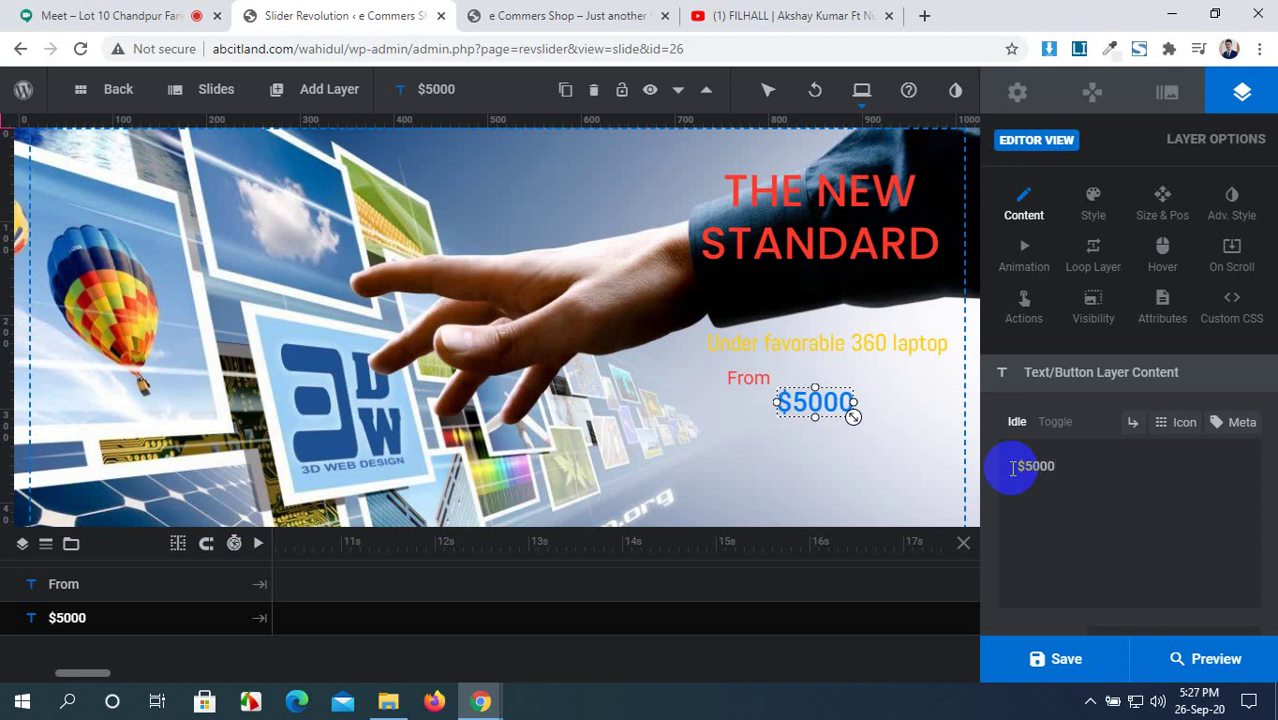
left_click(1075, 657)
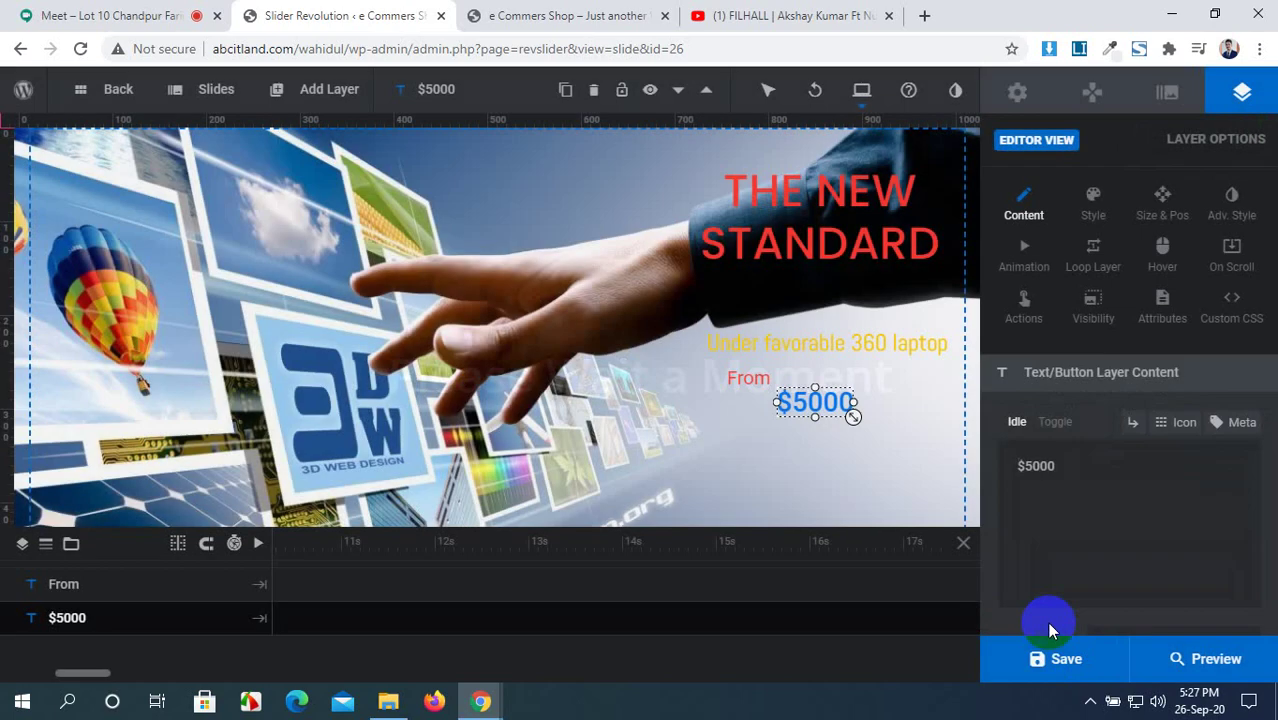
Step: Preview the slider, compare it with the banner slider on the shop homepage, and close the preview
left_click(1190, 658)
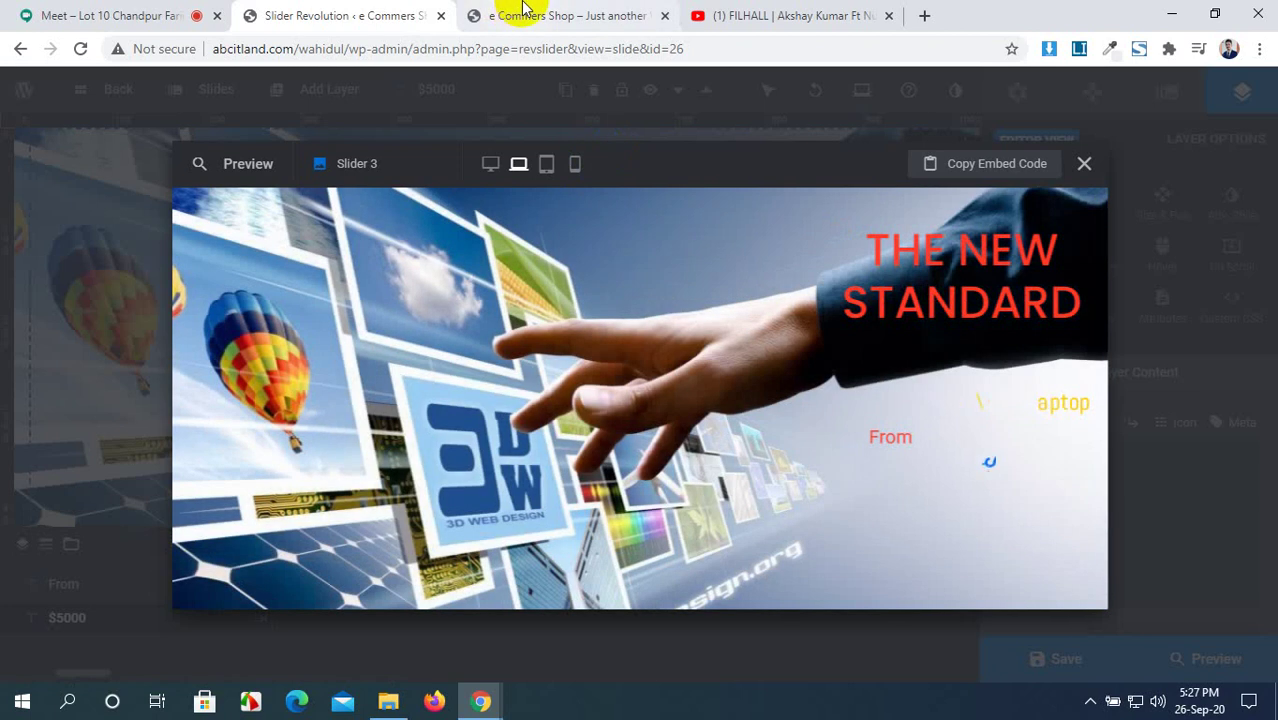
left_click(530, 16)
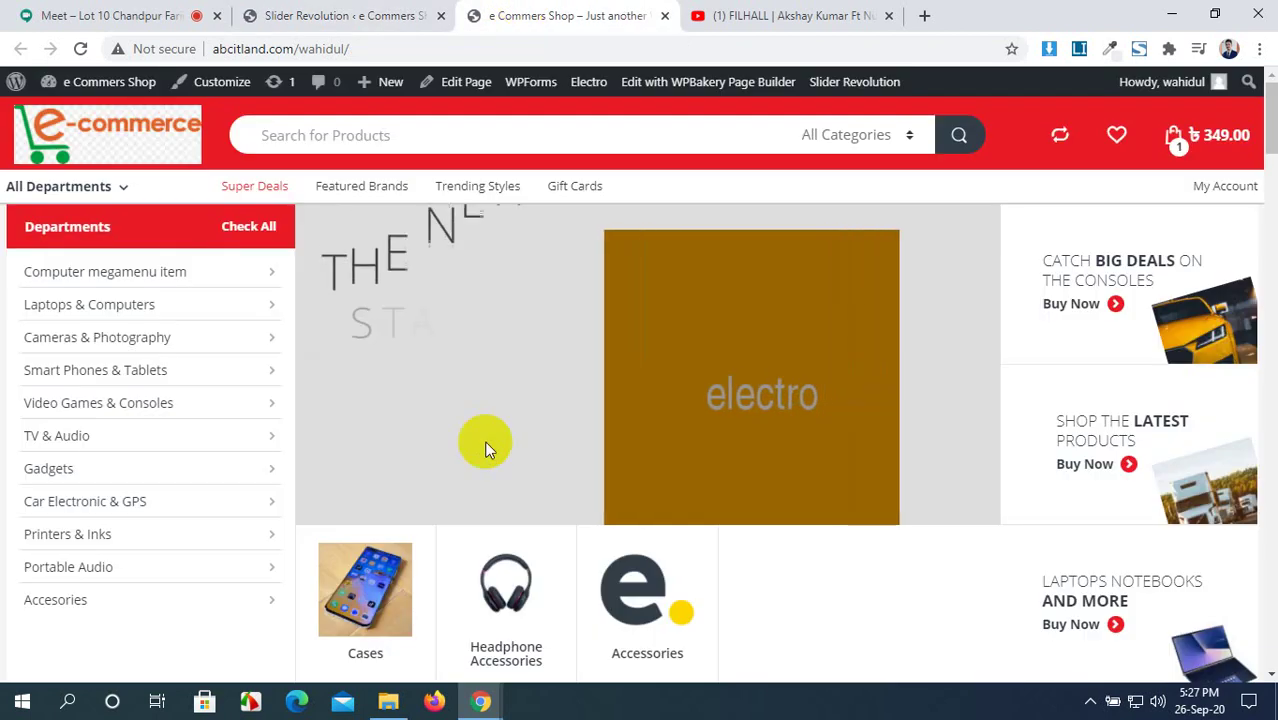
left_click(371, 10)
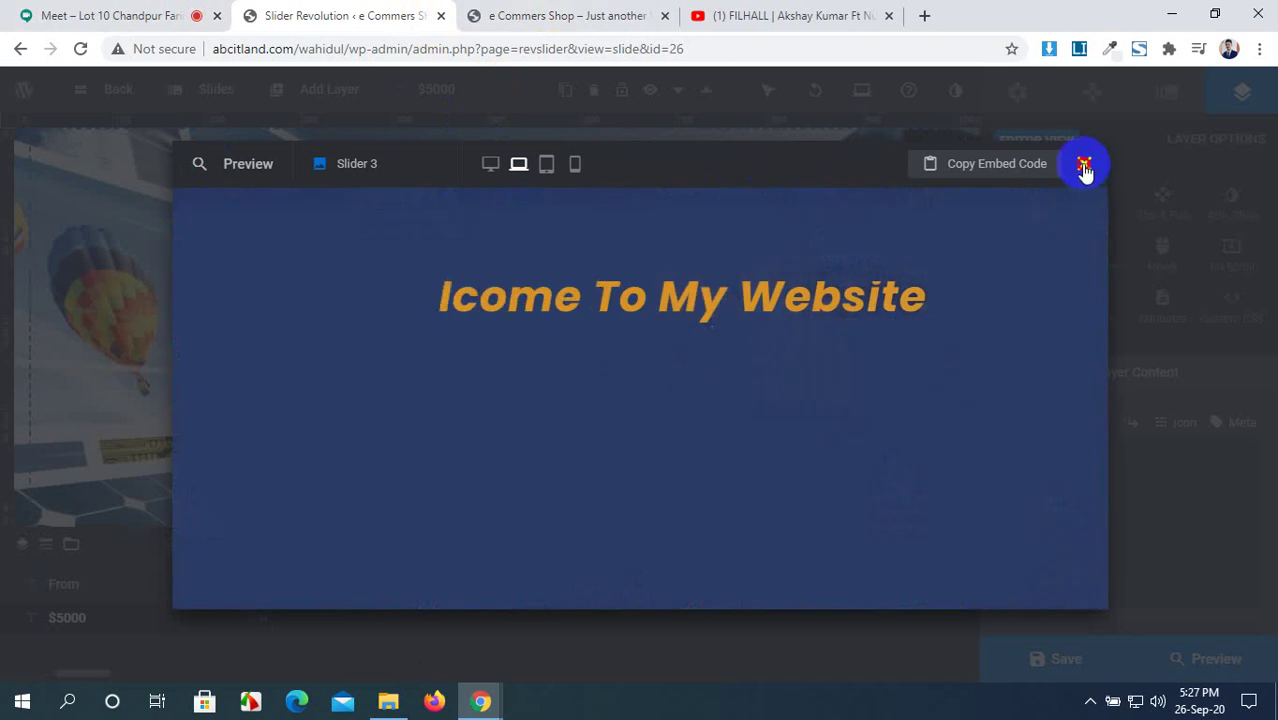
left_click(1086, 166)
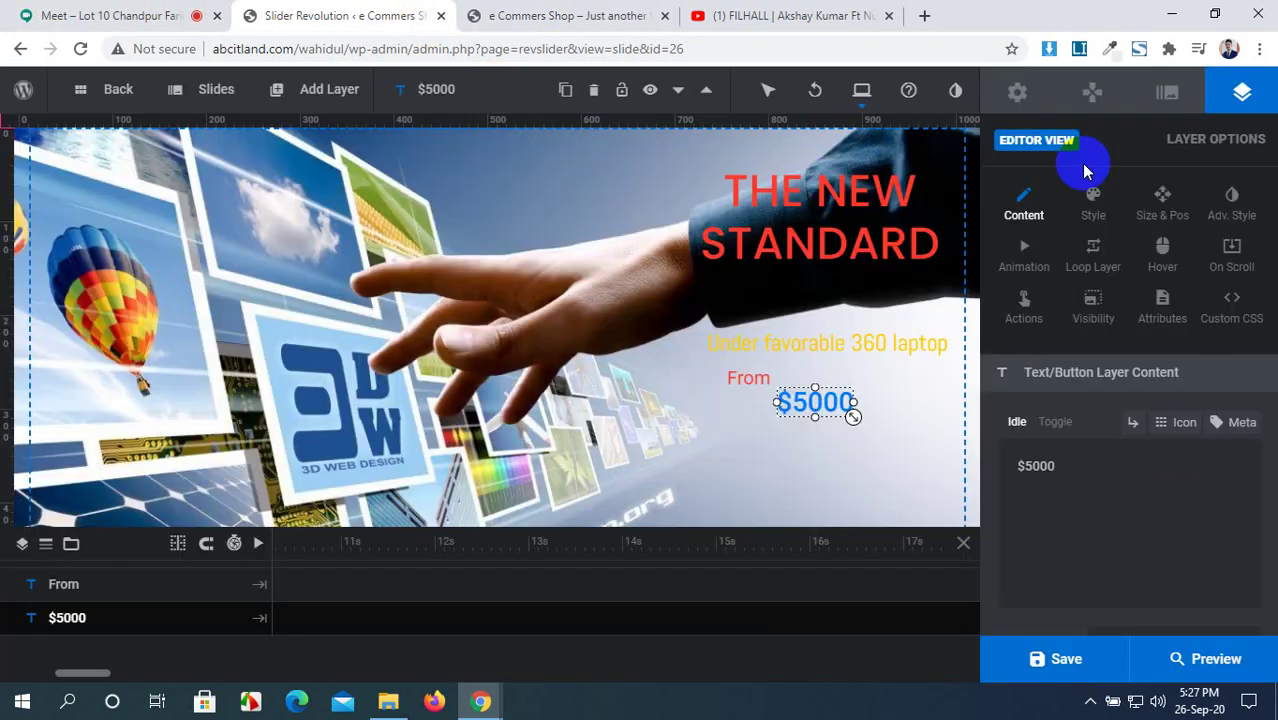
Step: Leave the slide editor for the module overview and examine the banner slider on the shop homepage
left_click(108, 89)
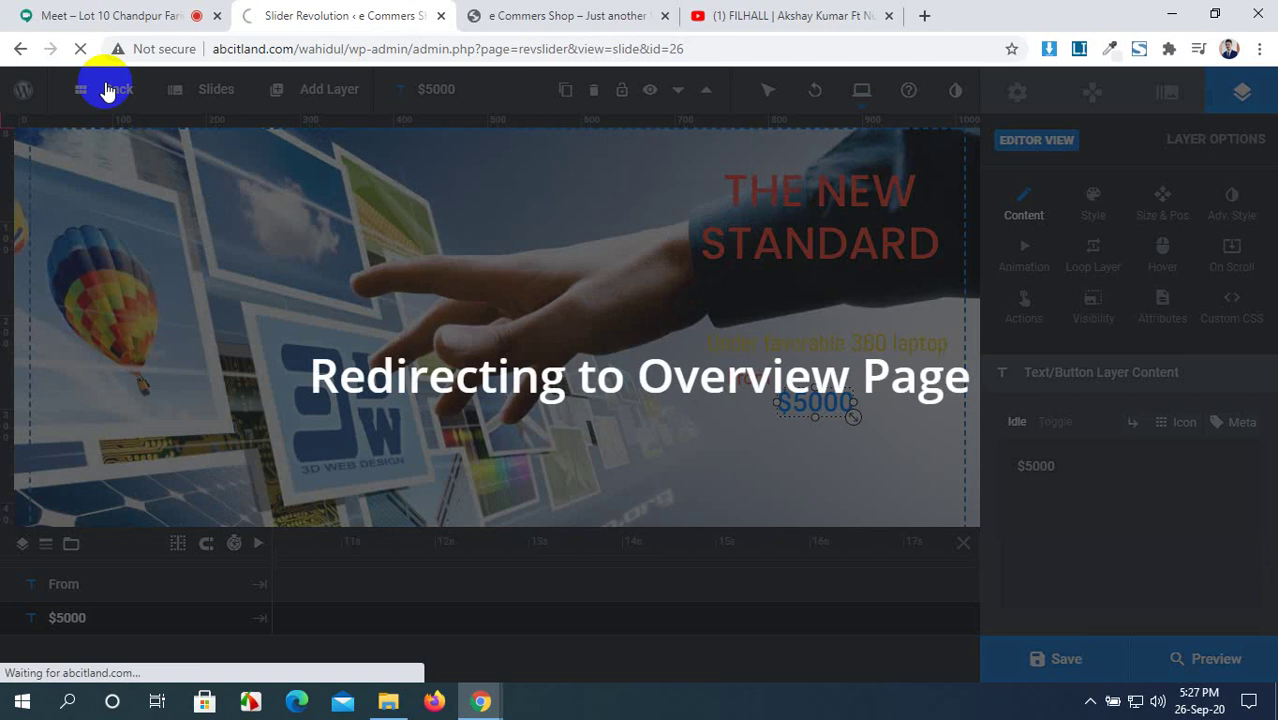
left_click(535, 15)
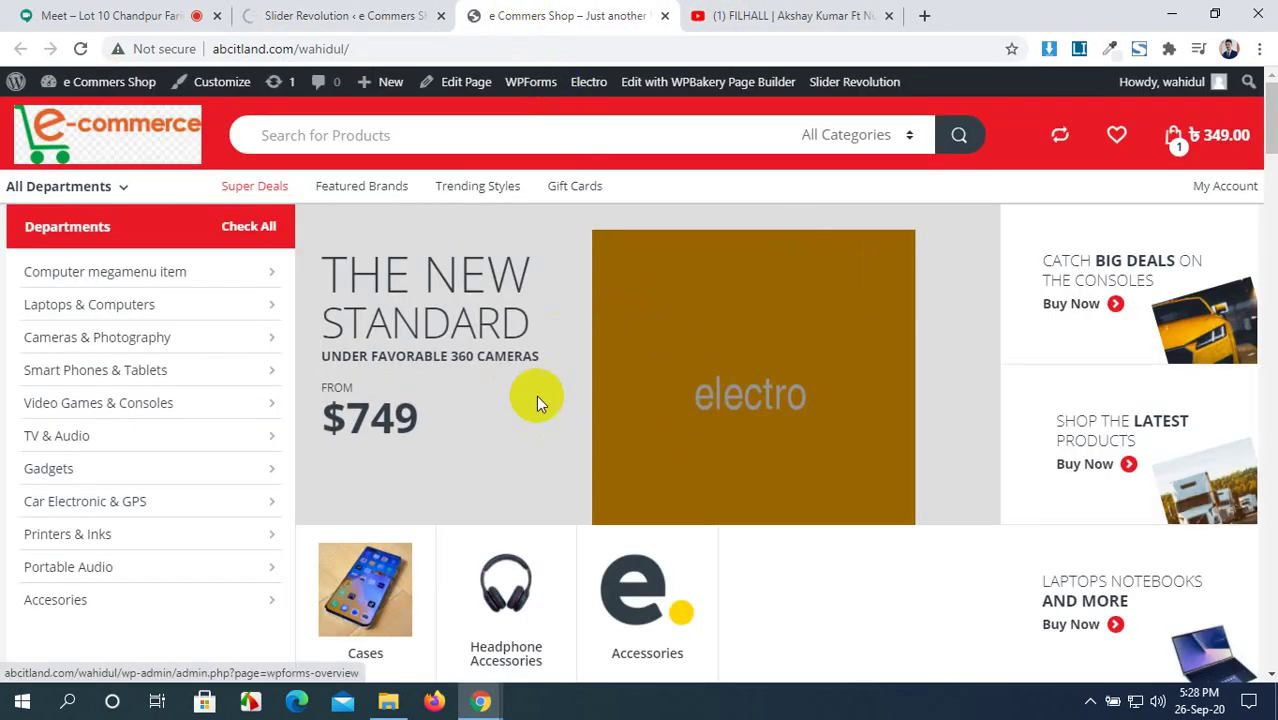
left_click(789, 265)
left_click(802, 309)
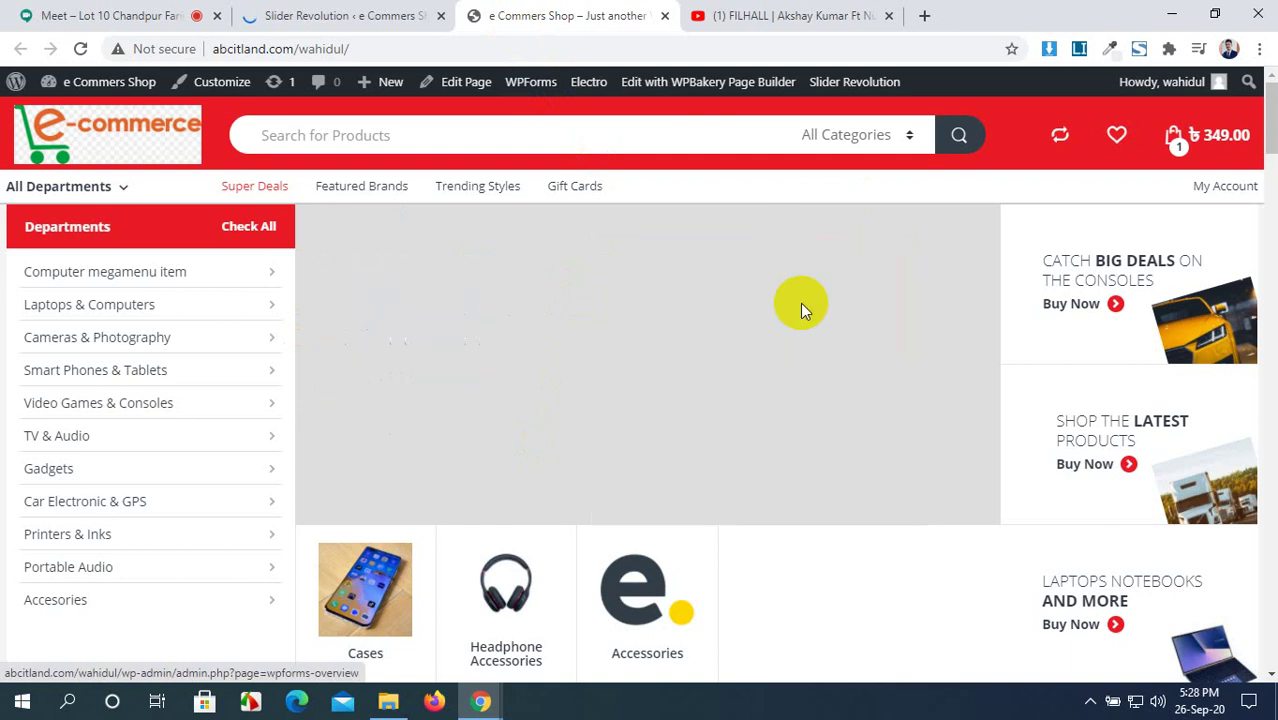
left_click(800, 303)
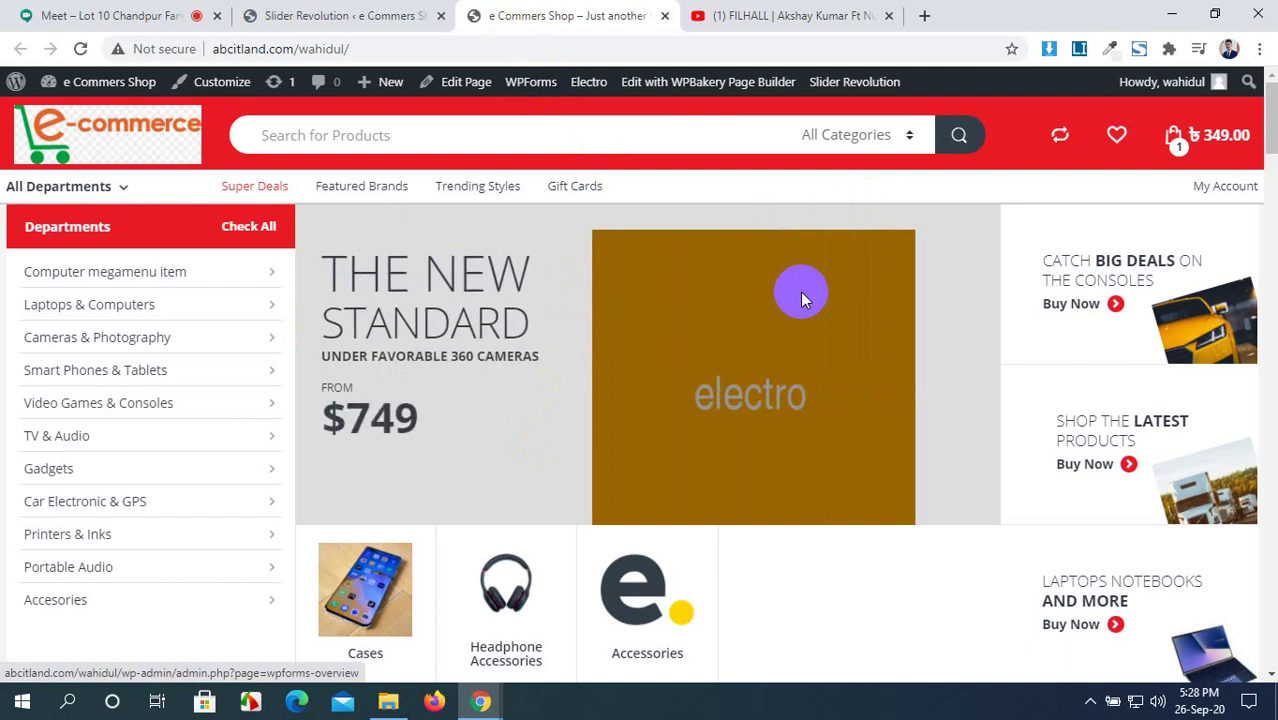
Step: Close the YouTube browser tab and return to the Slider Revolution module overview
left_click(790, 16)
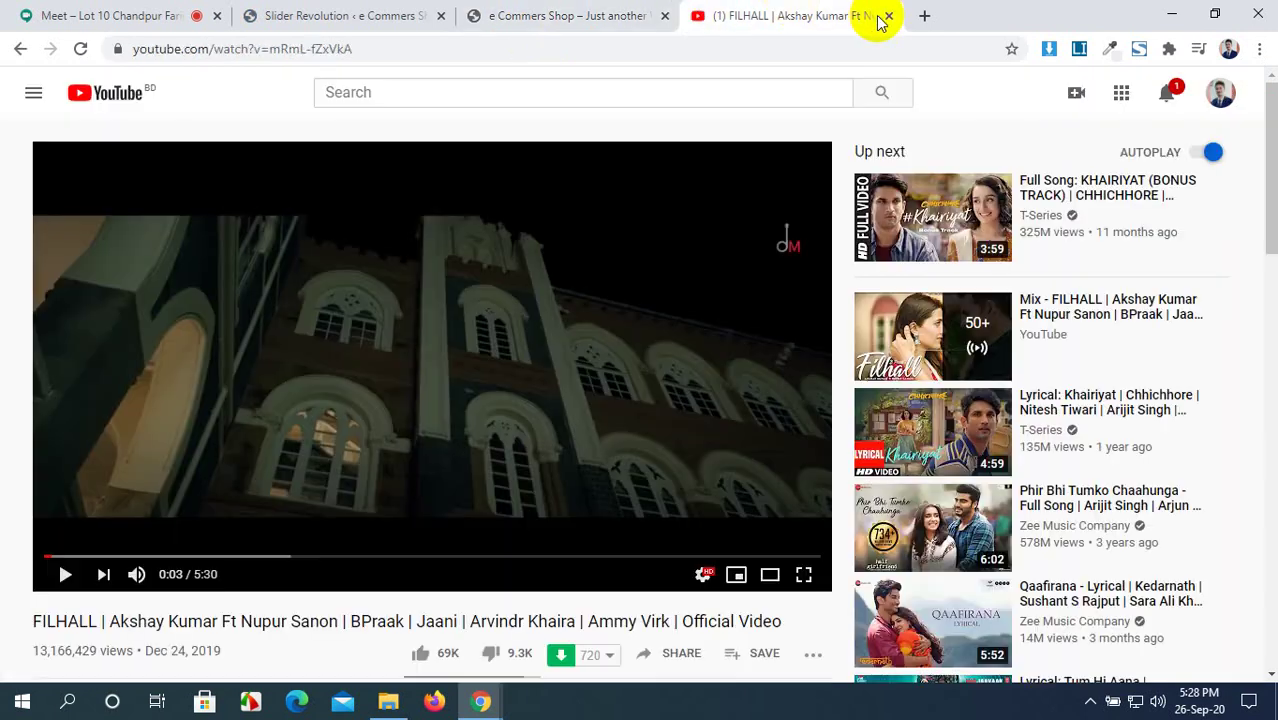
left_click(890, 16)
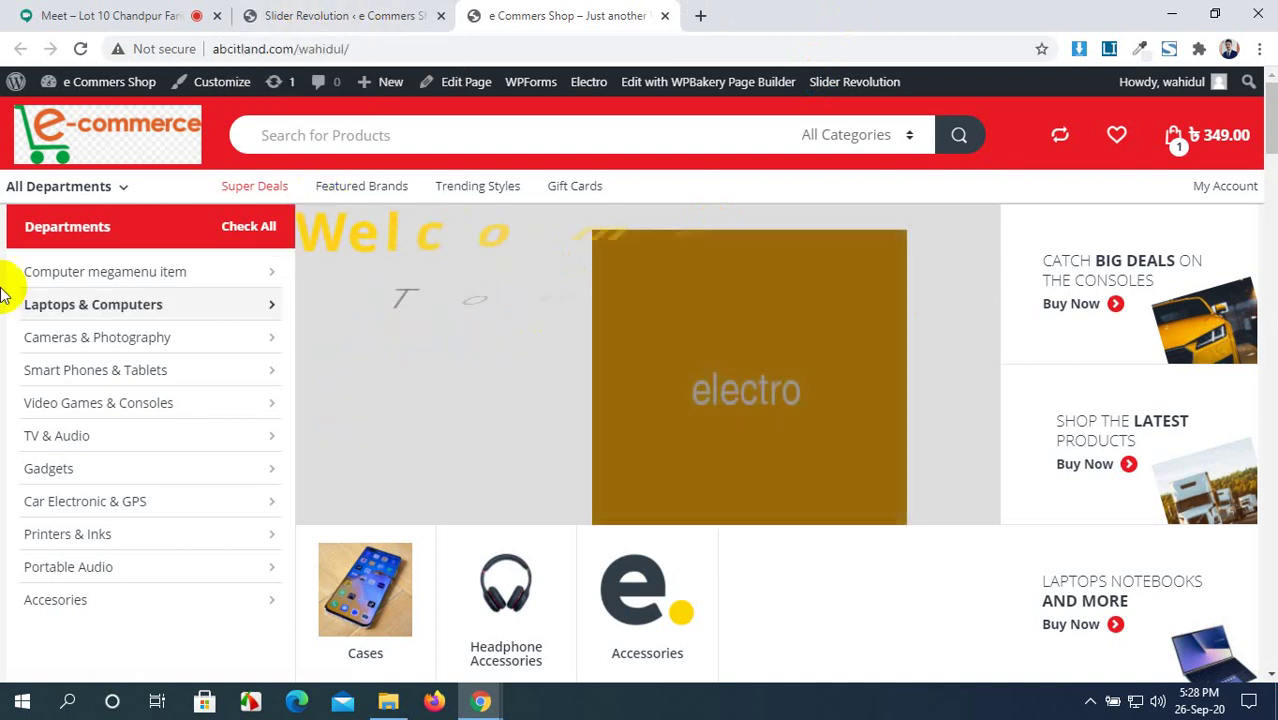
left_click(337, 12)
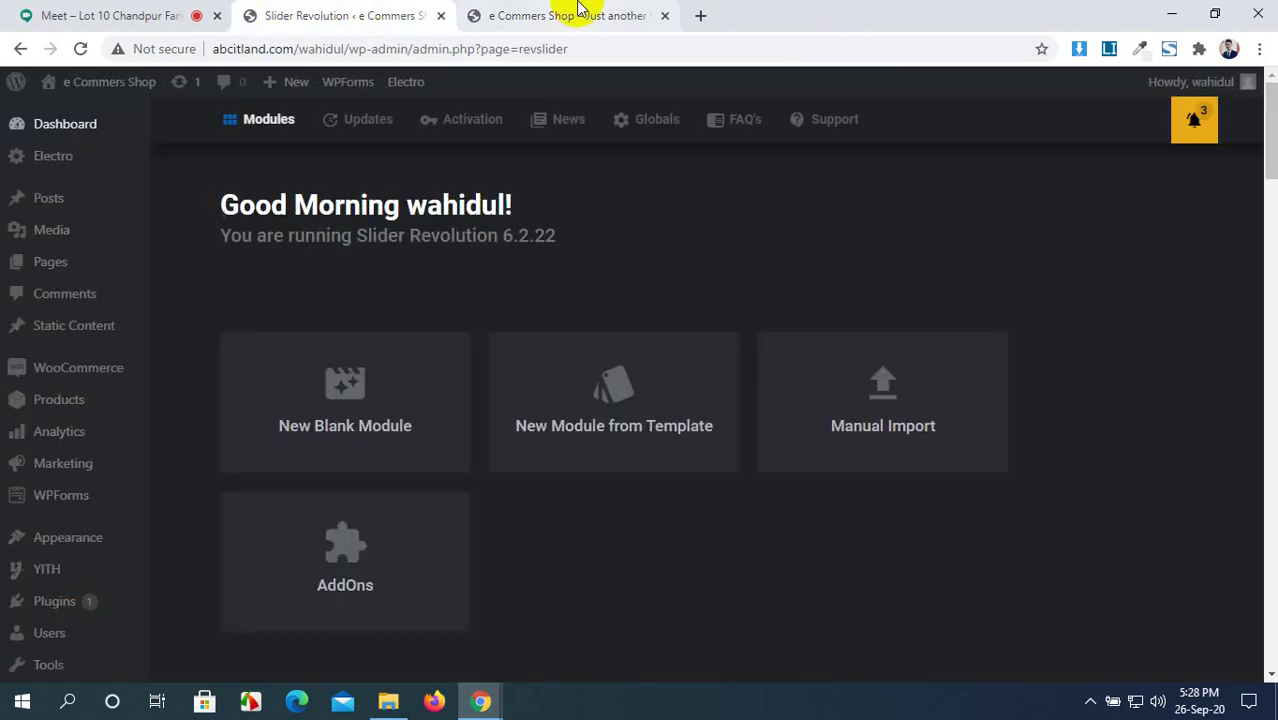
Step: Open the options of the Slider 3 module and start renaming it
scroll(420, 470, "down", 4)
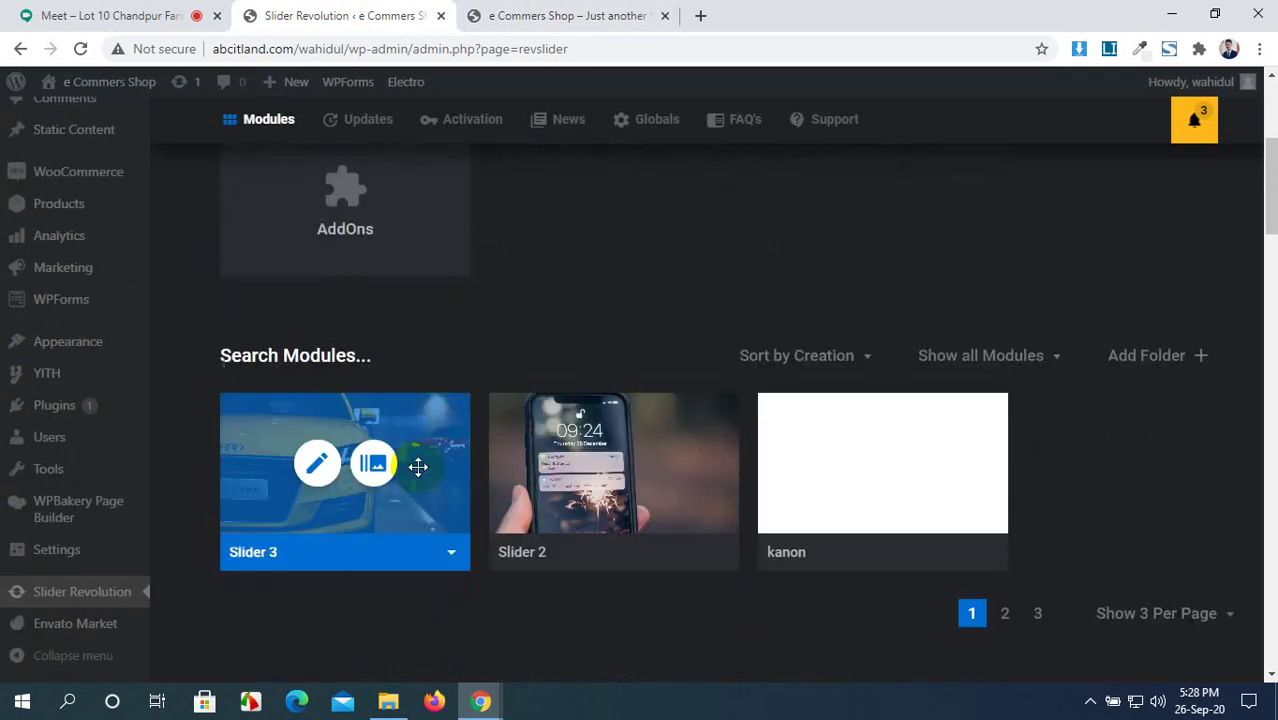
left_click(451, 533)
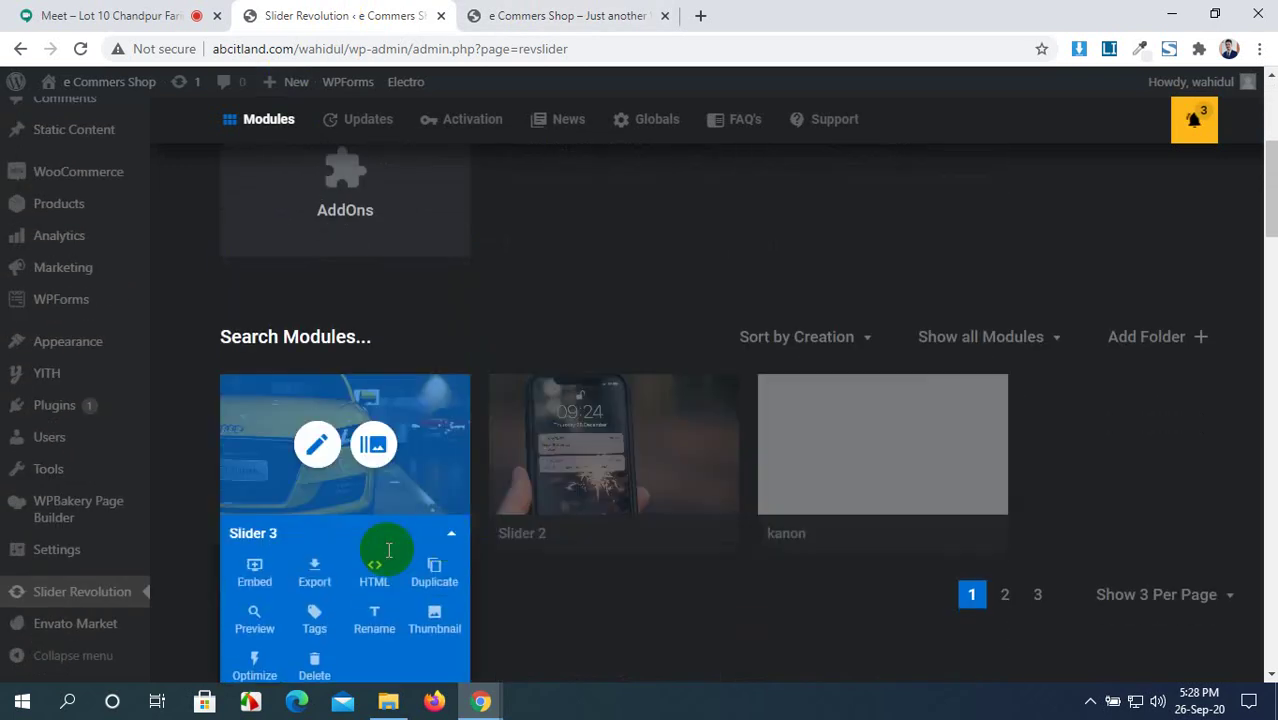
scroll(330, 535, "down", 1)
left_click(372, 533)
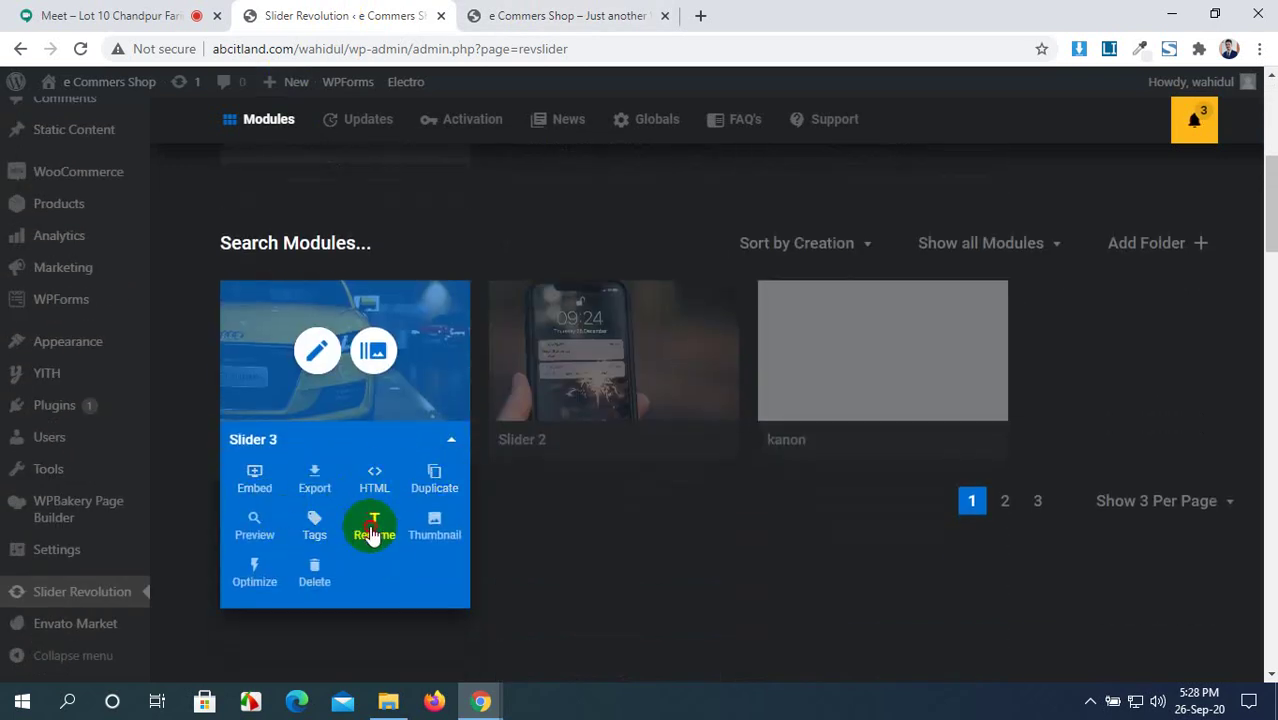
left_click(284, 438)
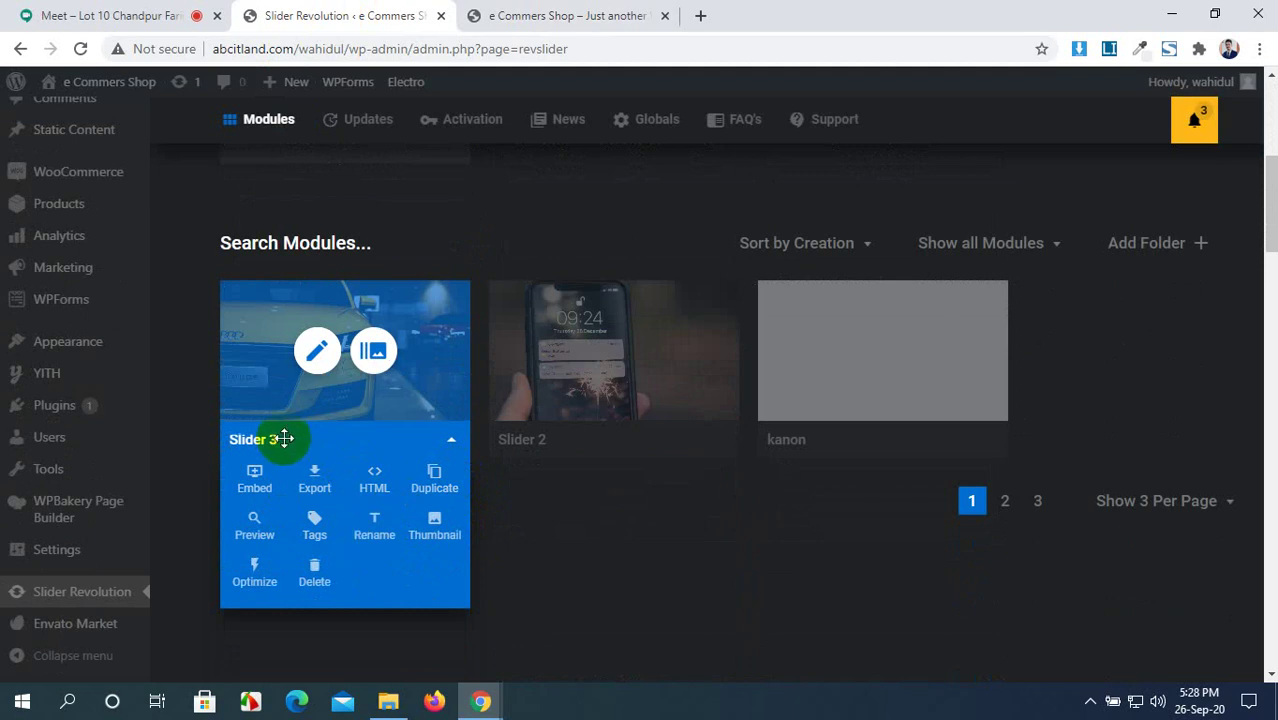
left_click(217, 442)
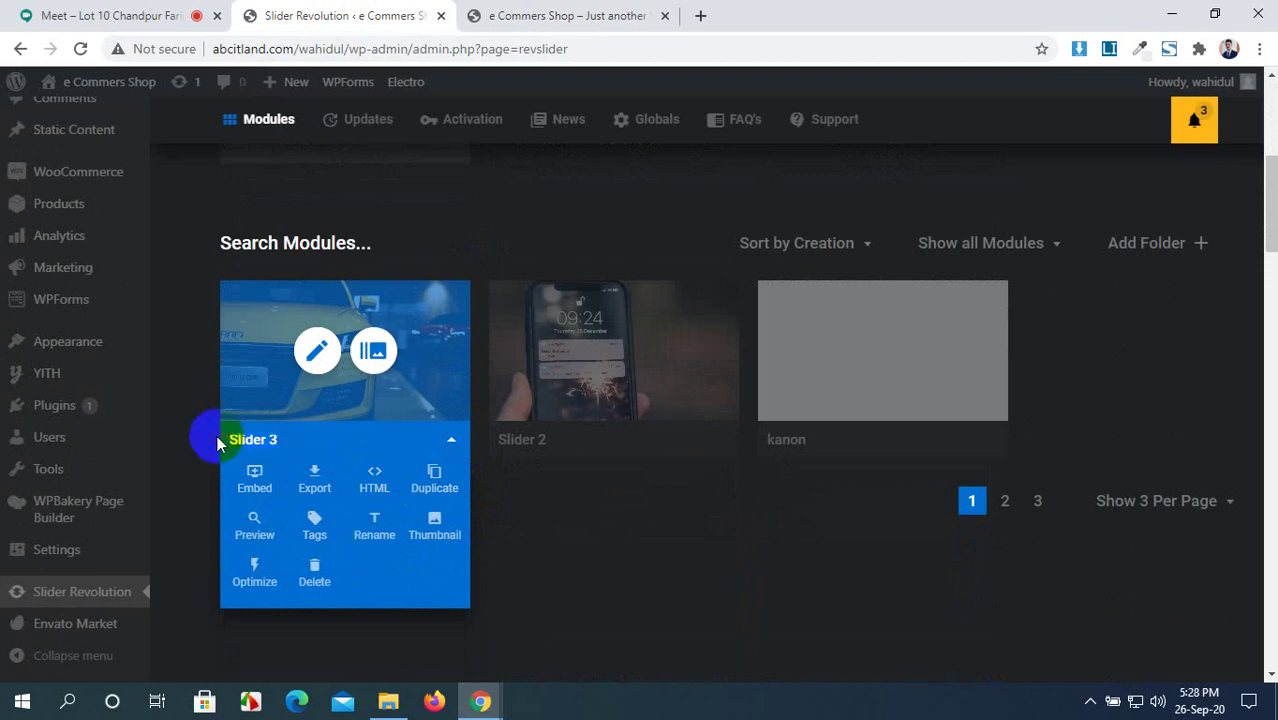